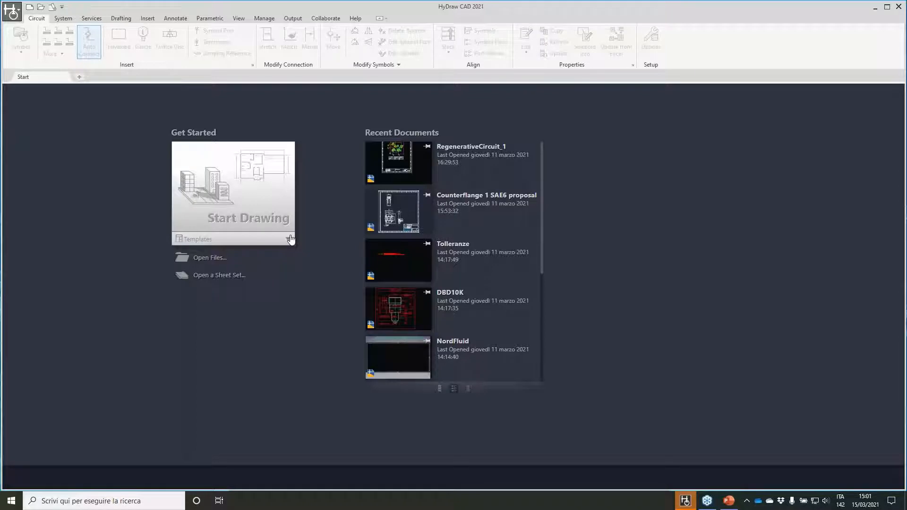
Create a new drawing from the HyDraw Metric.dwt template
{"action": "left_click", "coordinate": [287, 239]}
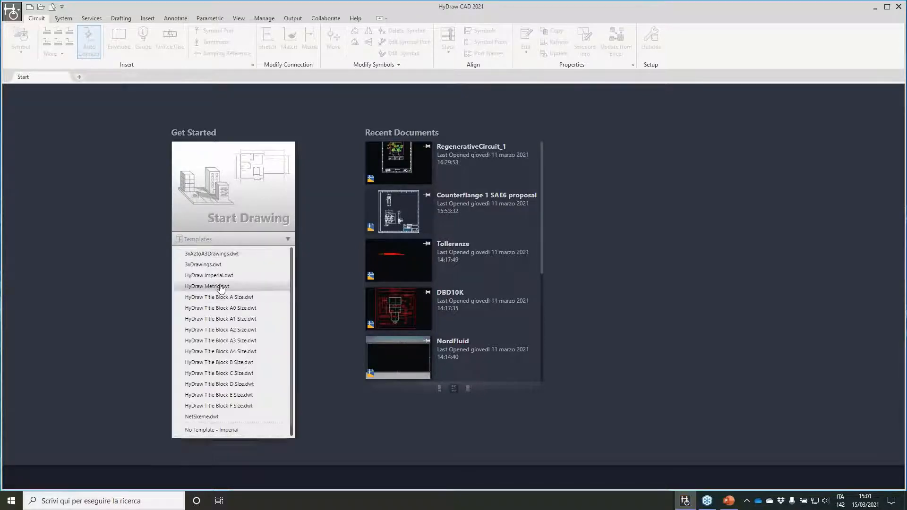
{"action": "left_click", "coordinate": [219, 287]}
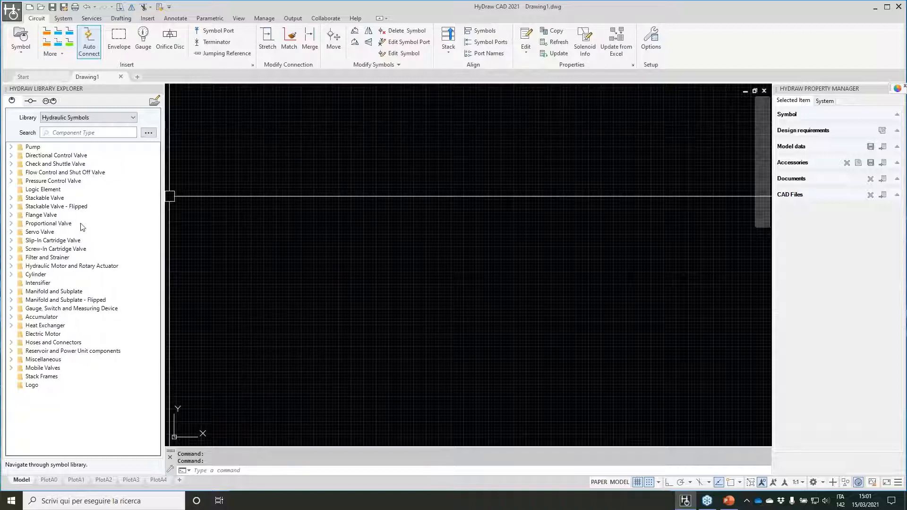
Browse the D03 / ISO 4401 - 03 Size single-station symbols in the Manifold and Subplate library
{"action": "double_click", "coordinate": [19, 292]}
{"action": "double_click", "coordinate": [21, 301]}
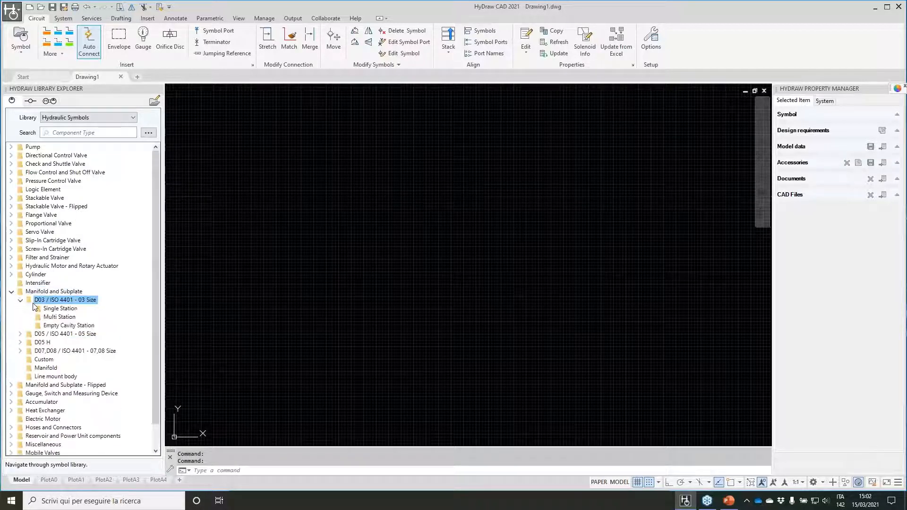
{"action": "double_click", "coordinate": [58, 309]}
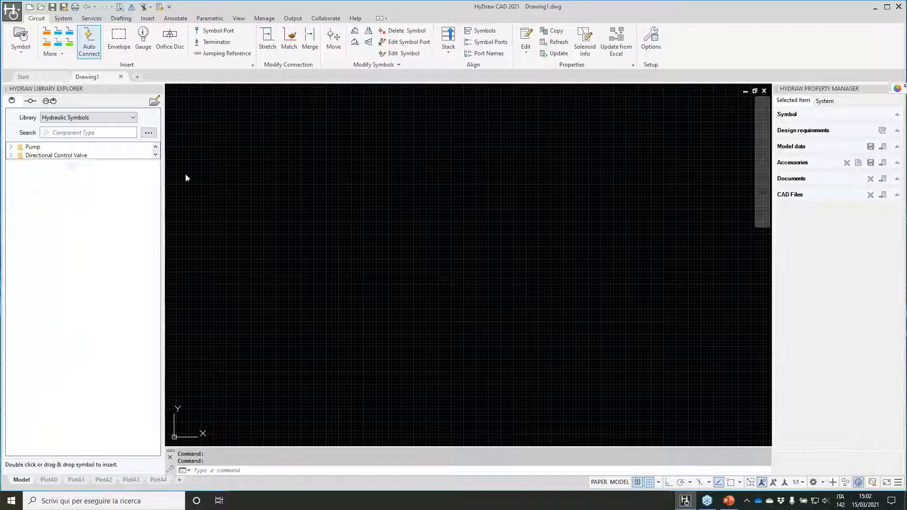
{"action": "left_click_drag", "start_coordinate": [156, 170], "coordinate": [153, 345]}
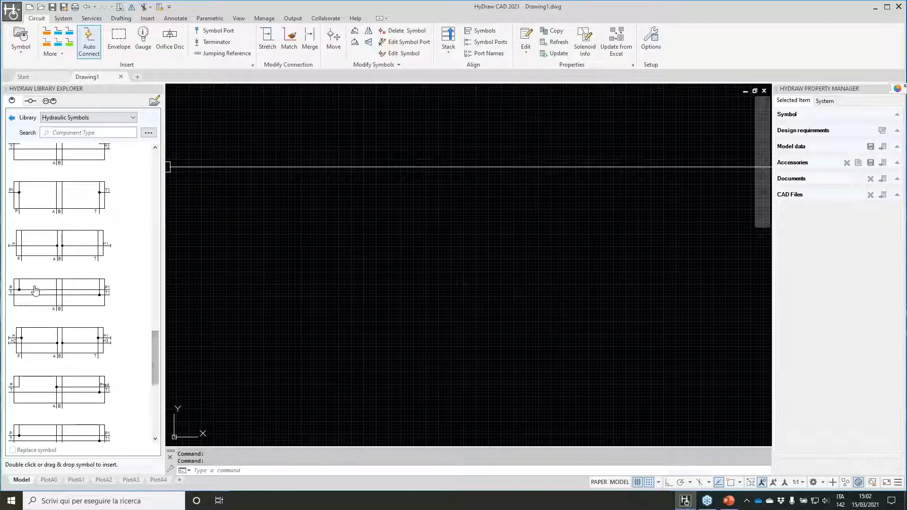
{"action": "left_click", "coordinate": [10, 118]}
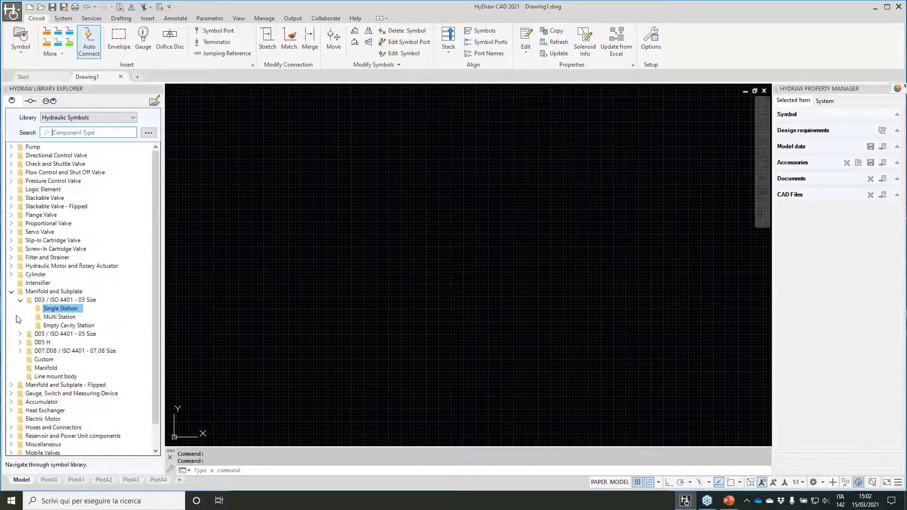
Insert a flipped D03 single-station subplate symbol with A and B ports on top and P–P1 and T–T1 side ports into the drawing
{"action": "left_click", "coordinate": [11, 385]}
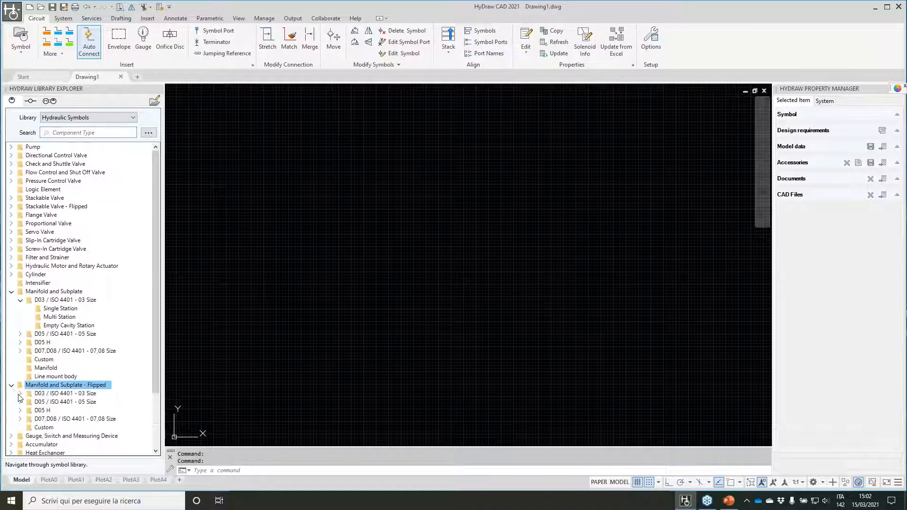
{"action": "double_click", "coordinate": [27, 396]}
{"action": "left_click", "coordinate": [57, 402]}
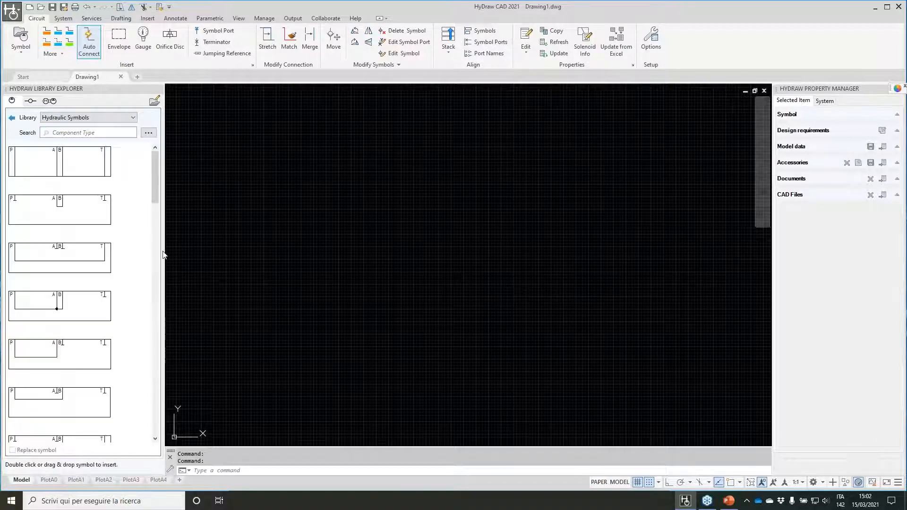
{"action": "scroll", "coordinate": [163, 284], "scroll_direction": "down", "scroll_amount": 10}
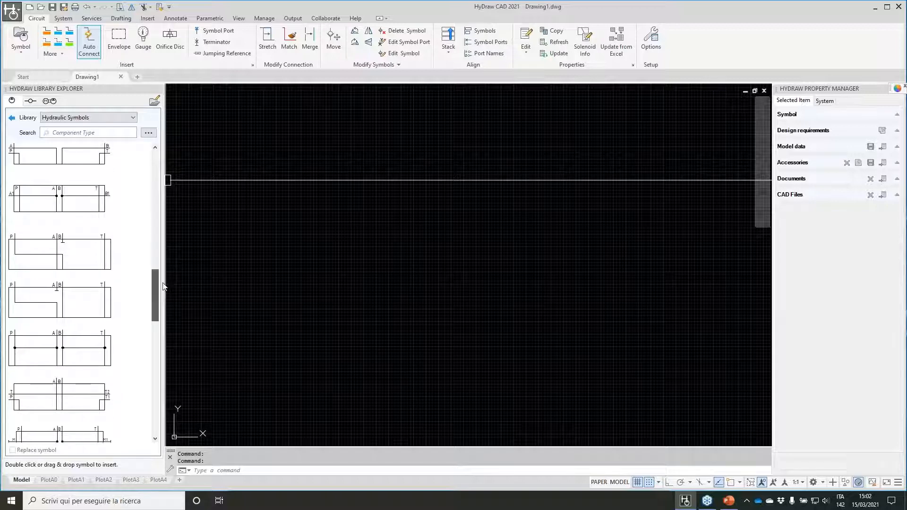
{"action": "left_click_drag", "start_coordinate": [164, 304], "coordinate": [167, 335]}
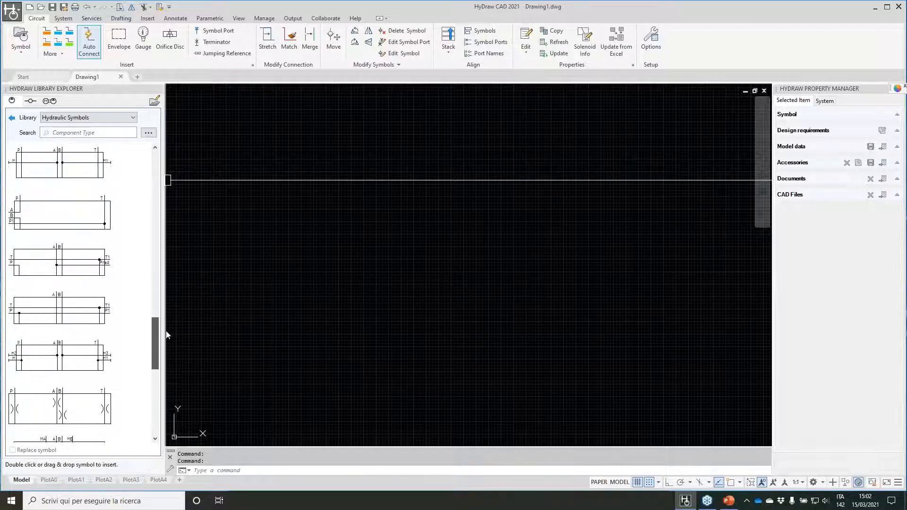
{"action": "left_click", "coordinate": [47, 316]}
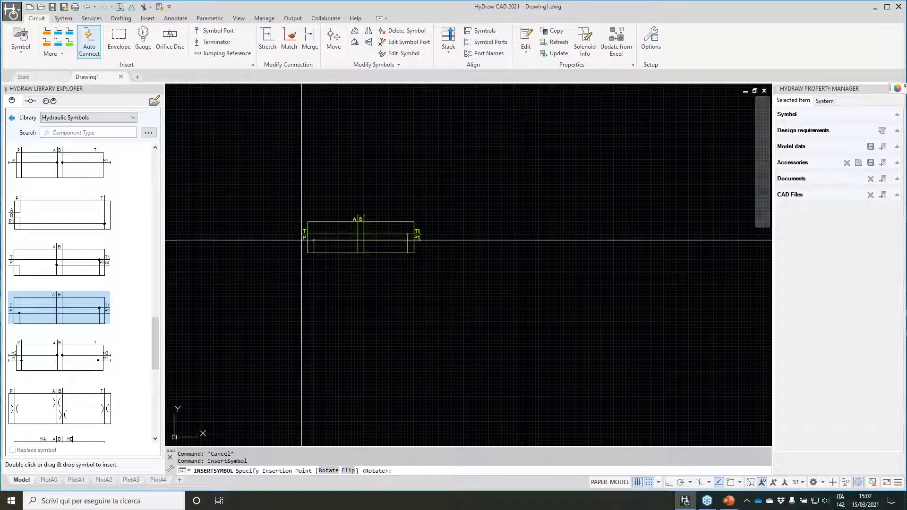
{"action": "scroll", "coordinate": [305, 235], "scroll_direction": "up", "scroll_amount": 2}
{"action": "left_click", "coordinate": [311, 224]}
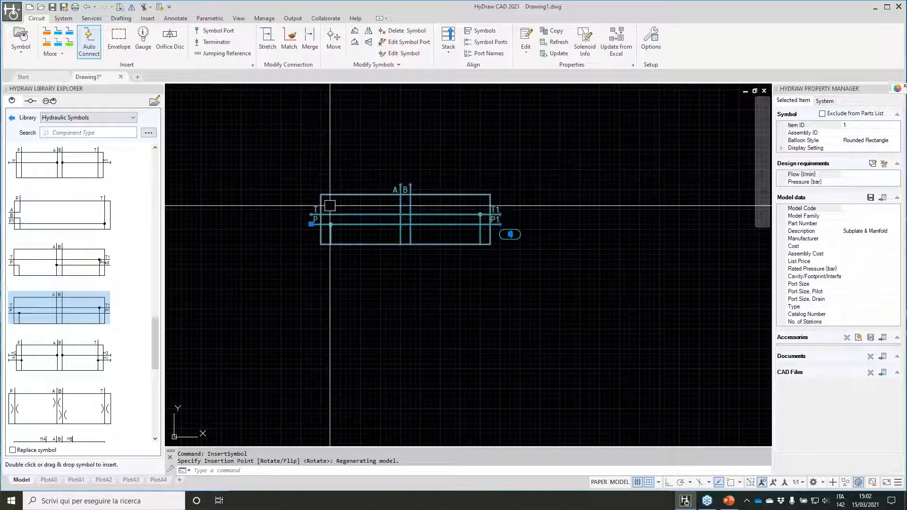
Move the subplate symbol's item balloon to just above the upper-left part of its outline
{"action": "scroll", "coordinate": [327, 201], "scroll_direction": "up", "scroll_amount": 2}
{"action": "left_click", "coordinate": [619, 253]}
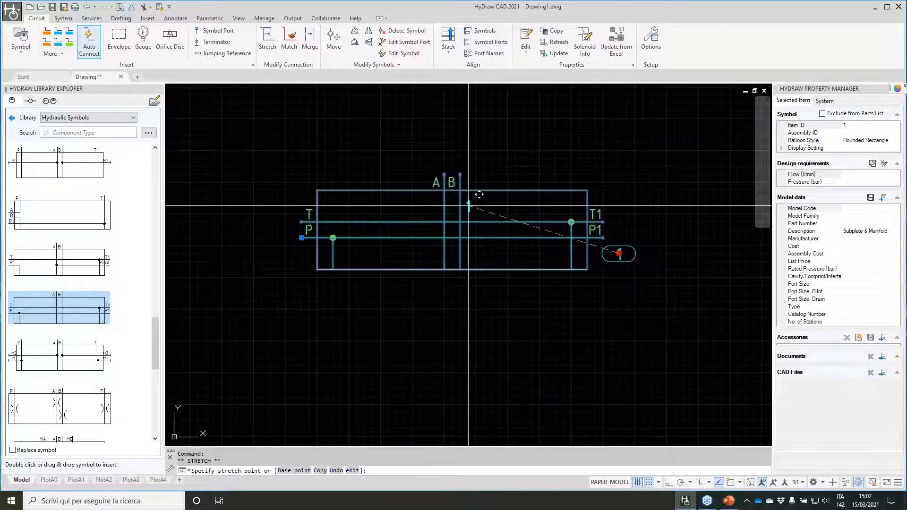
{"action": "left_click", "coordinate": [351, 174]}
{"action": "key", "text": "Escape"}
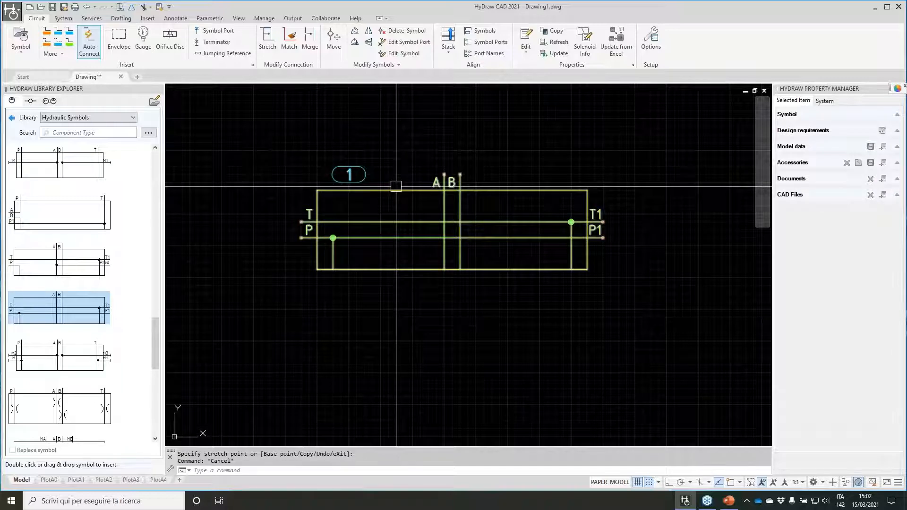
Open the properties of the subplate symbol and examine its block name and attributes
{"action": "left_click", "coordinate": [392, 191]}
{"action": "right_click", "coordinate": [393, 195]}
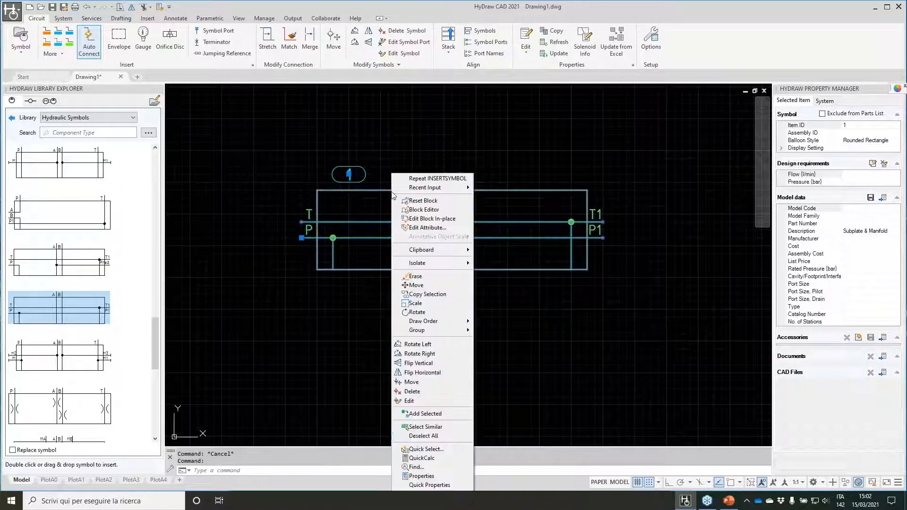
{"action": "left_click", "coordinate": [427, 477]}
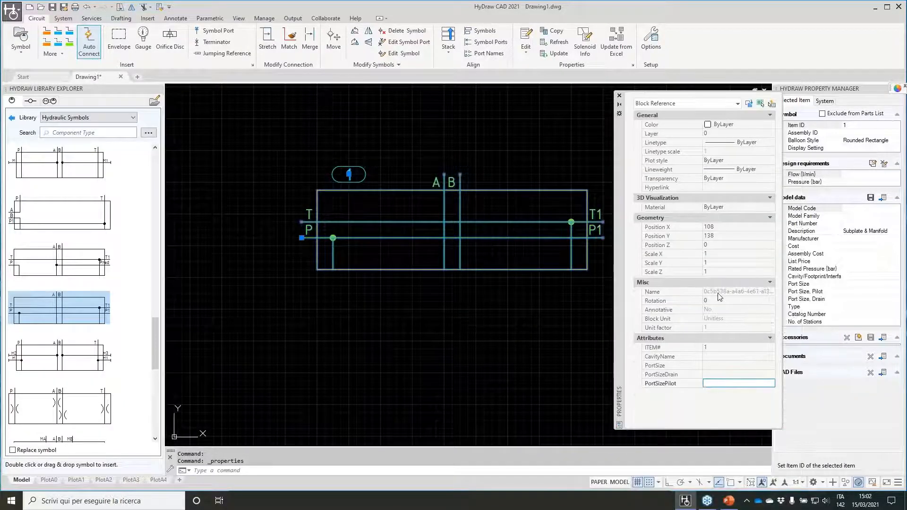
{"action": "left_click", "coordinate": [718, 290]}
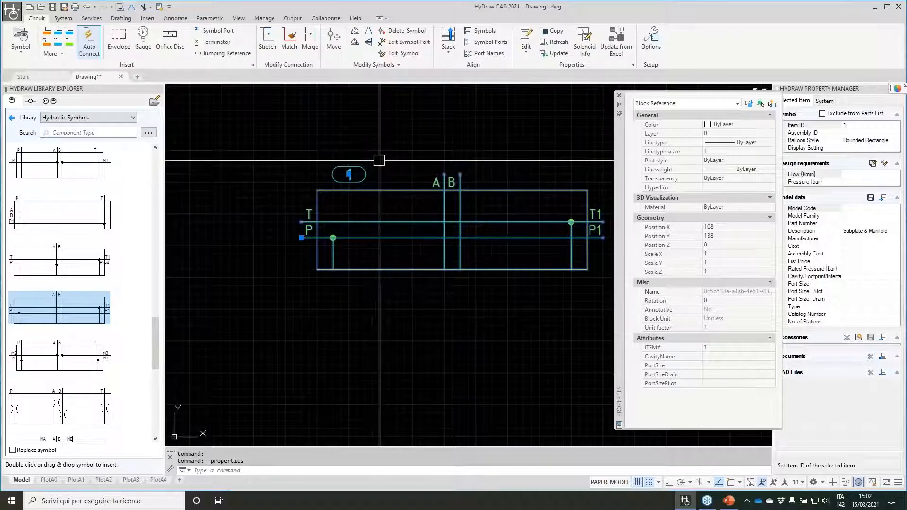
Draw a rectangle about 64 by 30 mm above the subplate symbol
{"action": "scroll", "coordinate": [421, 151], "scroll_direction": "down", "scroll_amount": 3}
{"action": "middle_click_drag", "start_coordinate": [421, 152], "coordinate": [376, 305]}
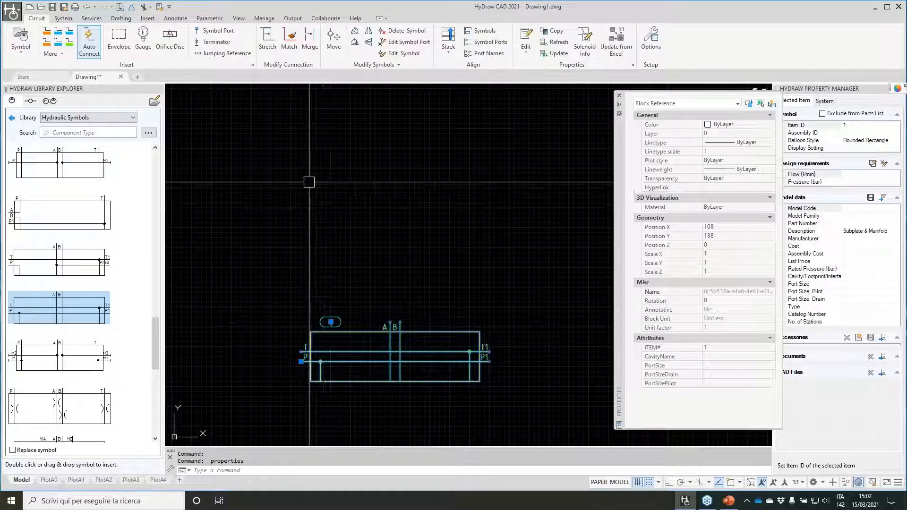
{"action": "left_click", "coordinate": [121, 18]}
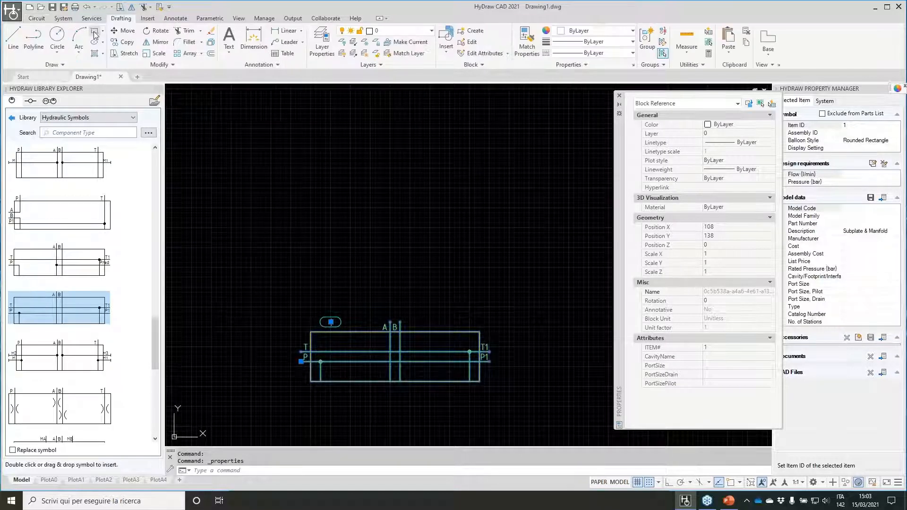
{"action": "left_click", "coordinate": [95, 34]}
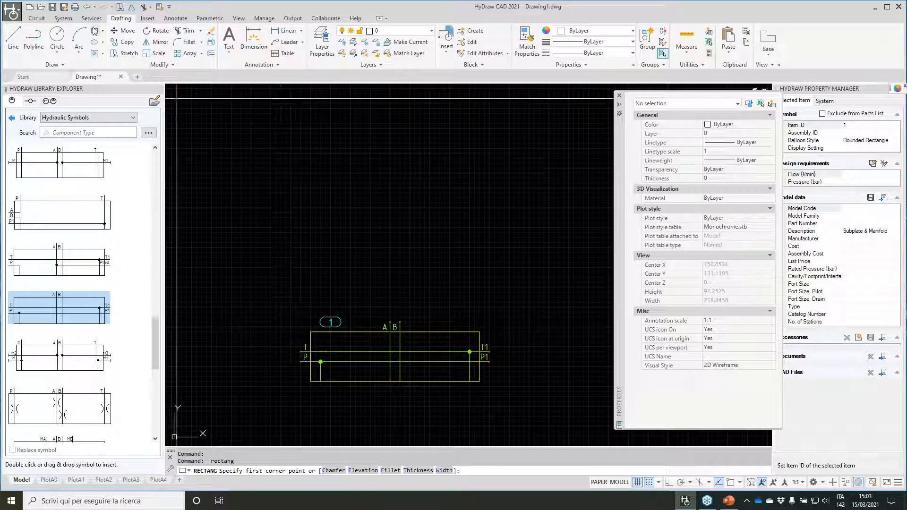
{"action": "left_click", "coordinate": [301, 173]}
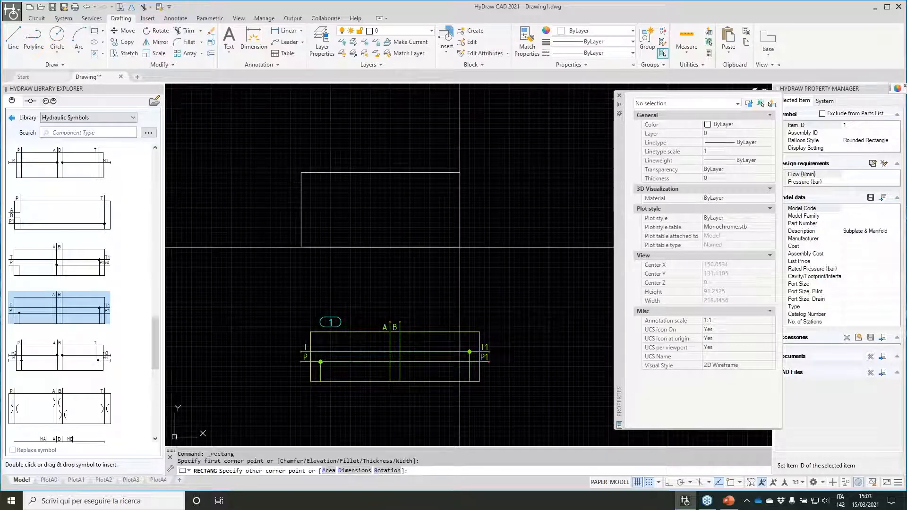
{"action": "left_click", "coordinate": [460, 247]}
Start a block definition from the rectangle, name it RECTANGLE, and set its base point at the rectangle's lower-left corner using object snap
{"action": "left_click", "coordinate": [460, 210]}
{"action": "mouse_move", "coordinate": [459, 211]}
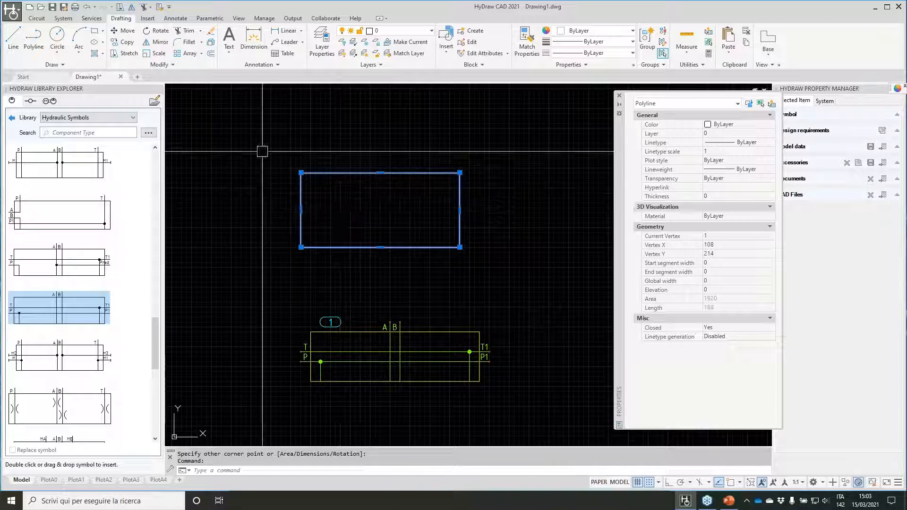
{"action": "left_click", "coordinate": [147, 19]}
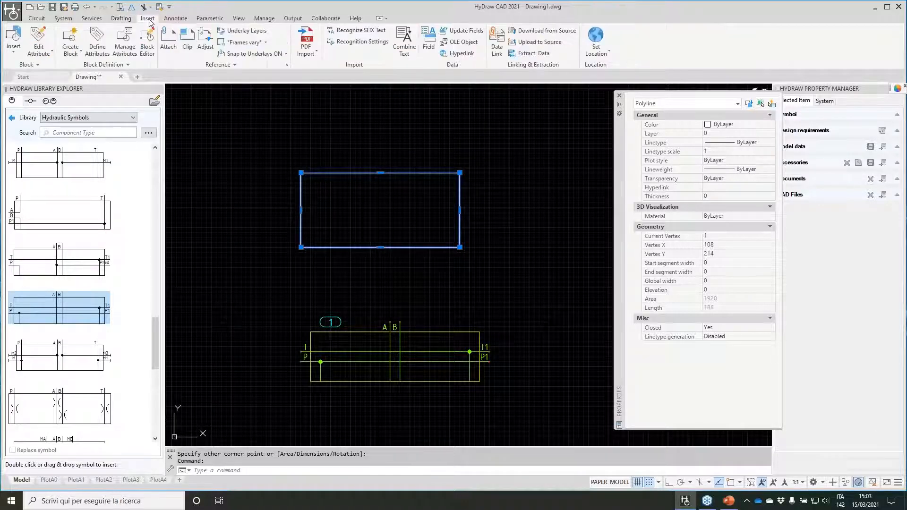
{"action": "left_click", "coordinate": [70, 36]}
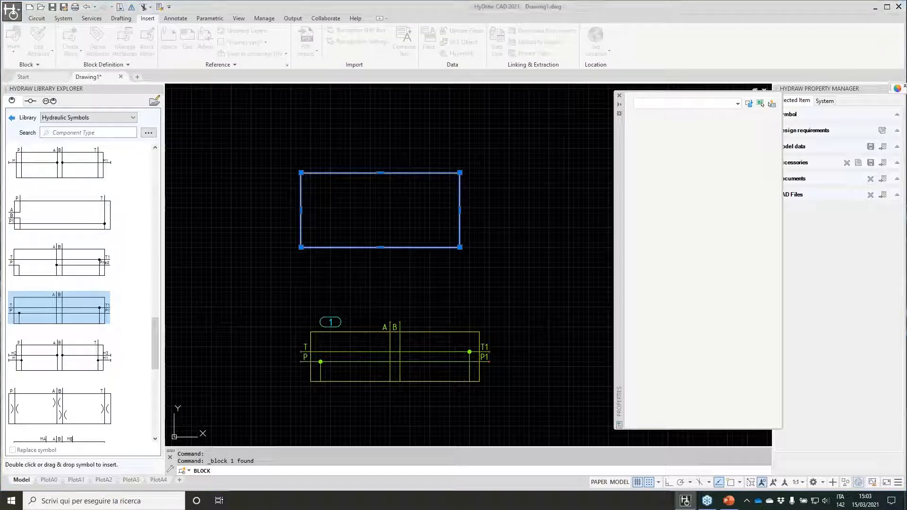
{"action": "left_click_drag", "start_coordinate": [906, 378], "coordinate": [597, 123]}
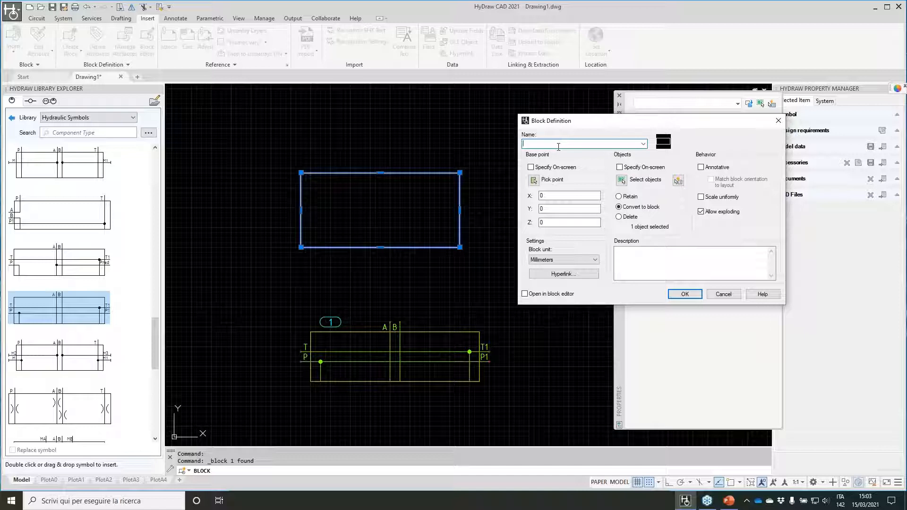
{"action": "type", "text": "RECTANGLE"}
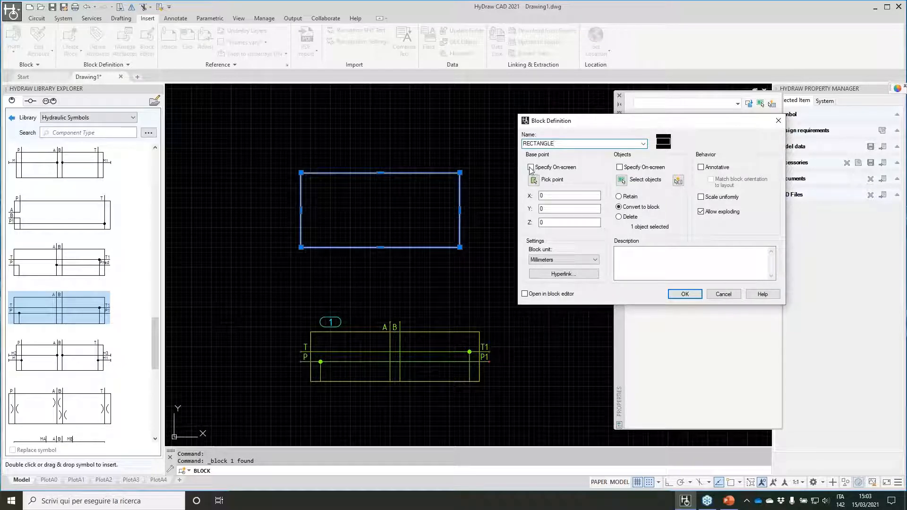
{"action": "left_click", "coordinate": [535, 180]}
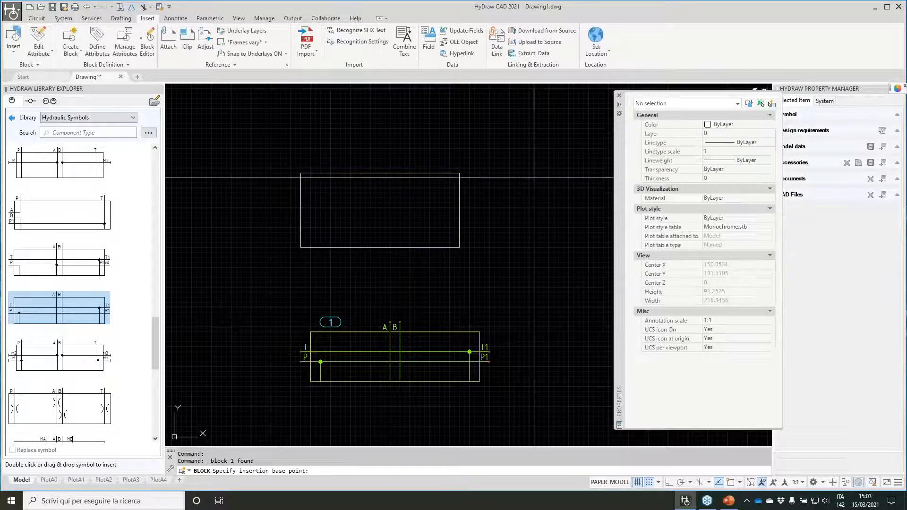
{"action": "key", "text": "F3"}
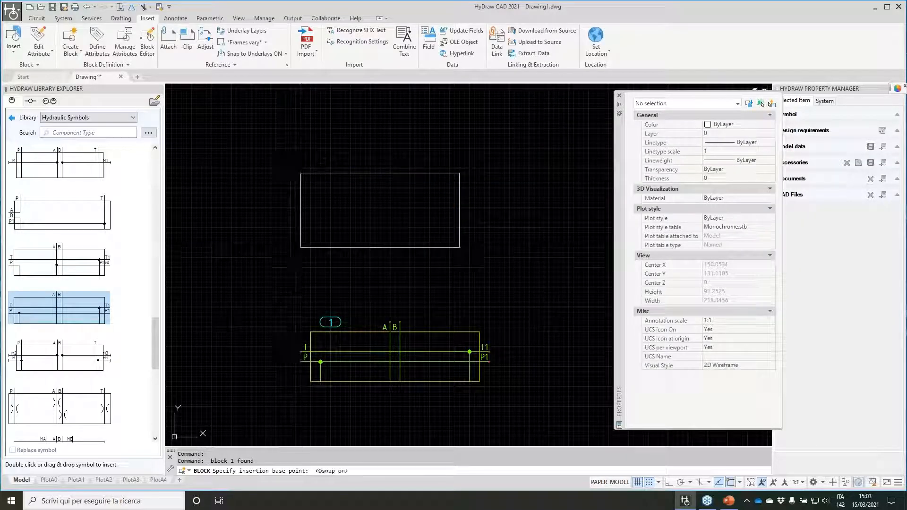
{"action": "left_click", "coordinate": [301, 247]}
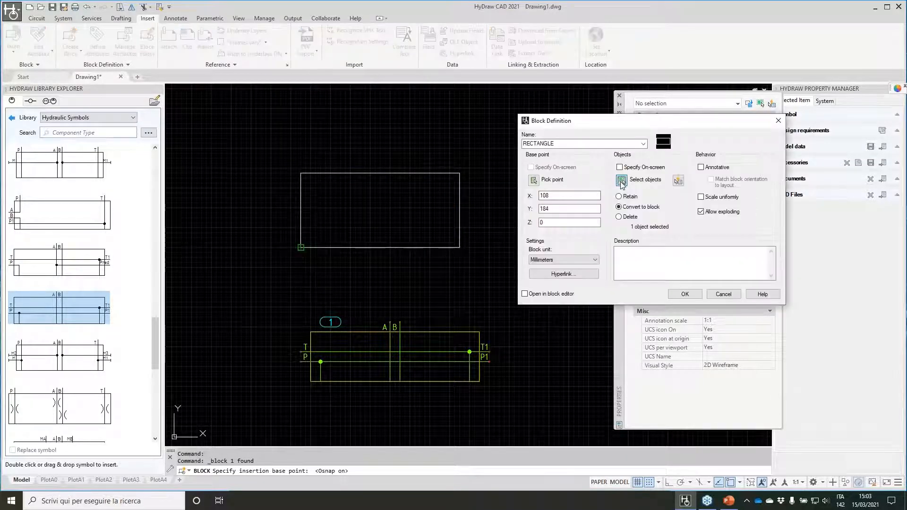
Reselect the rectangle as the block's object and complete the block definition
{"action": "left_click", "coordinate": [621, 182]}
{"action": "left_click", "coordinate": [471, 255]}
{"action": "left_click", "coordinate": [423, 224]}
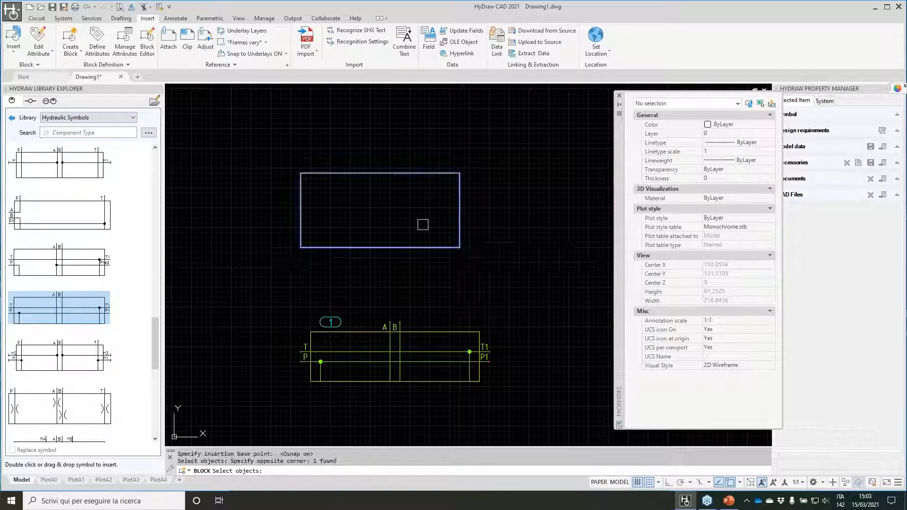
{"action": "key", "text": "Return"}
{"action": "left_click", "coordinate": [670, 293]}
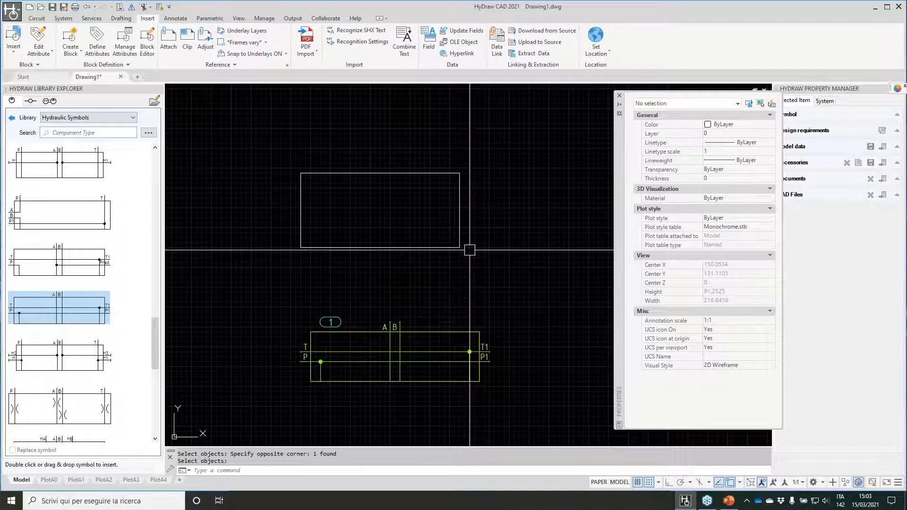
Compare the properties of the rectangle block with those of the subplate symbol, selecting each in turn
{"action": "left_click", "coordinate": [452, 248]}
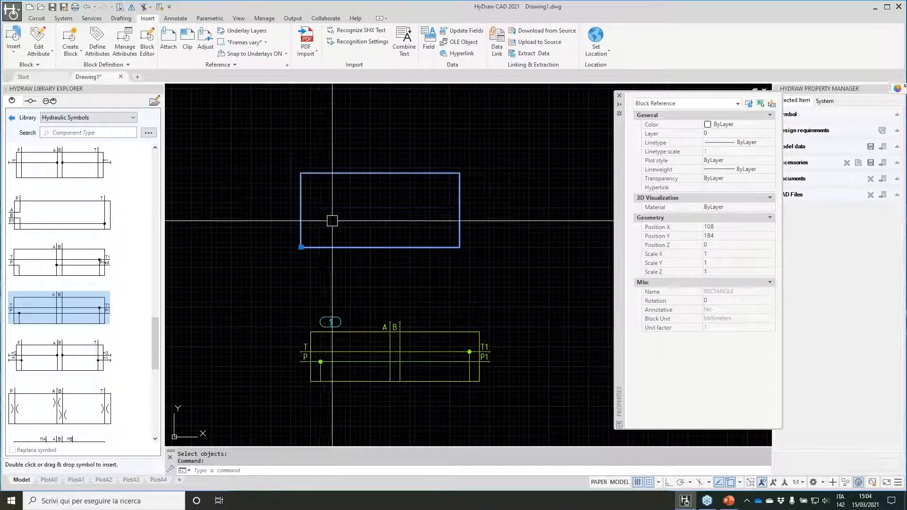
{"action": "key", "text": "Escape"}
{"action": "left_click", "coordinate": [323, 332]}
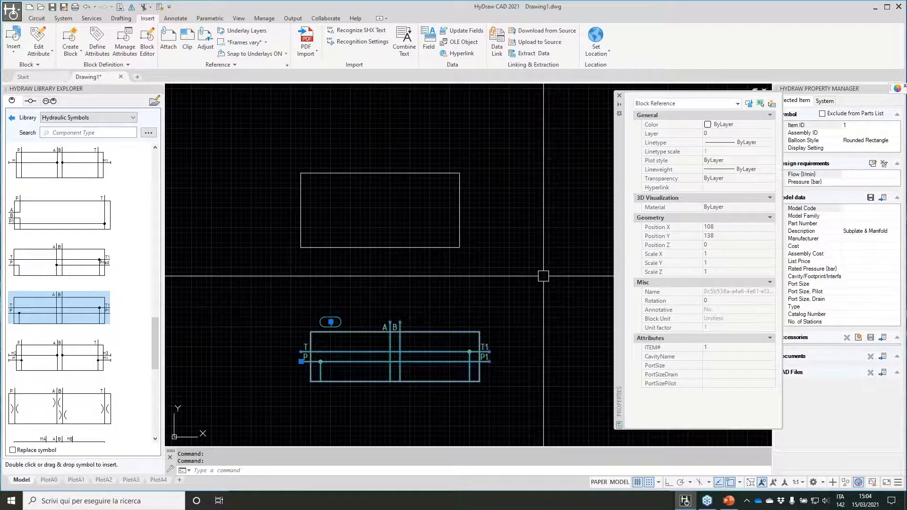
{"action": "key", "text": "Escape"}
{"action": "left_click", "coordinate": [374, 174]}
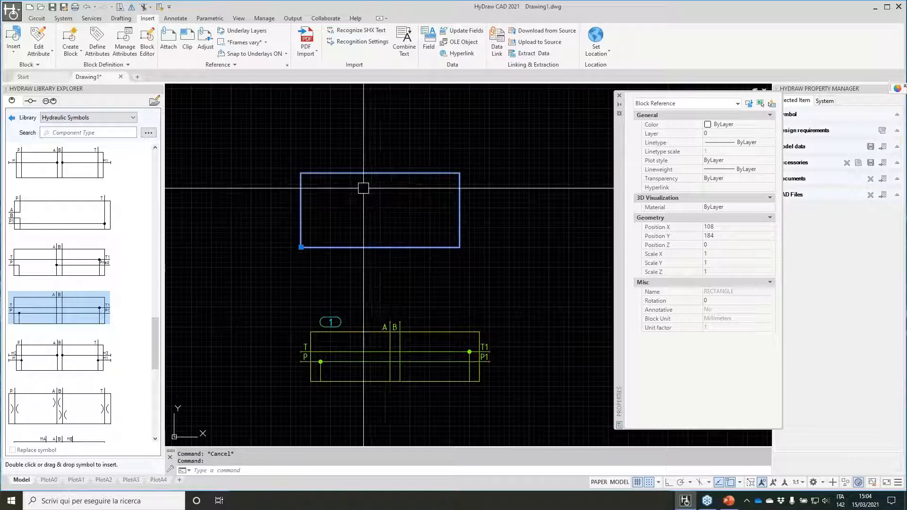
{"action": "left_click", "coordinate": [439, 331]}
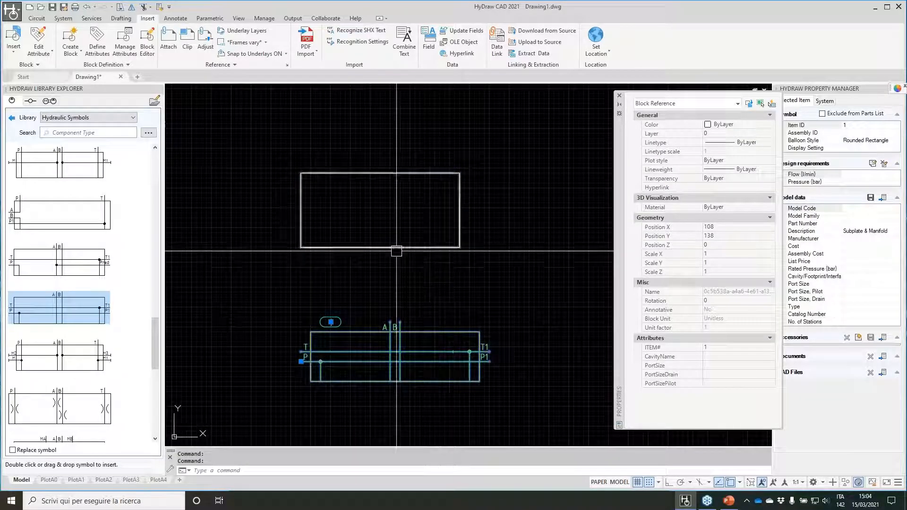
Open the RECTANGLE block in the Block Editor and close the library explorer and property manager palettes
{"action": "left_click", "coordinate": [411, 174]}
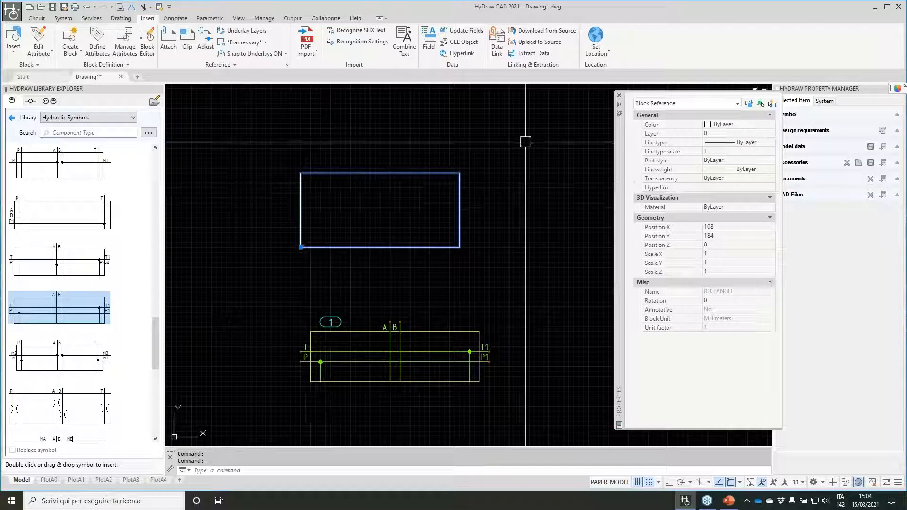
{"action": "mouse_move", "coordinate": [341, 172]}
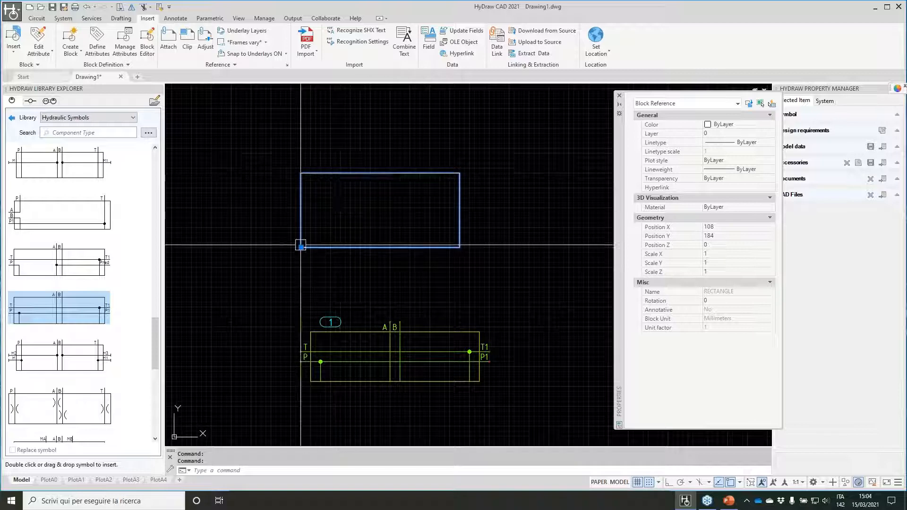
{"action": "right_click", "coordinate": [352, 176]}
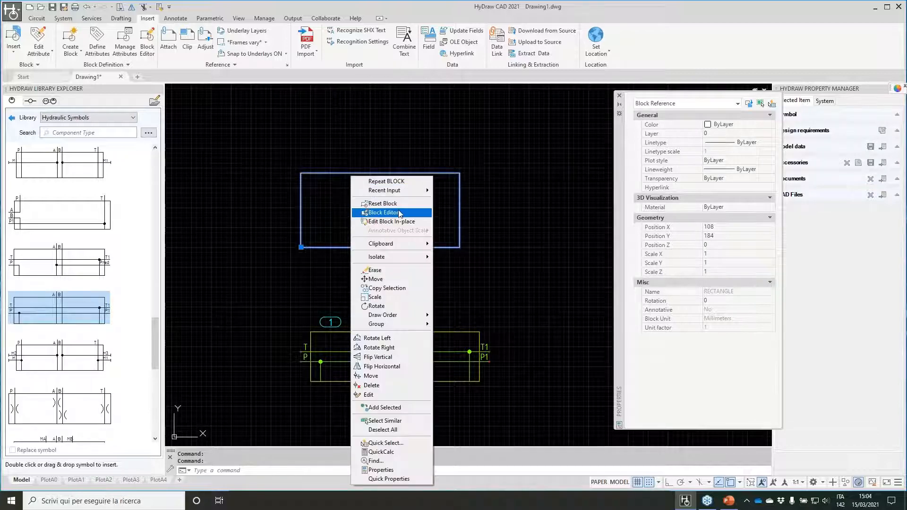
{"action": "left_click", "coordinate": [400, 214]}
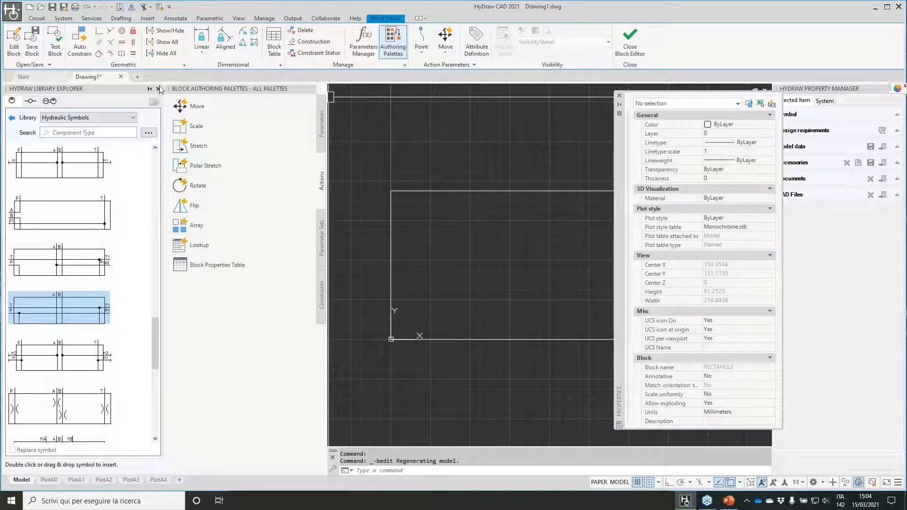
{"action": "left_click", "coordinate": [158, 89]}
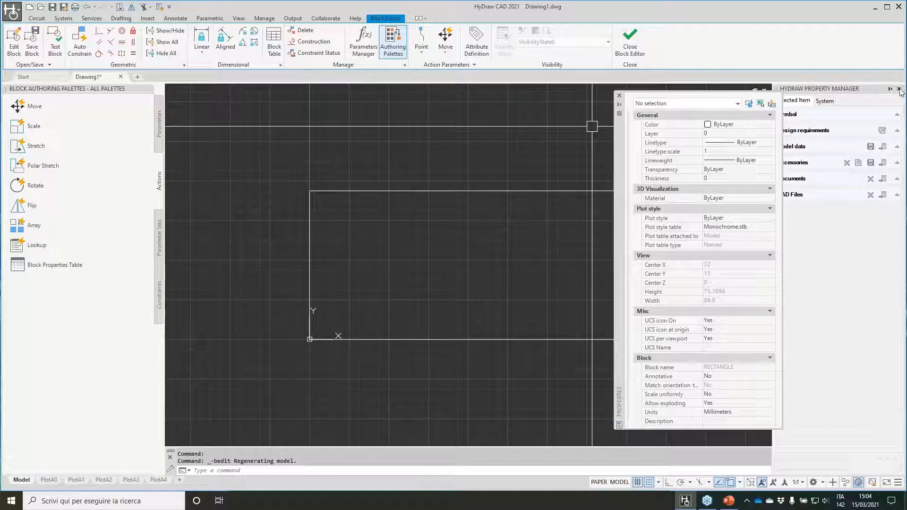
{"action": "left_click", "coordinate": [900, 89]}
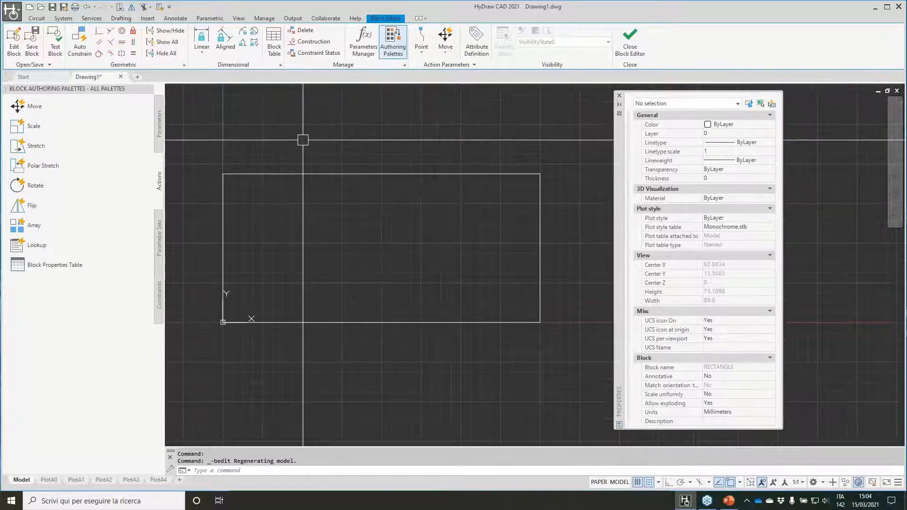
Stretch the rectangle's right edge horizontally with Ortho on to a width of about 88 mm, and save the changes to the RECTANGLE block
{"action": "scroll", "coordinate": [303, 140], "scroll_direction": "down", "scroll_amount": 2}
{"action": "left_click", "coordinate": [488, 192]}
{"action": "left_click", "coordinate": [434, 215]}
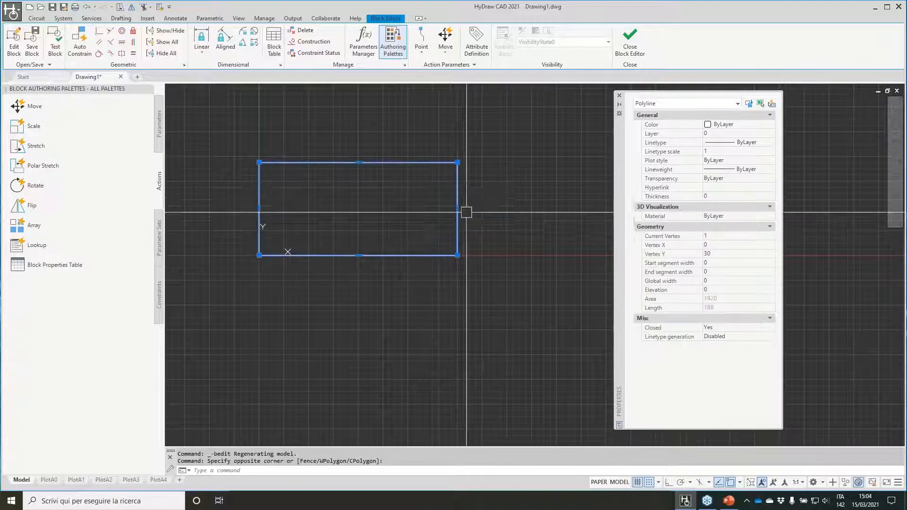
{"action": "left_click", "coordinate": [458, 209]}
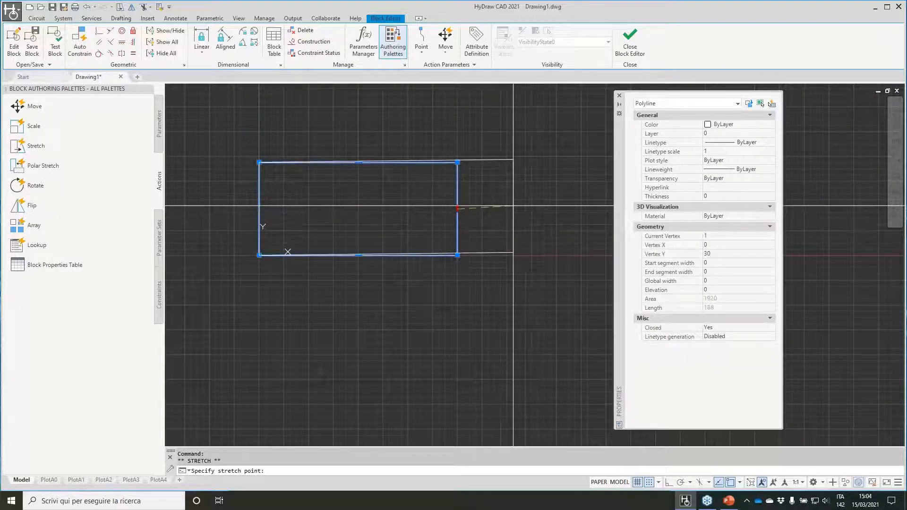
{"action": "key", "text": "F8"}
{"action": "left_click", "coordinate": [532, 206]}
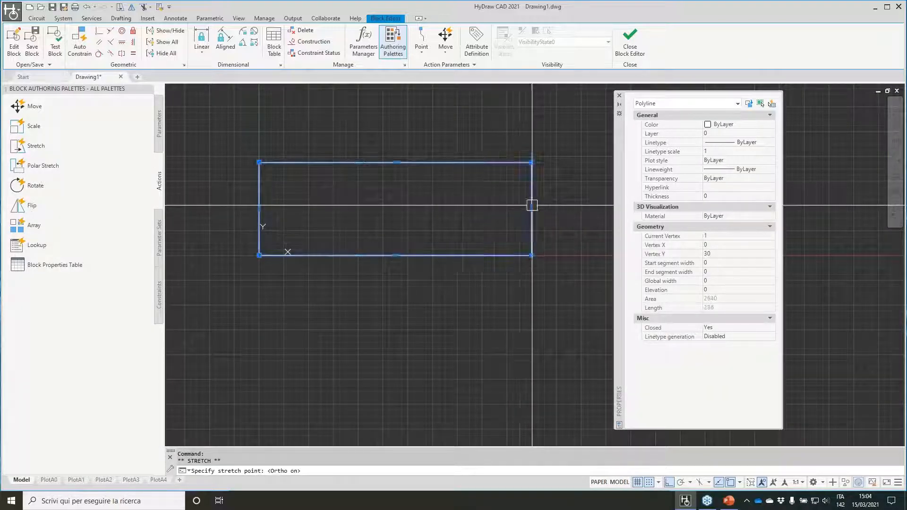
{"action": "left_click", "coordinate": [625, 40]}
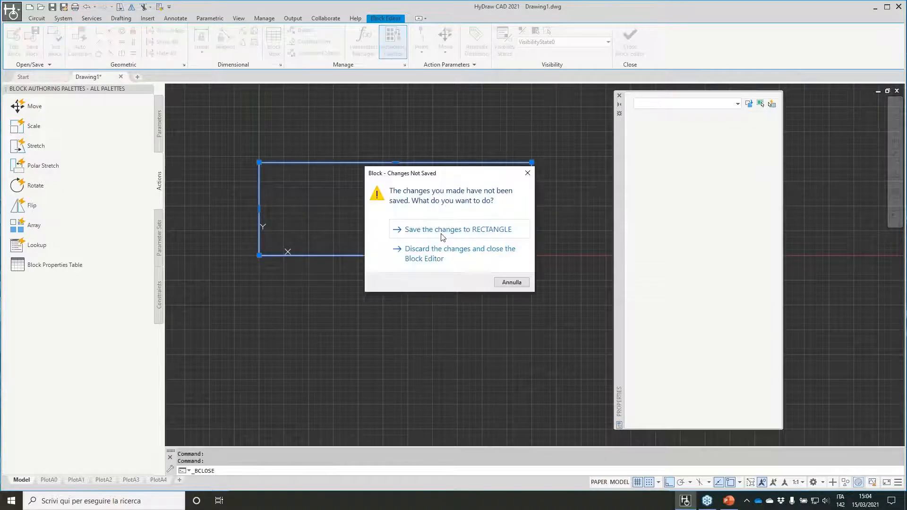
{"action": "left_click", "coordinate": [440, 230]}
Reopen the widened rectangle block in the Block Editor and close the Properties palette
{"action": "left_click", "coordinate": [399, 178]}
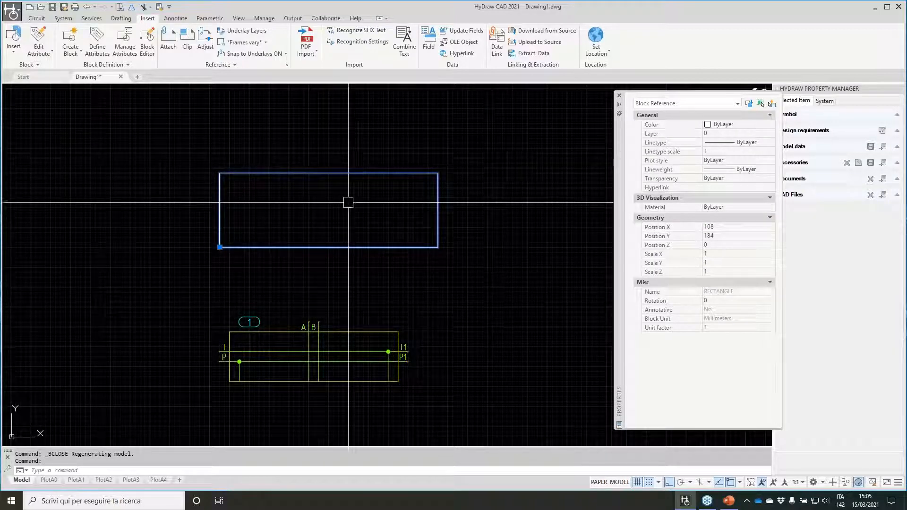
{"action": "right_click", "coordinate": [333, 175]}
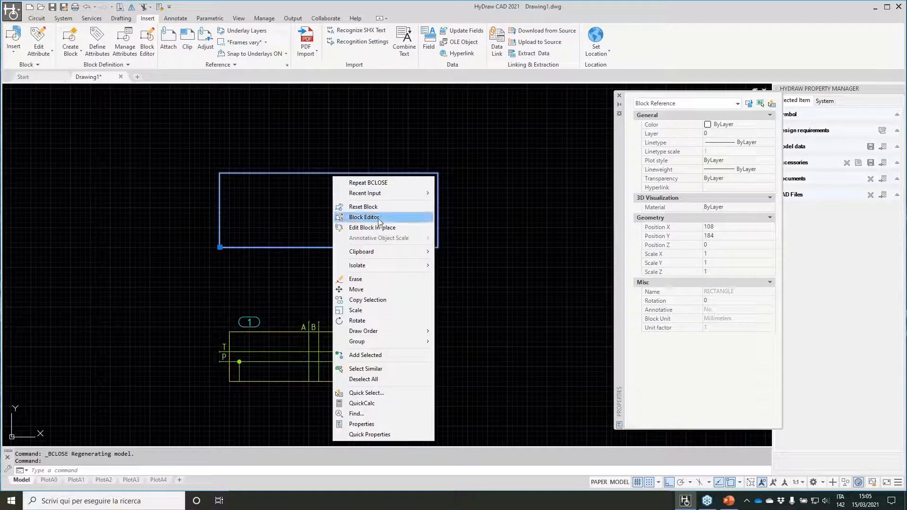
{"action": "left_click", "coordinate": [378, 220]}
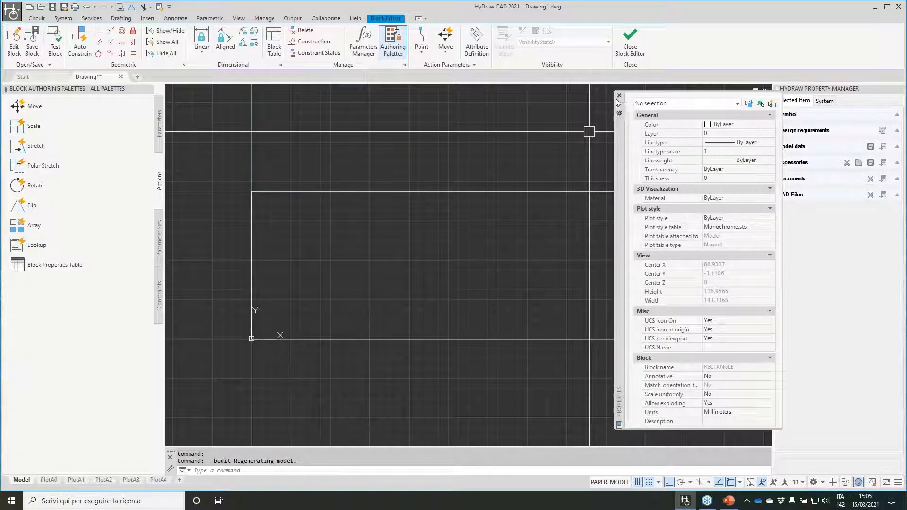
{"action": "left_click", "coordinate": [619, 96]}
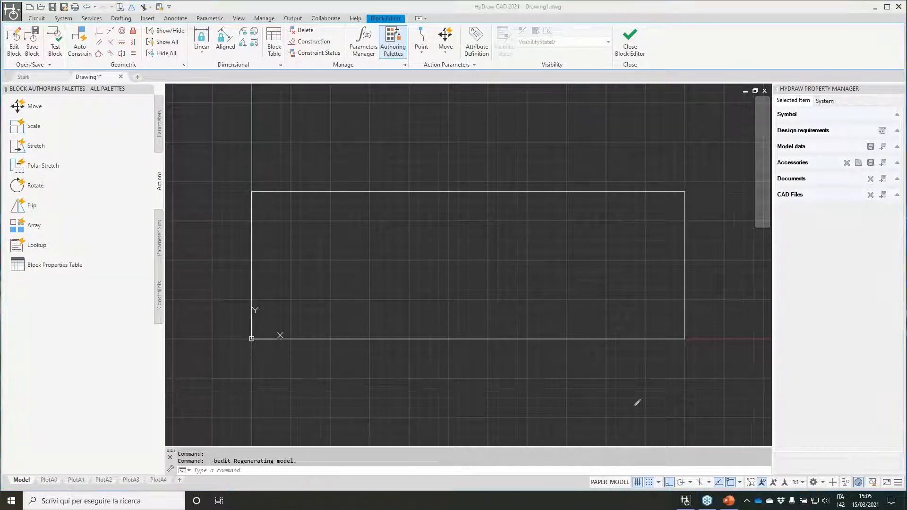
Hide the Block Authoring Palettes and display them again
{"action": "mouse_move", "coordinate": [3, 80]}
{"action": "left_mouse_down"}
{"action": "mouse_move", "coordinate": [40, 95]}
{"action": "mouse_move", "coordinate": [127, 91]}
{"action": "mouse_move", "coordinate": [5, 78]}
{"action": "left_mouse_up"}
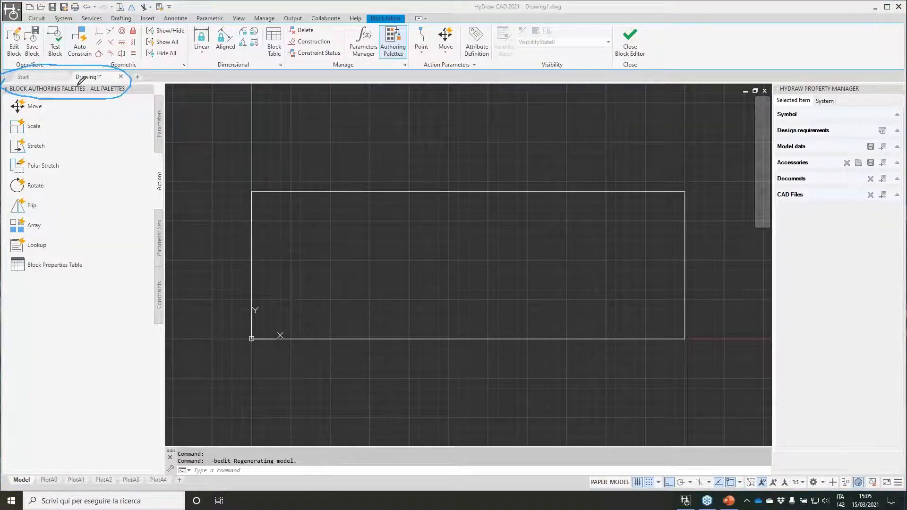
{"action": "left_click", "coordinate": [393, 43]}
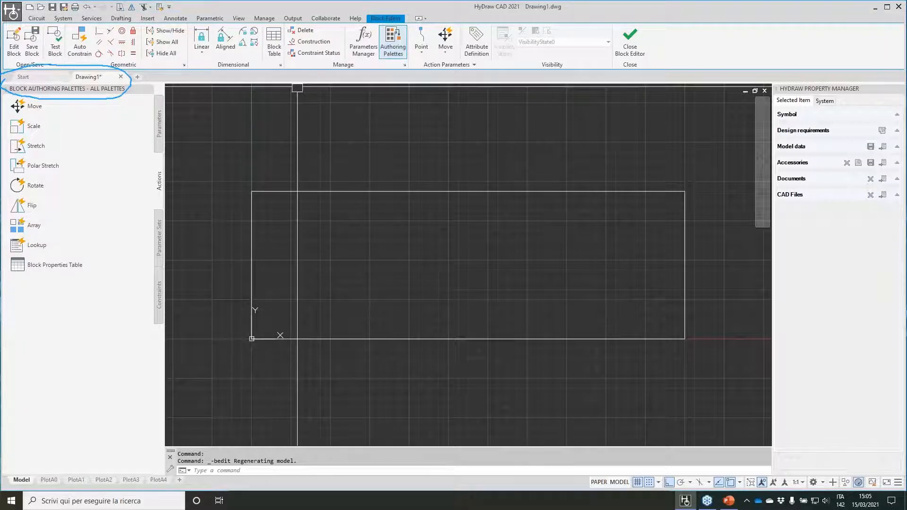
{"action": "left_click", "coordinate": [148, 89]}
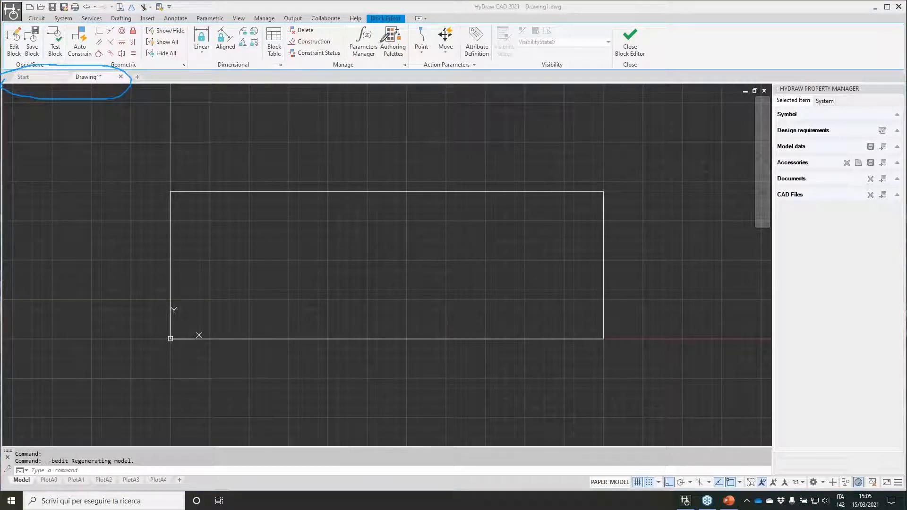
{"action": "mouse_move", "coordinate": [385, 25]}
{"action": "left_mouse_down"}
{"action": "mouse_move", "coordinate": [396, 72]}
{"action": "mouse_move", "coordinate": [391, 23]}
{"action": "left_mouse_up"}
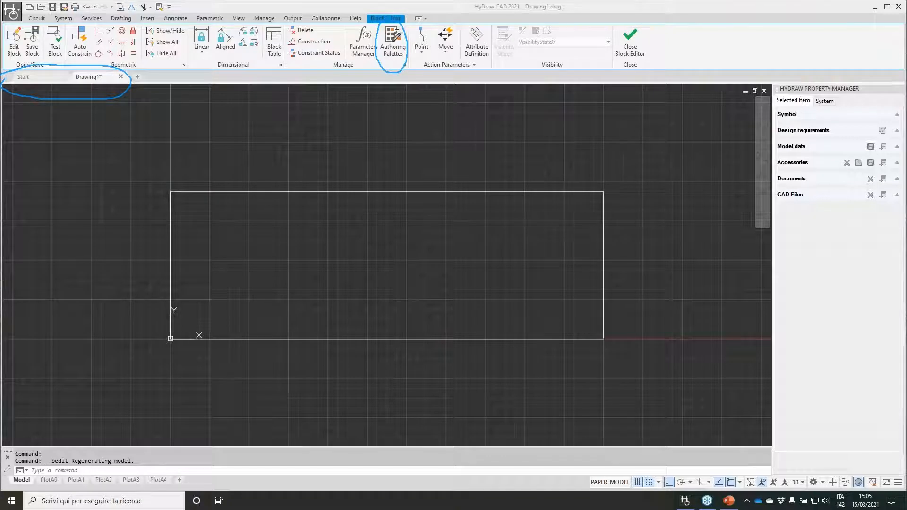
{"action": "left_click", "coordinate": [393, 44]}
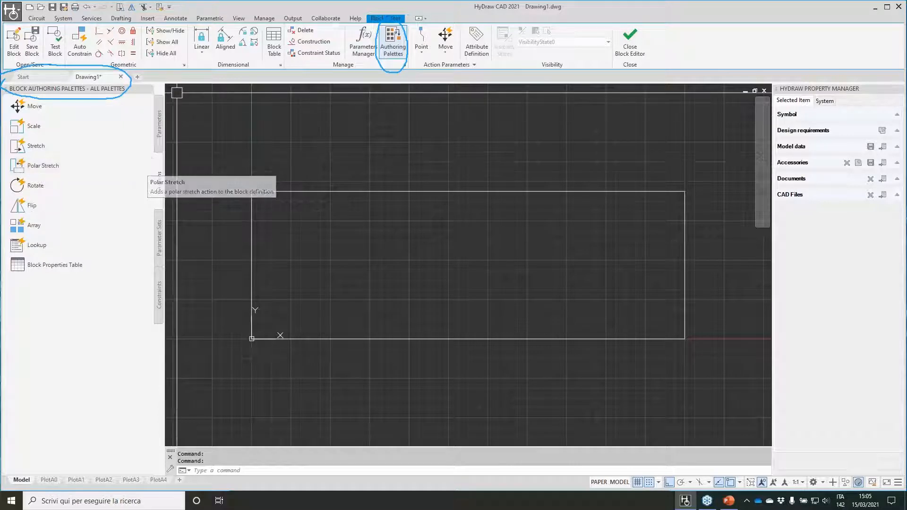
Add a linear parameter from the rectangle's lower-left to its lower-right corner, with its label about 10 mm below the edge
{"action": "scroll", "coordinate": [472, 213], "scroll_direction": "down", "scroll_amount": 2}
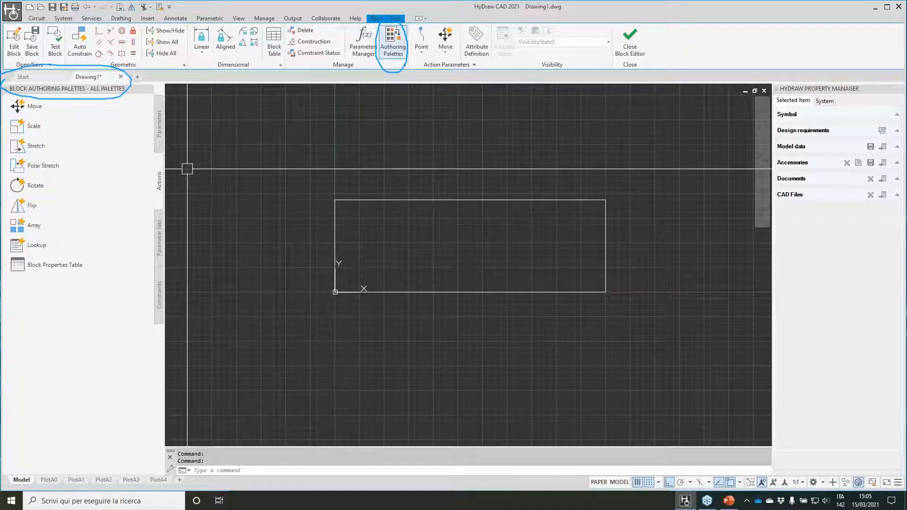
{"action": "left_click", "coordinate": [159, 119]}
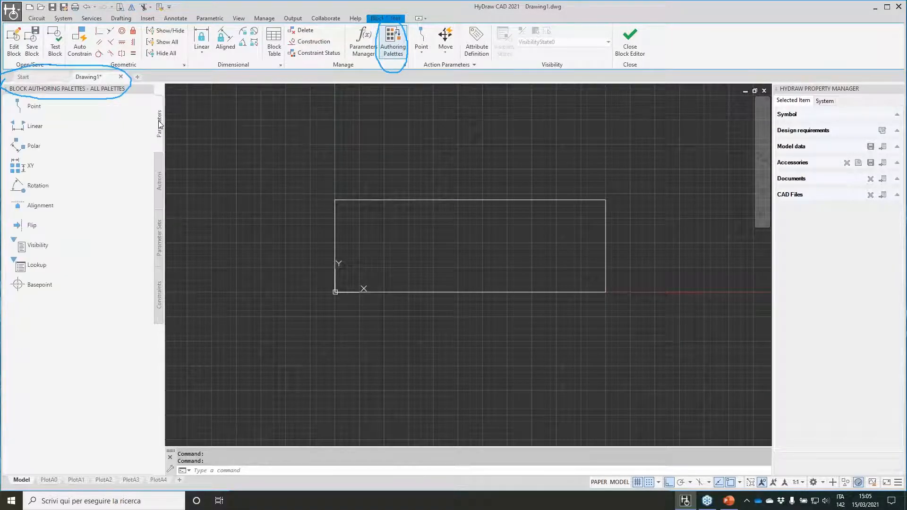
{"action": "left_click", "coordinate": [30, 126]}
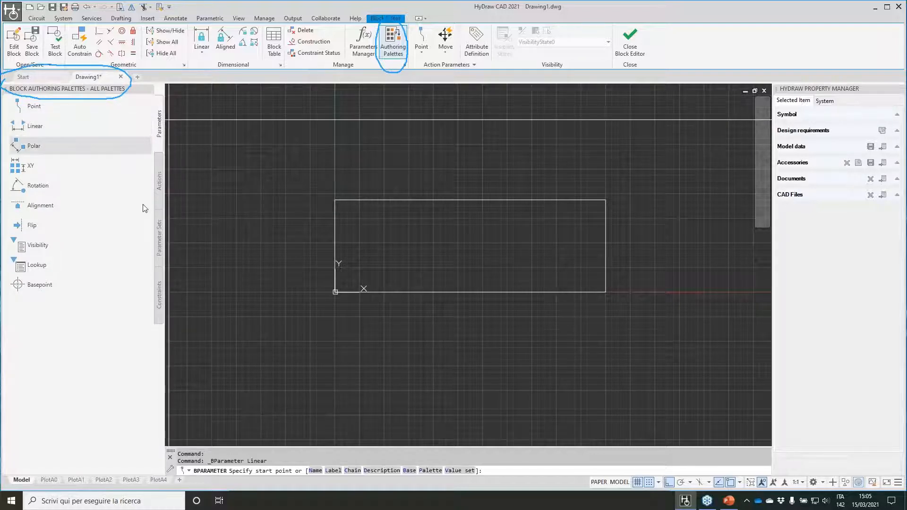
{"action": "left_click", "coordinate": [336, 292]}
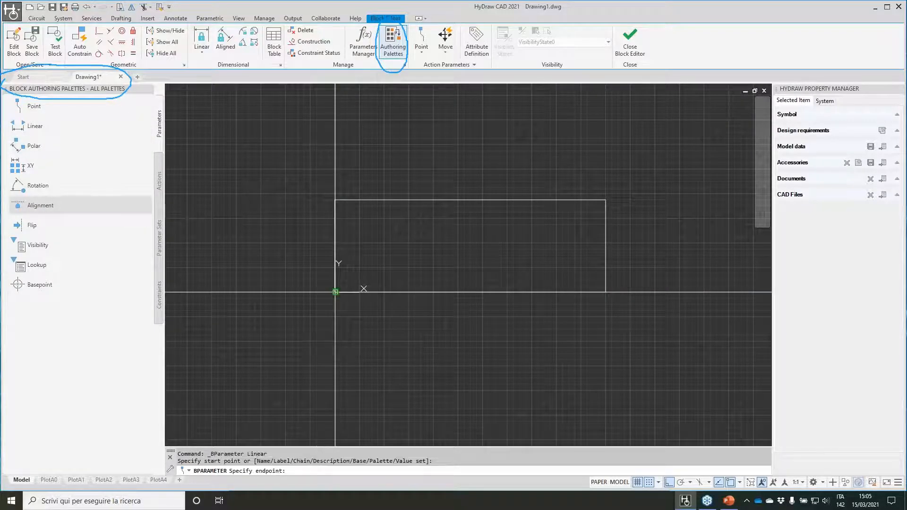
{"action": "left_click", "coordinate": [606, 292]}
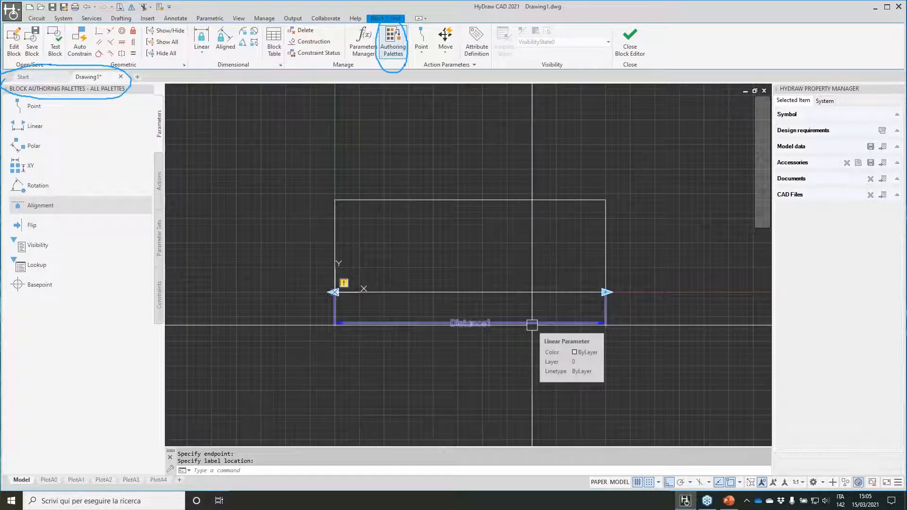
{"action": "left_click", "coordinate": [470, 323]}
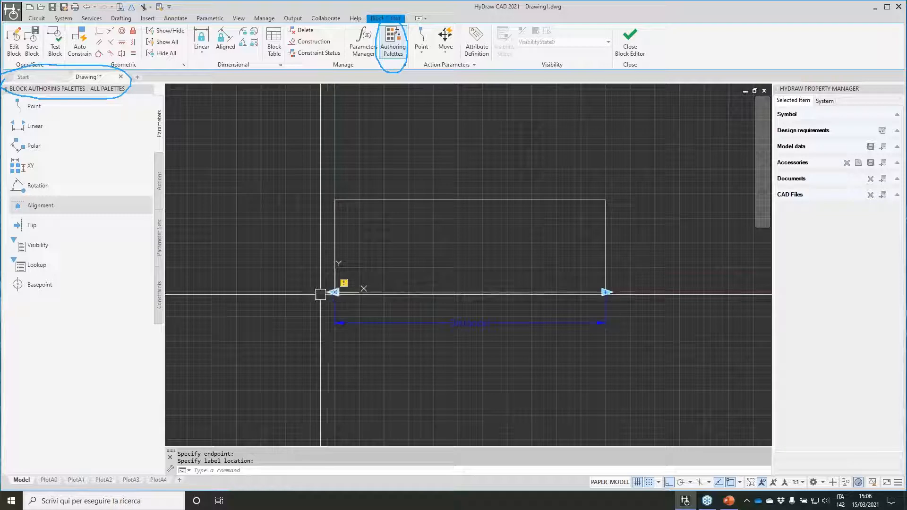
Set the linear parameter's number of grips to 1 in its properties, then close the Properties palette
{"action": "left_click", "coordinate": [421, 326]}
{"action": "right_click", "coordinate": [421, 326]}
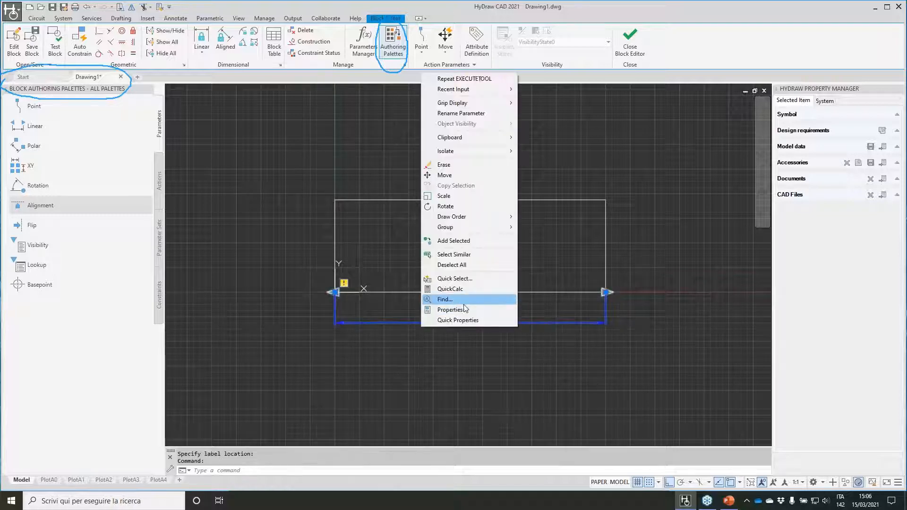
{"action": "left_click", "coordinate": [463, 310]}
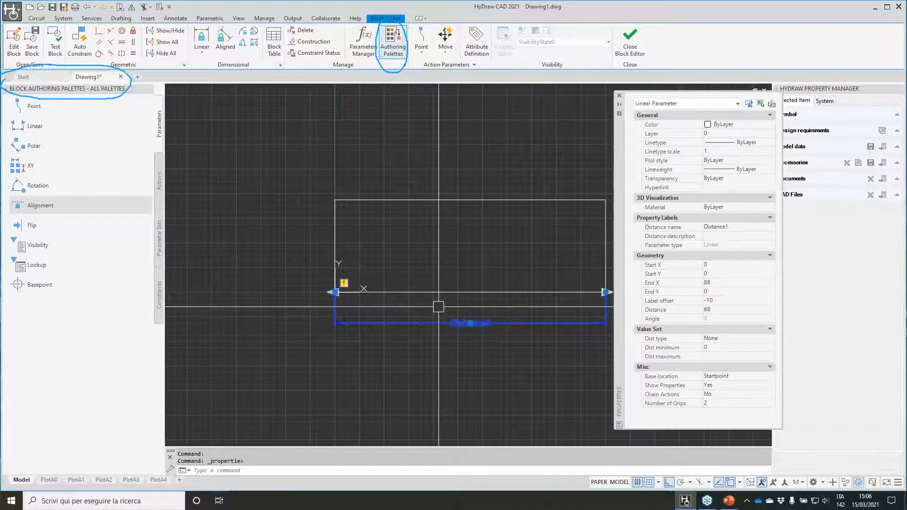
{"action": "left_click", "coordinate": [737, 403]}
{"action": "left_click", "coordinate": [713, 421]}
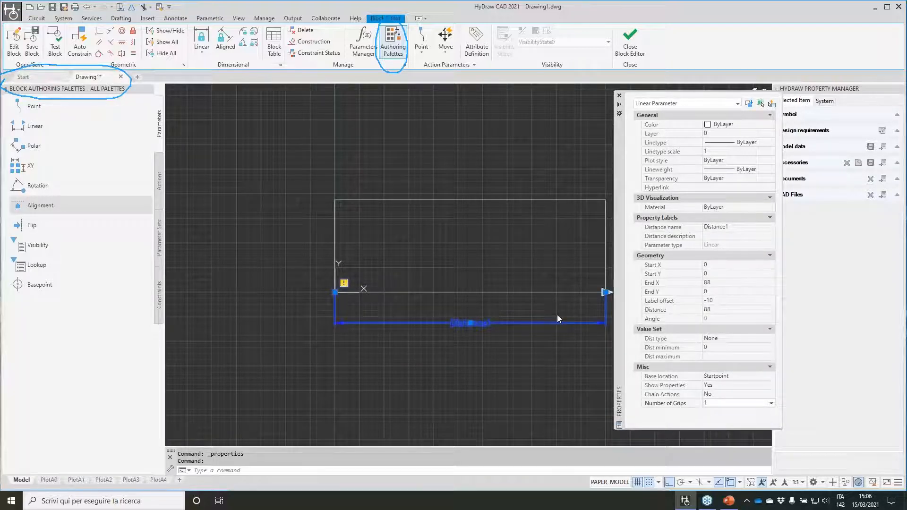
{"action": "middle_click_drag", "start_coordinate": [559, 252], "coordinate": [457, 250]}
{"action": "key", "text": "Escape"}
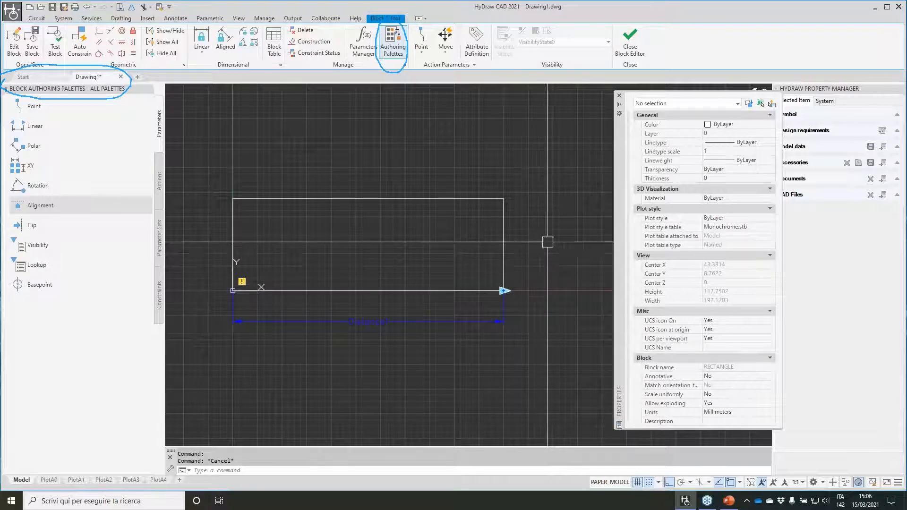
{"action": "left_click", "coordinate": [620, 95]}
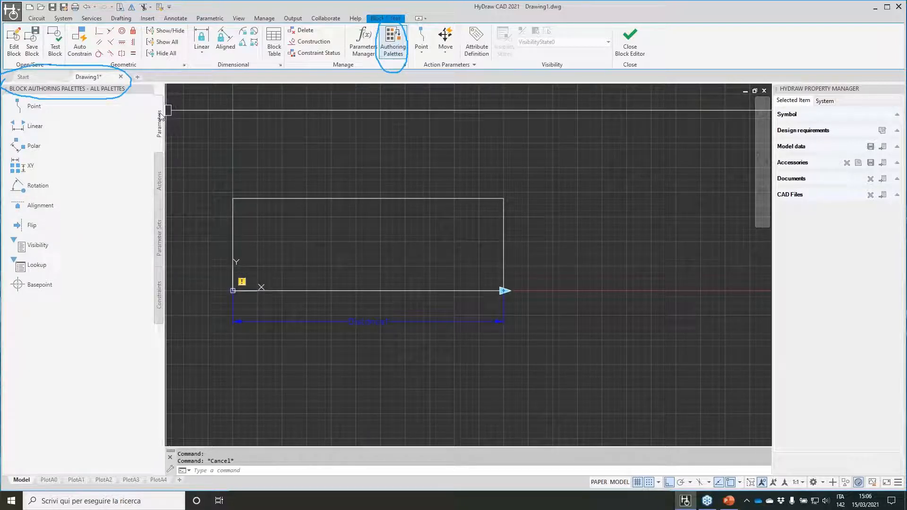
Add a Stretch action to the linear parameter's right end point, framing the rectangle's right side and including the rectangle and the parameter
{"action": "left_click", "coordinate": [160, 174]}
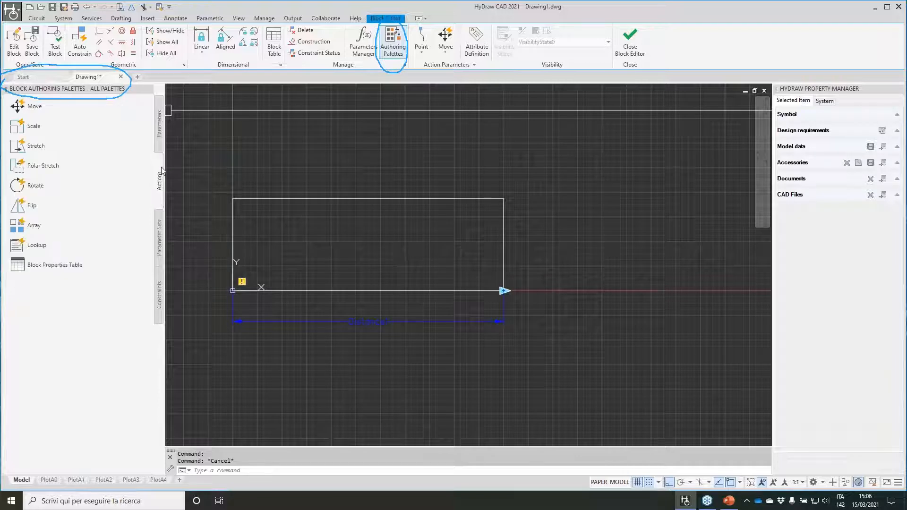
{"action": "left_click", "coordinate": [34, 146]}
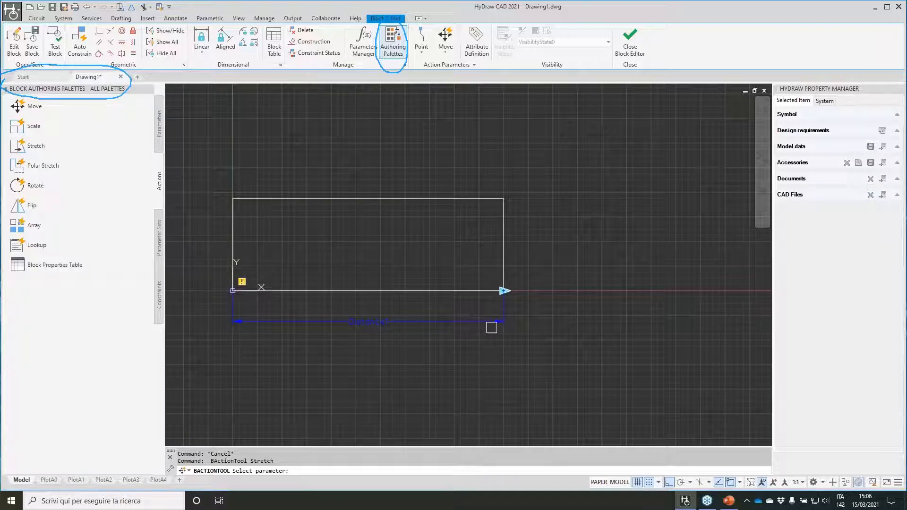
{"action": "left_click", "coordinate": [467, 321]}
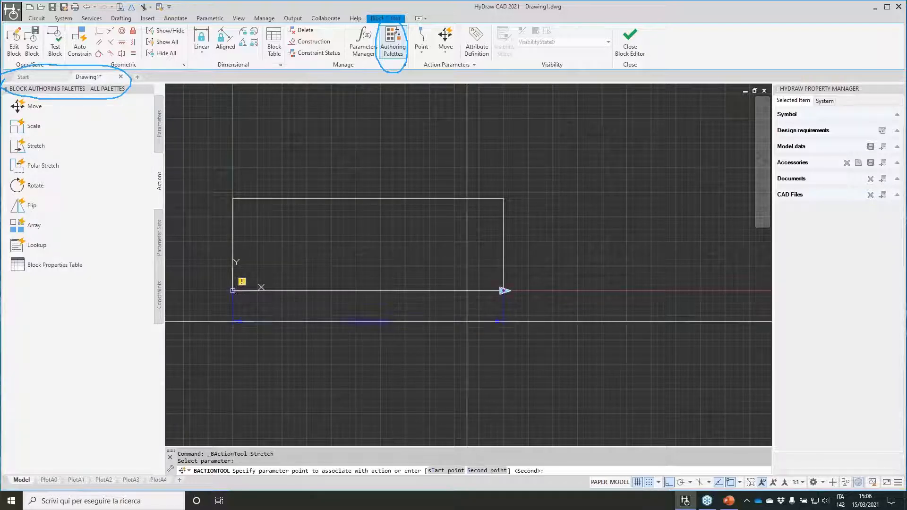
{"action": "left_click", "coordinate": [504, 291]}
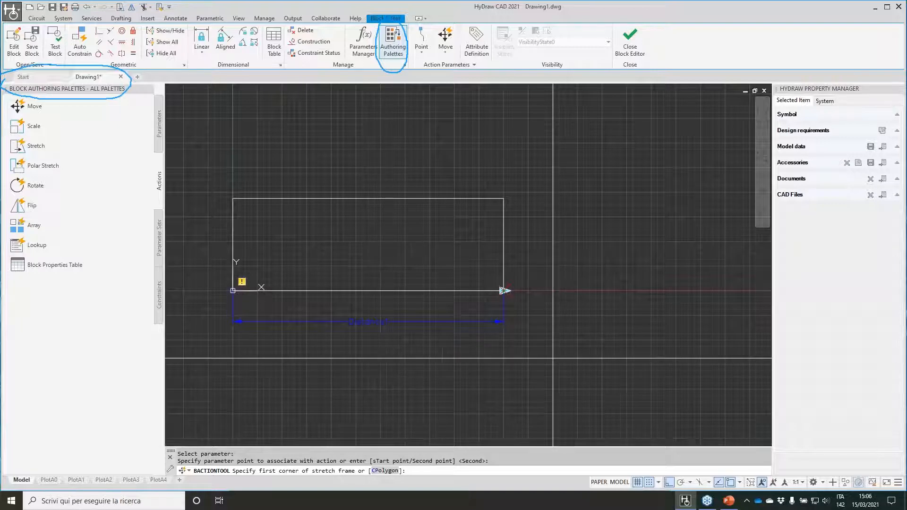
{"action": "left_click", "coordinate": [553, 358]}
{"action": "left_click", "coordinate": [454, 130]}
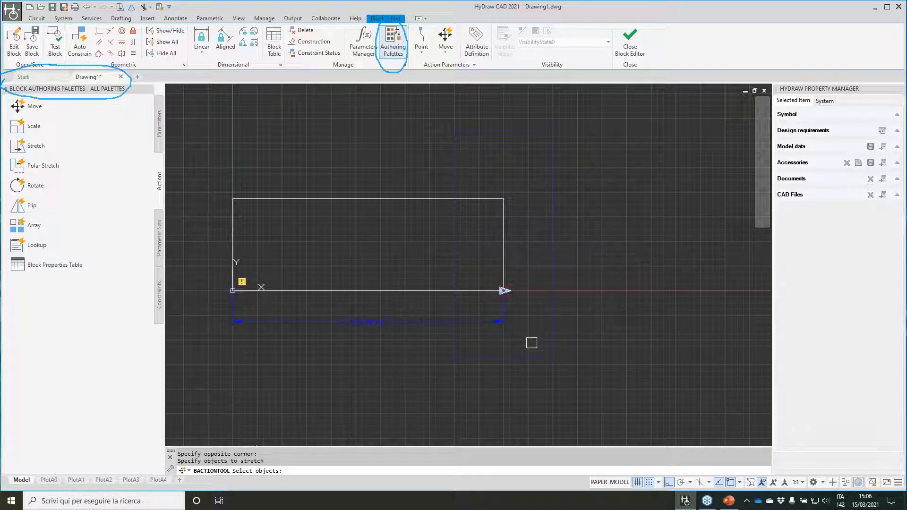
{"action": "left_click", "coordinate": [531, 336]}
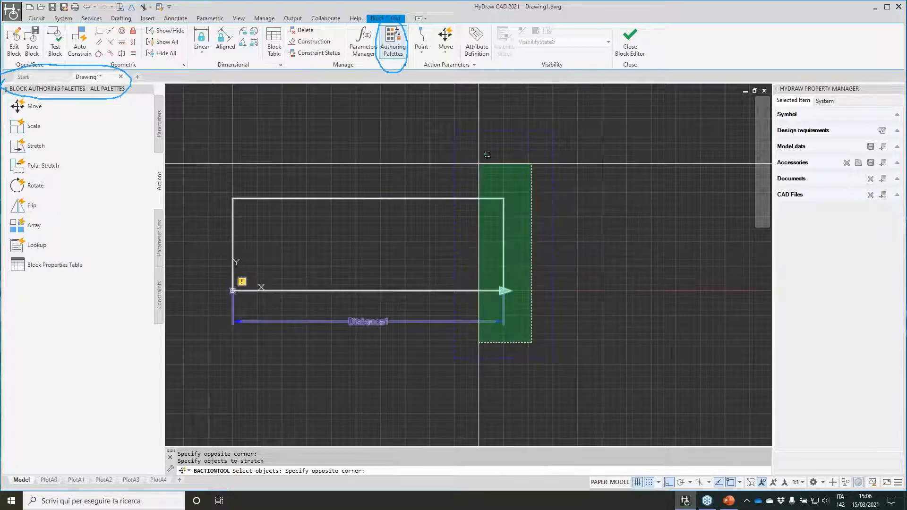
{"action": "left_click", "coordinate": [479, 163]}
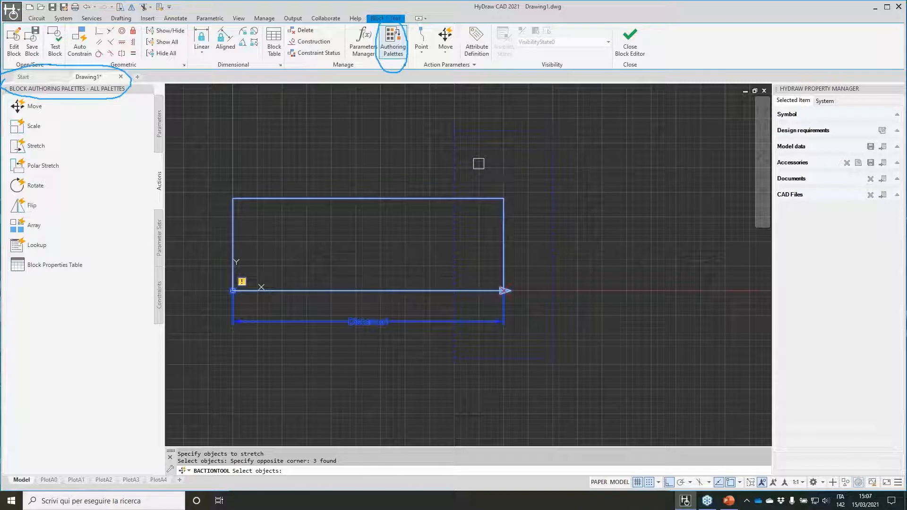
{"action": "key", "text": "Return"}
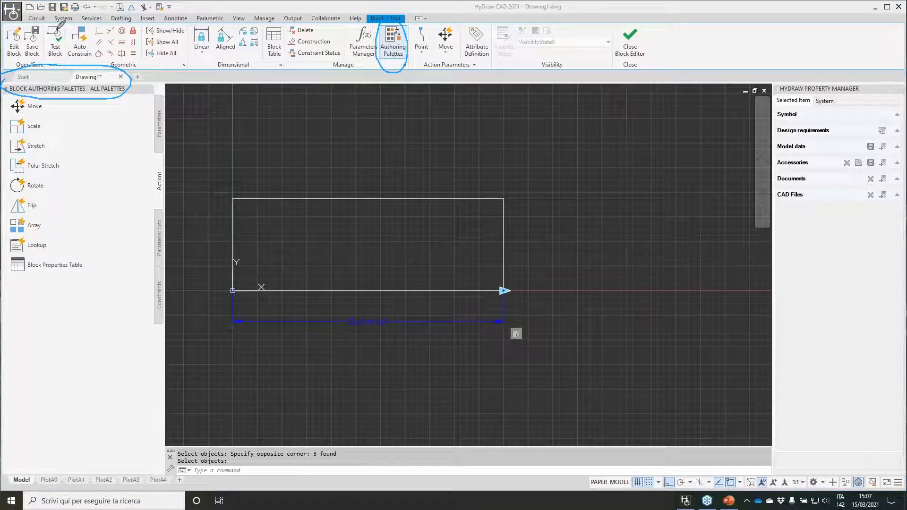
Close the Block Editor and save the changes to the RECTANGLE block
{"action": "mouse_move", "coordinate": [57, 19]}
{"action": "left_mouse_down"}
{"action": "mouse_move", "coordinate": [47, 20]}
{"action": "mouse_move", "coordinate": [52, 64]}
{"action": "mouse_move", "coordinate": [75, 26]}
{"action": "mouse_move", "coordinate": [48, 21]}
{"action": "left_mouse_up"}
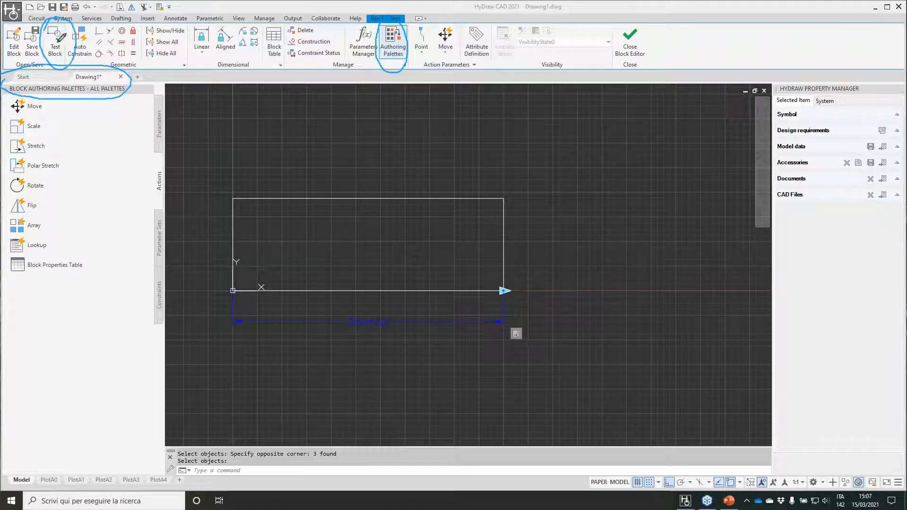
{"action": "left_click", "coordinate": [630, 42]}
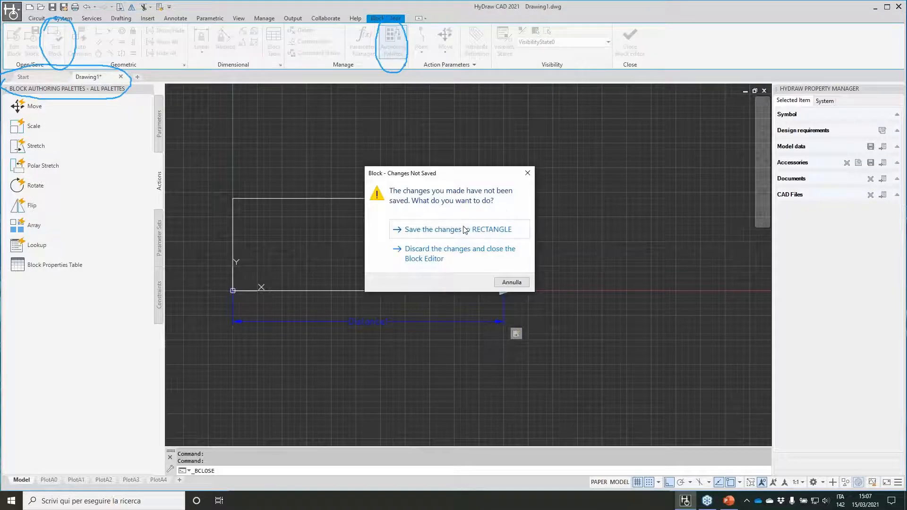
{"action": "left_click", "coordinate": [463, 228]}
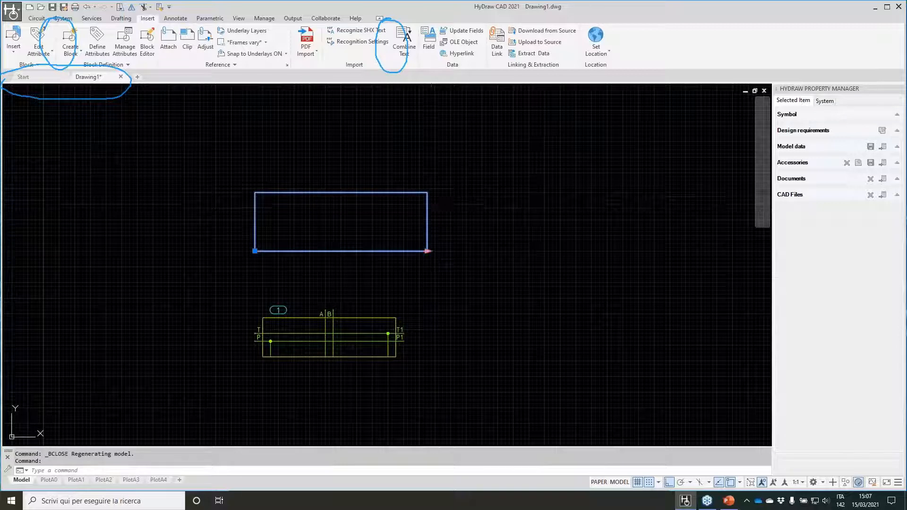
Turn object snap off and test the rectangle block's dynamic grip by shortening and lengthening it, leaving it wider, and deselect it
{"action": "left_click", "coordinate": [428, 250]}
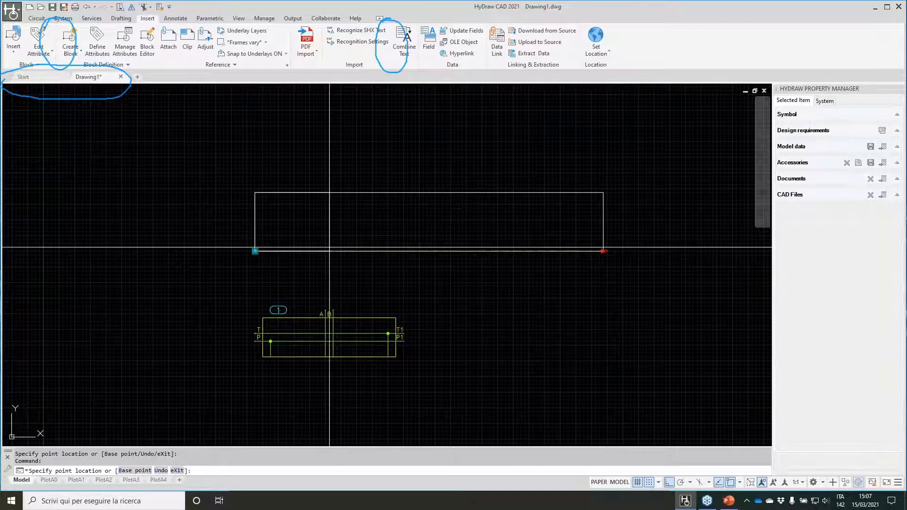
{"action": "key", "text": "F3"}
{"action": "left_click", "coordinate": [397, 251]}
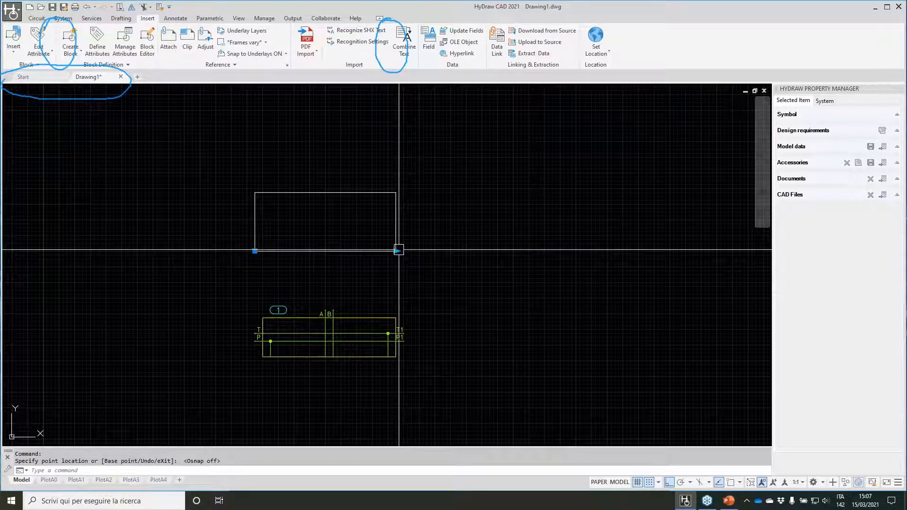
{"action": "left_click", "coordinate": [398, 251]}
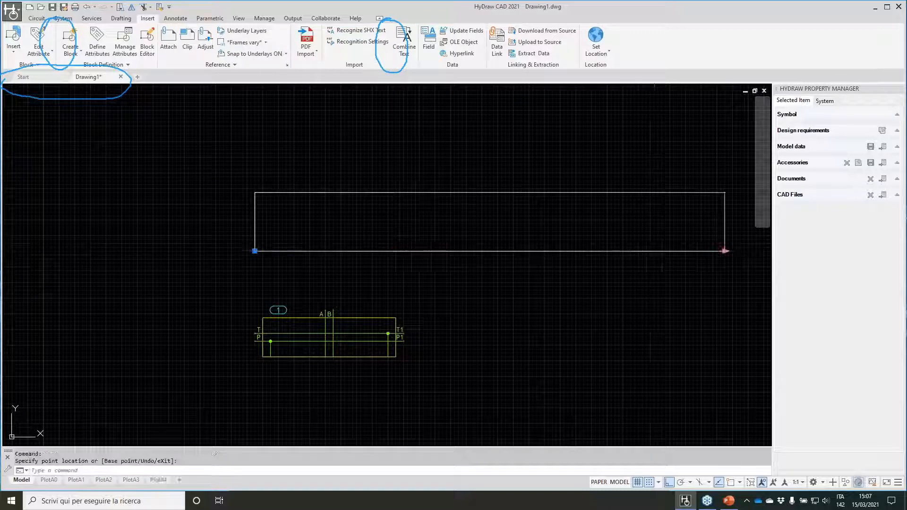
{"action": "left_click", "coordinate": [362, 251]}
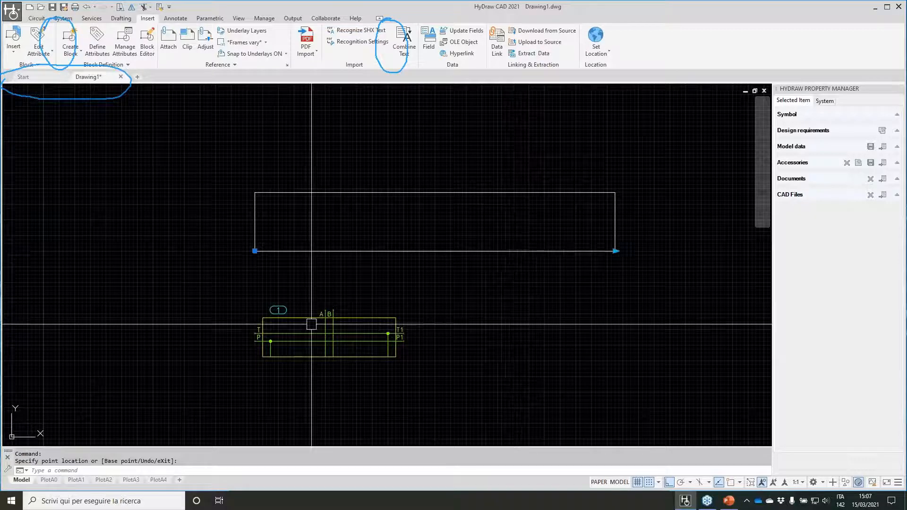
{"action": "key", "text": "Escape"}
{"action": "key", "text": "Escape"}
Examine the subplate symbol's block reference properties, including its block name, and deselect the symbol
{"action": "scroll", "coordinate": [330, 324], "scroll_direction": "up", "scroll_amount": 4}
{"action": "middle_click_drag", "start_coordinate": [330, 324], "coordinate": [430, 246]}
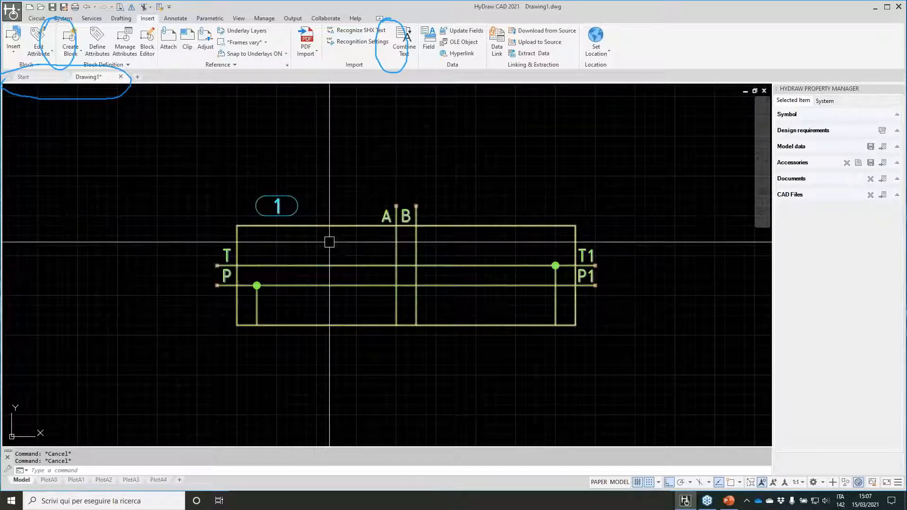
{"action": "left_click", "coordinate": [289, 225]}
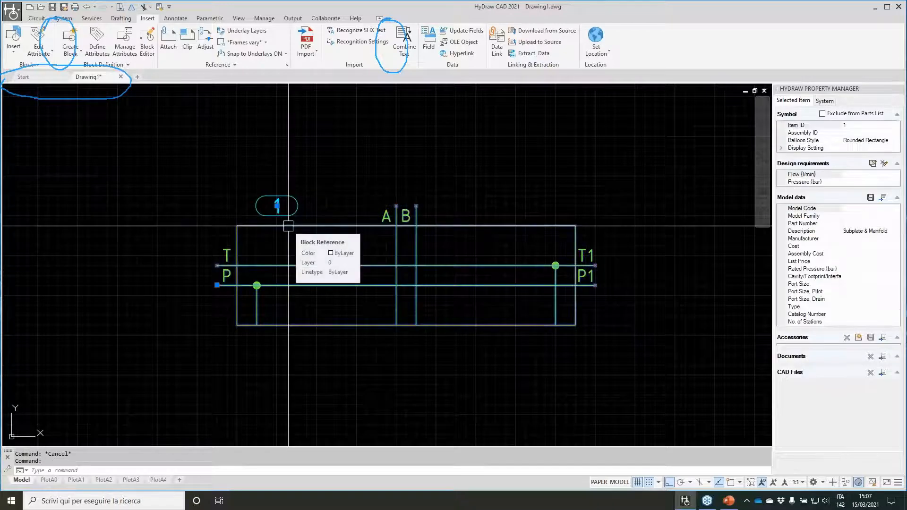
{"action": "key", "text": "Escape"}
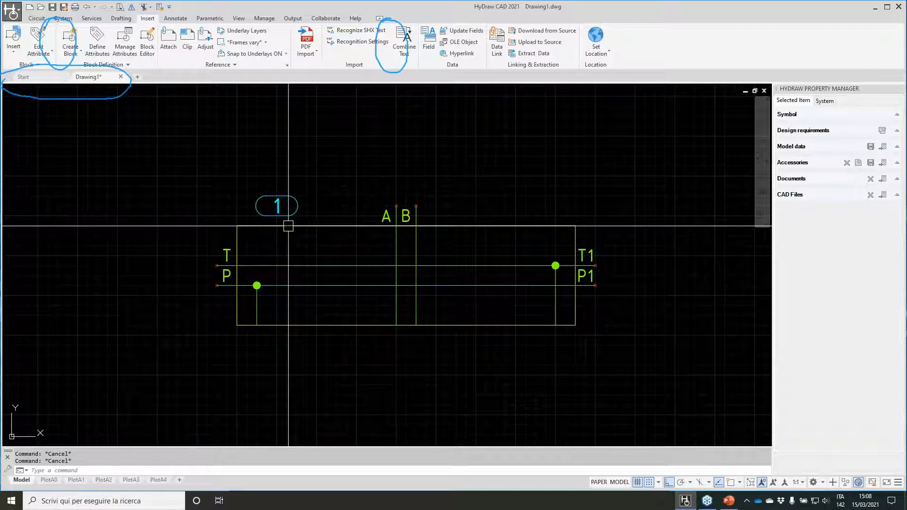
{"action": "key", "text": "Escape"}
{"action": "left_click", "coordinate": [288, 226]}
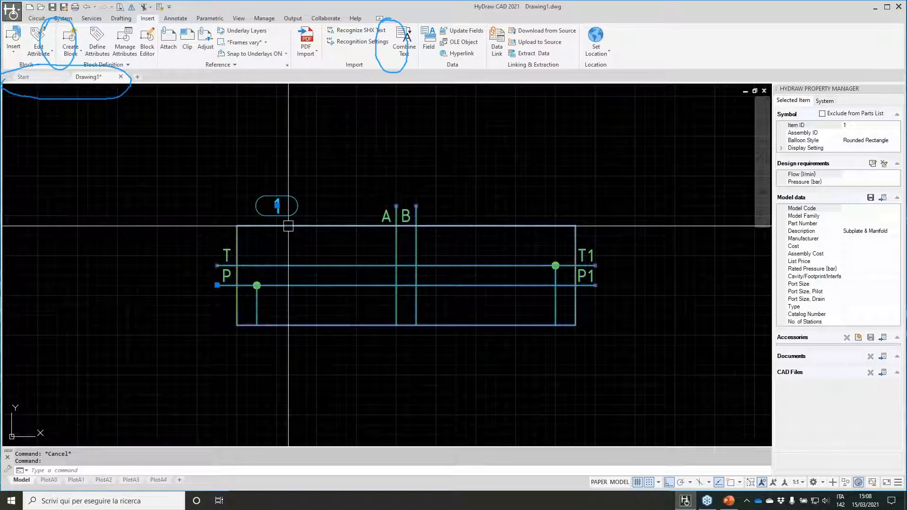
{"action": "right_click", "coordinate": [288, 226]}
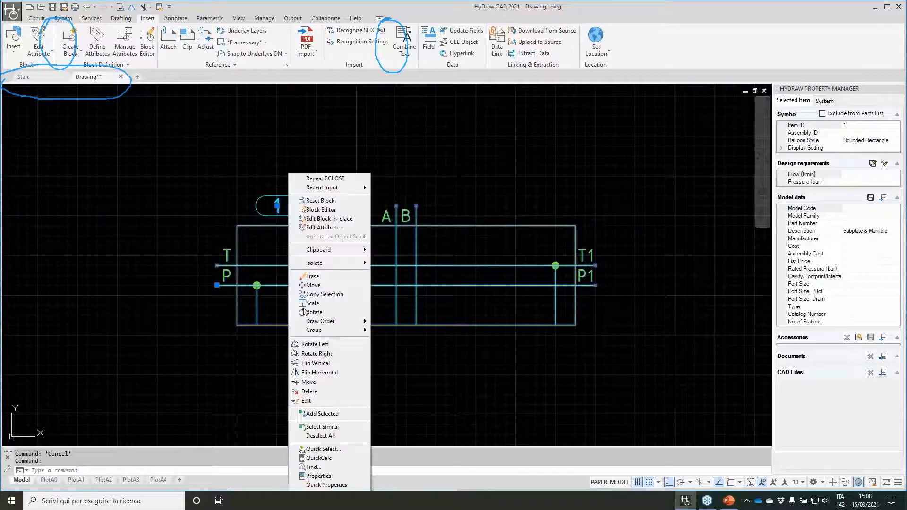
{"action": "left_click", "coordinate": [338, 478]}
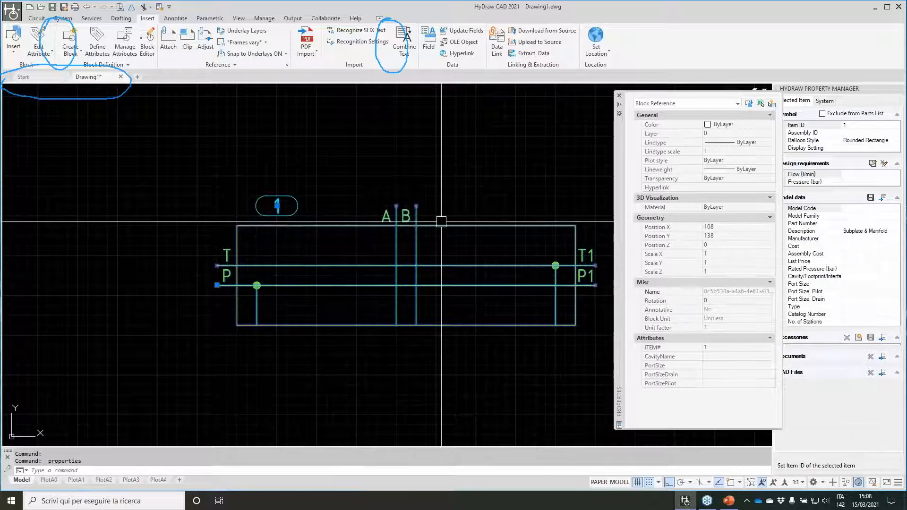
{"action": "key", "text": "Escape"}
{"action": "key", "text": "Escape"}
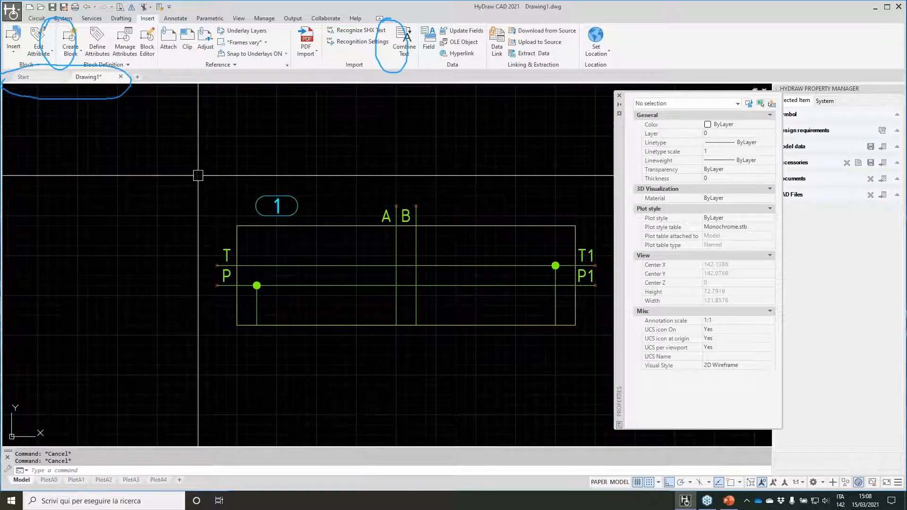
Rename the subplate symbol's block, the first one in the drawing's block list, to ng6subplate
{"action": "type", "text": "ren"}
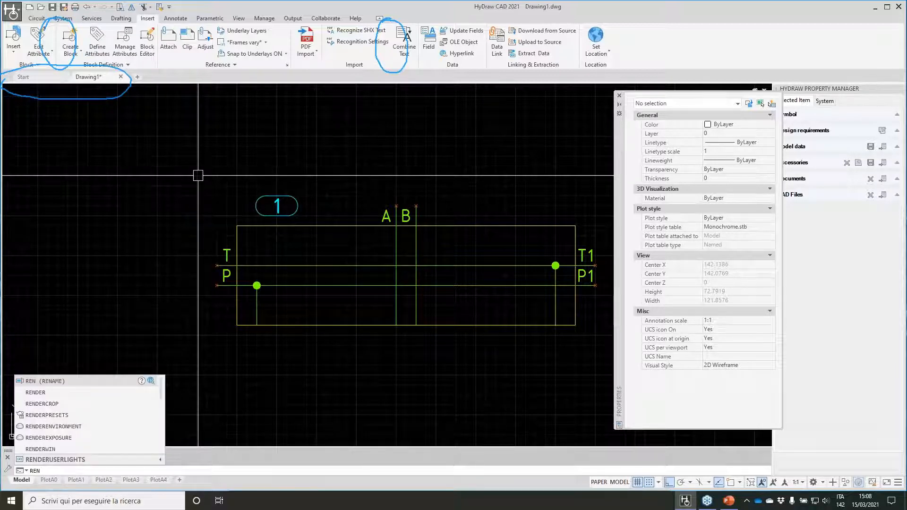
{"action": "key", "text": "Return"}
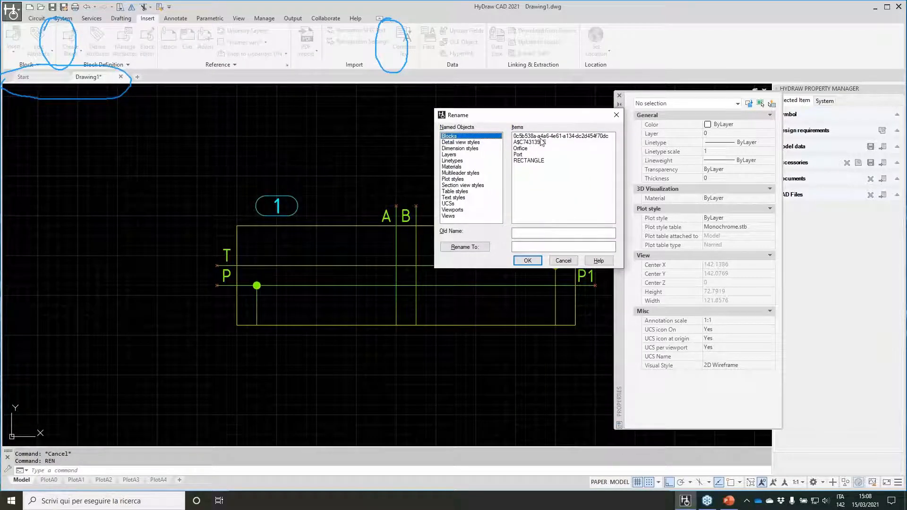
{"action": "left_click", "coordinate": [541, 137]}
{"action": "left_click", "coordinate": [532, 245]}
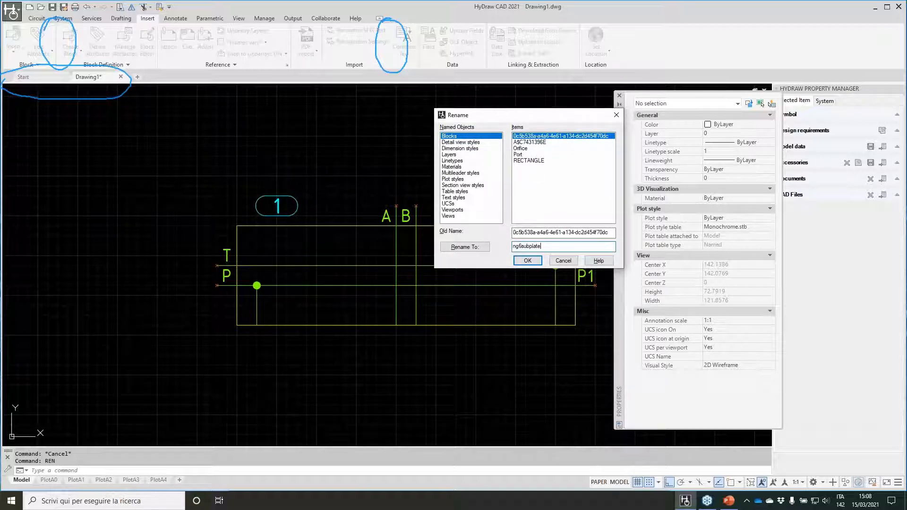
{"action": "left_click", "coordinate": [527, 260]}
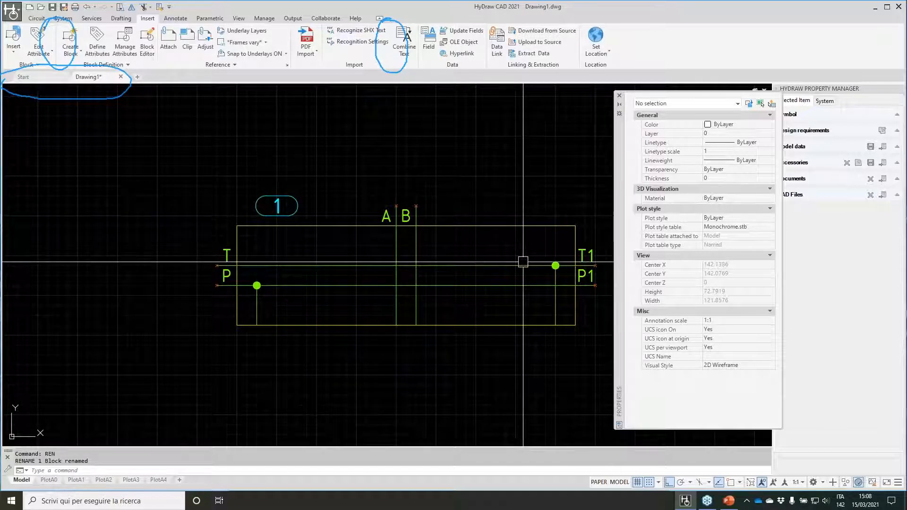
Select the subplate symbol to check its block name in the properties, and close the Properties palette
{"action": "left_click", "coordinate": [429, 227]}
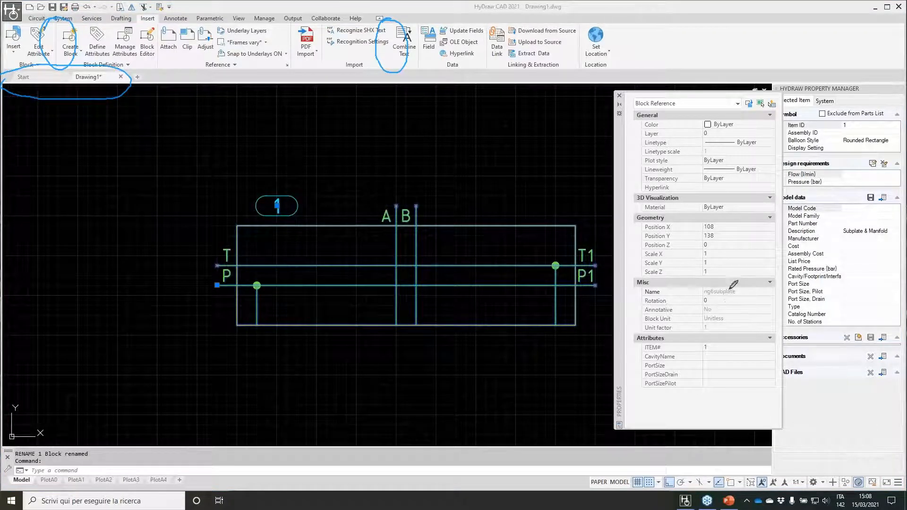
{"action": "mouse_move", "coordinate": [704, 285]}
{"action": "left_mouse_down"}
{"action": "mouse_move", "coordinate": [754, 286]}
{"action": "mouse_move", "coordinate": [707, 283]}
{"action": "left_mouse_up"}
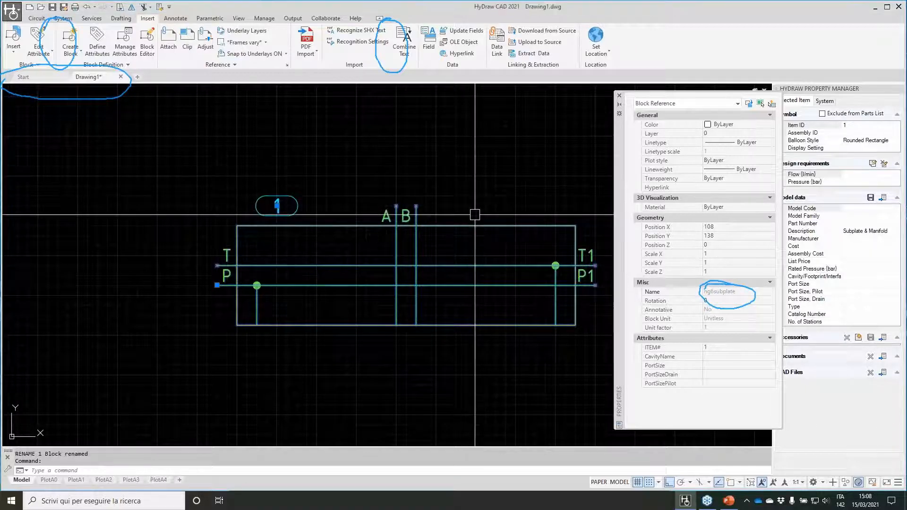
{"action": "scroll", "coordinate": [427, 230], "scroll_direction": "down", "scroll_amount": 2}
{"action": "middle_click_drag", "start_coordinate": [427, 231], "coordinate": [356, 241]}
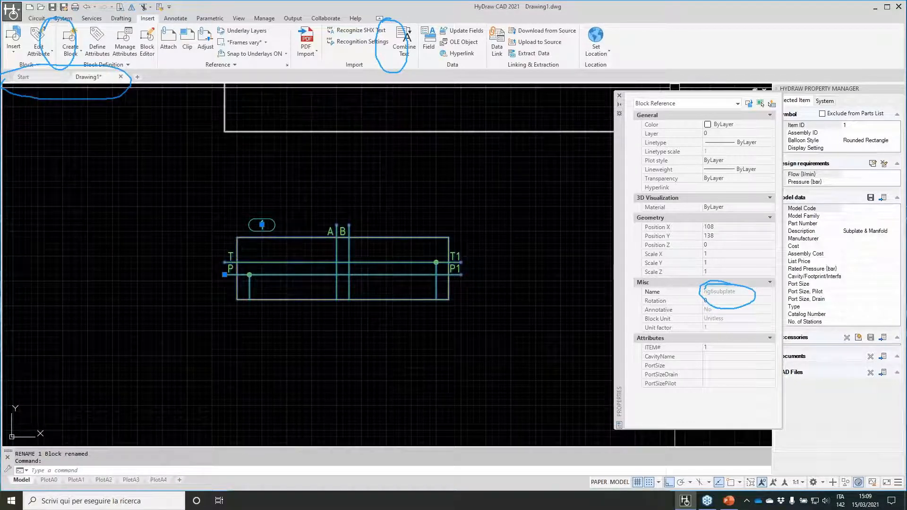
{"action": "left_click", "coordinate": [619, 95]}
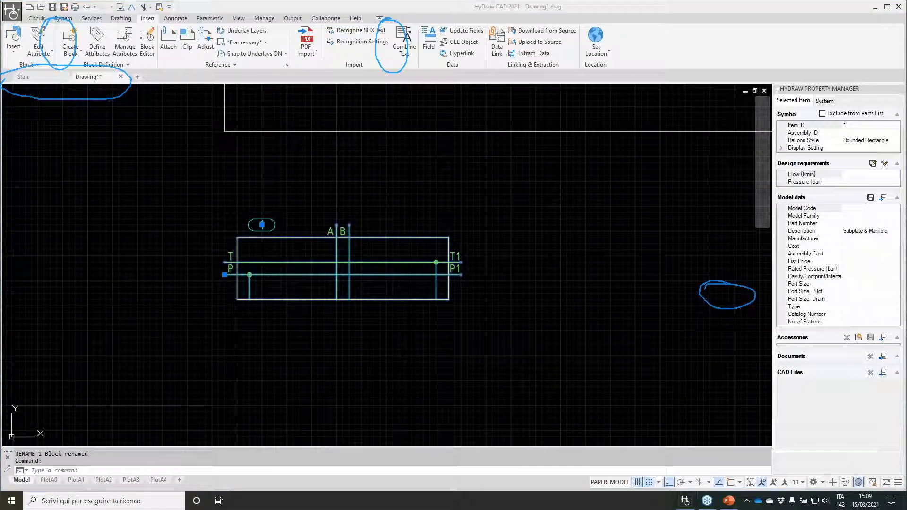
Open the ng6subplate symbol in the Block Editor
{"action": "left_click", "coordinate": [374, 259]}
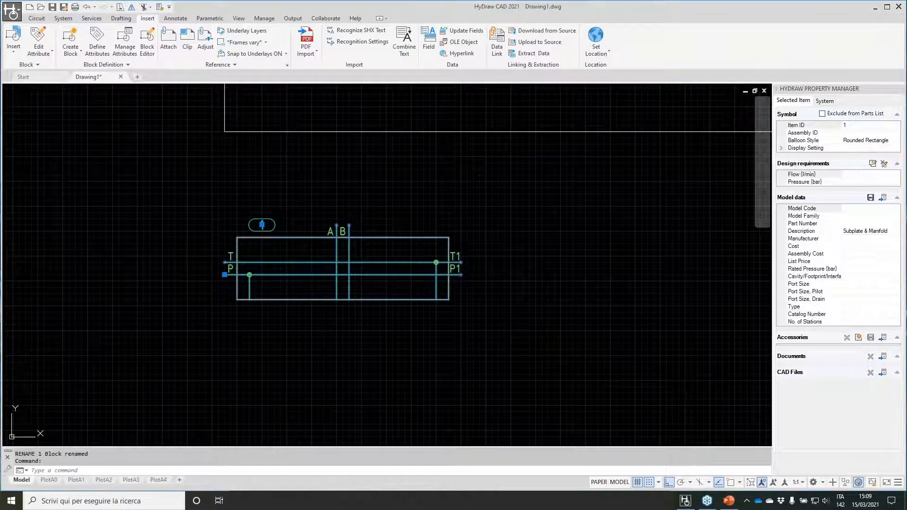
{"action": "right_click", "coordinate": [319, 257]}
{"action": "left_click", "coordinate": [373, 211]}
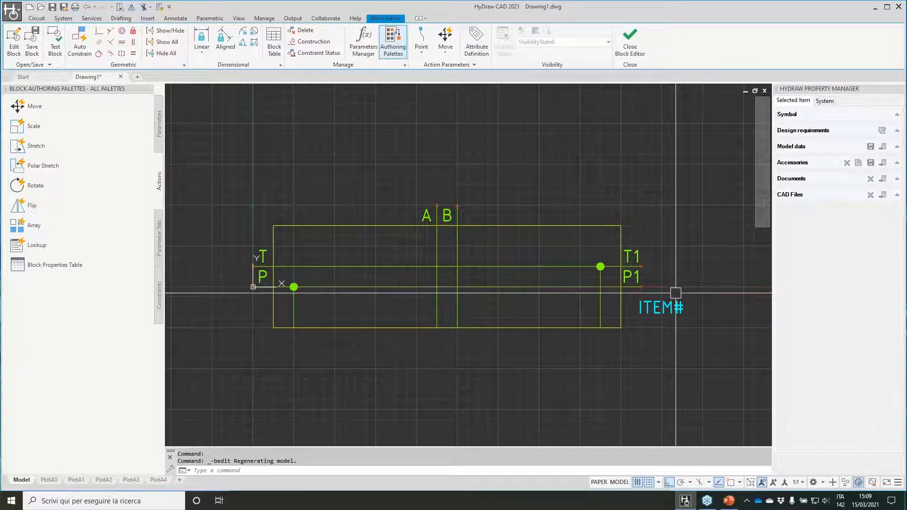
Turn ortho off and move the ITEM# attribute above the upper-left part of the subplate rectangle
{"action": "left_click", "coordinate": [663, 306]}
{"action": "left_click", "coordinate": [663, 306]}
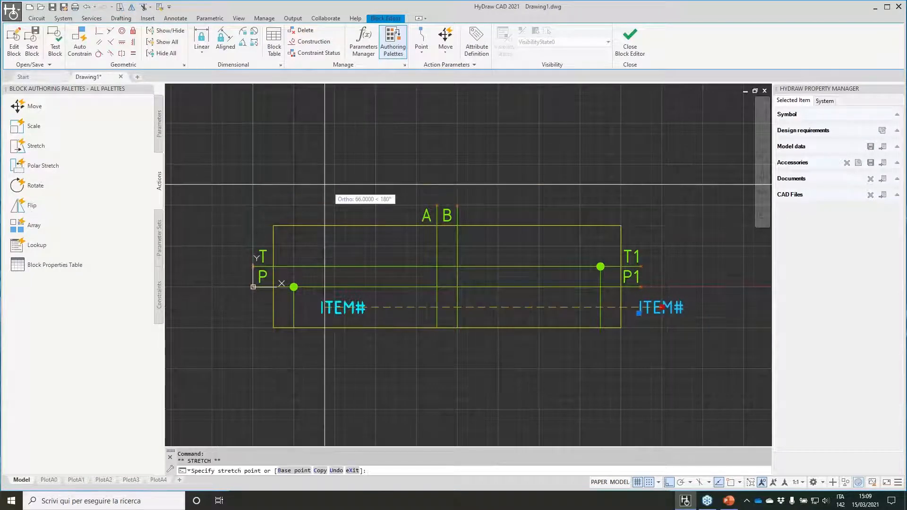
{"action": "key", "text": "F8"}
{"action": "left_click", "coordinate": [306, 184]}
{"action": "key", "text": "Escape"}
{"action": "key", "text": "Escape"}
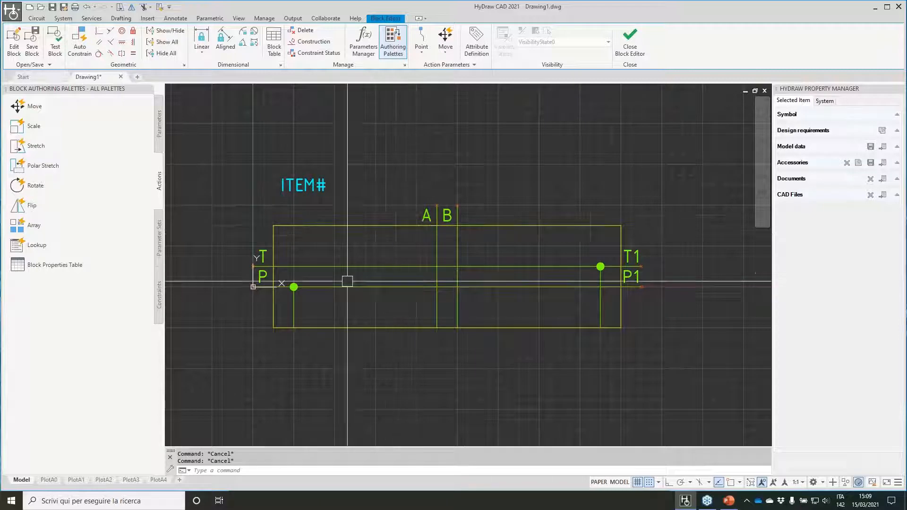
Assign the horizontal P–P1 line and its short vertical branch to layer ISO_LIN_PRE
{"action": "left_click", "coordinate": [330, 282]}
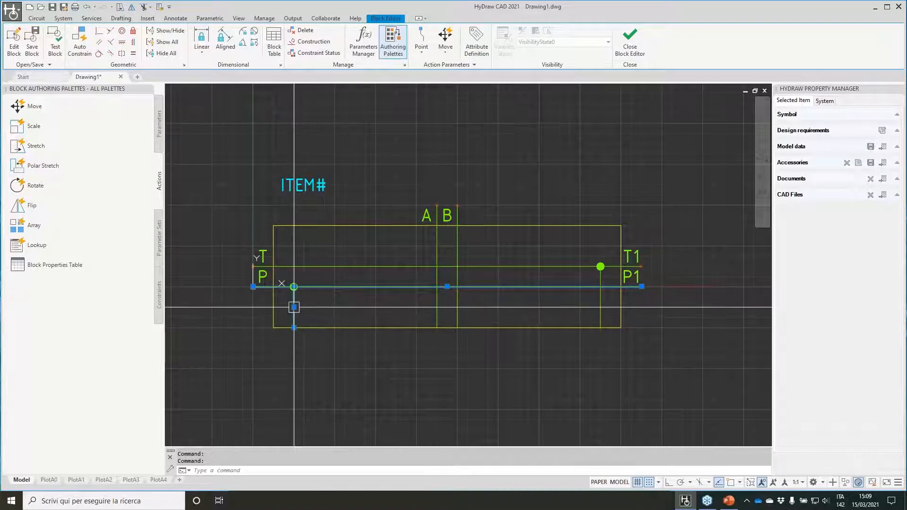
{"action": "left_click", "coordinate": [293, 304]}
{"action": "left_click", "coordinate": [126, 20]}
{"action": "left_click", "coordinate": [419, 31]}
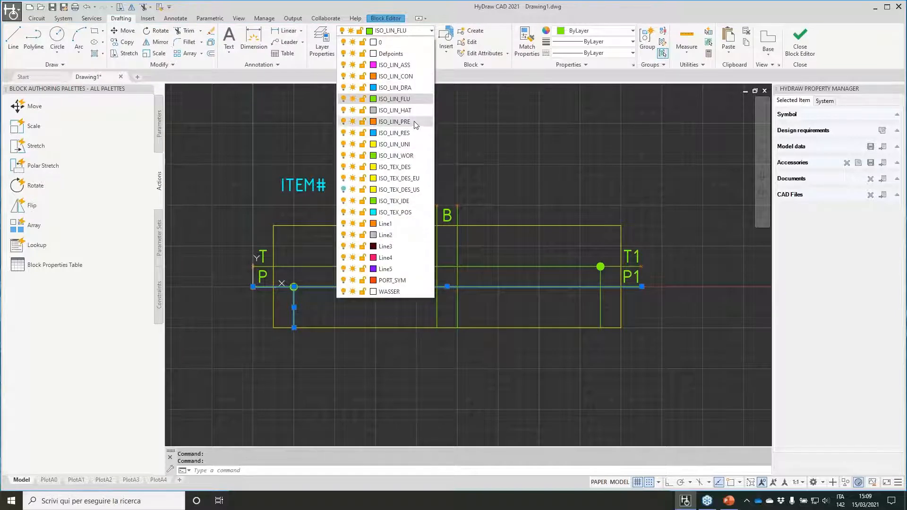
{"action": "left_click", "coordinate": [395, 121]}
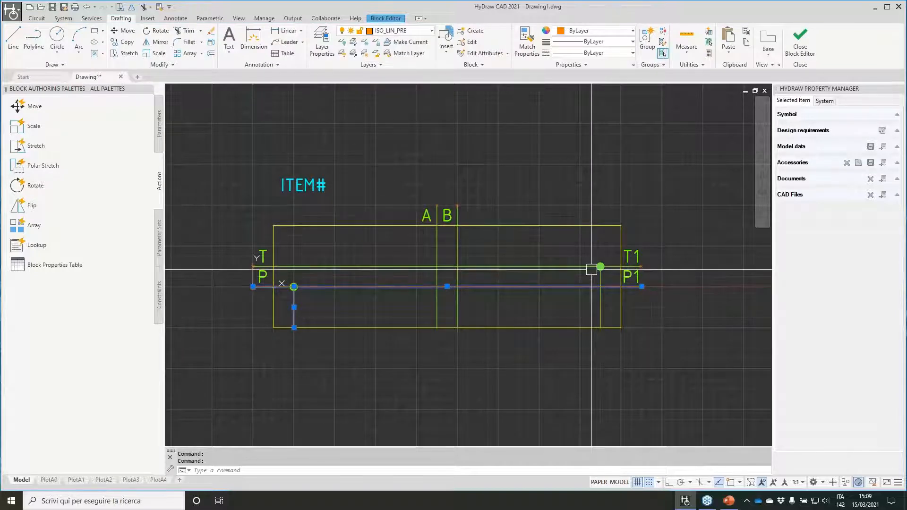
{"action": "key", "text": "Escape"}
Assign the horizontal T–T1 line and its vertical branch to layer ISO_LIN_RES
{"action": "left_click", "coordinate": [541, 269]}
{"action": "left_click", "coordinate": [599, 303]}
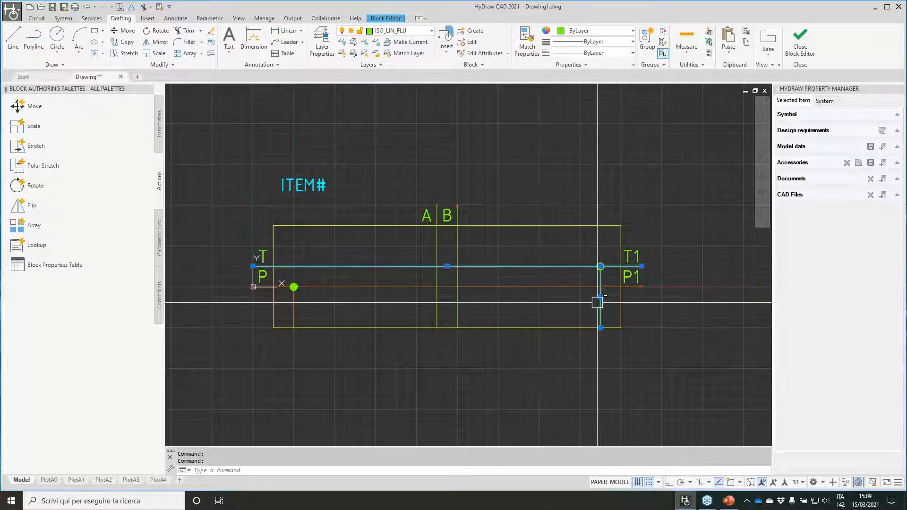
{"action": "left_click", "coordinate": [392, 30]}
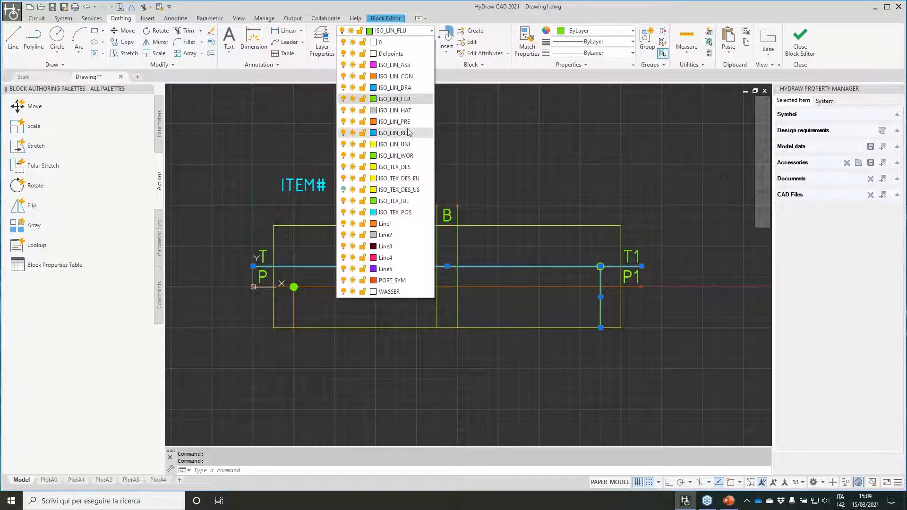
{"action": "left_click", "coordinate": [411, 133]}
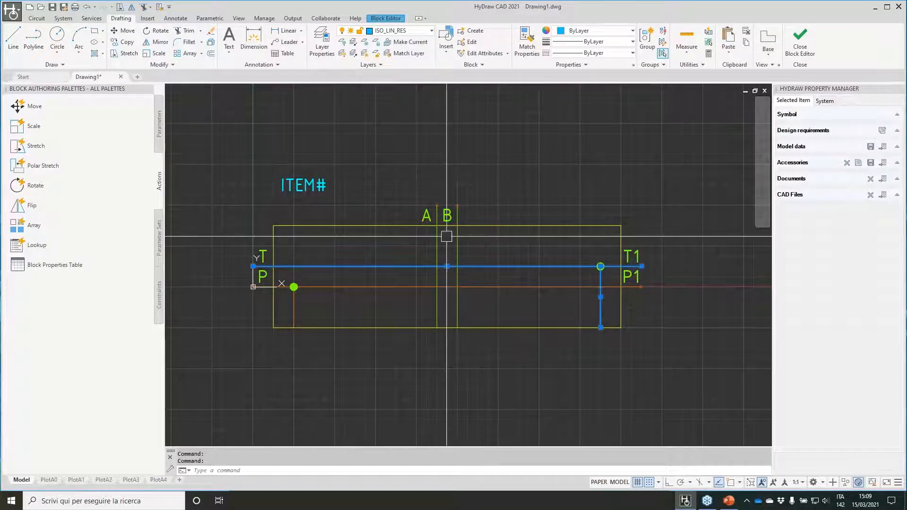
Assign the two vertical A and B lines in the middle of the subplate to layer ISO_LIN_WOR
{"action": "left_click", "coordinate": [501, 245]}
{"action": "left_click", "coordinate": [413, 244]}
{"action": "left_click", "coordinate": [392, 30]}
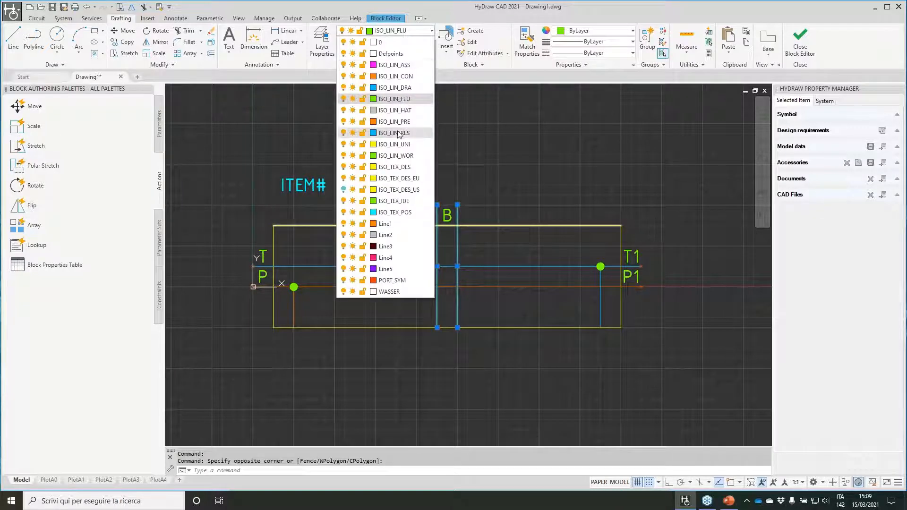
{"action": "left_click", "coordinate": [405, 157]}
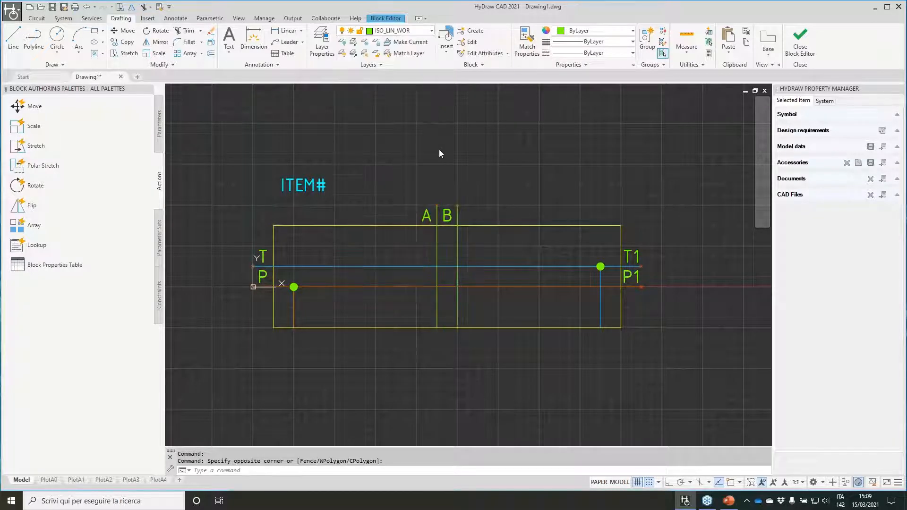
{"action": "key", "text": "Escape"}
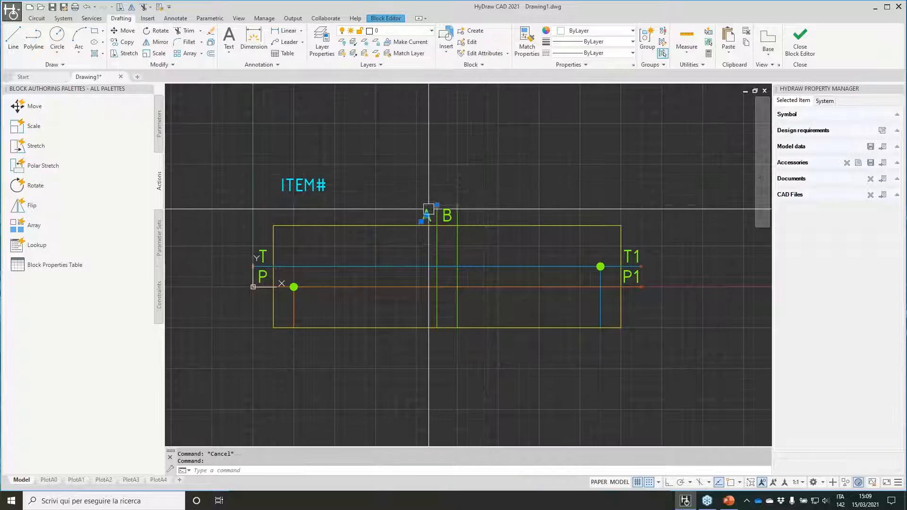
Move the A and B port labels outward, symmetrically away from the two central vertical lines
{"action": "left_click", "coordinate": [426, 215]}
{"action": "left_click", "coordinate": [437, 204]}
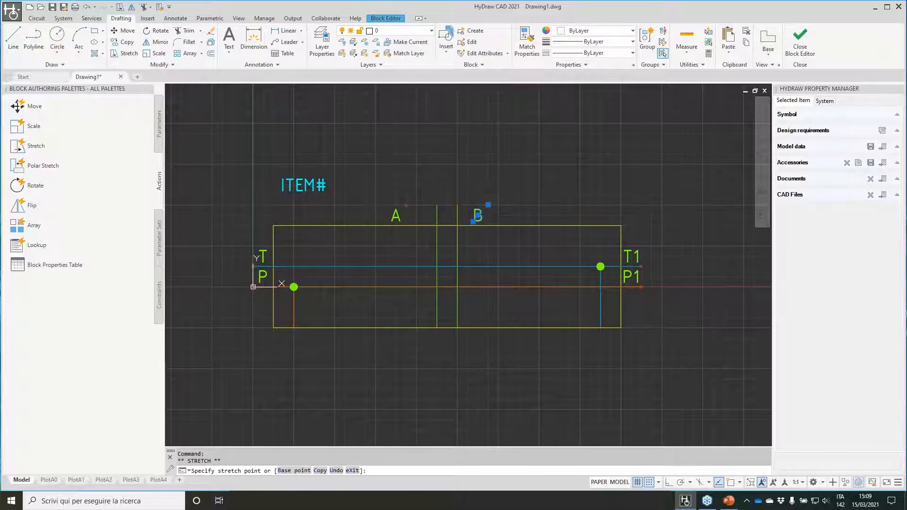
{"action": "key", "text": "Escape"}
Shorten the vertical A and B lines so their upper ends lie inside the rectangle, just above the T line
{"action": "left_click", "coordinate": [457, 209]}
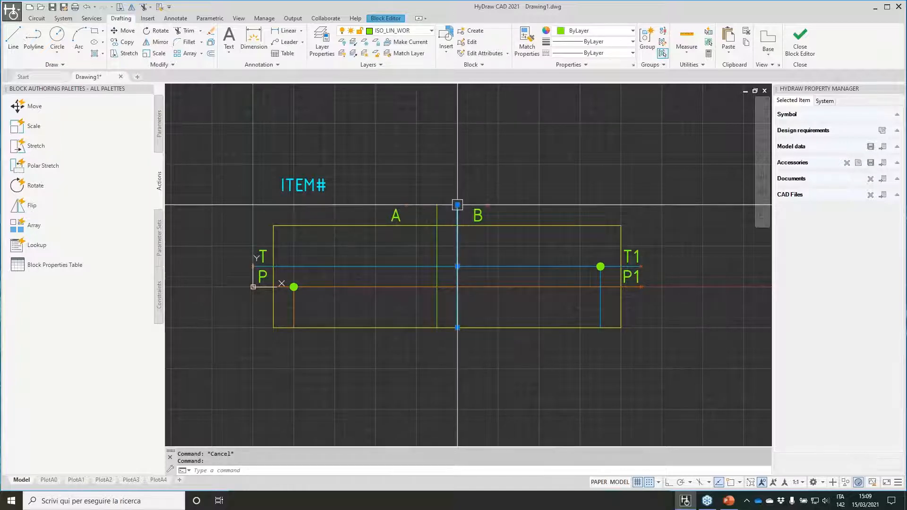
{"action": "left_click", "coordinate": [457, 207]}
{"action": "left_click", "coordinate": [439, 205]}
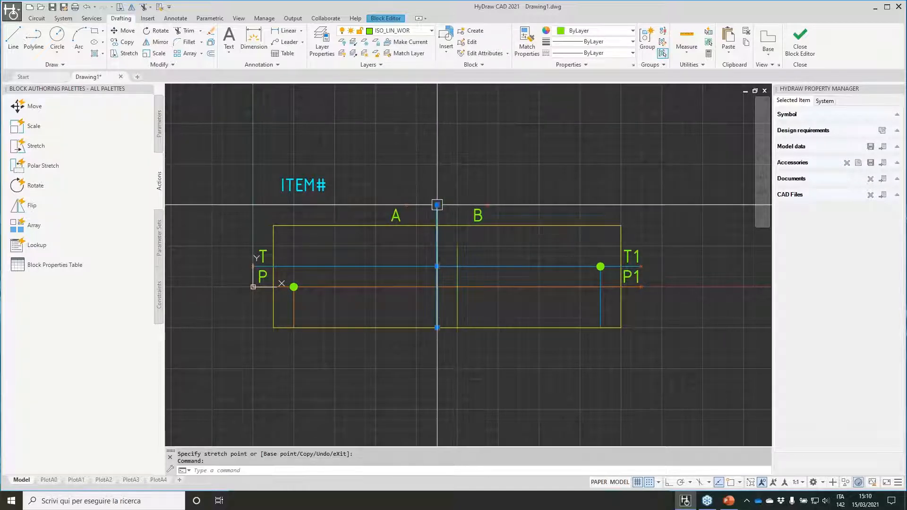
{"action": "left_click", "coordinate": [438, 204]}
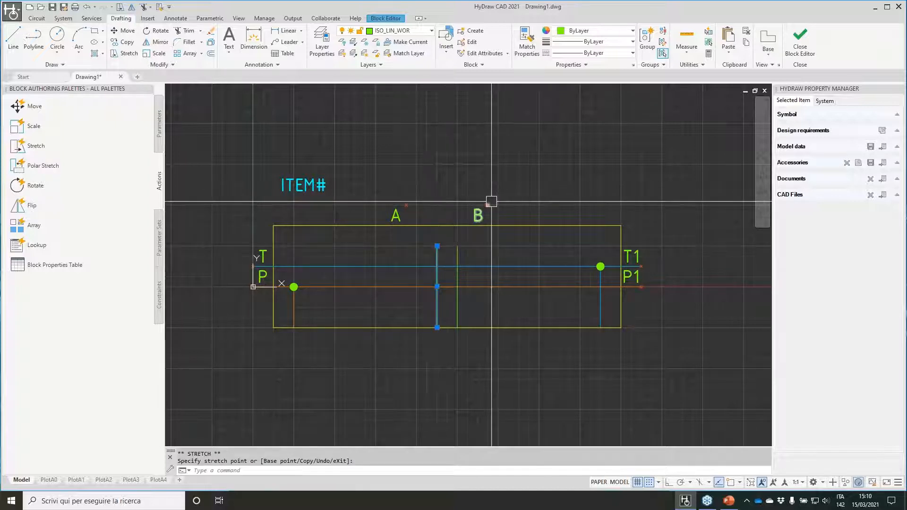
{"action": "key", "text": "Escape"}
Draw stepped lines from the upper ends of the two vertical lines outward and up to the relocated A and B port points
{"action": "type", "text": "1"}
{"action": "key", "text": "Return"}
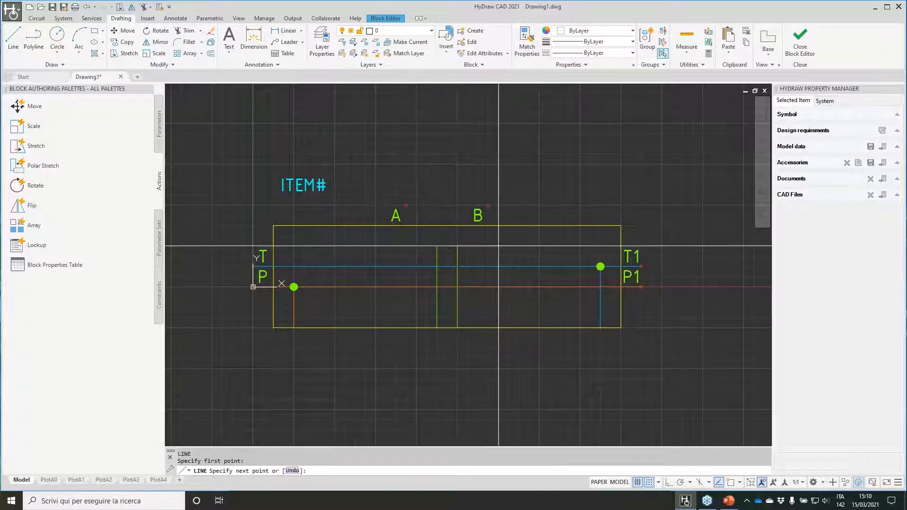
{"action": "left_click", "coordinate": [457, 246]}
{"action": "left_click", "coordinate": [488, 246]}
{"action": "left_click", "coordinate": [488, 204]}
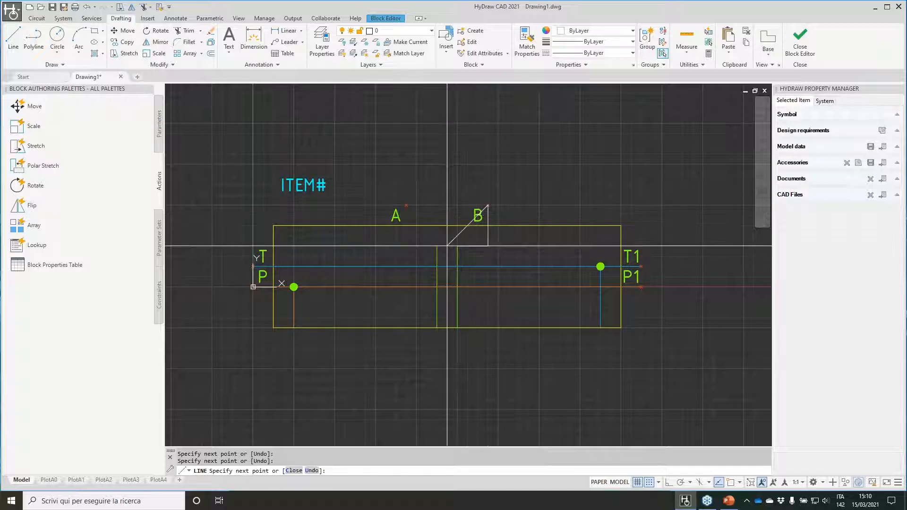
{"action": "key", "text": "Return"}
{"action": "key", "text": "Return"}
{"action": "left_click", "coordinate": [437, 245]}
{"action": "left_click", "coordinate": [406, 246]}
{"action": "left_click", "coordinate": [406, 205]}
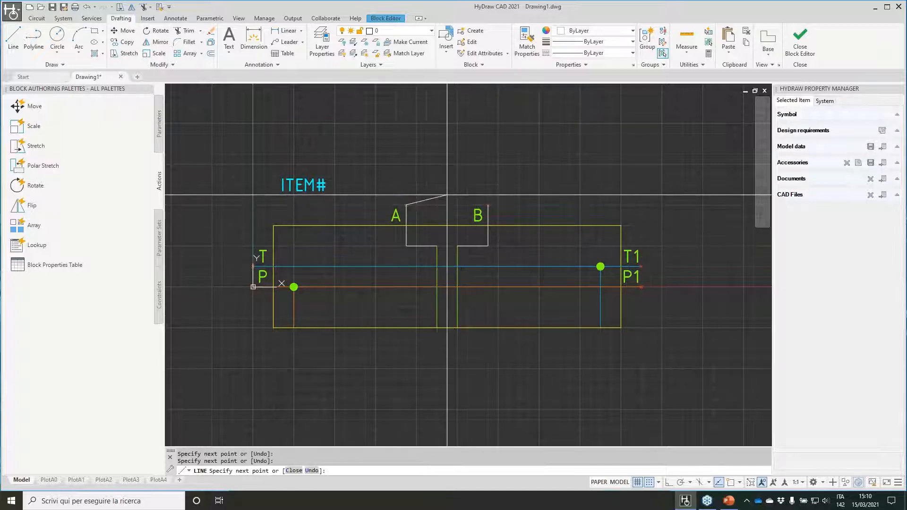
{"action": "key", "text": "Return"}
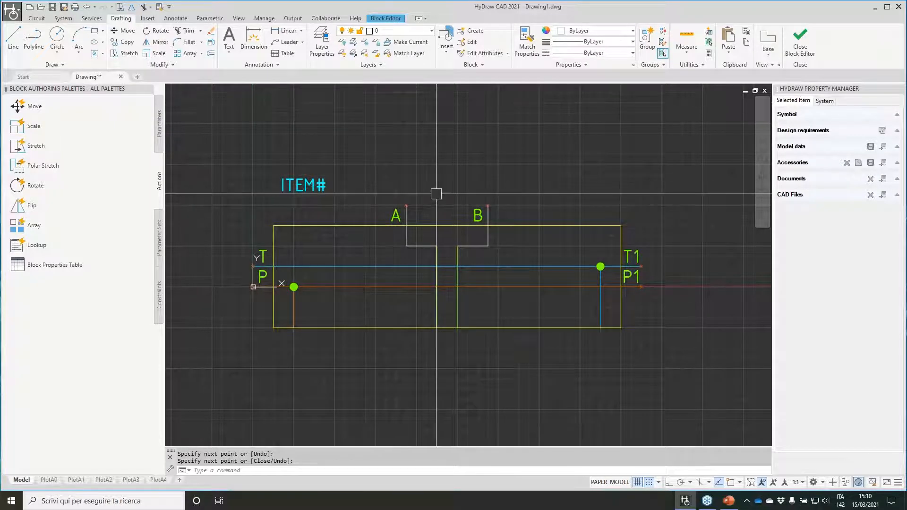
Match the properties of the vertical B line onto the newly drawn A and B connecting segments
{"action": "left_click", "coordinate": [527, 42]}
{"action": "left_click", "coordinate": [457, 327]}
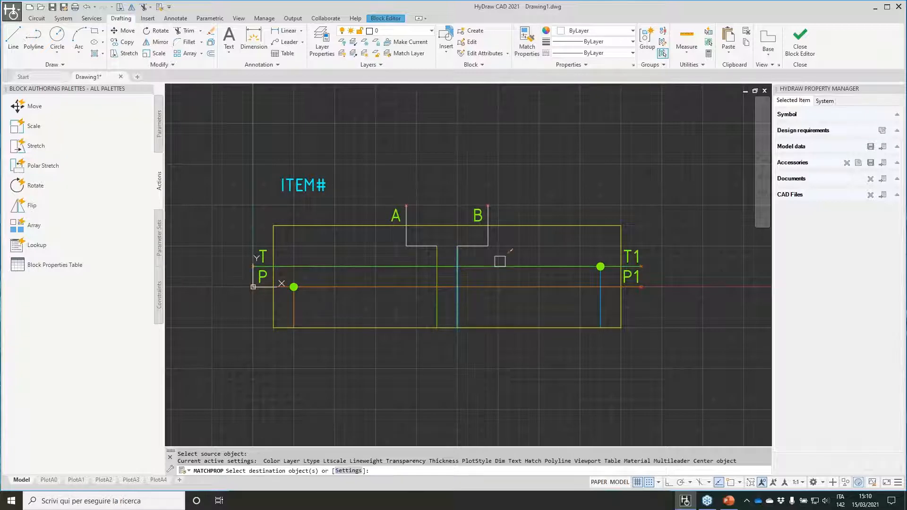
{"action": "left_click", "coordinate": [507, 248]}
{"action": "left_click", "coordinate": [383, 236]}
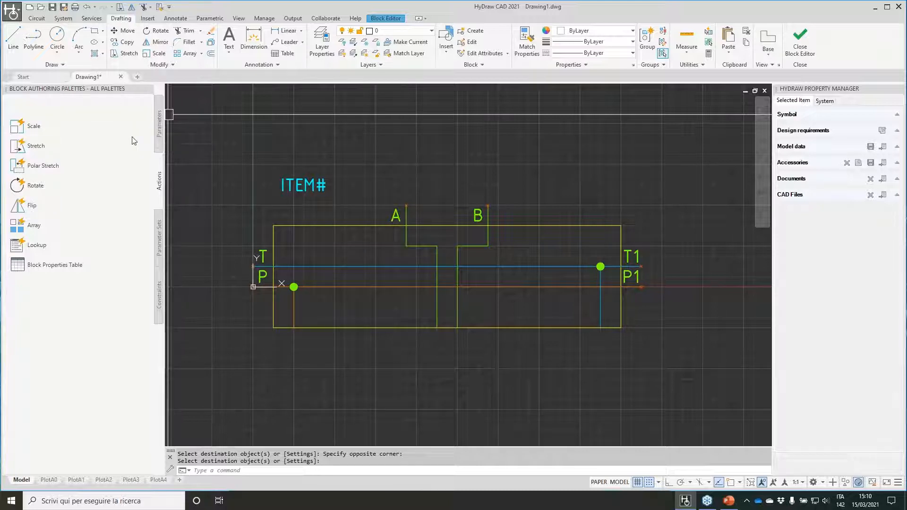
Add a linear parameter of distance 72 from the P branch's lower end to beyond the rectangle's right edge, with its label below
{"action": "left_click", "coordinate": [159, 124]}
{"action": "left_click", "coordinate": [35, 126]}
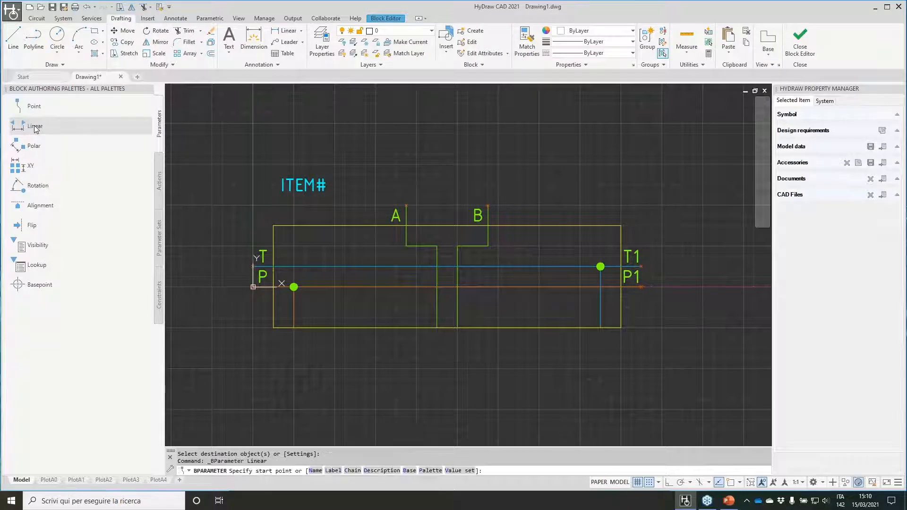
{"action": "left_click", "coordinate": [294, 328]}
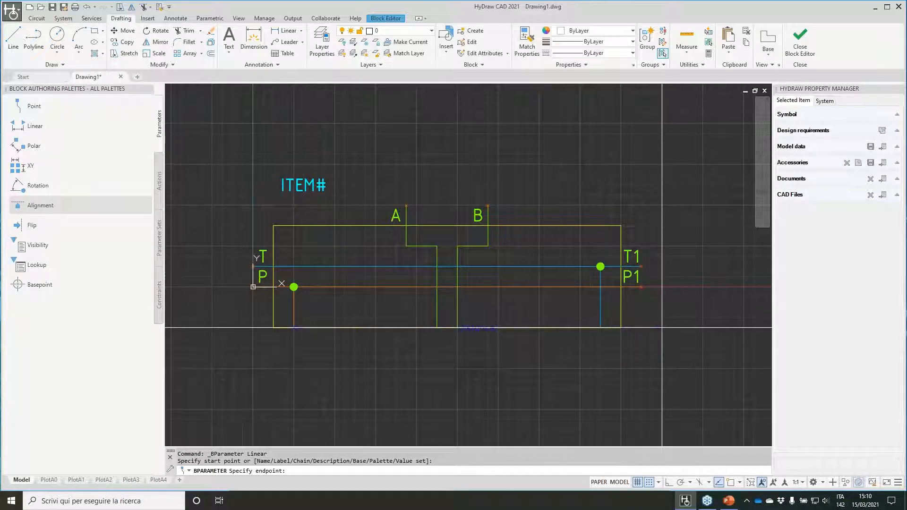
{"action": "left_click", "coordinate": [662, 328]}
{"action": "left_click", "coordinate": [647, 360]}
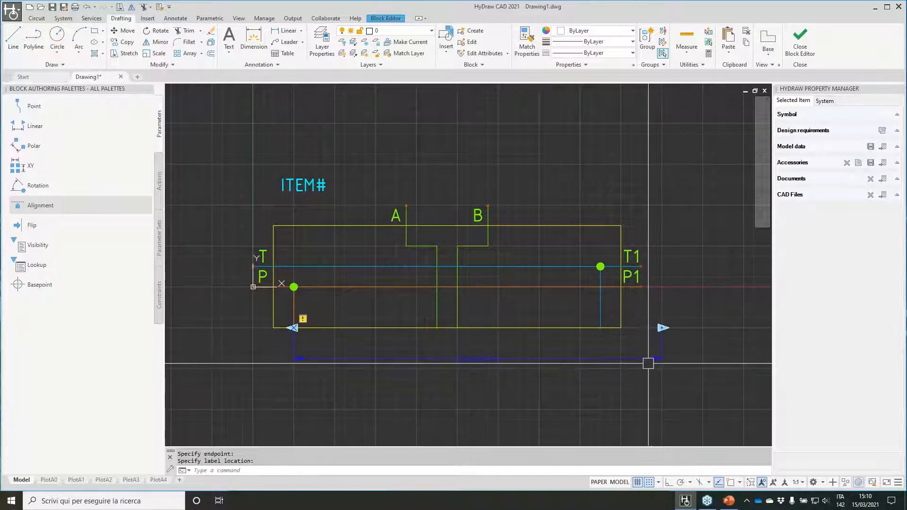
Set the linear parameter's number of grips to 0 in its properties
{"action": "left_click", "coordinate": [663, 354]}
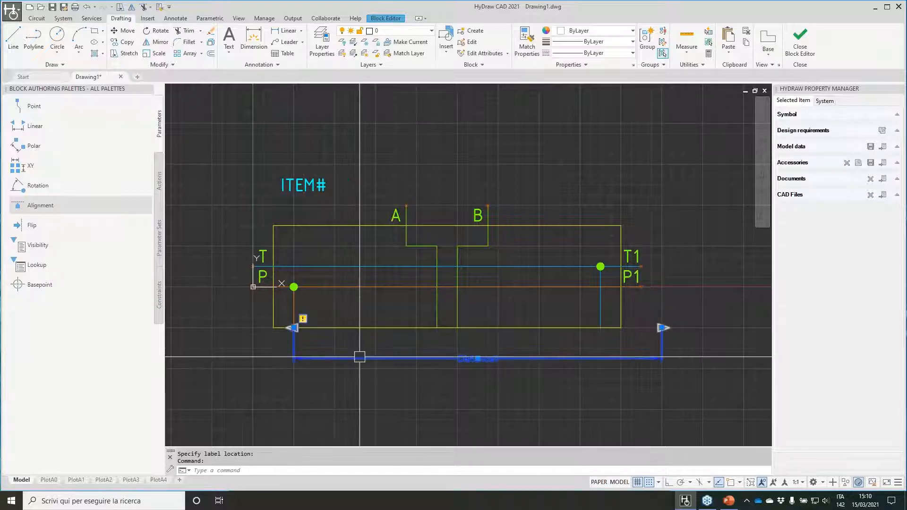
{"action": "right_click", "coordinate": [386, 357]}
{"action": "left_click", "coordinate": [423, 342]}
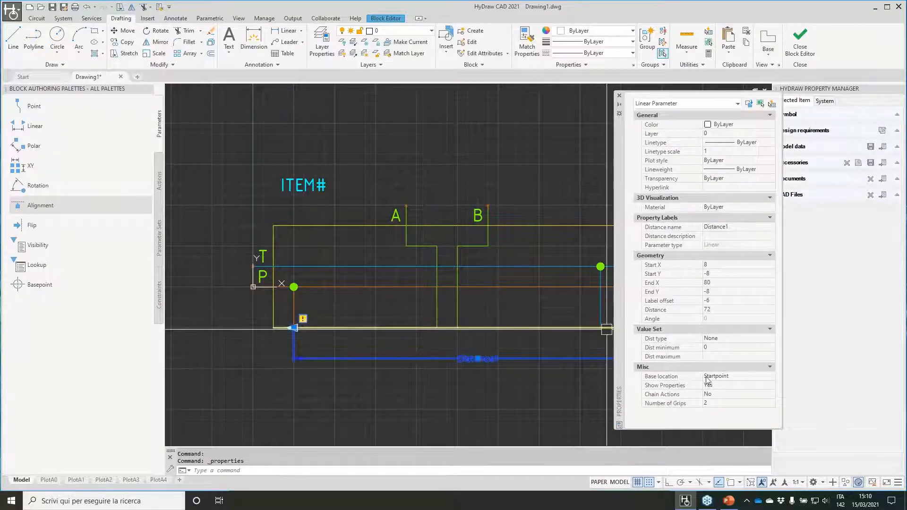
{"action": "left_click", "coordinate": [716, 402]}
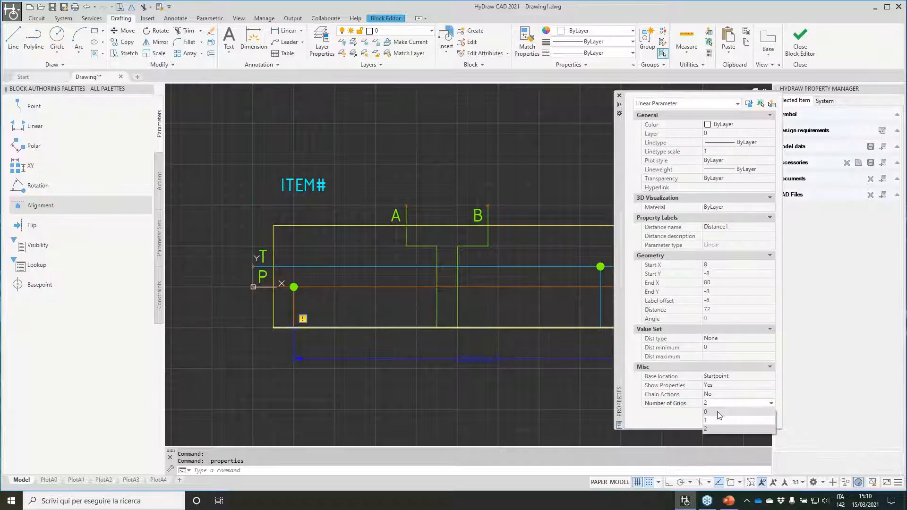
{"action": "left_click", "coordinate": [718, 412]}
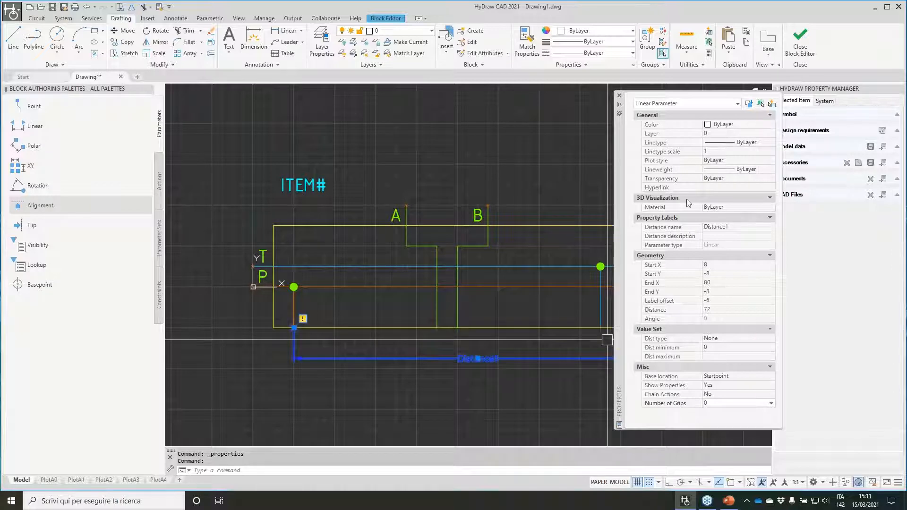
Set the linear parameter's distance type to List
{"action": "middle_click_drag", "start_coordinate": [503, 386], "coordinate": [386, 357]}
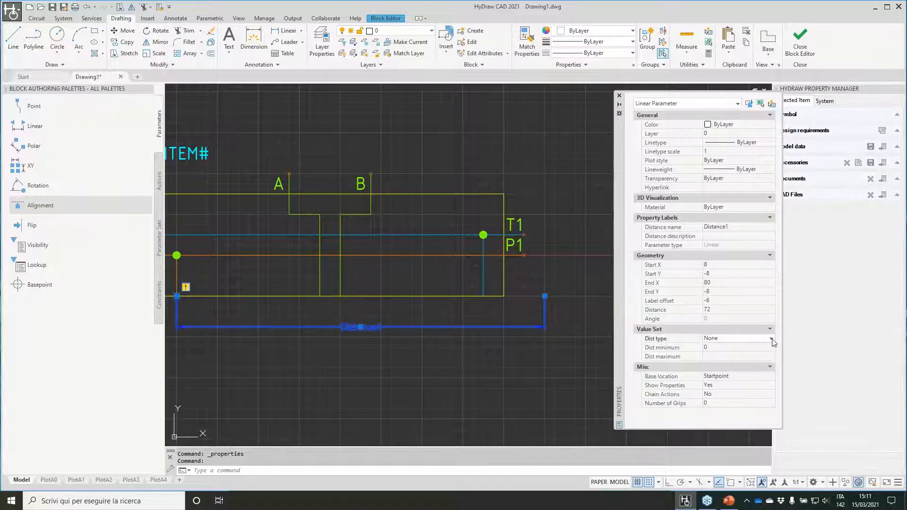
{"action": "left_click", "coordinate": [771, 339]}
{"action": "left_click", "coordinate": [745, 364]}
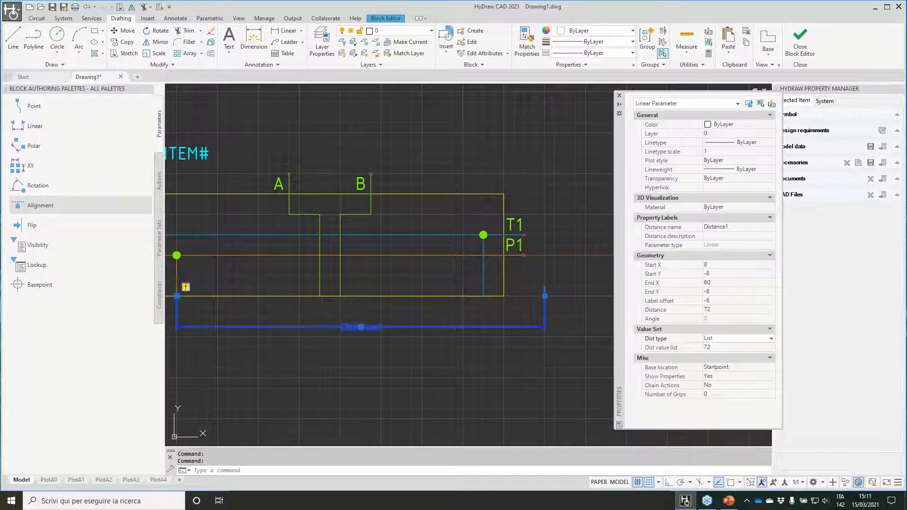
Stretch the linear parameter's endpoint horizontally to a distance of 80
{"action": "left_click", "coordinate": [572, 307]}
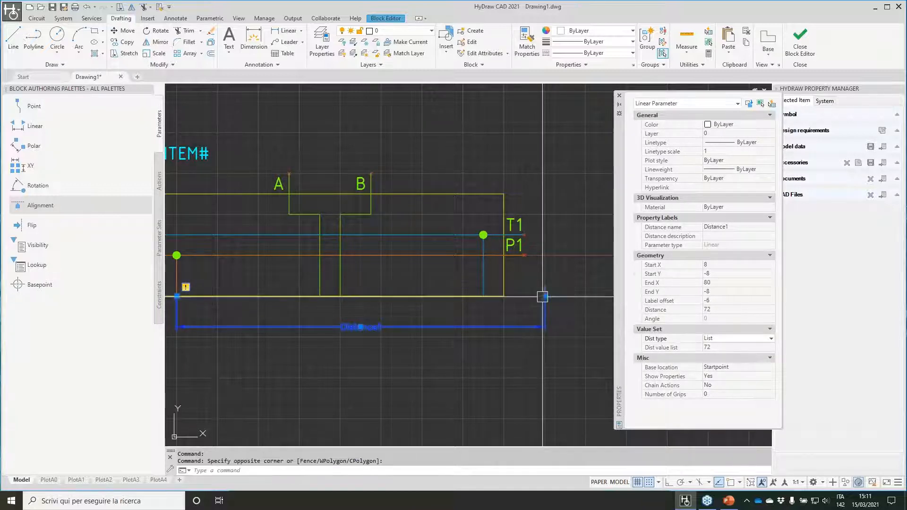
{"action": "left_click", "coordinate": [542, 297]}
{"action": "left_click", "coordinate": [597, 297]}
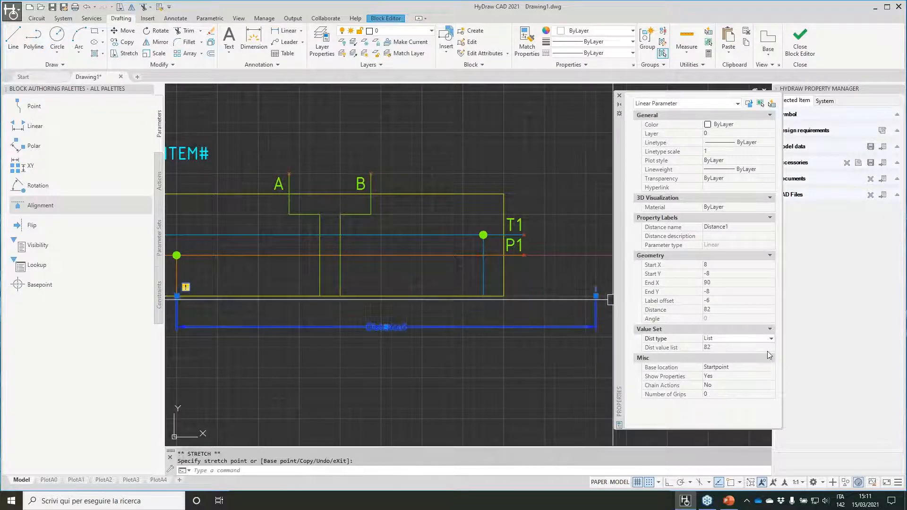
{"action": "left_click", "coordinate": [596, 297]}
{"action": "left_click", "coordinate": [586, 296]}
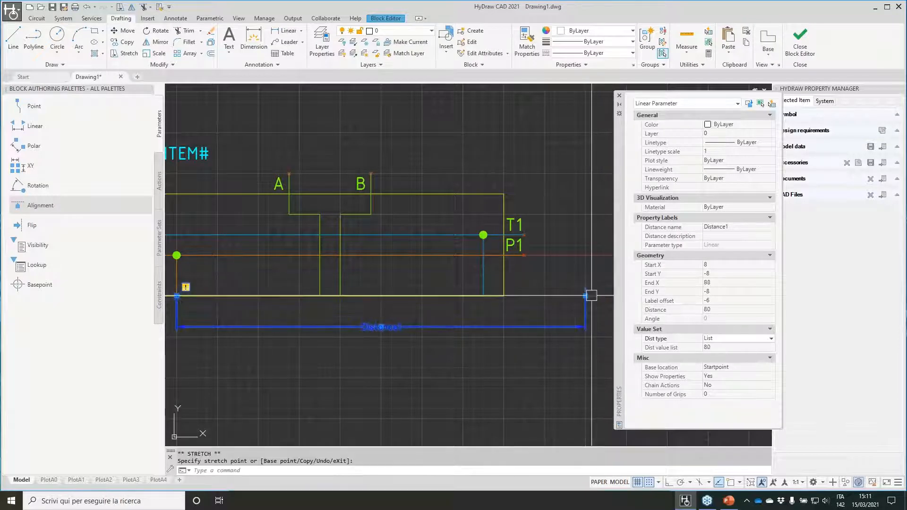
Add the distances 160, 240 and 320 to the linear parameter's distance value list
{"action": "left_click", "coordinate": [743, 341]}
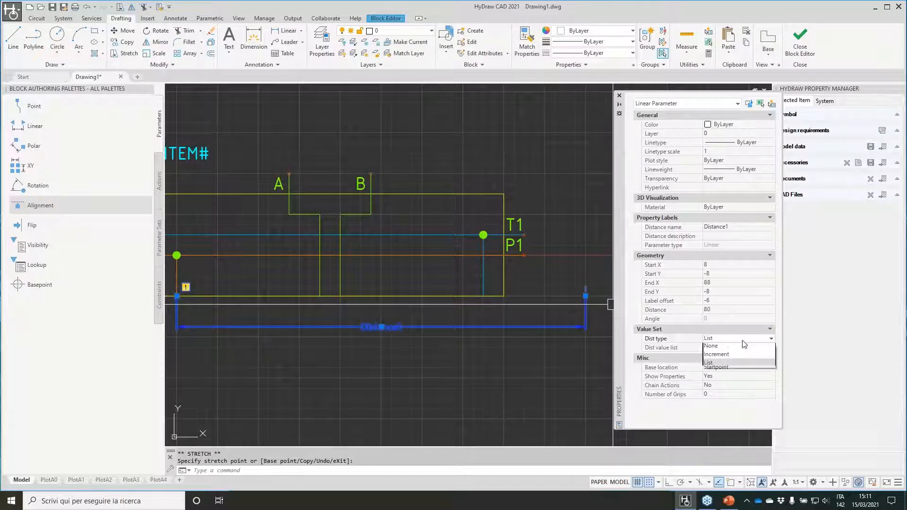
{"action": "left_click", "coordinate": [711, 365]}
{"action": "left_click", "coordinate": [740, 348]}
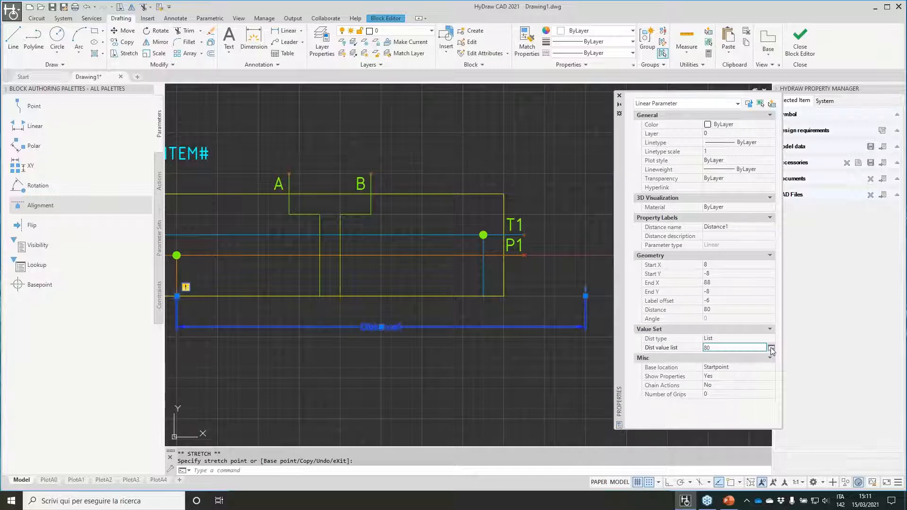
{"action": "left_click", "coordinate": [771, 349]}
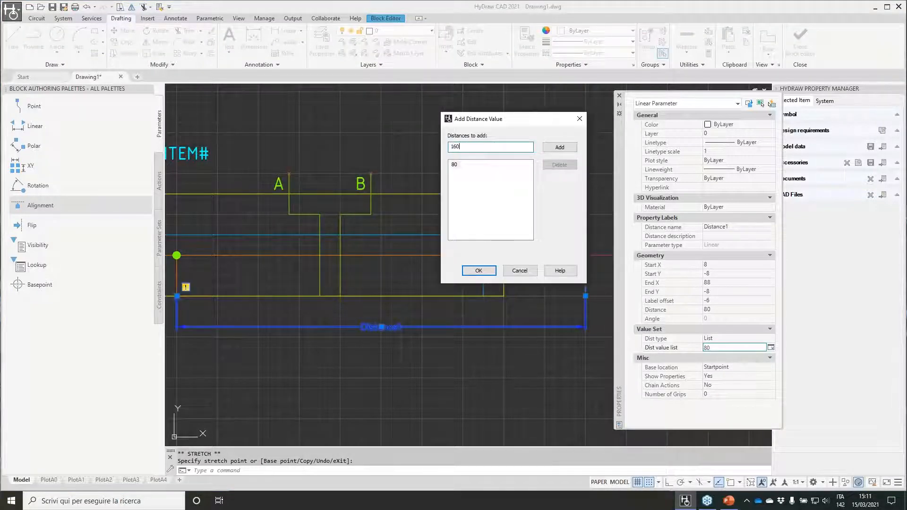
{"action": "left_click", "coordinate": [559, 147]}
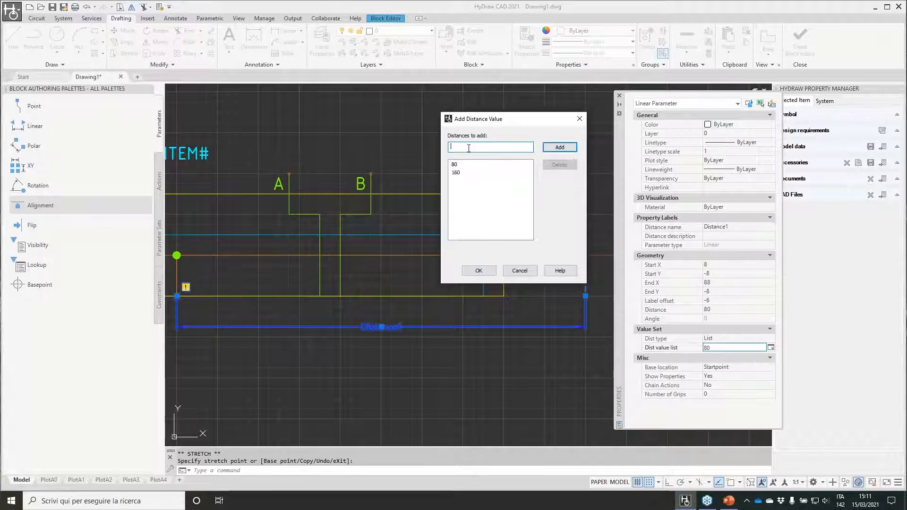
{"action": "left_click", "coordinate": [560, 147]}
{"action": "type", "text": "32"}
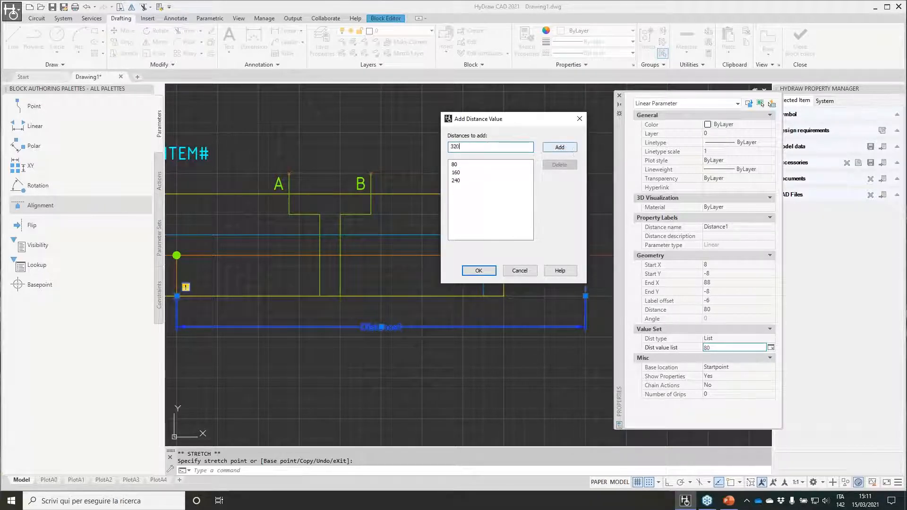
{"action": "left_click", "coordinate": [552, 148]}
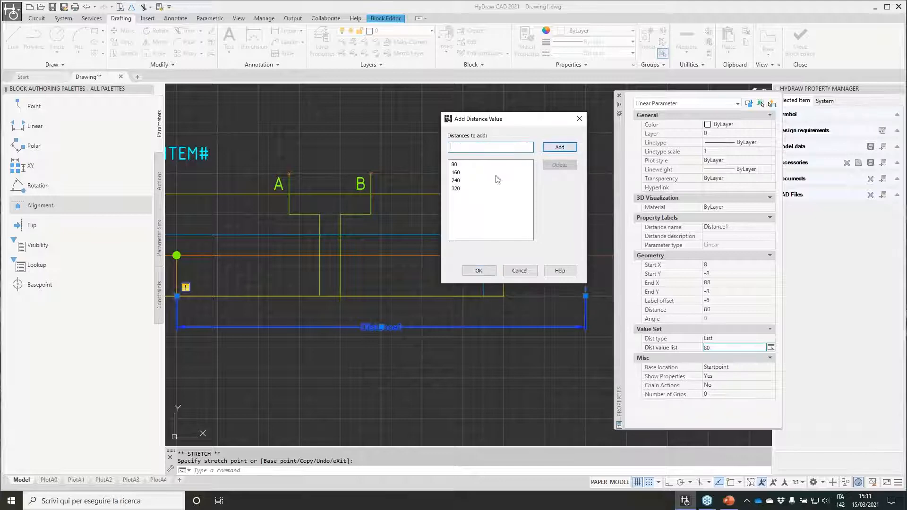
{"action": "left_click", "coordinate": [478, 271]}
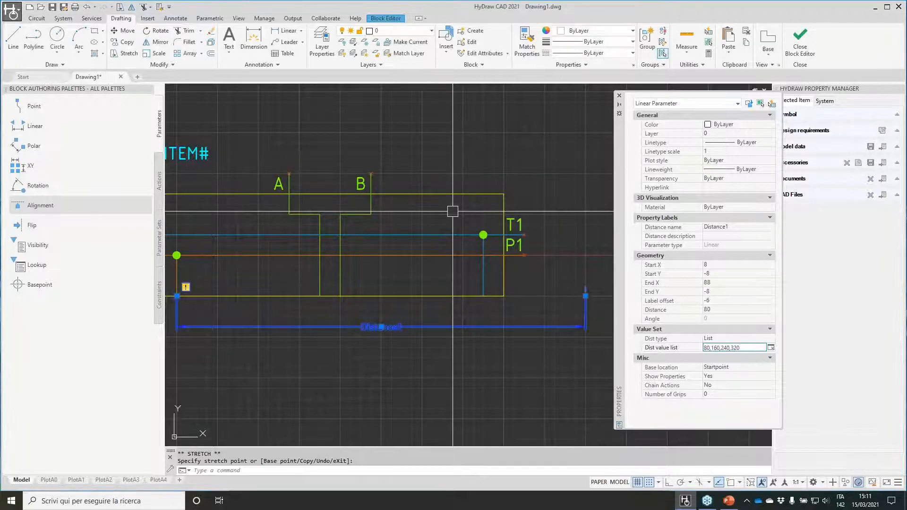
Add a stretch action to the linear parameter's endpoint, framing the rectangle's right end and including all objects crossing that area
{"action": "scroll", "coordinate": [453, 211], "scroll_direction": "down", "scroll_amount": 5}
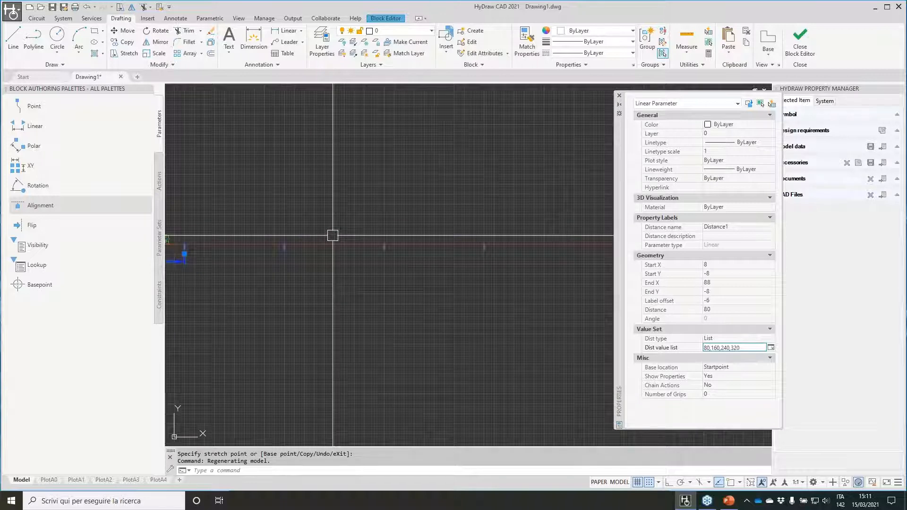
{"action": "middle_click_drag", "start_coordinate": [332, 236], "coordinate": [414, 209]}
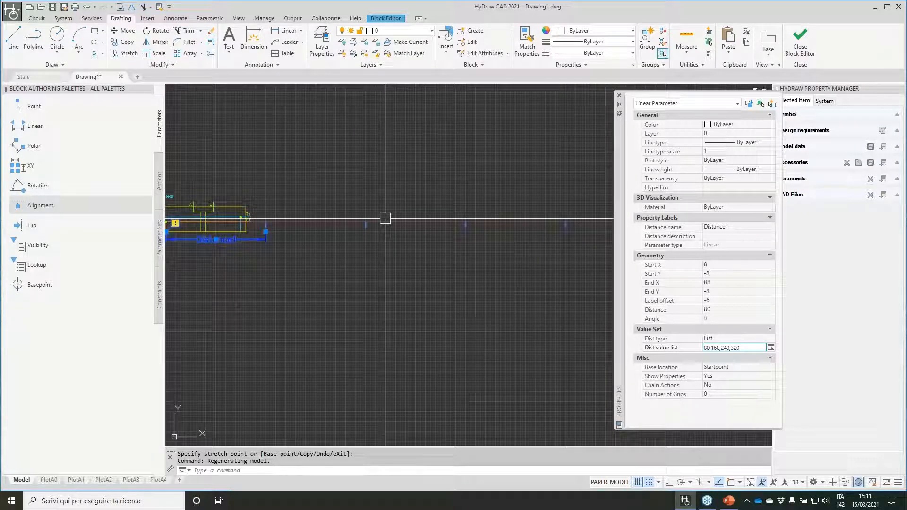
{"action": "middle_click_drag", "start_coordinate": [341, 203], "coordinate": [436, 222]}
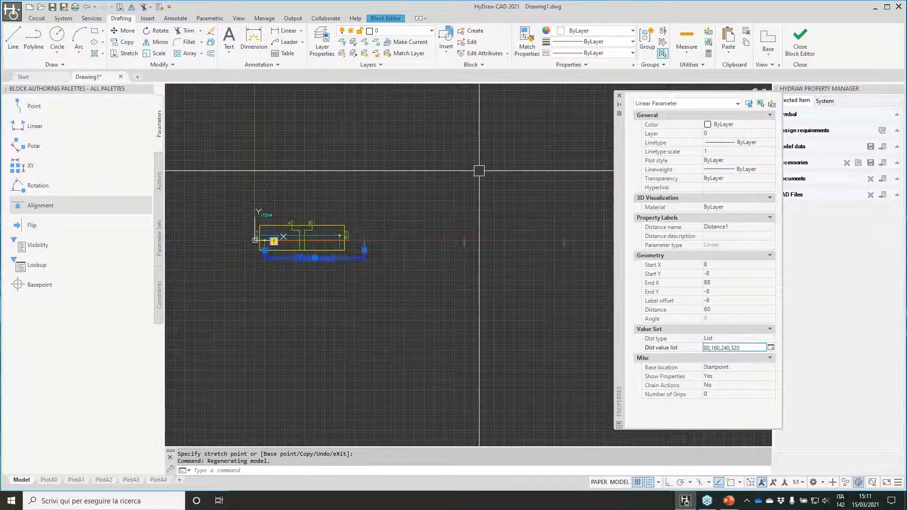
{"action": "scroll", "coordinate": [348, 180], "scroll_direction": "up", "scroll_amount": 3}
{"action": "key", "text": "Escape"}
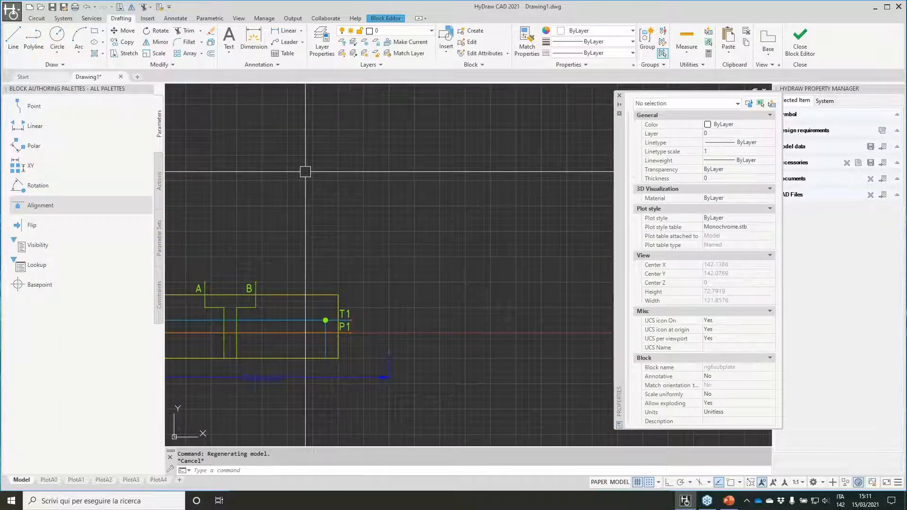
{"action": "left_click", "coordinate": [160, 181]}
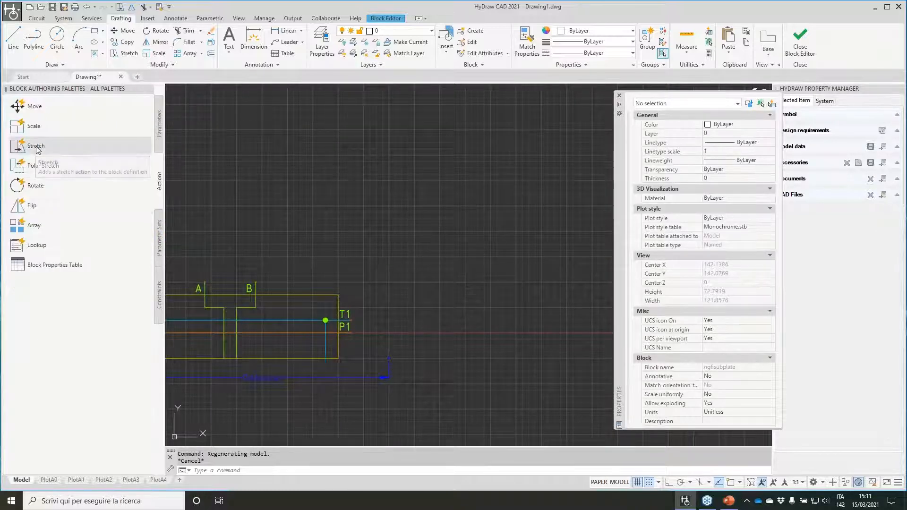
{"action": "left_click", "coordinate": [36, 147]}
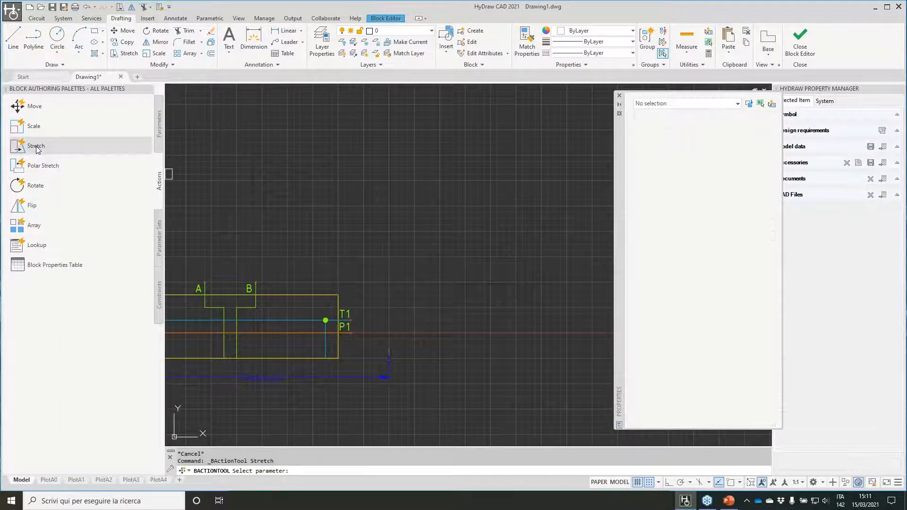
{"action": "left_click", "coordinate": [371, 377]}
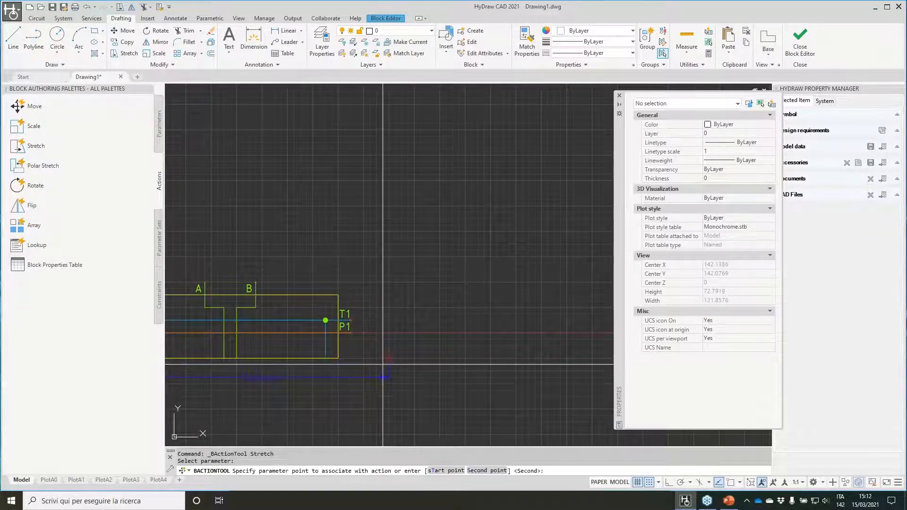
{"action": "left_click", "coordinate": [384, 377]}
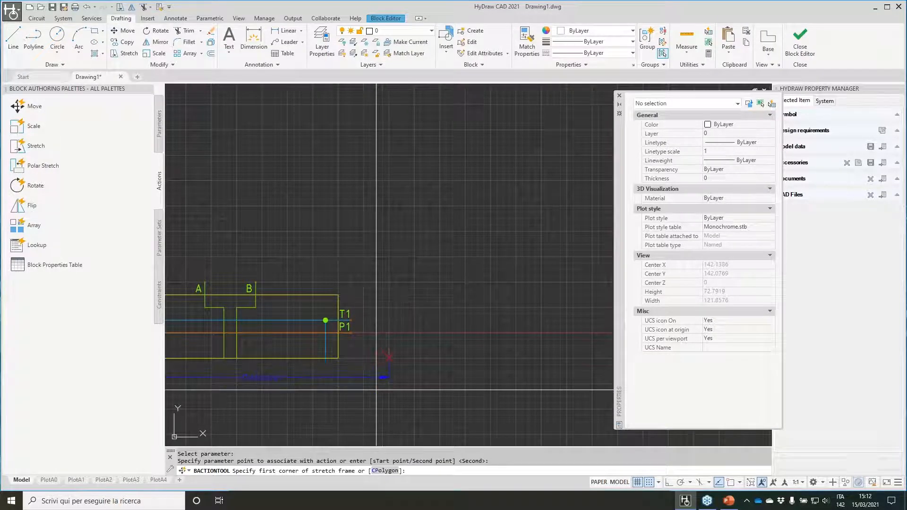
{"action": "left_click", "coordinate": [415, 408]}
{"action": "left_click", "coordinate": [334, 140]}
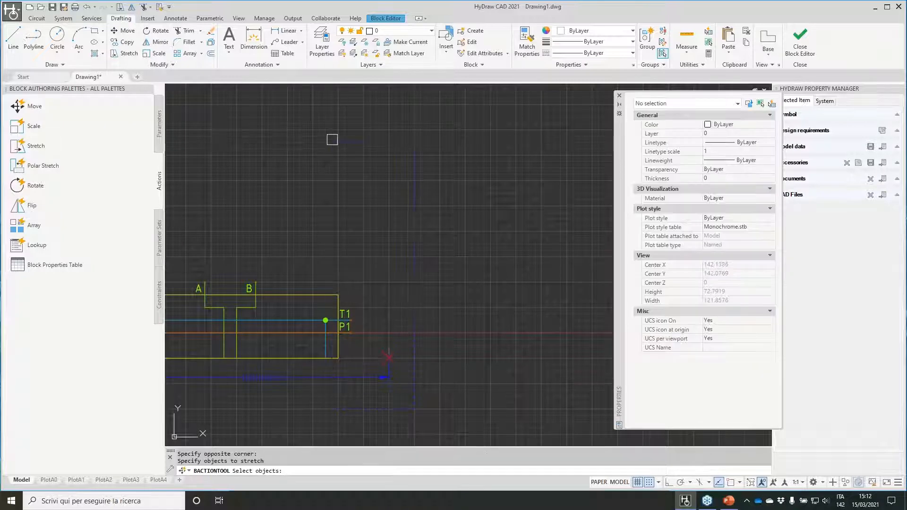
{"action": "left_click", "coordinate": [454, 426]}
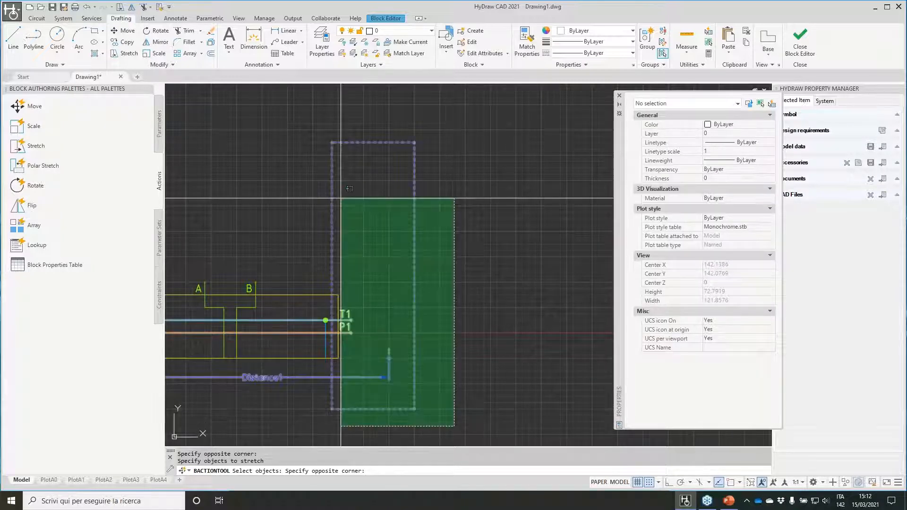
{"action": "left_click", "coordinate": [333, 158]}
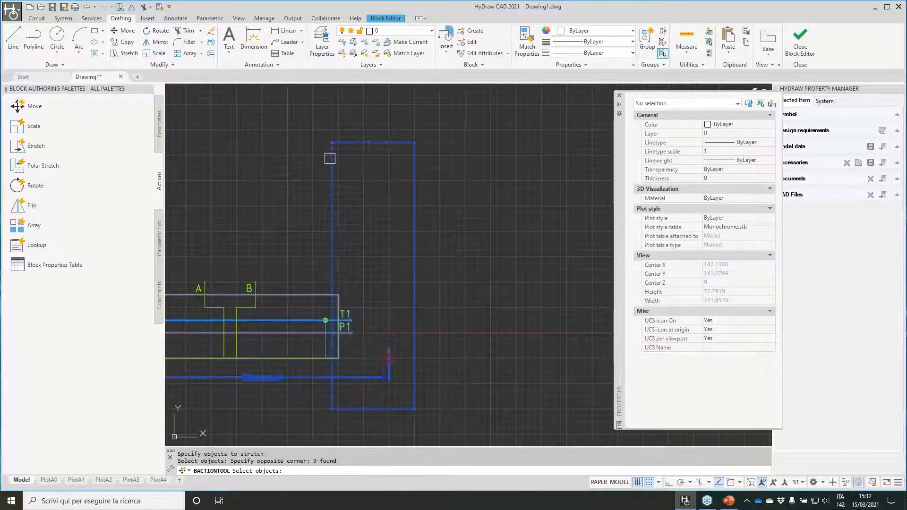
{"action": "key", "text": "Return"}
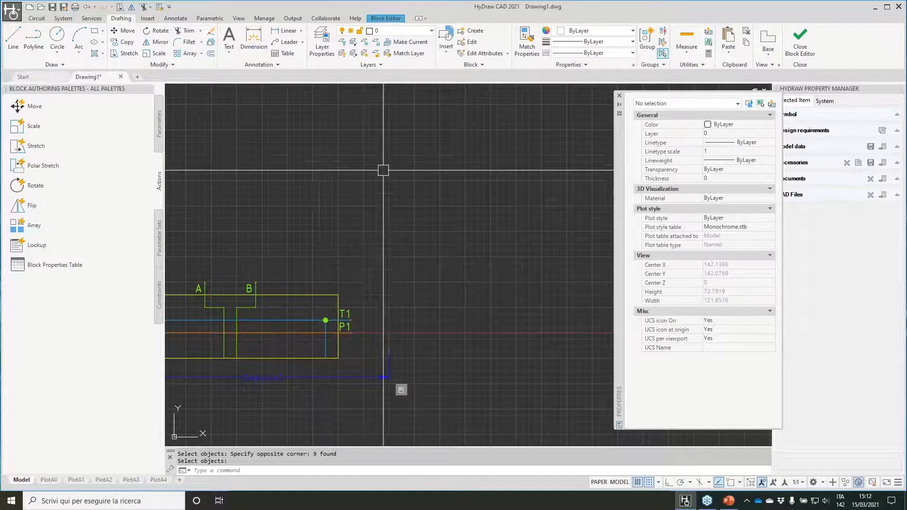
Close the Block Editor and reset the inserted subplate block in the drawing
{"action": "left_click", "coordinate": [800, 42]}
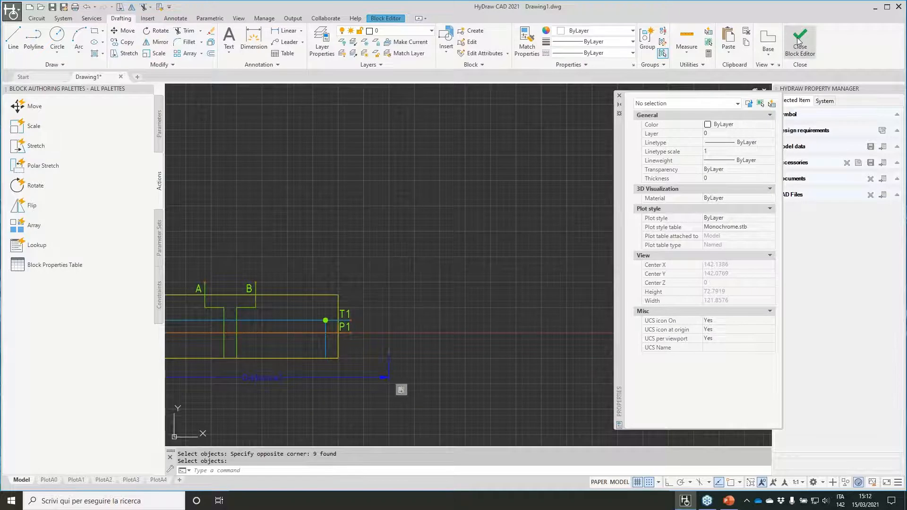
{"action": "left_click", "coordinate": [450, 229]}
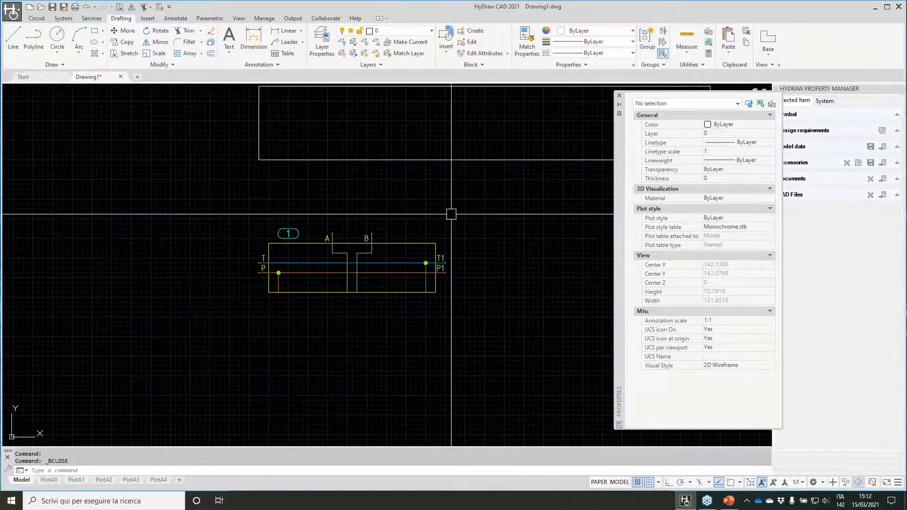
{"action": "scroll", "coordinate": [375, 267], "scroll_direction": "up", "scroll_amount": 2}
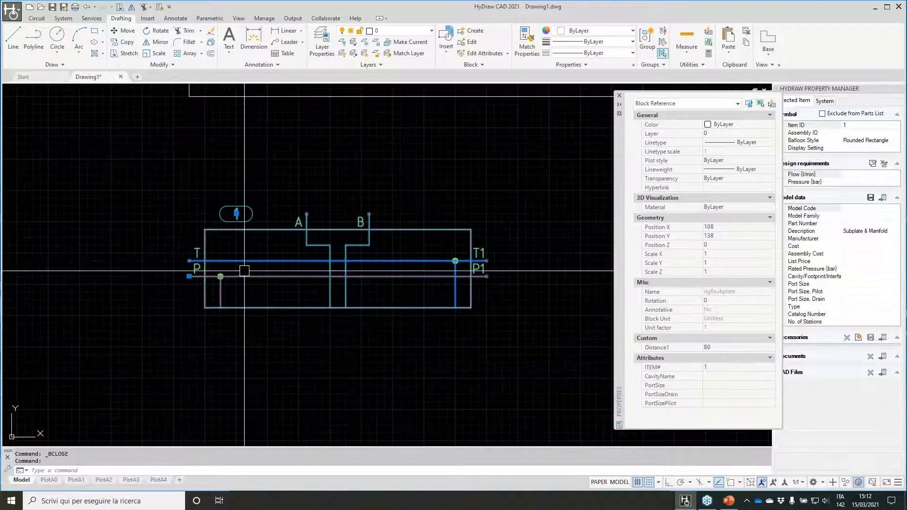
{"action": "right_click", "coordinate": [277, 269]}
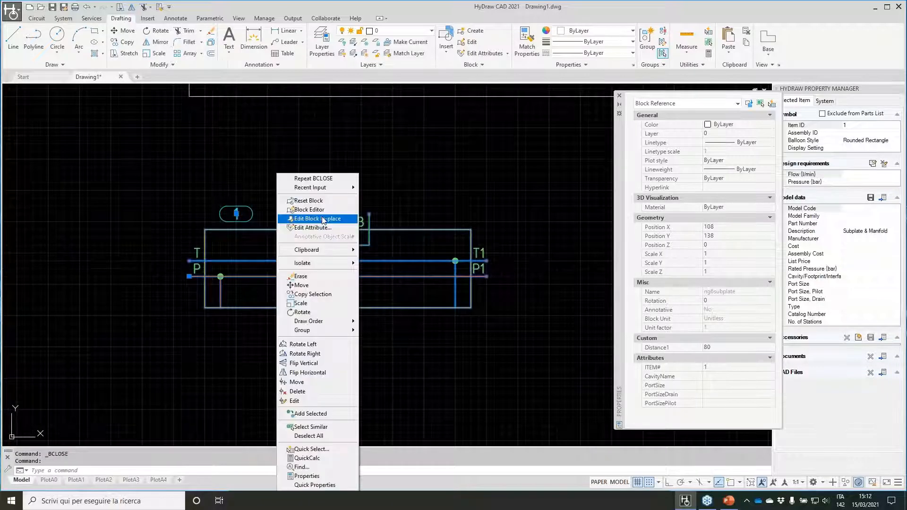
{"action": "left_click", "coordinate": [333, 201]}
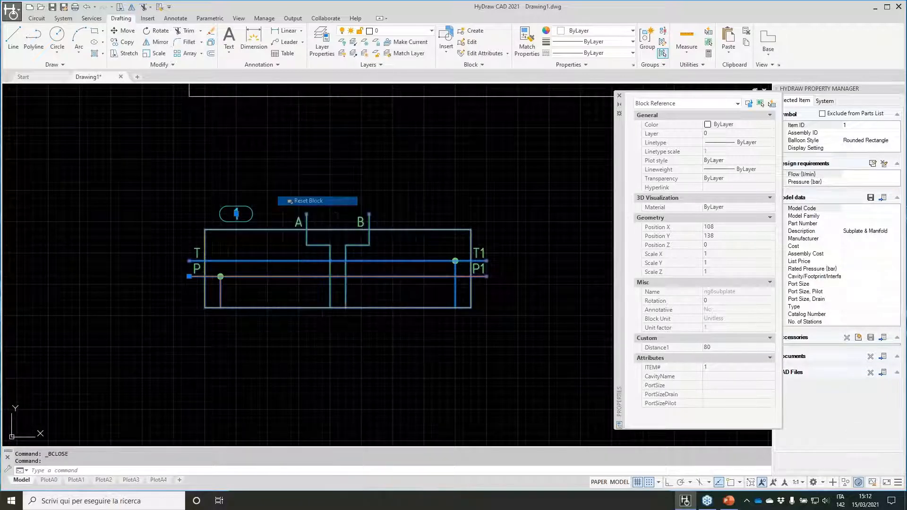
Reopen the subplate block in the Block Editor and place a lookup parameter inside the rectangle near its upper-left corner
{"action": "left_click", "coordinate": [307, 237]}
{"action": "right_click", "coordinate": [308, 236]}
{"action": "left_click", "coordinate": [352, 206]}
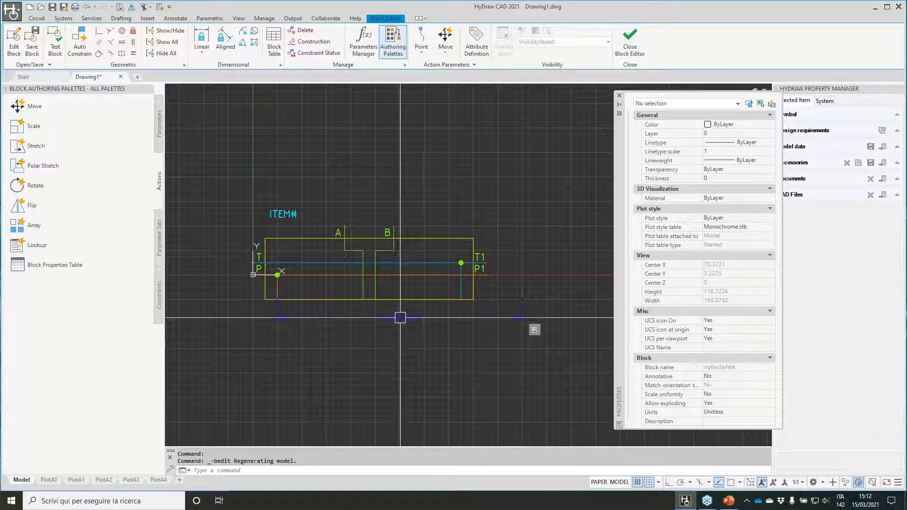
{"action": "left_click", "coordinate": [159, 124]}
{"action": "left_click", "coordinate": [32, 266]}
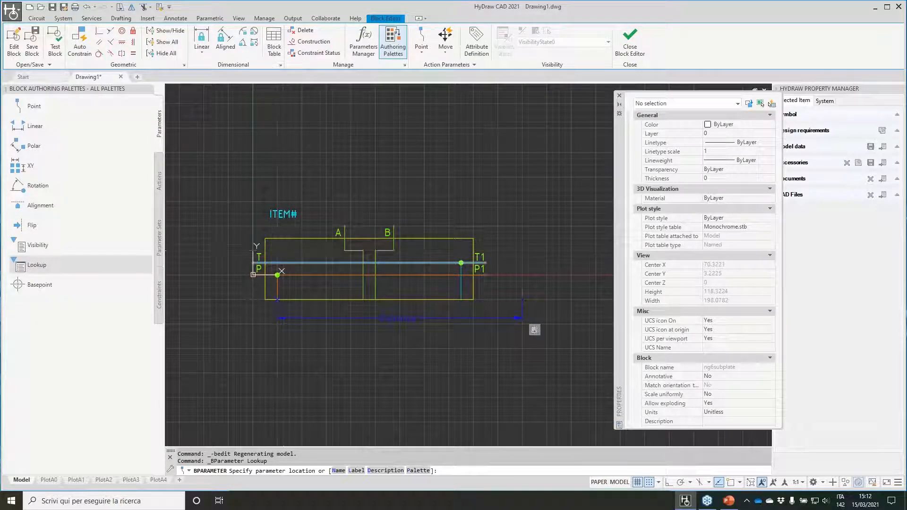
{"action": "left_click", "coordinate": [277, 250]}
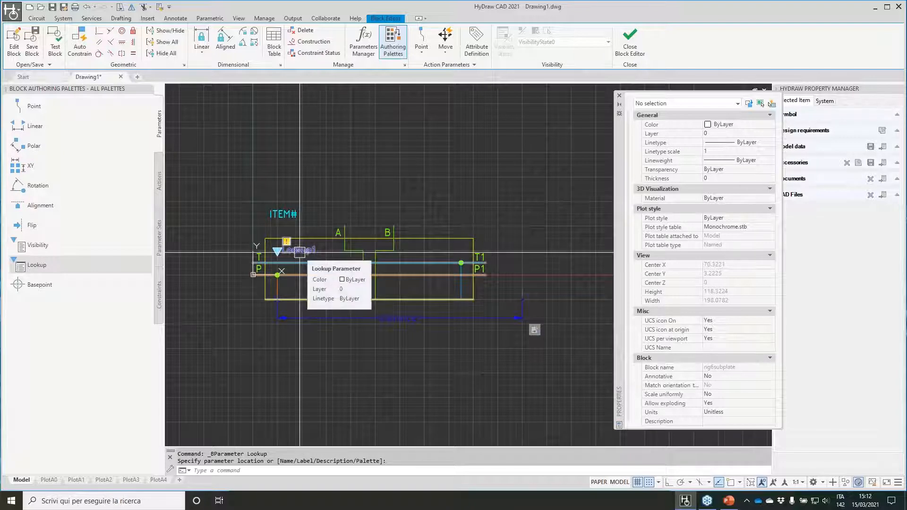
Add a lookup action to the lookup parameter with Distance1 as the input property in its lookup table
{"action": "left_click", "coordinate": [160, 177]}
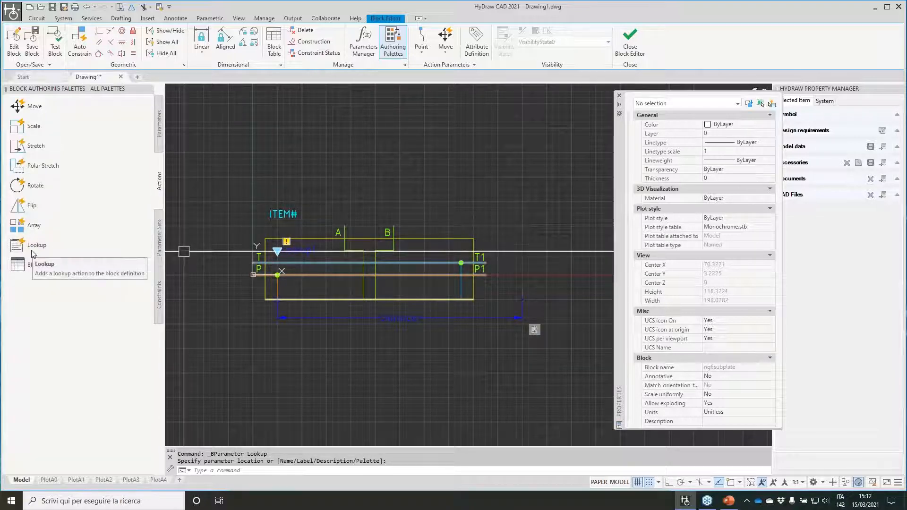
{"action": "left_click", "coordinate": [37, 245]}
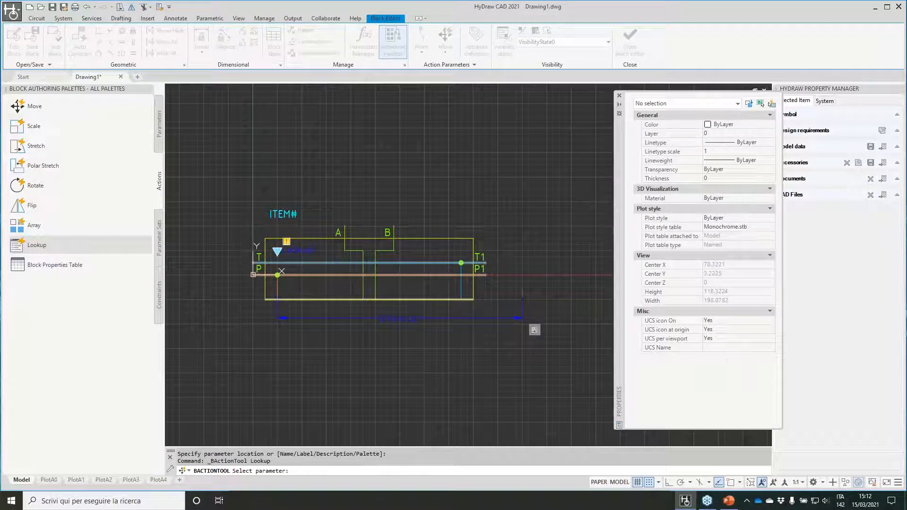
{"action": "mouse_move", "coordinate": [906, 458]}
{"action": "left_mouse_down"}
{"action": "mouse_move", "coordinate": [452, 336]}
{"action": "mouse_move", "coordinate": [267, 172]}
{"action": "mouse_move", "coordinate": [396, 116]}
{"action": "left_mouse_up"}
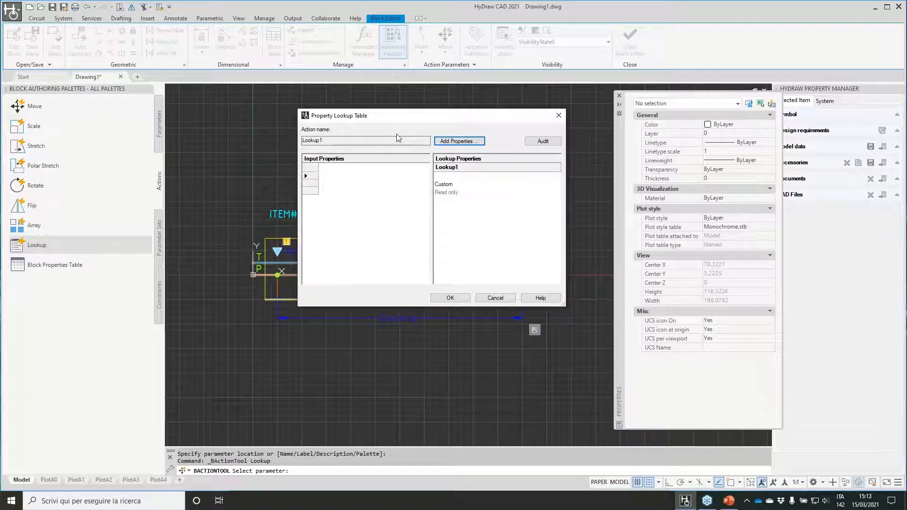
{"action": "left_click", "coordinate": [471, 139]}
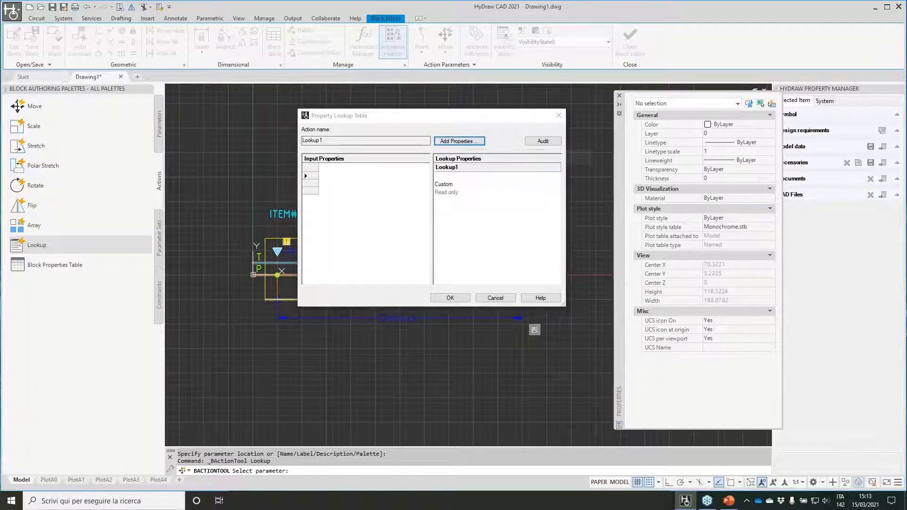
{"action": "left_click_drag", "start_coordinate": [906, 402], "coordinate": [318, 95]}
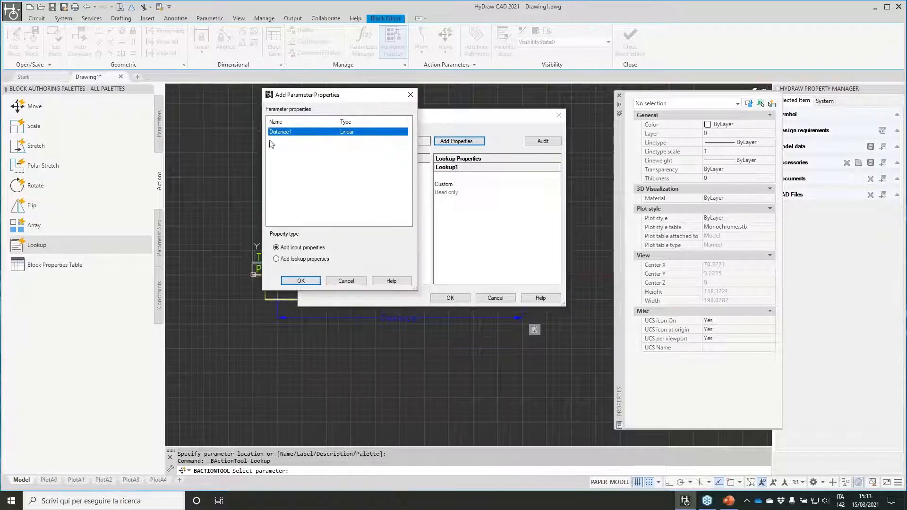
{"action": "left_click", "coordinate": [301, 280]}
Fill the first lookup table row, pairing distance 80 with the label "1 station"
{"action": "left_click", "coordinate": [425, 179]}
{"action": "left_click", "coordinate": [425, 179]}
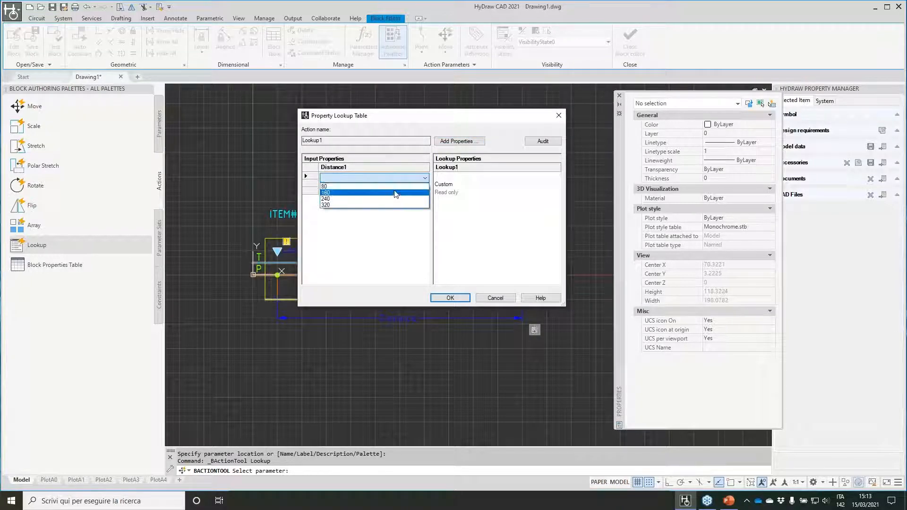
{"action": "left_click", "coordinate": [397, 191]}
{"action": "left_click", "coordinate": [474, 179]}
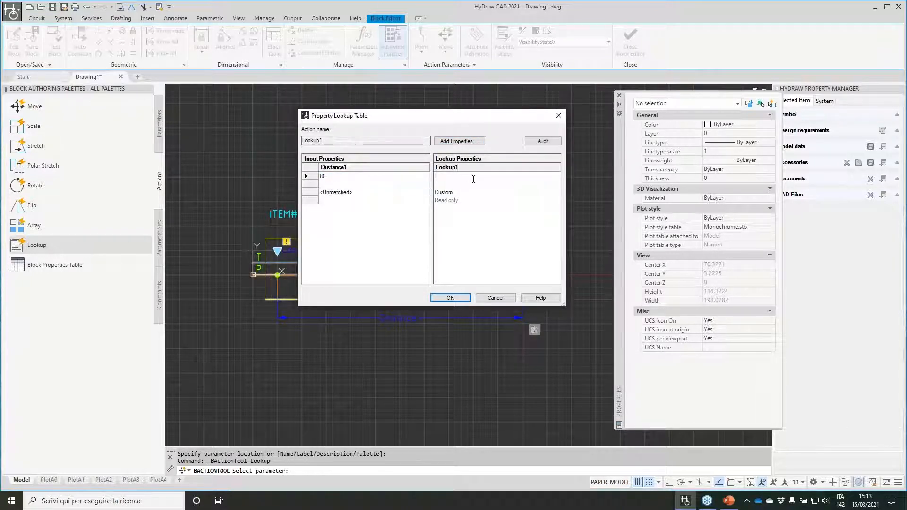
{"action": "type", "text": "1"}
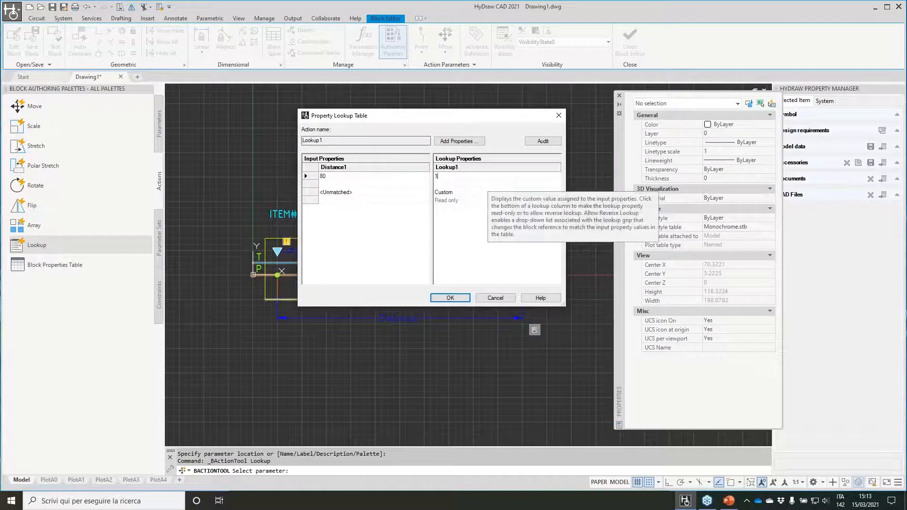
{"action": "type", "text": " s"}
{"action": "key", "text": "BackSpace"}
{"action": "type", "text": "1 s"}
Add lookup table rows pairing distance 160 with "2 stations" and distance 240 with "3 stations"
{"action": "left_click", "coordinate": [344, 184]}
{"action": "left_click", "coordinate": [424, 186]}
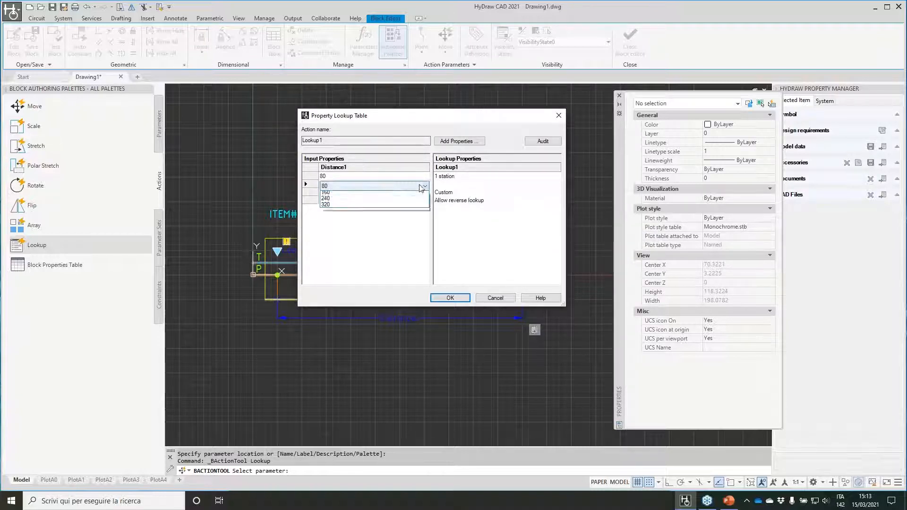
{"action": "left_click", "coordinate": [331, 200]}
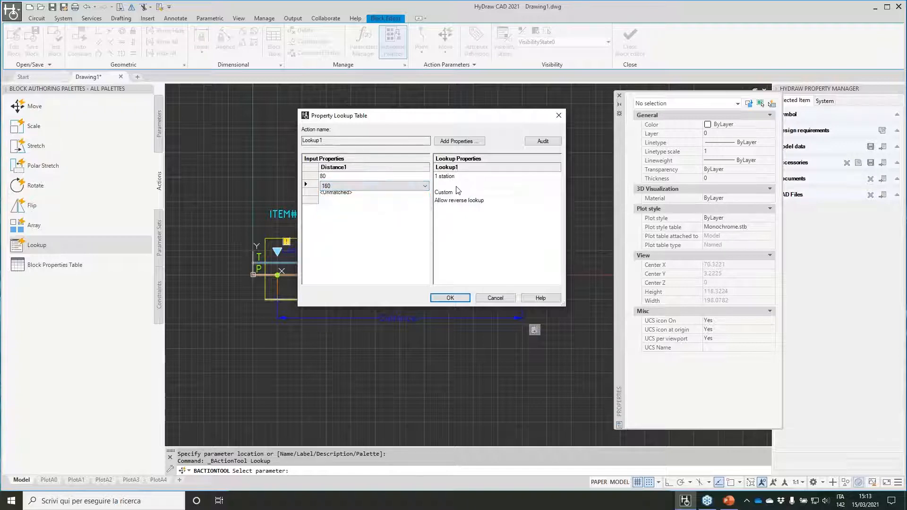
{"action": "left_click", "coordinate": [478, 184]}
{"action": "type", "text": "2 stations"}
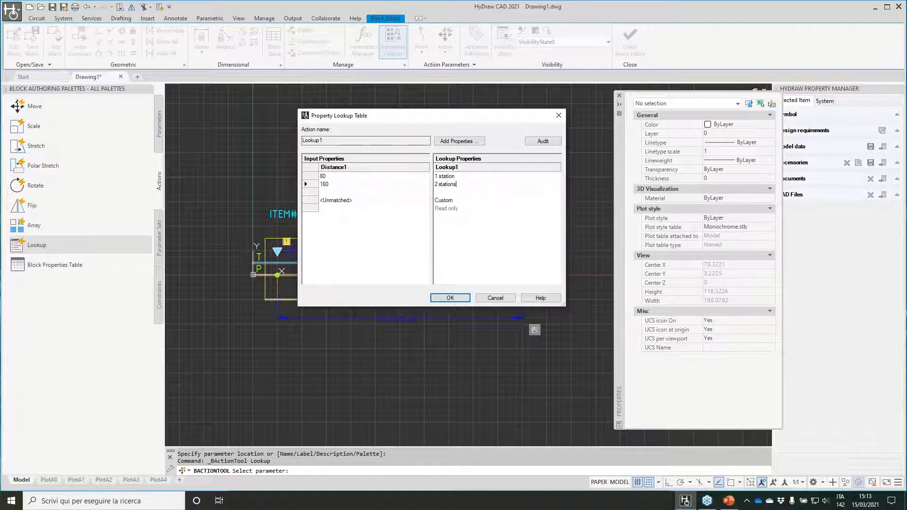
{"action": "left_click", "coordinate": [360, 193]}
{"action": "left_click", "coordinate": [424, 194]}
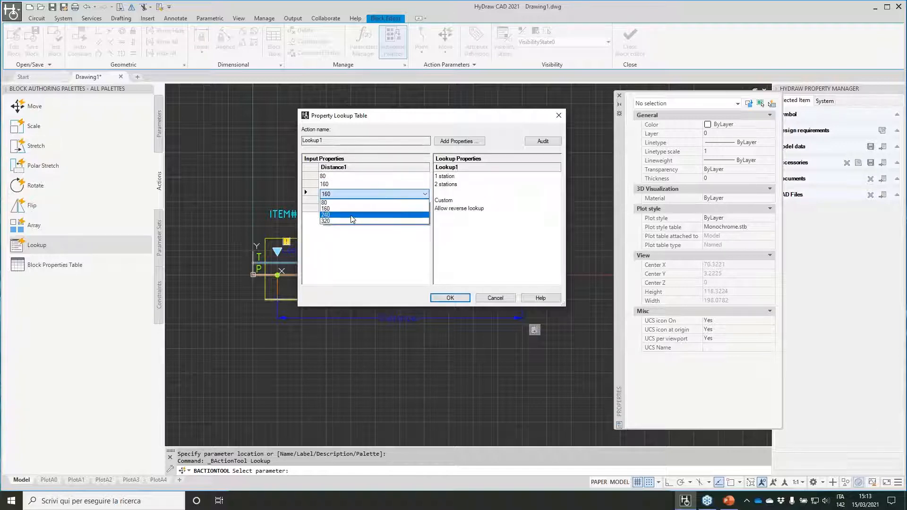
{"action": "left_click", "coordinate": [351, 216]}
{"action": "left_click", "coordinate": [458, 193]}
{"action": "type", "text": "3 stations"}
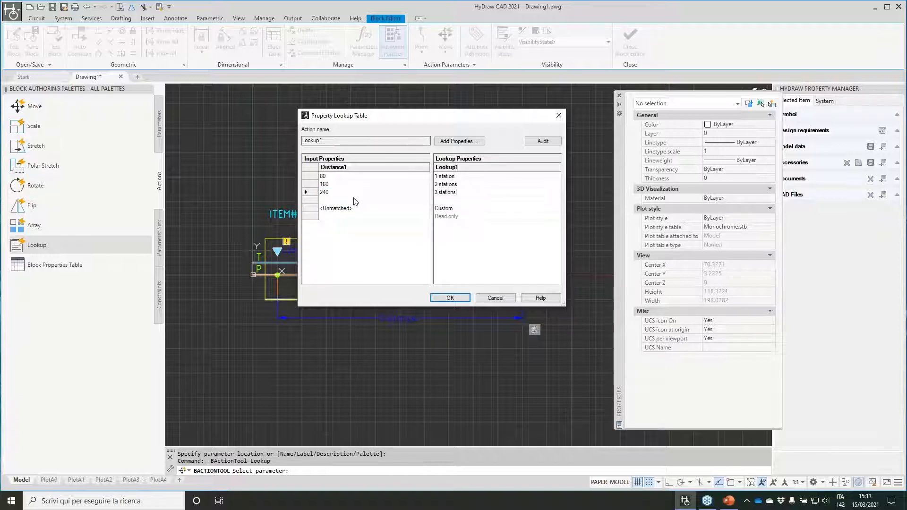
Add a lookup table row pairing distance 320 with "4 stations" and accept the table
{"action": "left_click", "coordinate": [356, 201]}
{"action": "left_click", "coordinate": [460, 202]}
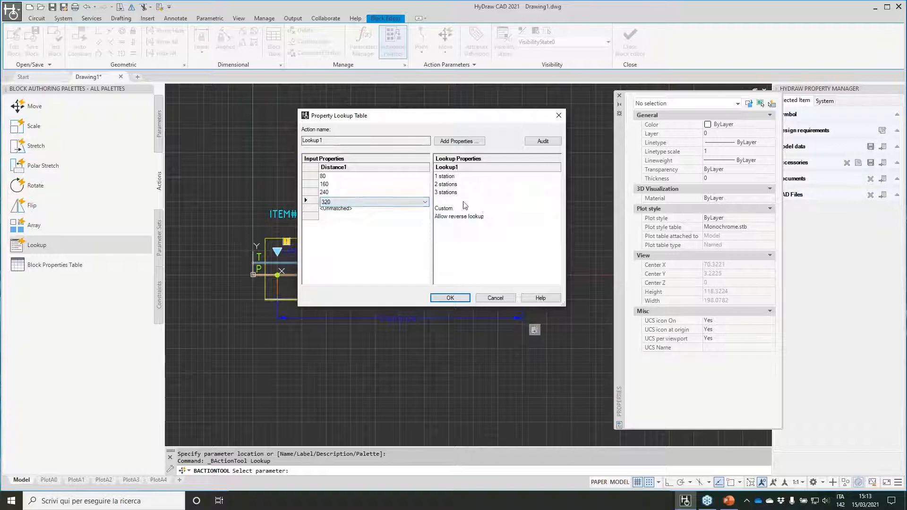
{"action": "type", "text": "4 stations"}
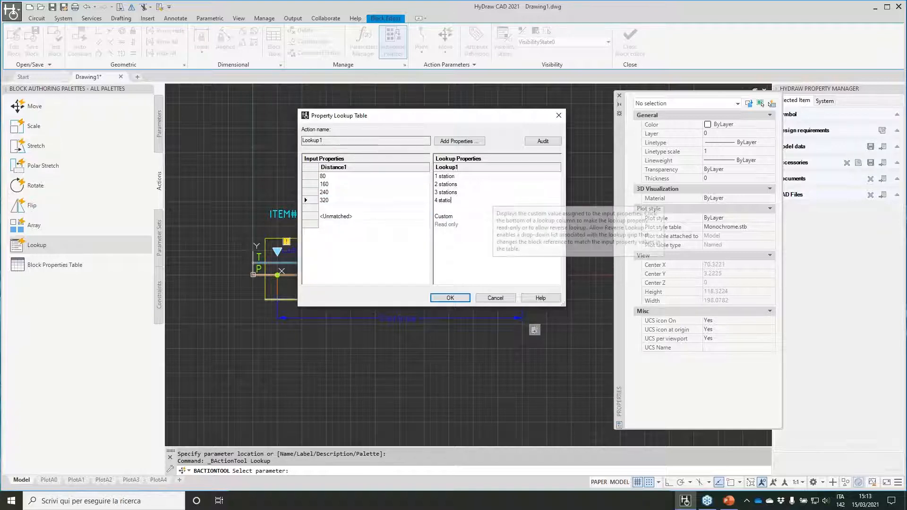
{"action": "left_click", "coordinate": [451, 298]}
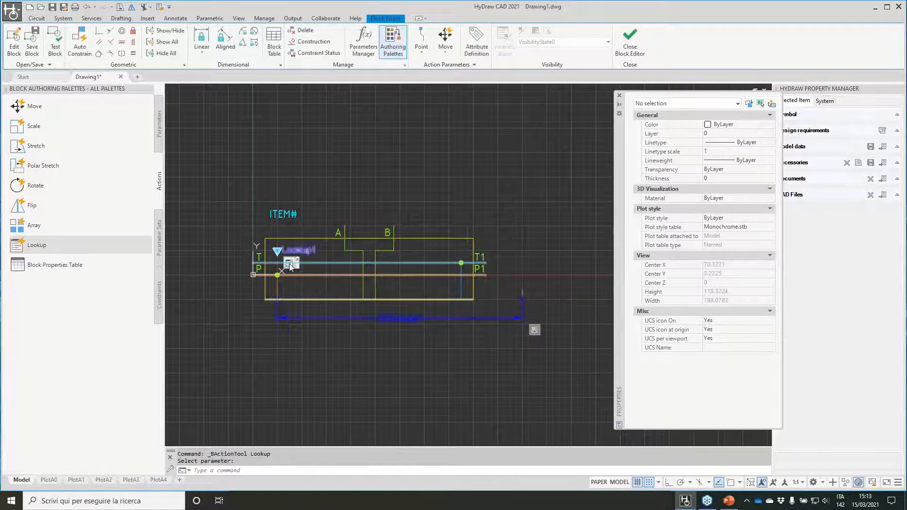
Close the Block Editor, saving the changes to the ng6subplate block
{"action": "left_click", "coordinate": [291, 267]}
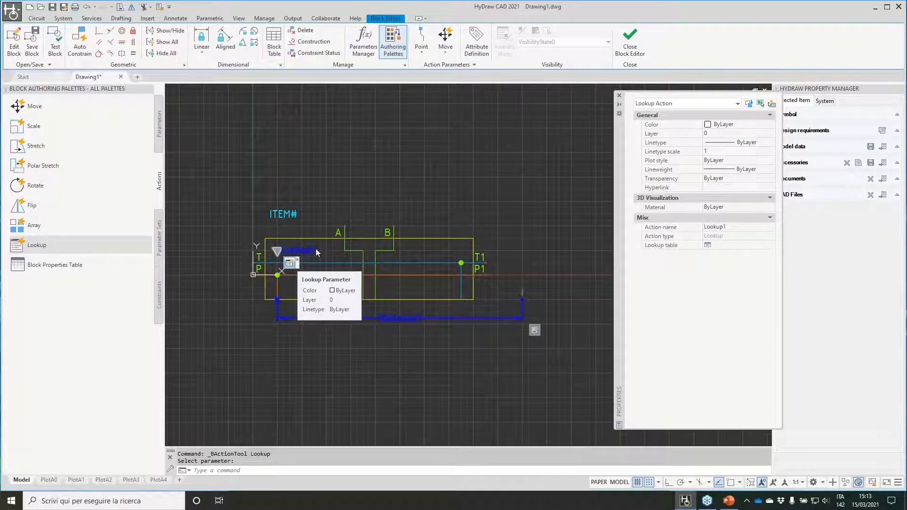
{"action": "left_click", "coordinate": [630, 41]}
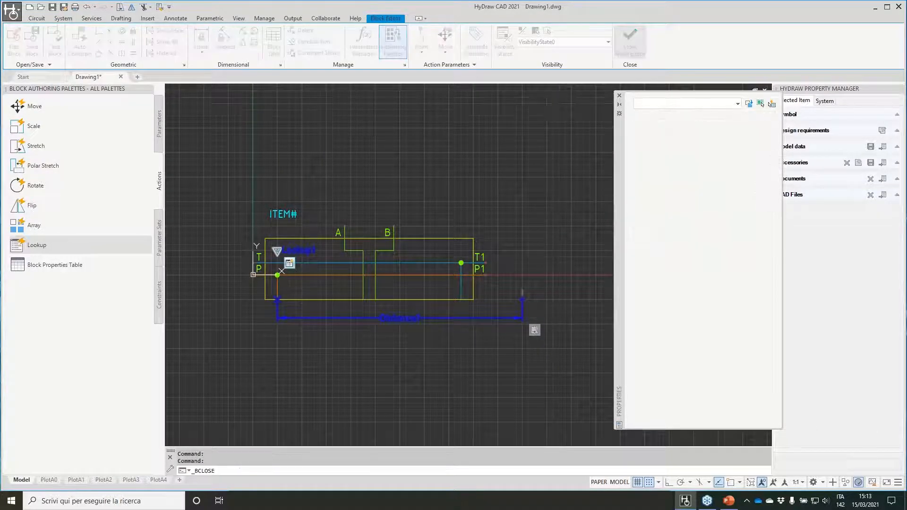
{"action": "left_click", "coordinate": [432, 234]}
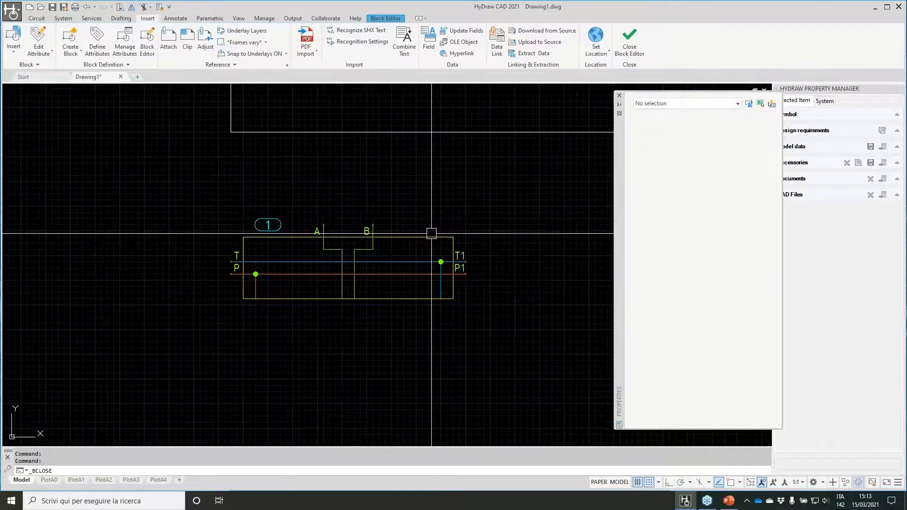
Test the inserted subplate's lookup list by setting it to 2, 3 and finally 4 stations
{"action": "left_click", "coordinate": [304, 236]}
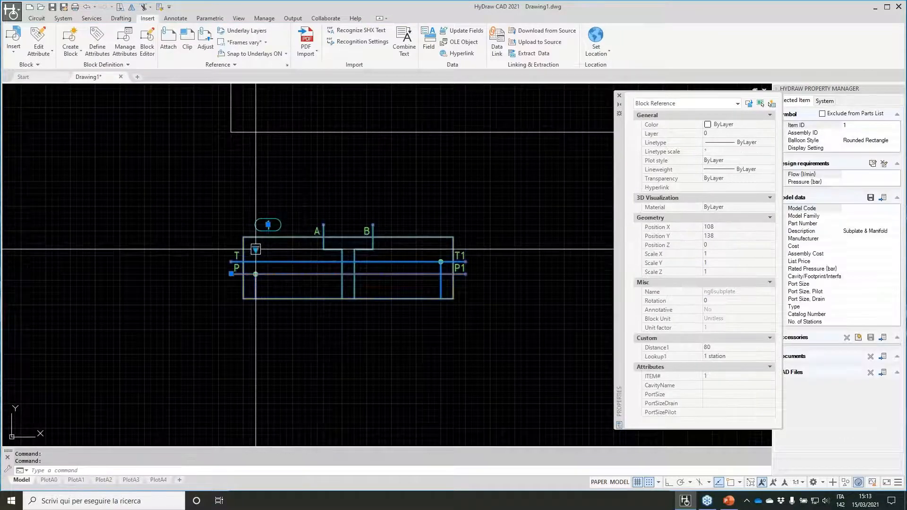
{"action": "left_click", "coordinate": [256, 250]}
{"action": "left_click", "coordinate": [287, 268]}
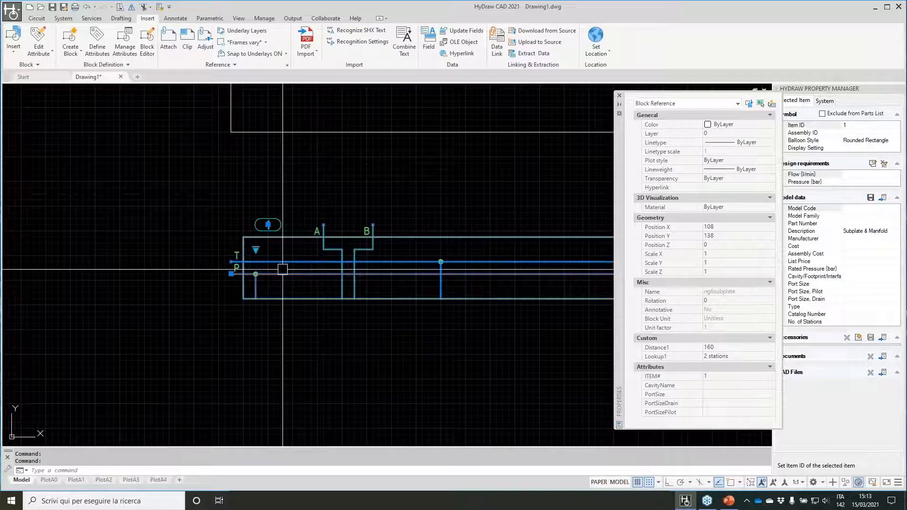
{"action": "scroll", "coordinate": [298, 267], "scroll_direction": "down", "scroll_amount": 2}
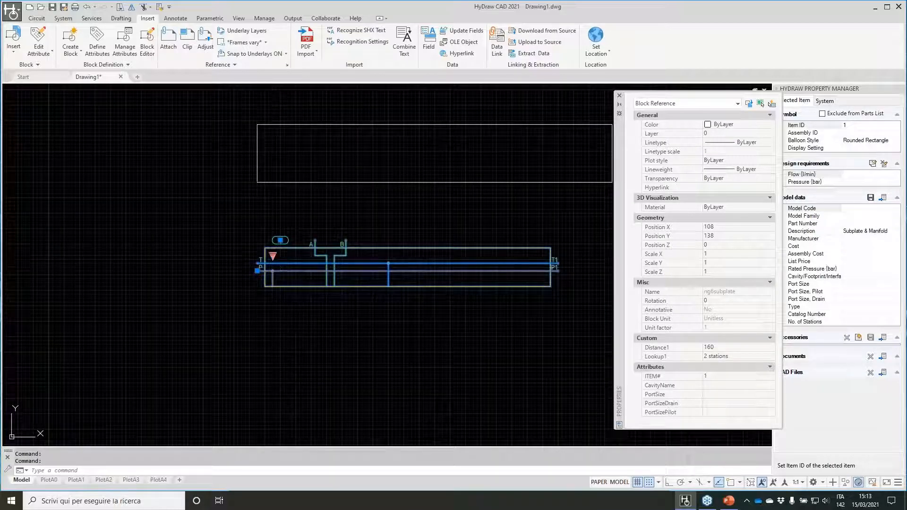
{"action": "left_click", "coordinate": [273, 256]}
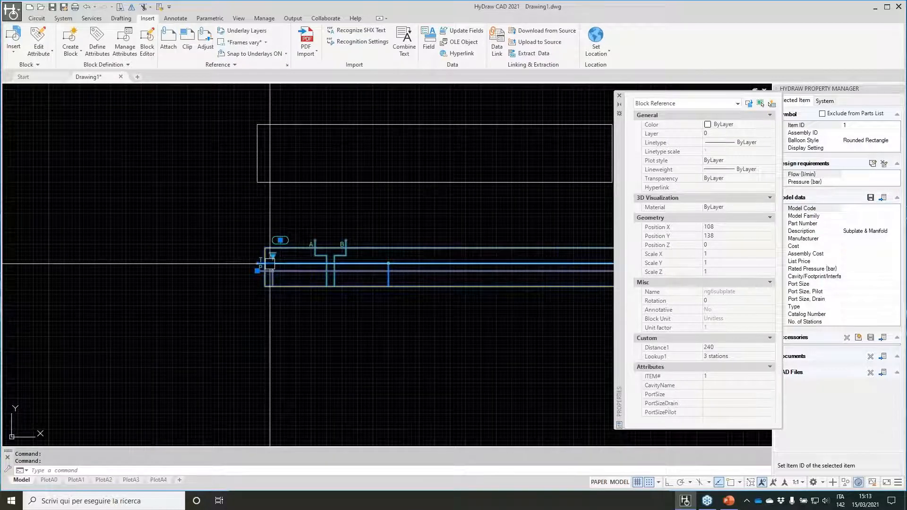
{"action": "left_click", "coordinate": [272, 257]}
{"action": "left_click", "coordinate": [299, 295]}
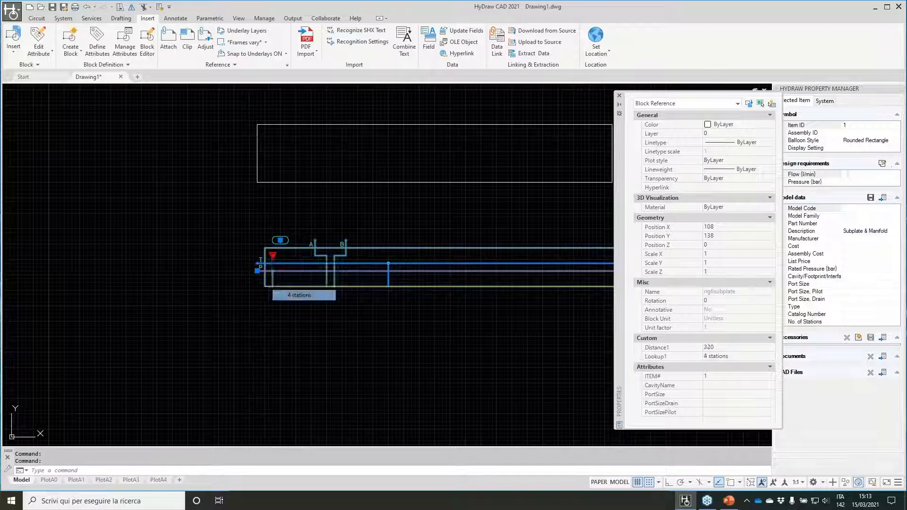
{"action": "scroll", "coordinate": [278, 223], "scroll_direction": "down", "scroll_amount": 3}
{"action": "scroll", "coordinate": [244, 244], "scroll_direction": "up", "scroll_amount": 2}
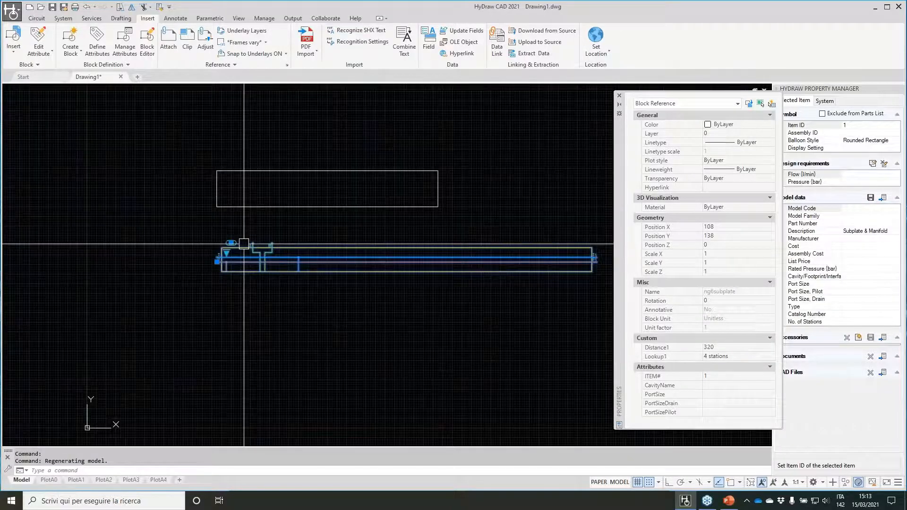
Step the subplate's lookup value back through 3 and 2 stations to 1 station
{"action": "left_click", "coordinate": [226, 253]}
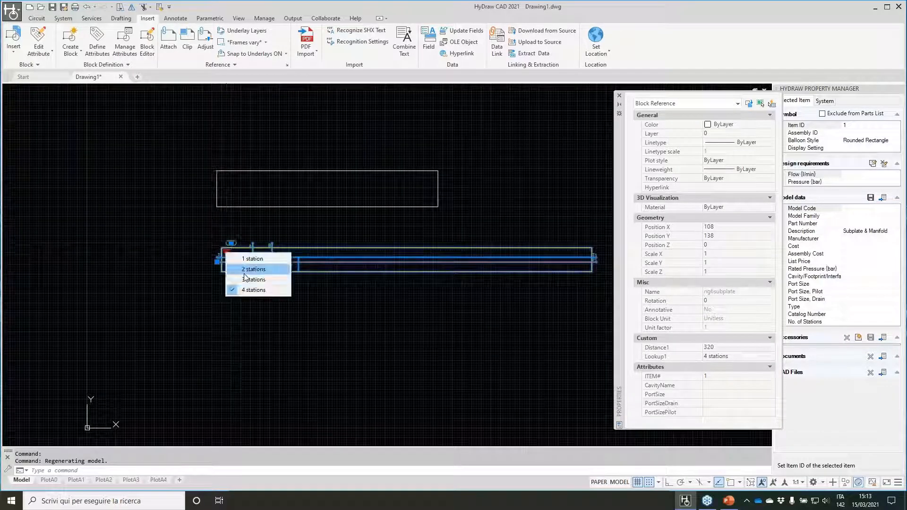
{"action": "left_click", "coordinate": [250, 280]}
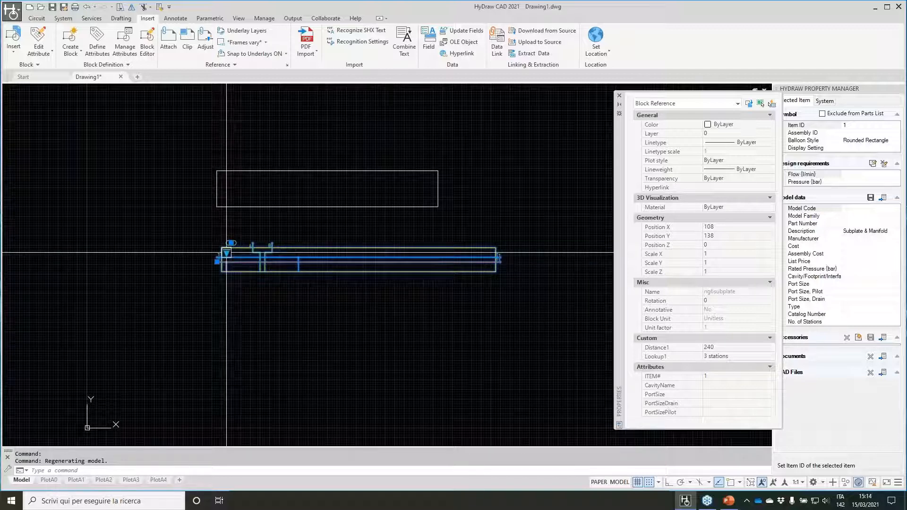
{"action": "left_click", "coordinate": [227, 253]}
{"action": "left_click", "coordinate": [255, 268]}
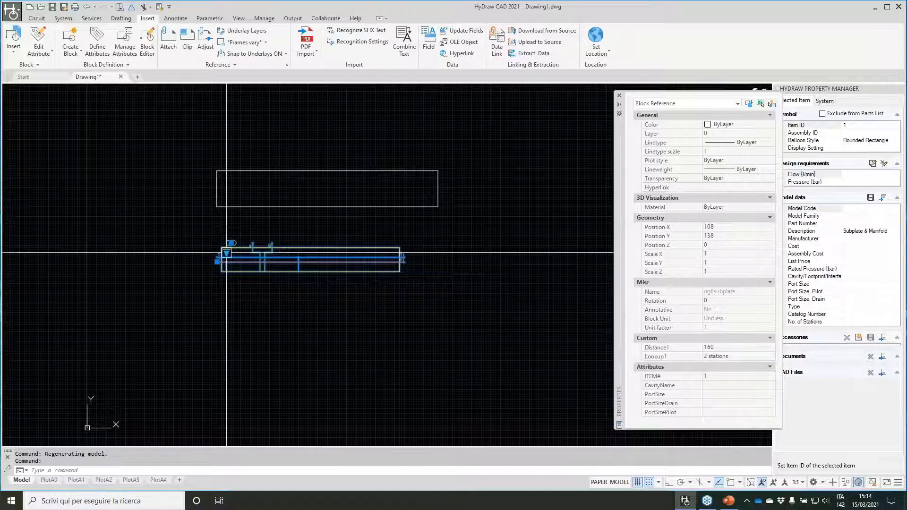
{"action": "left_click", "coordinate": [228, 256]}
{"action": "left_click", "coordinate": [254, 259]}
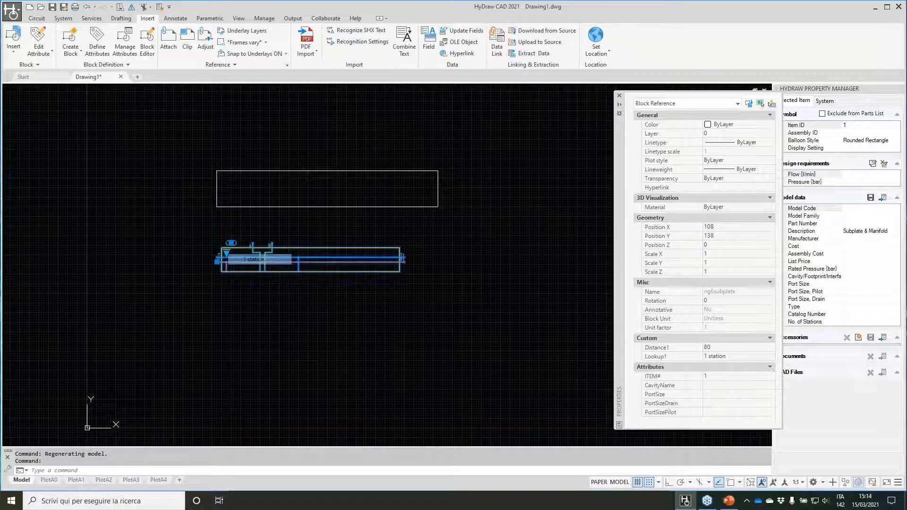
Reopen the subplate block in the Block Editor and close the Properties palette
{"action": "scroll", "coordinate": [268, 262], "scroll_direction": "up", "scroll_amount": 2}
{"action": "right_click", "coordinate": [264, 262]}
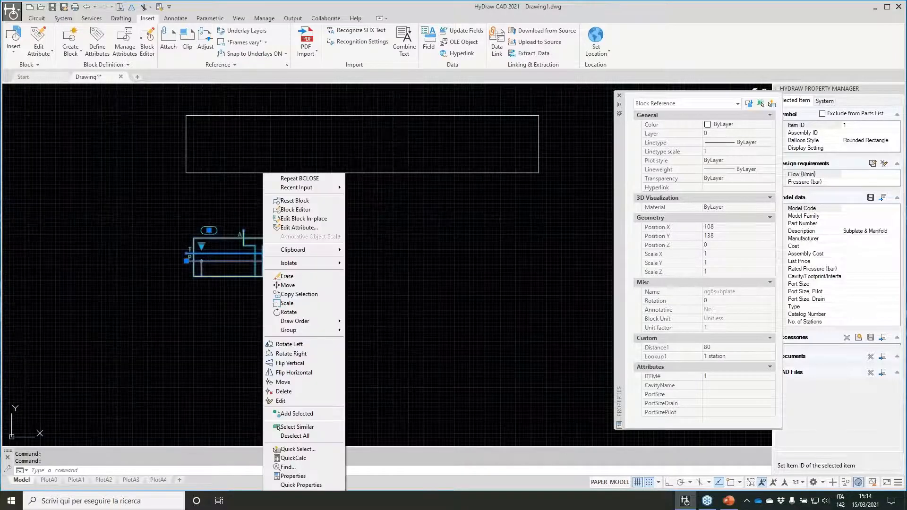
{"action": "left_click", "coordinate": [296, 209]}
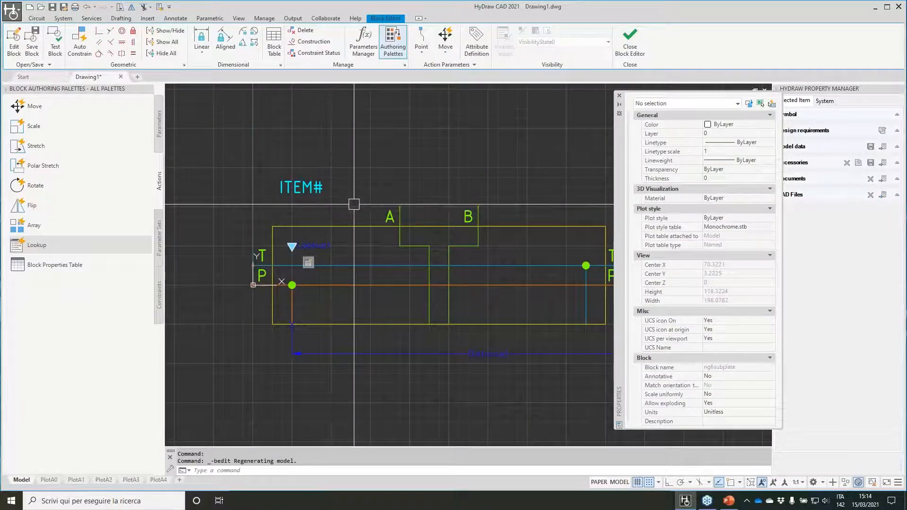
{"action": "left_click", "coordinate": [619, 96]}
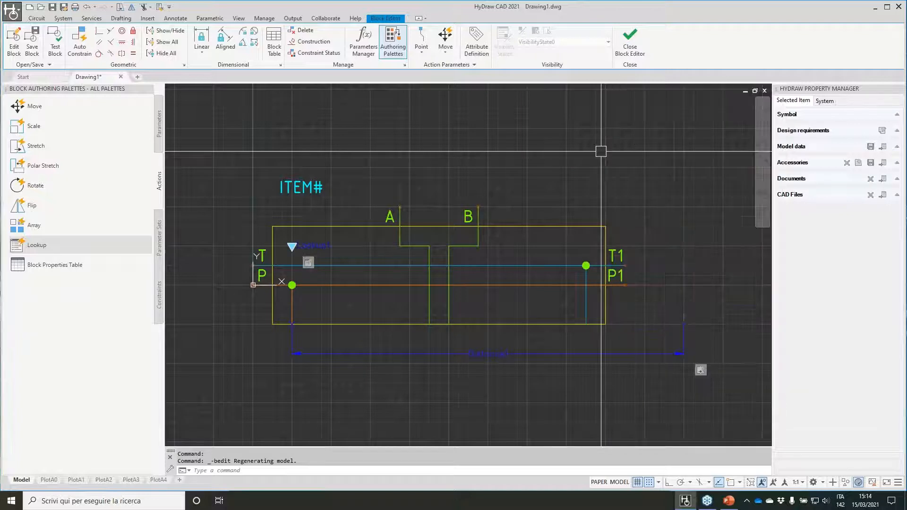
Add an array action to the linear parameter for the window-selected A and B port lines, dots and vertical branches, with a column distance of 80
{"action": "left_click", "coordinate": [29, 226]}
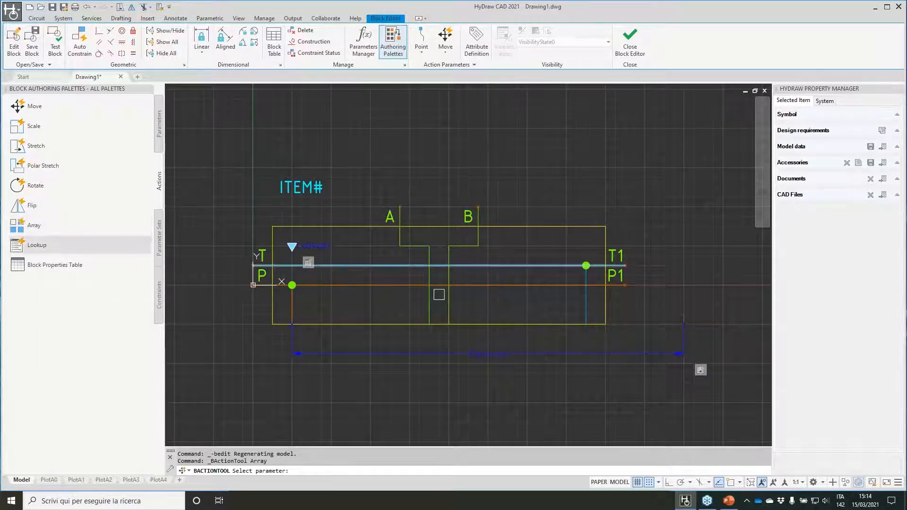
{"action": "left_click", "coordinate": [488, 354]}
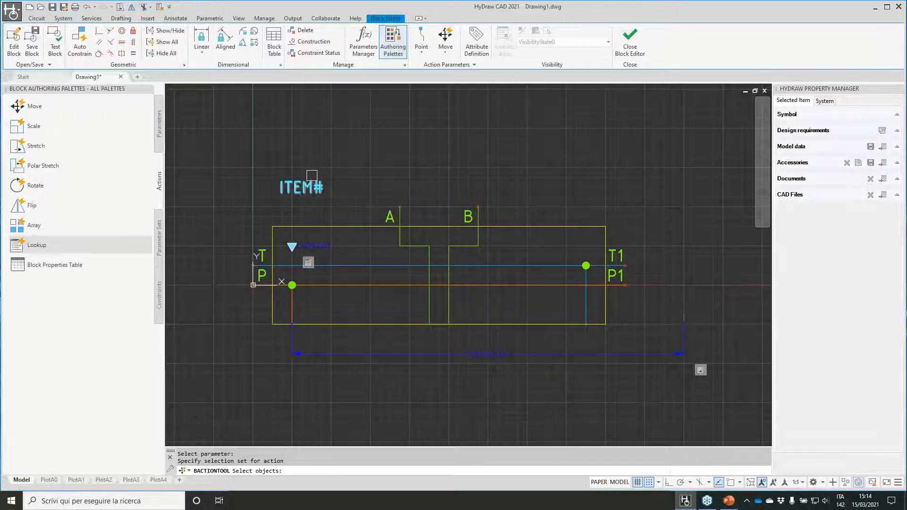
{"action": "left_click", "coordinate": [283, 144]}
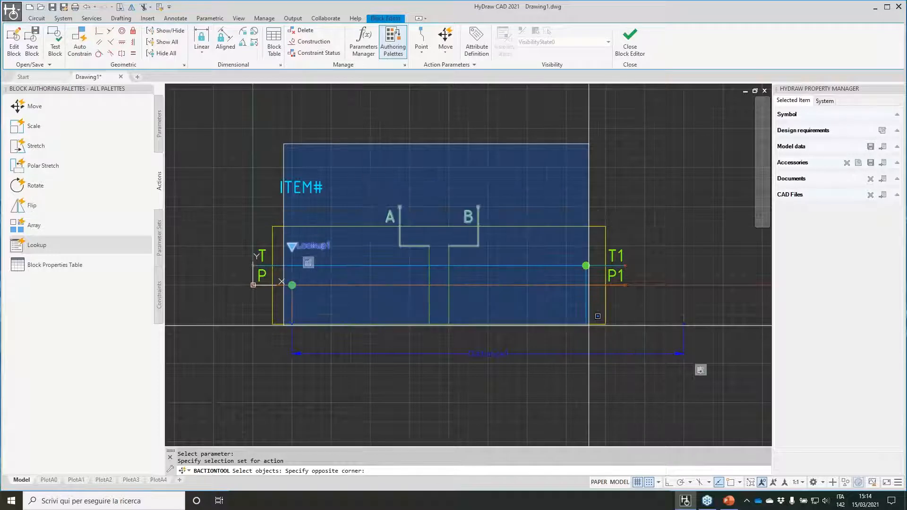
{"action": "left_click", "coordinate": [661, 362]}
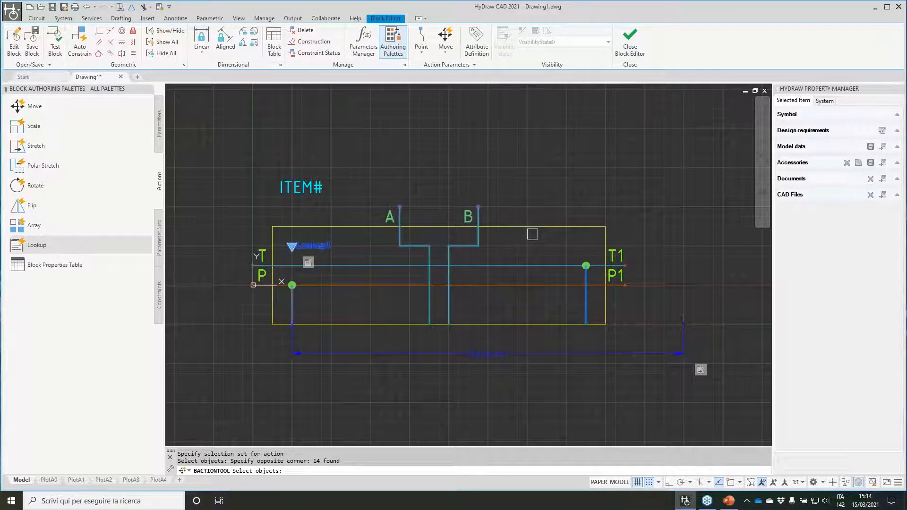
{"action": "key", "text": "Return"}
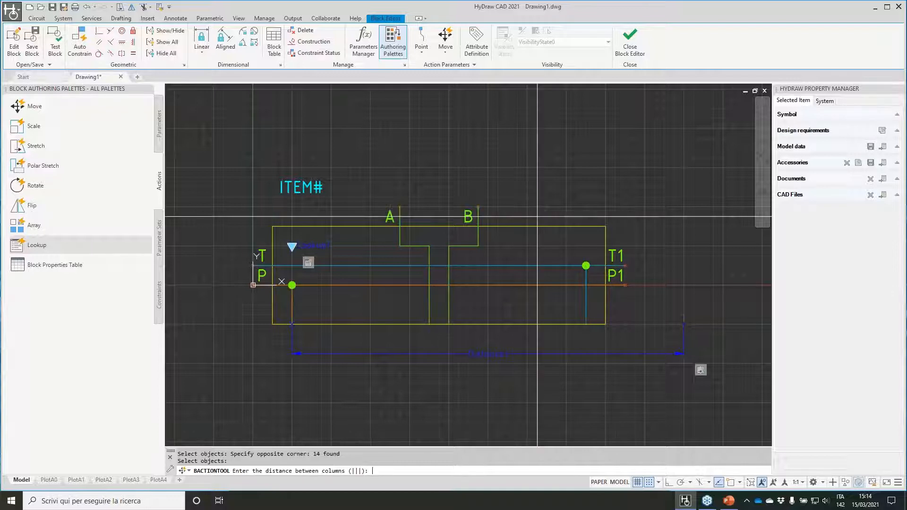
{"action": "type", "text": "80"}
{"action": "key", "text": "Return"}
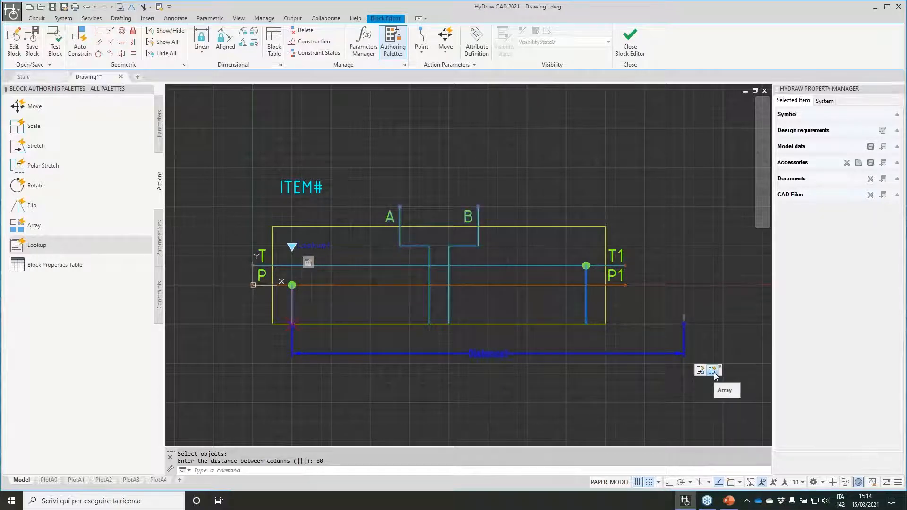
Close the Block Editor saving the changes and test the subplate's lookup list at 2, 3, 4 and finally 2 stations
{"action": "left_click", "coordinate": [630, 49]}
{"action": "left_click", "coordinate": [405, 239]}
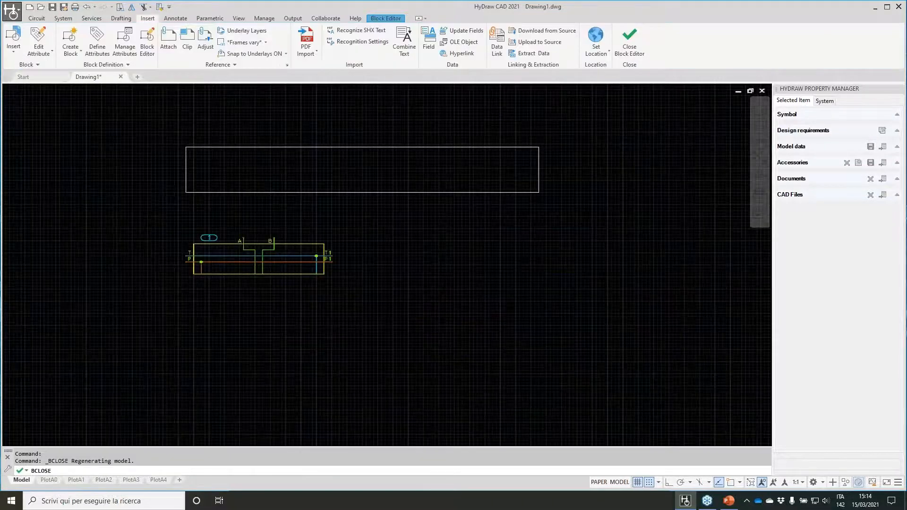
{"action": "left_click", "coordinate": [320, 259]}
{"action": "left_click", "coordinate": [241, 251]}
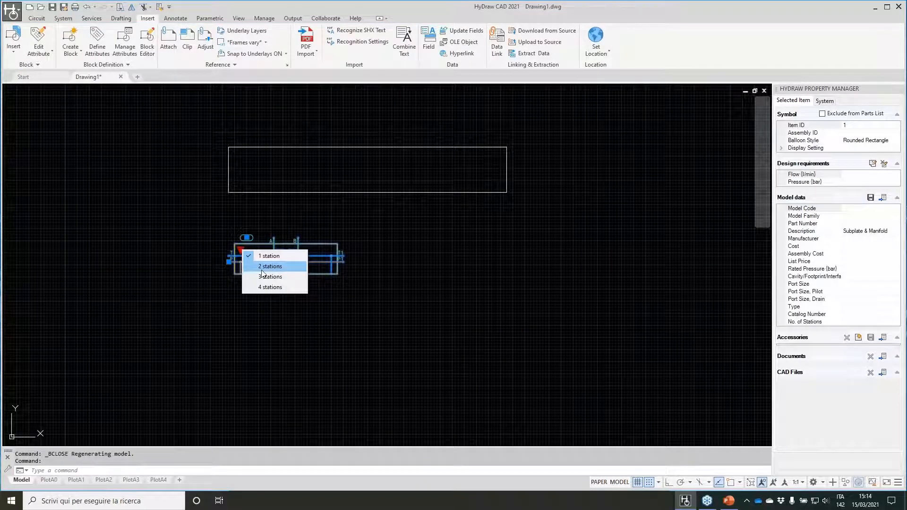
{"action": "left_click", "coordinate": [262, 267]}
{"action": "left_click", "coordinate": [241, 250]}
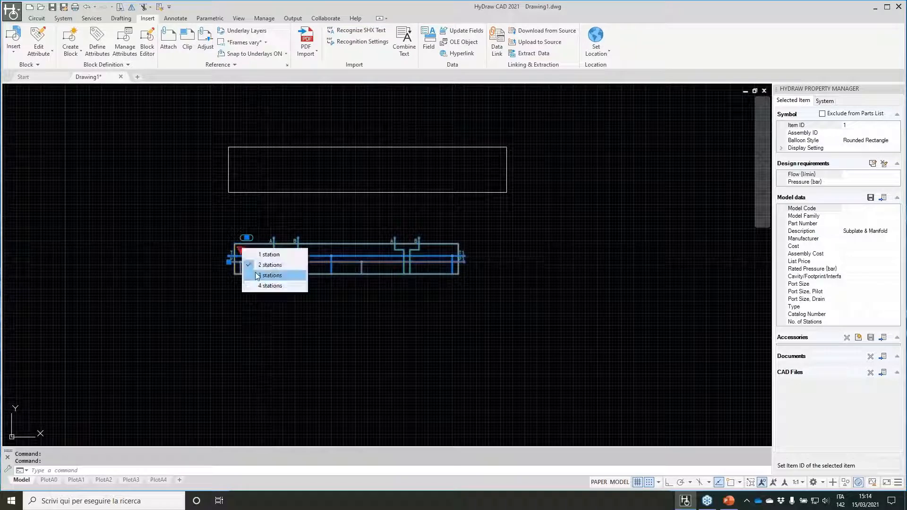
{"action": "left_click", "coordinate": [258, 276]}
{"action": "left_click", "coordinate": [241, 251]}
{"action": "left_click", "coordinate": [265, 285]}
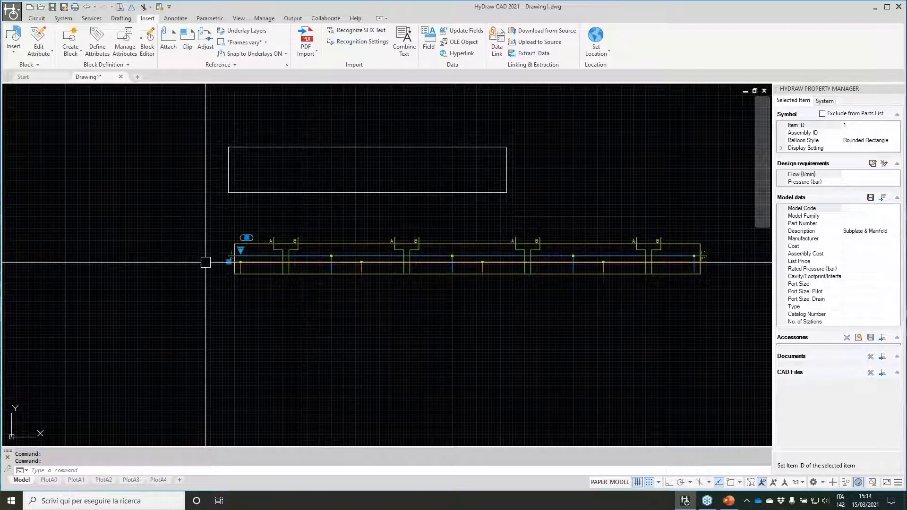
{"action": "left_click", "coordinate": [241, 251]}
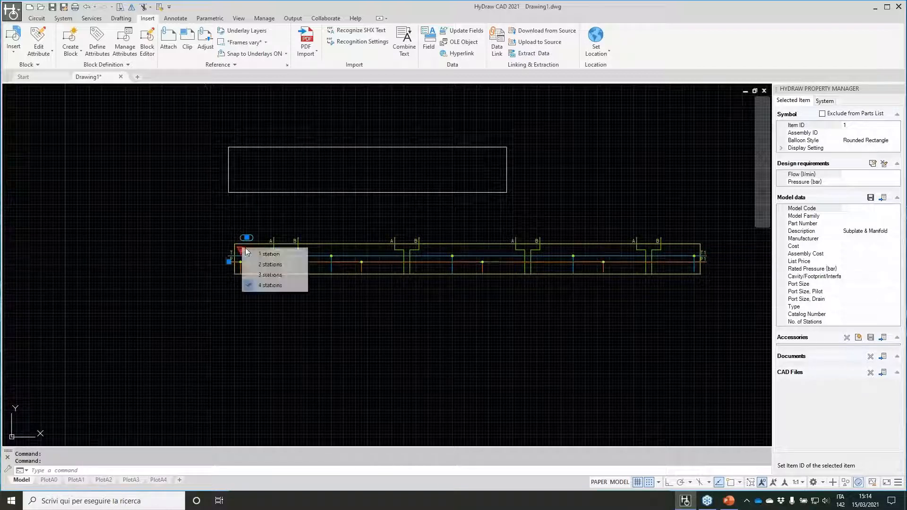
{"action": "left_click", "coordinate": [270, 264]}
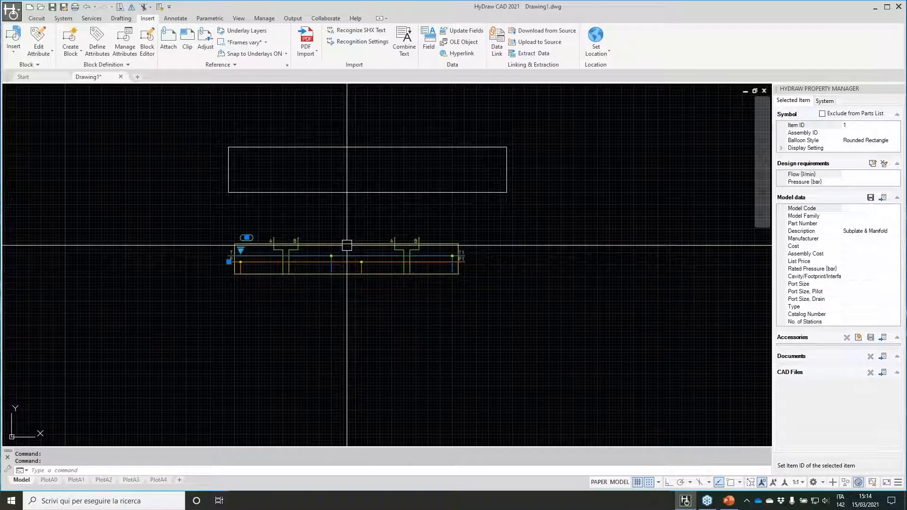
Reopen the subplate in the Block Editor and add 400 to the linear parameter's distance value list
{"action": "right_click", "coordinate": [283, 257]}
{"action": "left_click", "coordinate": [330, 210]}
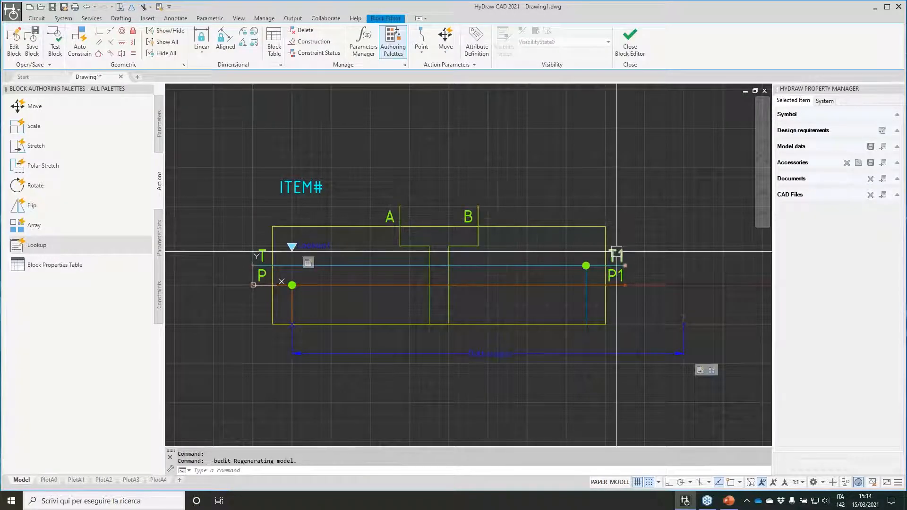
{"action": "left_click", "coordinate": [462, 352]}
{"action": "right_click", "coordinate": [465, 352]}
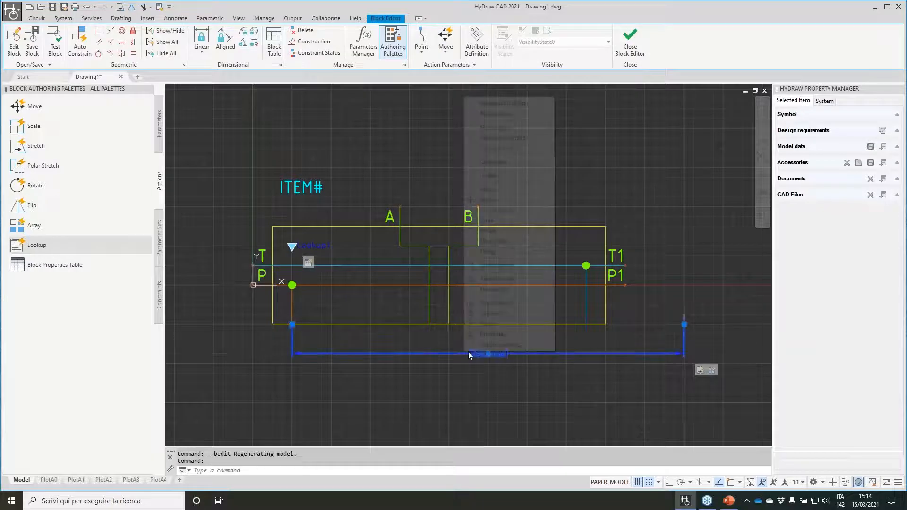
{"action": "left_click", "coordinate": [495, 335]}
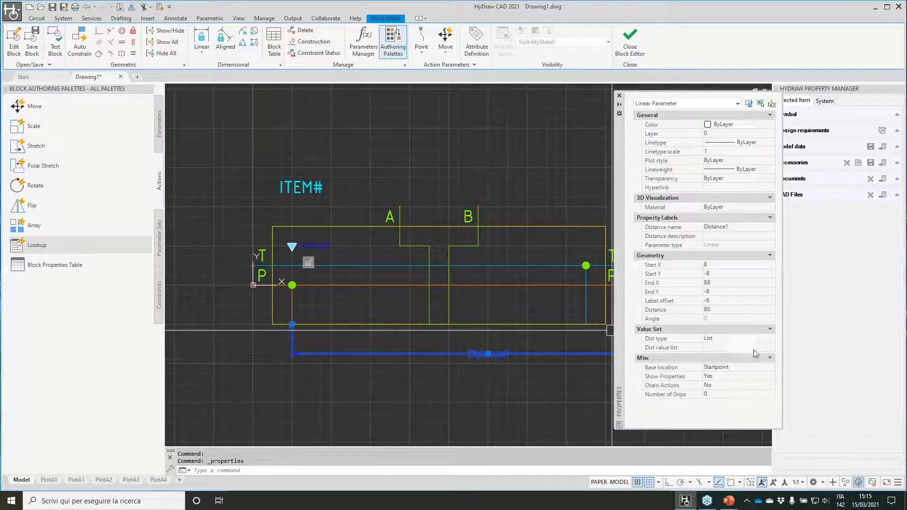
{"action": "left_click", "coordinate": [728, 347]}
{"action": "left_click", "coordinate": [771, 348]}
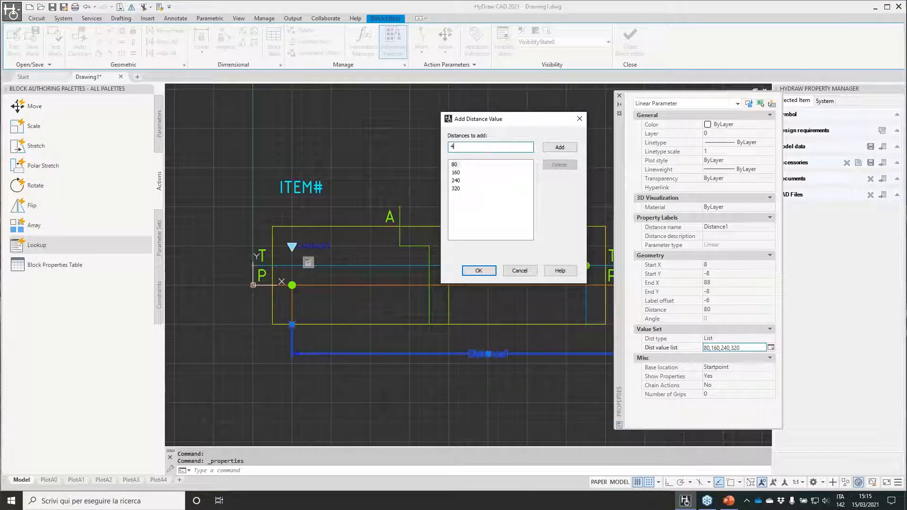
{"action": "left_click", "coordinate": [560, 149]}
{"action": "left_click", "coordinate": [486, 271]}
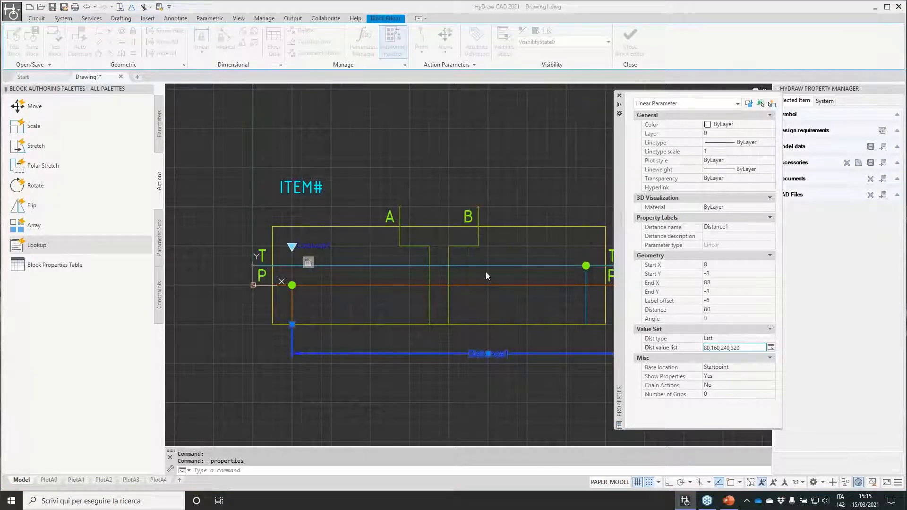
Add a row to the lookup action's table pairing distance 400 with "5 stations", and close the Properties palette
{"action": "left_click", "coordinate": [308, 264]}
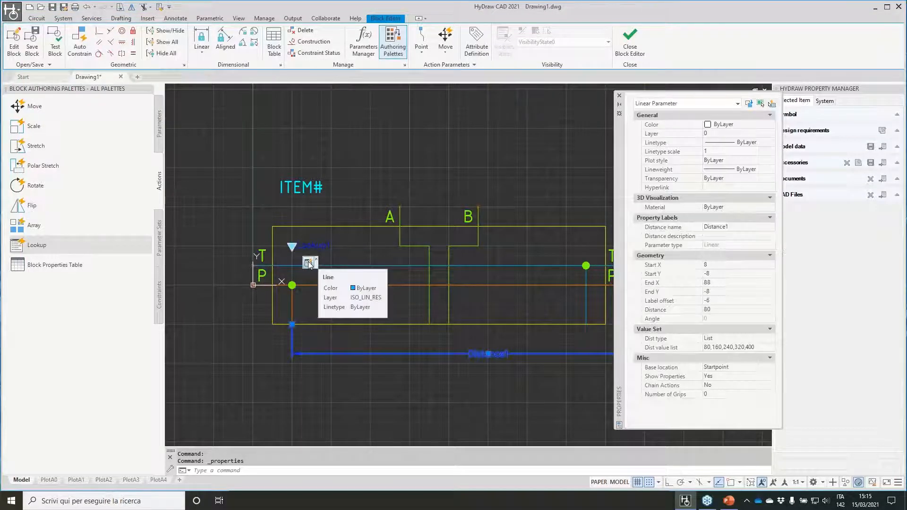
{"action": "key", "text": "Escape"}
{"action": "right_click", "coordinate": [309, 264]}
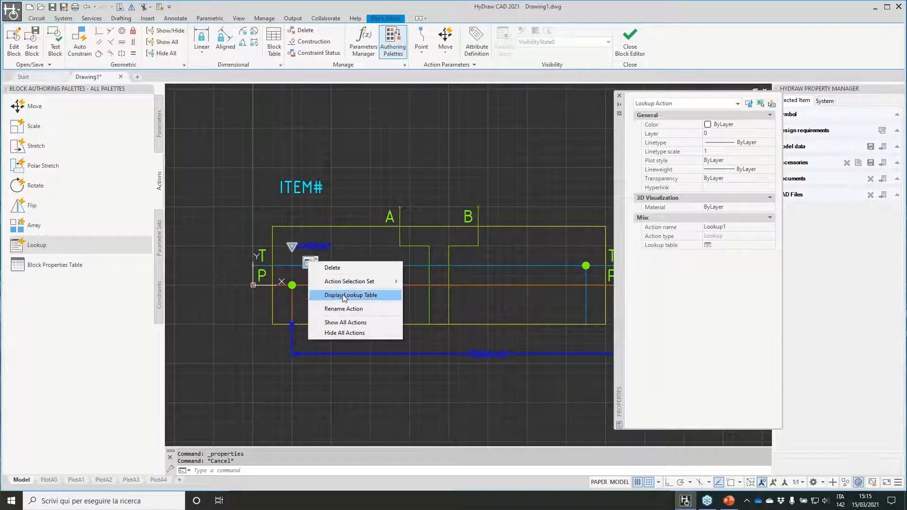
{"action": "left_click", "coordinate": [342, 294]}
{"action": "left_click", "coordinate": [355, 210]}
{"action": "left_click", "coordinate": [356, 210]}
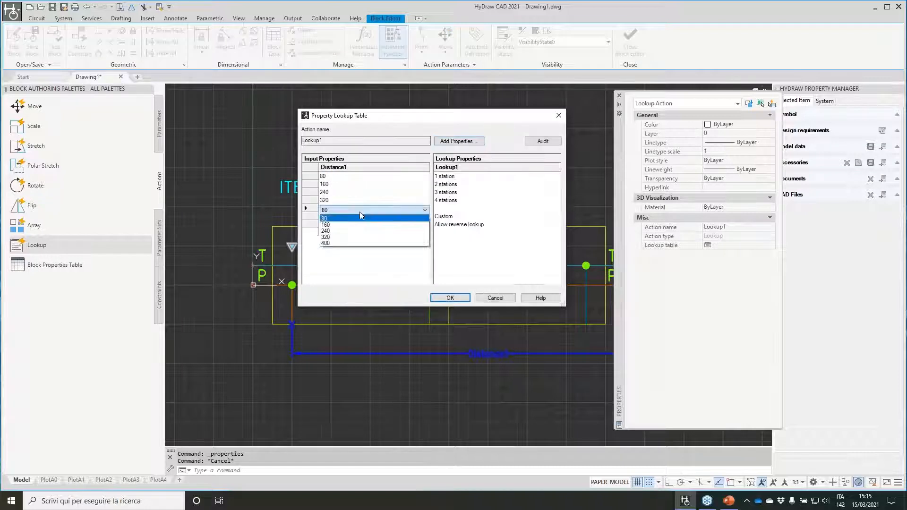
{"action": "left_click", "coordinate": [338, 248]}
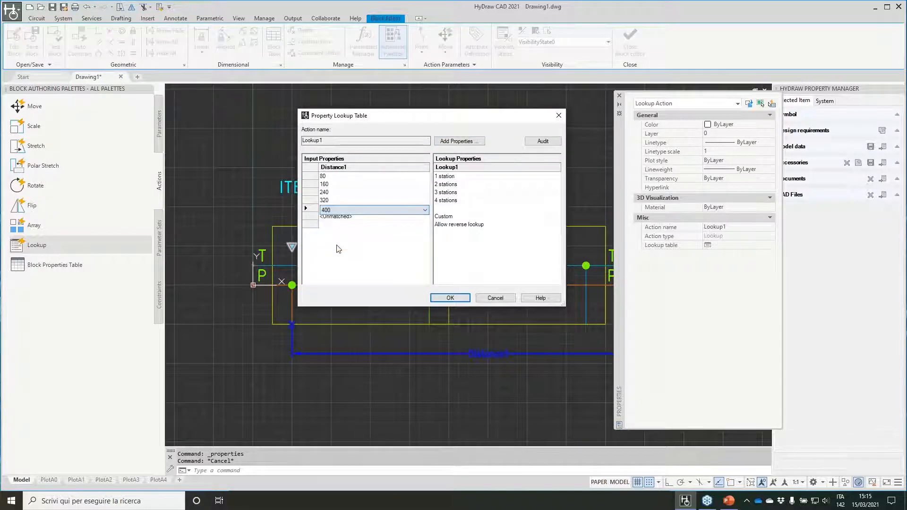
{"action": "left_click", "coordinate": [457, 208]}
{"action": "type", "text": "5 stations"}
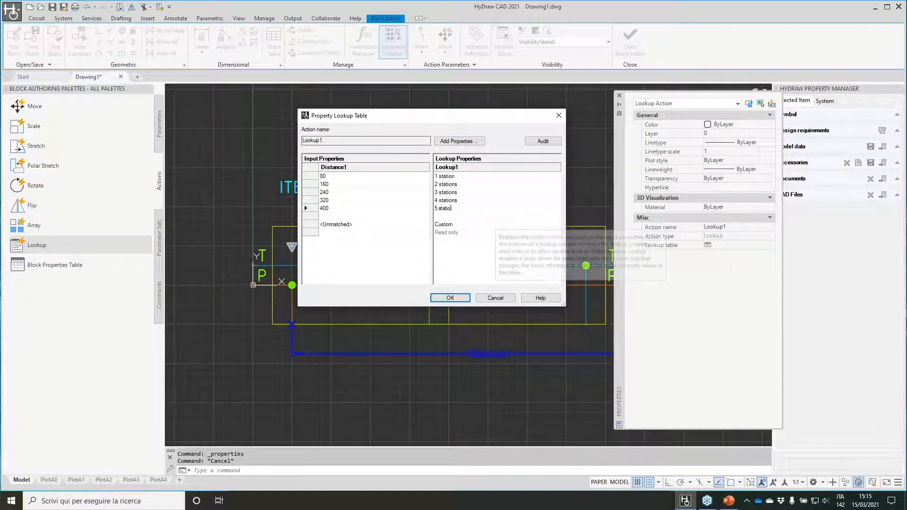
{"action": "left_click", "coordinate": [454, 301]}
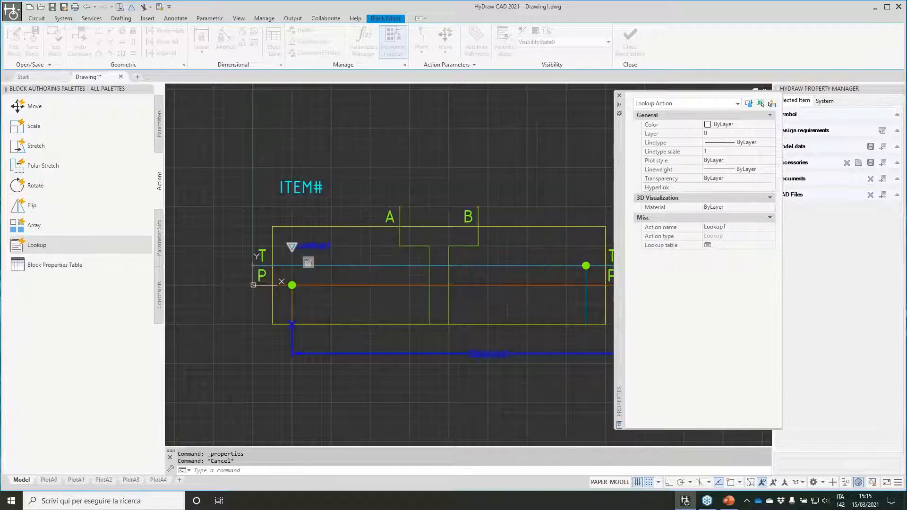
{"action": "left_click", "coordinate": [619, 97]}
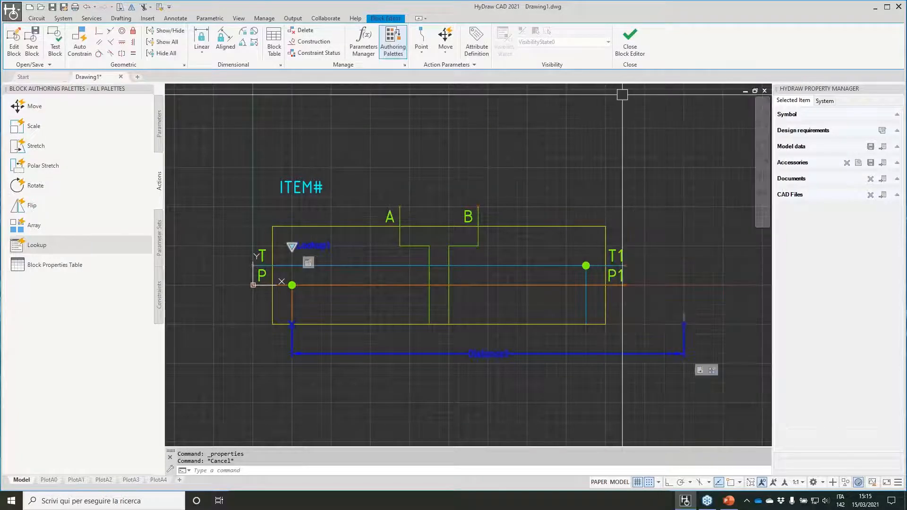
Close the Block Editor saving the changes and set the inserted subplate's lookup value to 5 stations
{"action": "left_click", "coordinate": [639, 41]}
{"action": "left_click", "coordinate": [438, 235]}
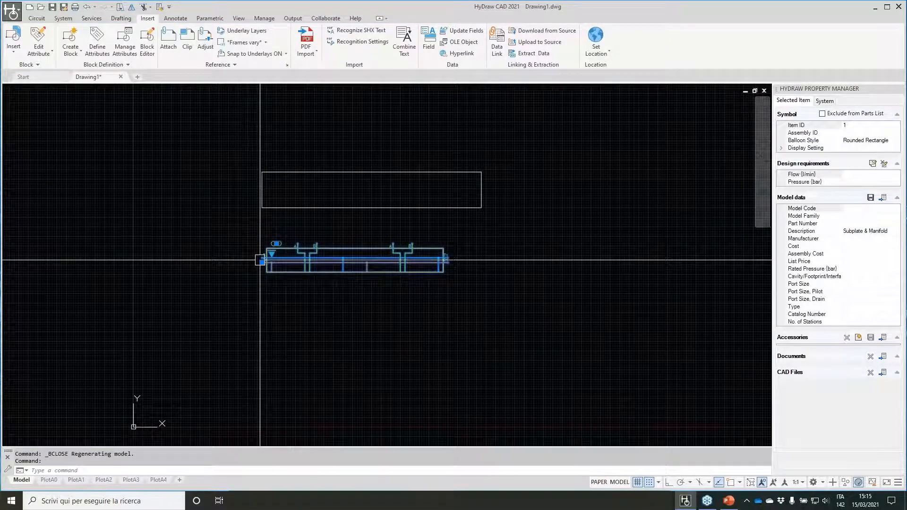
{"action": "left_click", "coordinate": [272, 254]}
{"action": "left_click", "coordinate": [298, 297]}
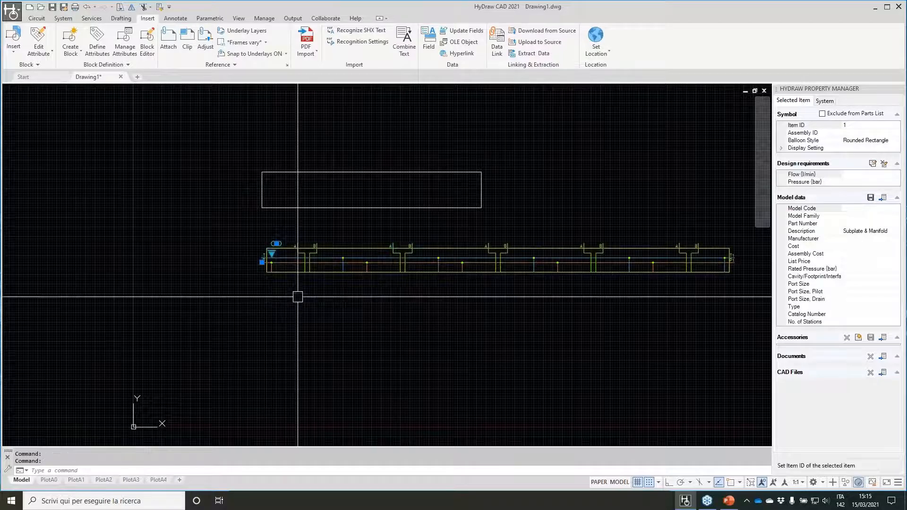
{"action": "left_click", "coordinate": [272, 255]}
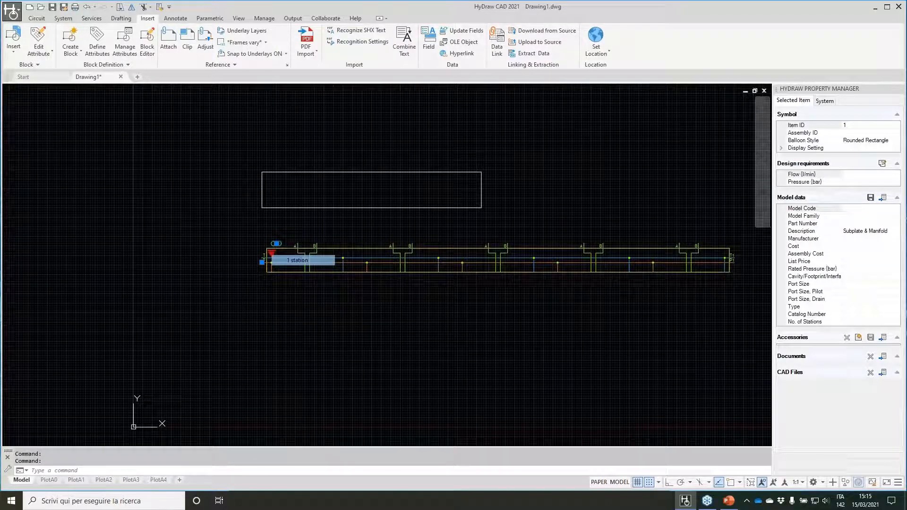
{"action": "left_click", "coordinate": [292, 301]}
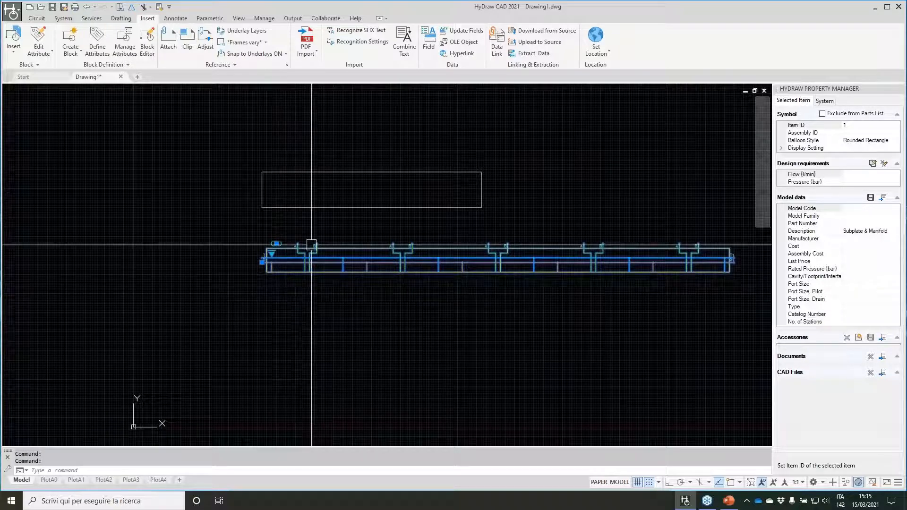
{"action": "key", "text": "Escape"}
{"action": "key", "text": "Escape"}
Reopen the subplate in the Block Editor and place a visibility parameter inside the rectangle, between the lookup parameter and port line A
{"action": "scroll", "coordinate": [304, 250], "scroll_direction": "up", "scroll_amount": 2}
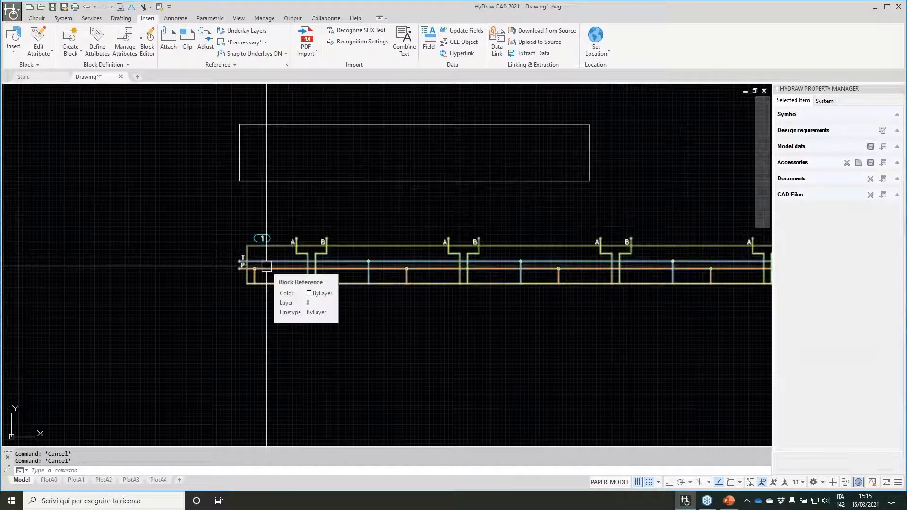
{"action": "scroll", "coordinate": [340, 288], "scroll_direction": "up", "scroll_amount": 2}
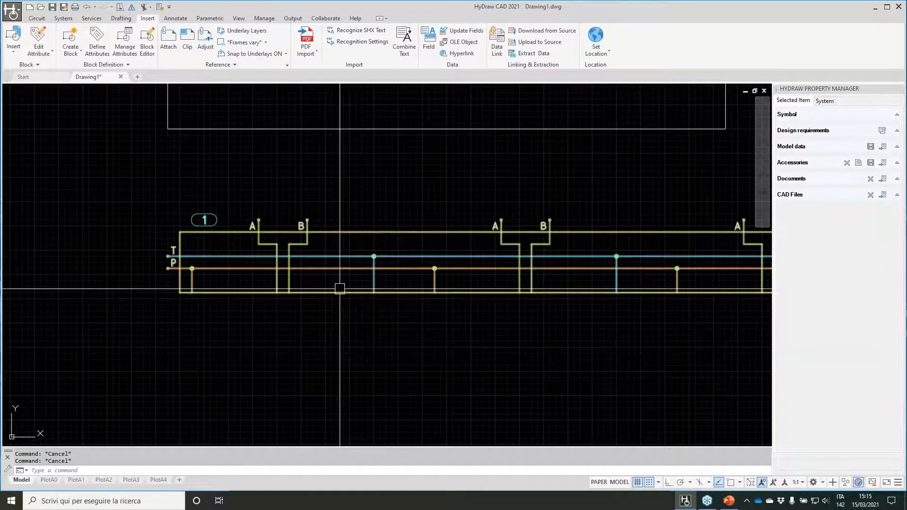
{"action": "scroll", "coordinate": [339, 289], "scroll_direction": "down", "scroll_amount": 2}
{"action": "middle_click_drag", "start_coordinate": [338, 272], "coordinate": [256, 282]}
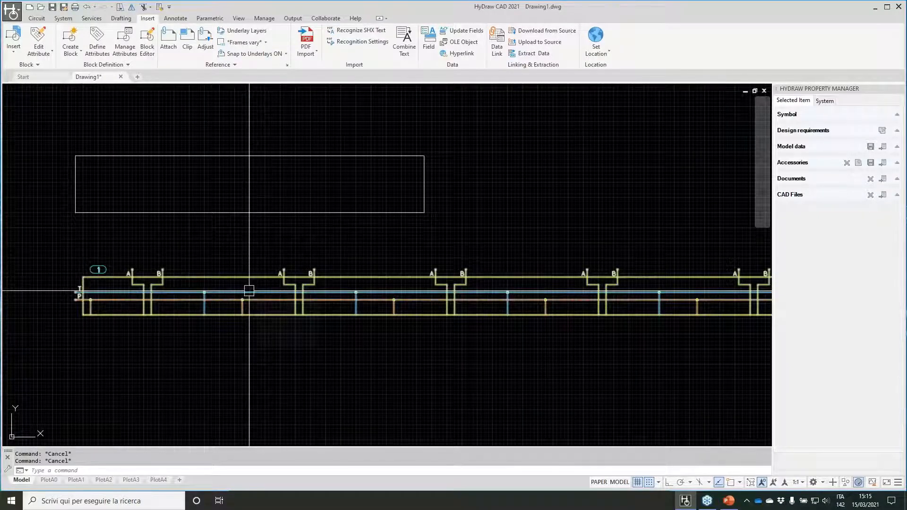
{"action": "left_click", "coordinate": [249, 291]}
{"action": "right_click", "coordinate": [249, 291]}
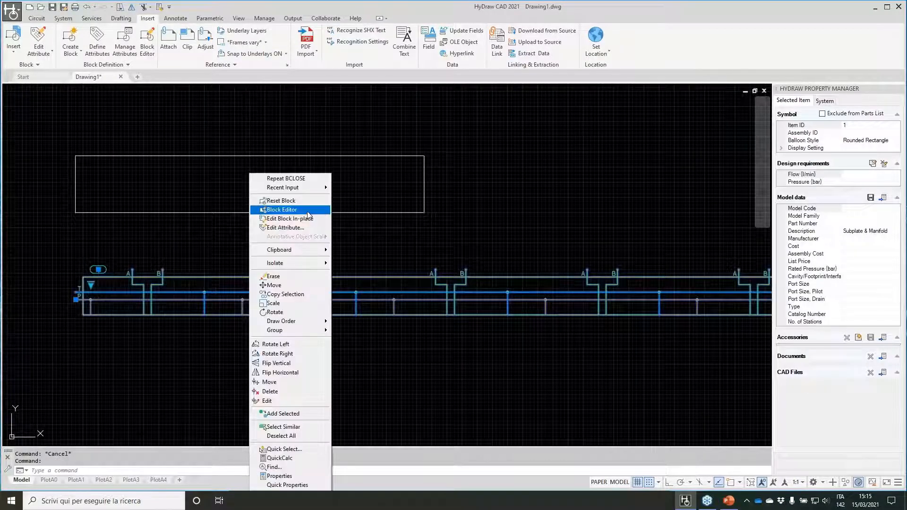
{"action": "left_click", "coordinate": [307, 211]}
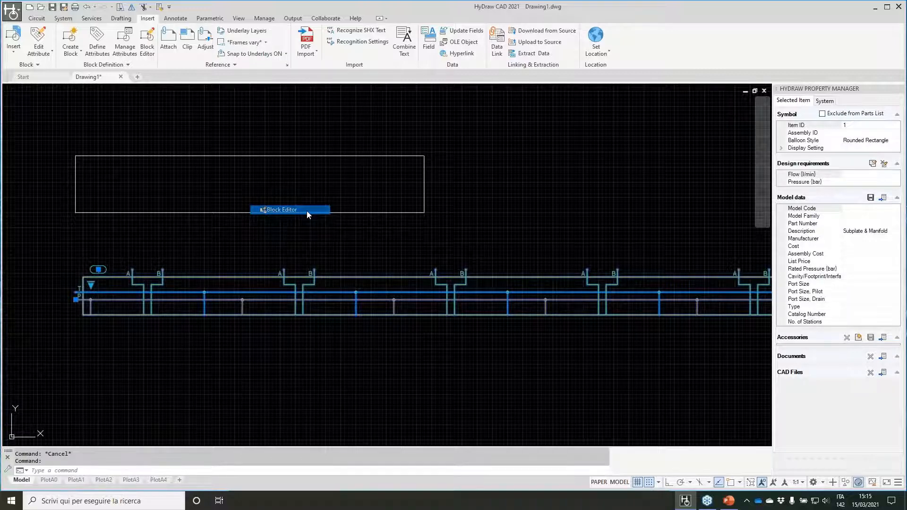
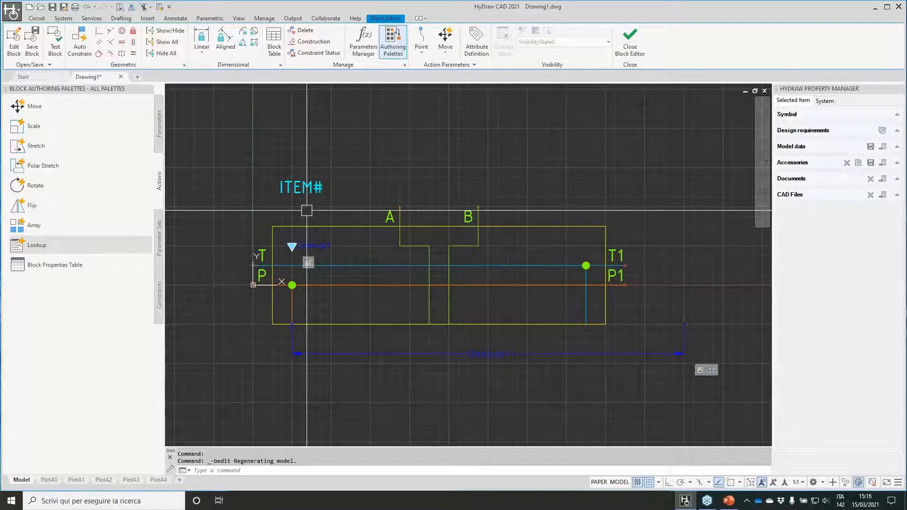
{"action": "left_click", "coordinate": [160, 118]}
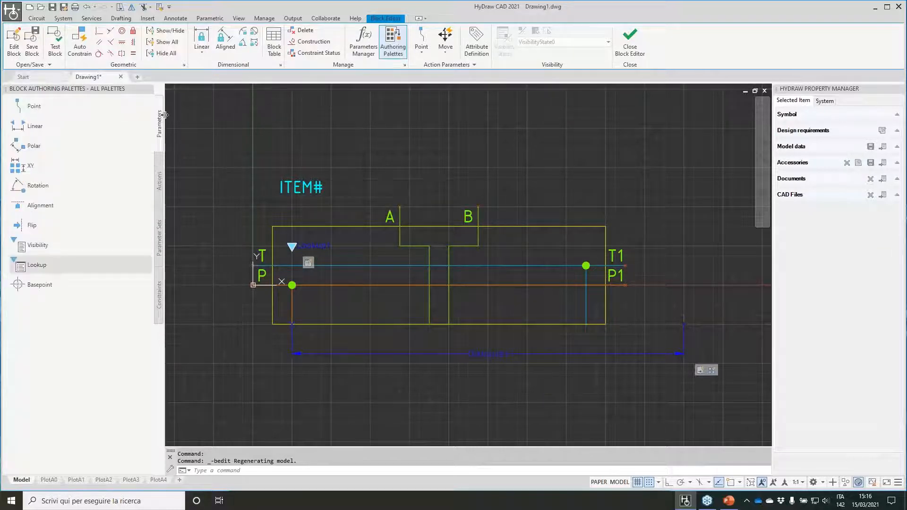
{"action": "left_click", "coordinate": [33, 249]}
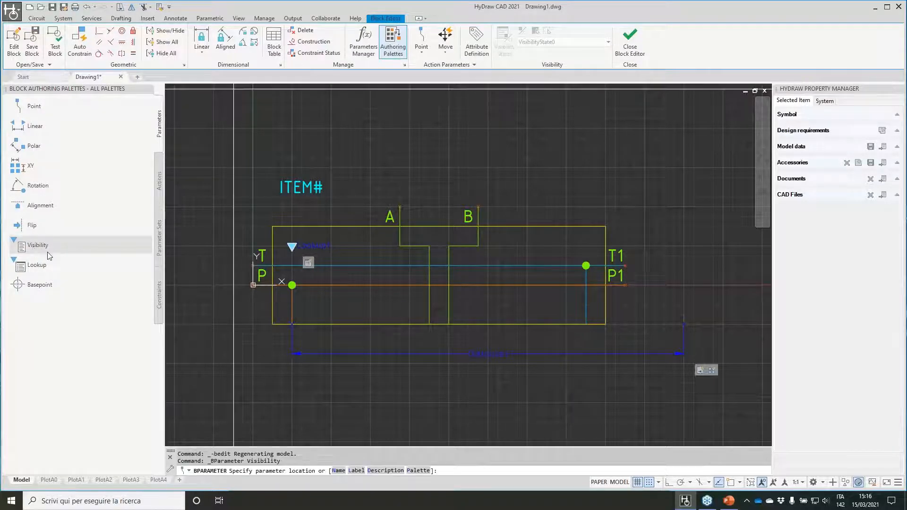
{"action": "left_click", "coordinate": [363, 253]}
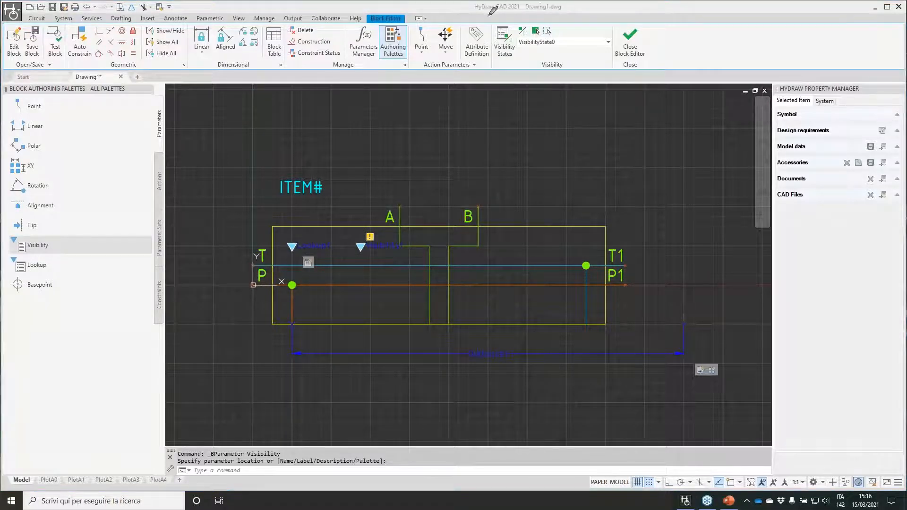
{"action": "mouse_move", "coordinate": [491, 11]}
{"action": "left_mouse_down"}
{"action": "mouse_move", "coordinate": [484, 68]}
{"action": "mouse_move", "coordinate": [616, 68]}
{"action": "mouse_move", "coordinate": [538, 14]}
{"action": "mouse_move", "coordinate": [492, 12]}
{"action": "left_mouse_up"}
{"action": "left_click_drag", "start_coordinate": [492, 71], "coordinate": [510, 64]}
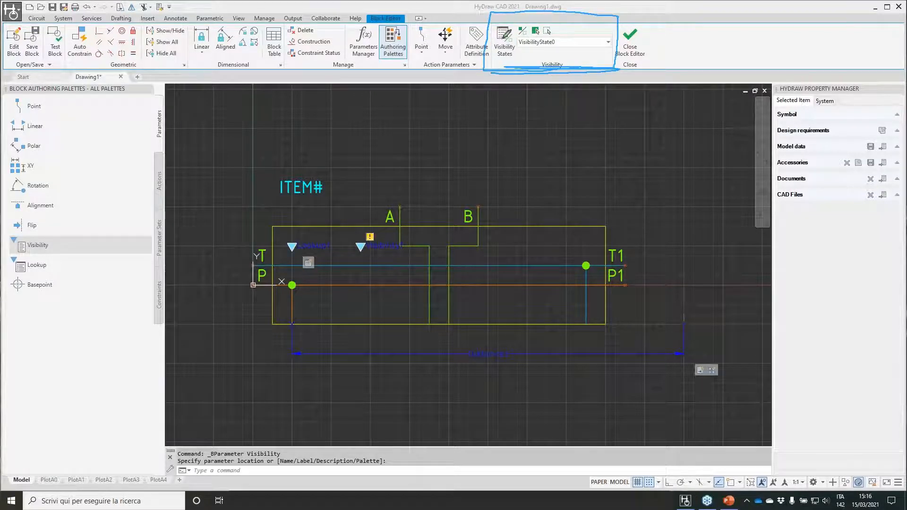
Rename the default visibility state as "without relief valve"
{"action": "left_click", "coordinate": [504, 39]}
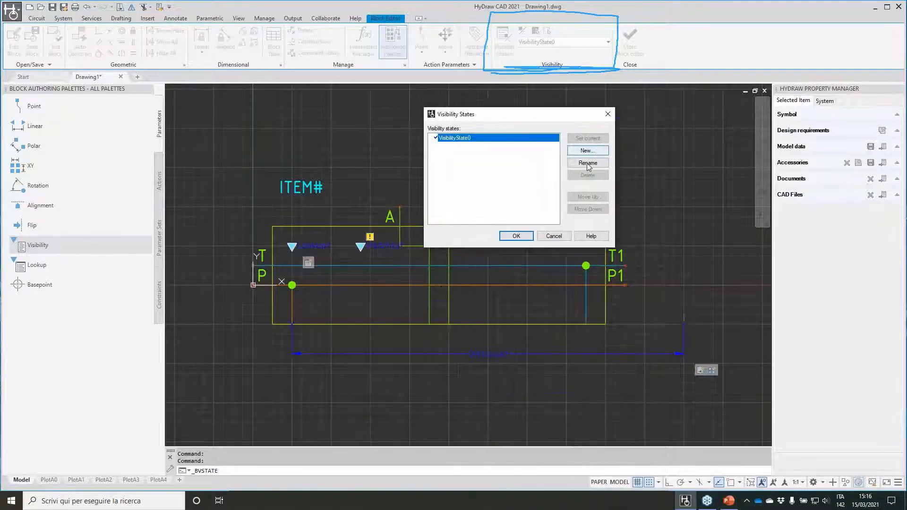
{"action": "left_click", "coordinate": [588, 164]}
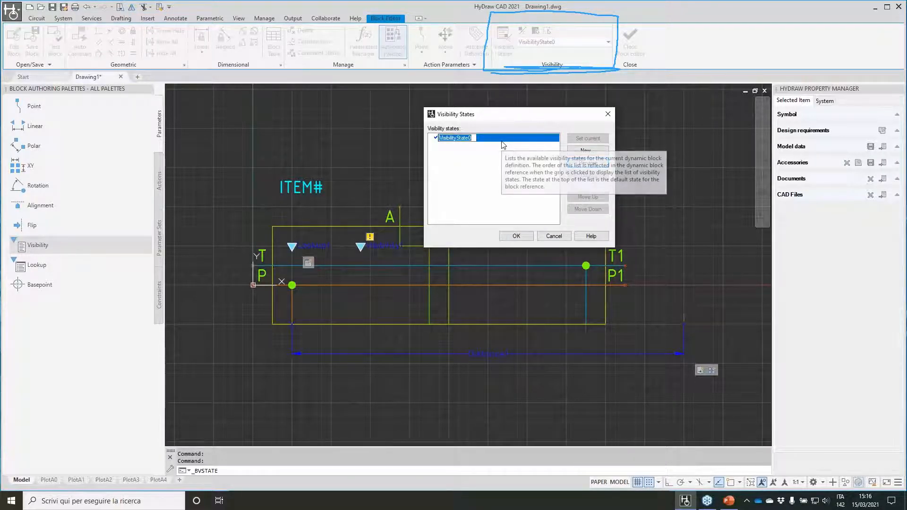
{"action": "type", "text": "wit"}
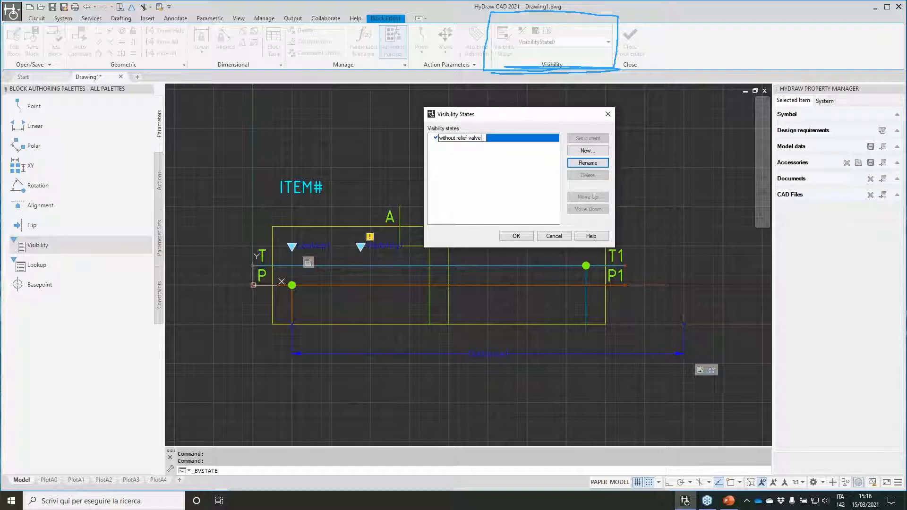
Finish naming the default visibility state "without relief valve" and add a "with relief valve" state leaving the visibility of existing objects unchanged
{"action": "type", "text": "hout relief valve"}
{"action": "key", "text": "Return"}
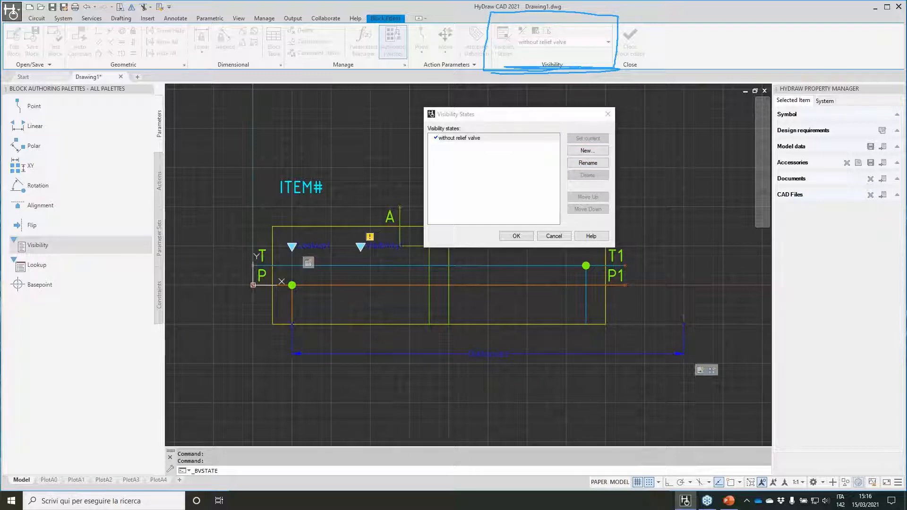
{"action": "left_click", "coordinate": [588, 150]}
{"action": "left_click_drag", "start_coordinate": [824, 427], "coordinate": [486, 288]}
{"action": "type", "text": "wi"}
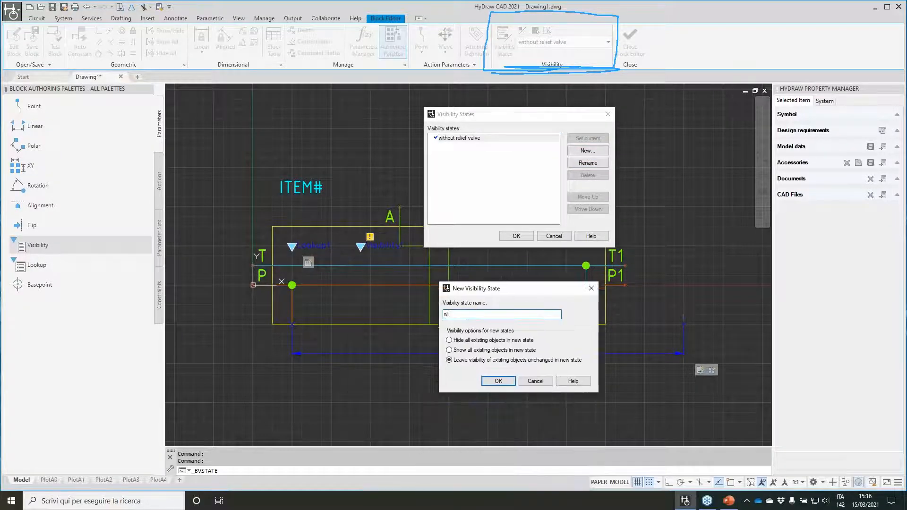
{"action": "type", "text": "th relief valve"}
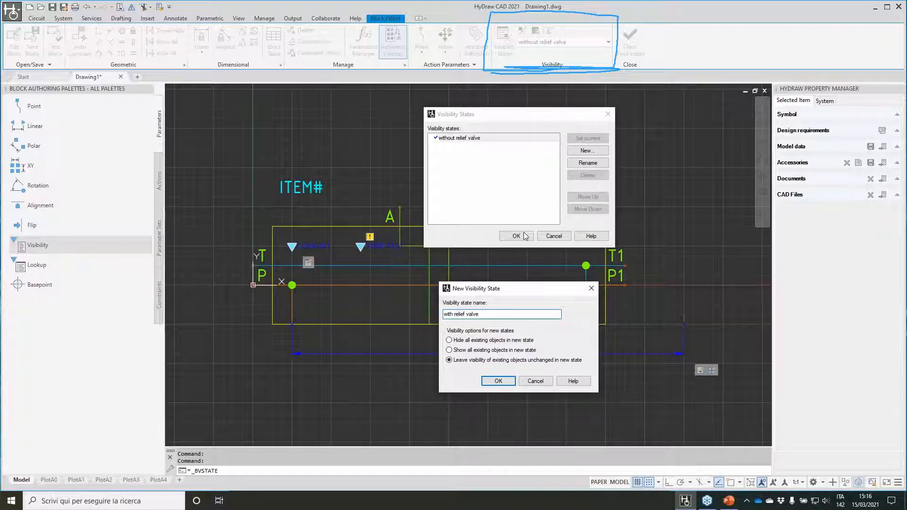
{"action": "left_click", "coordinate": [498, 381]}
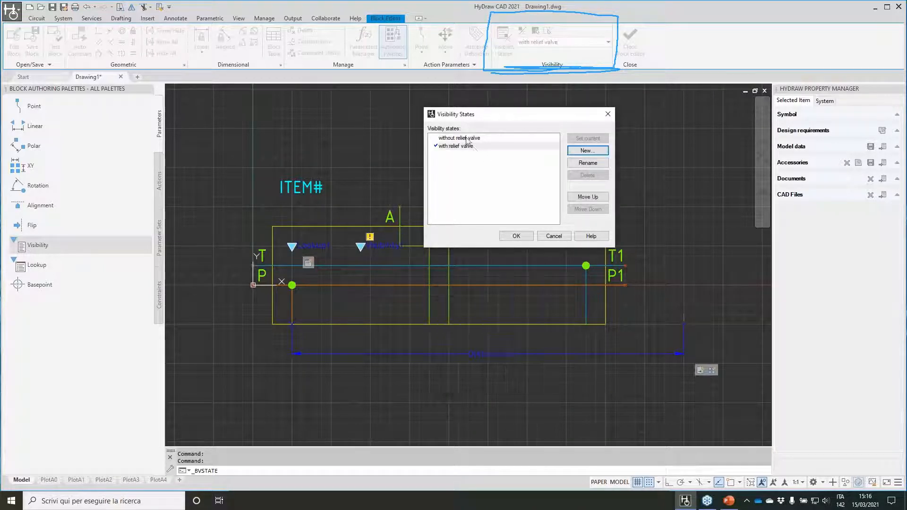
{"action": "left_click", "coordinate": [516, 236]}
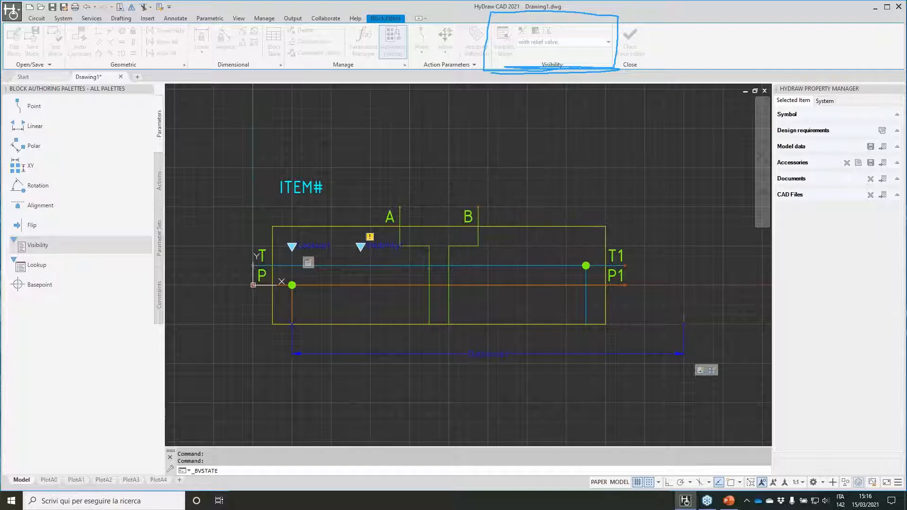
Make the "with relief valve" visibility state current
{"action": "left_click", "coordinate": [550, 42]}
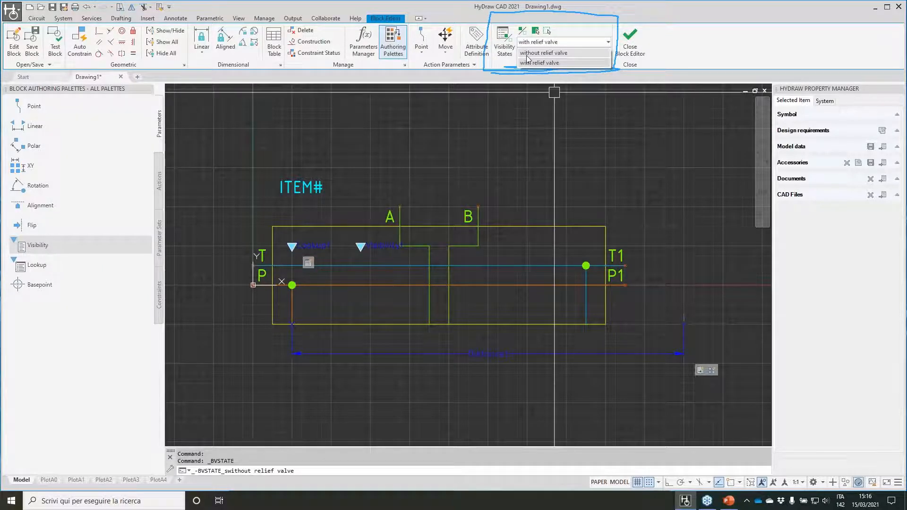
{"action": "left_click", "coordinate": [548, 48]}
{"action": "left_click", "coordinate": [536, 62]}
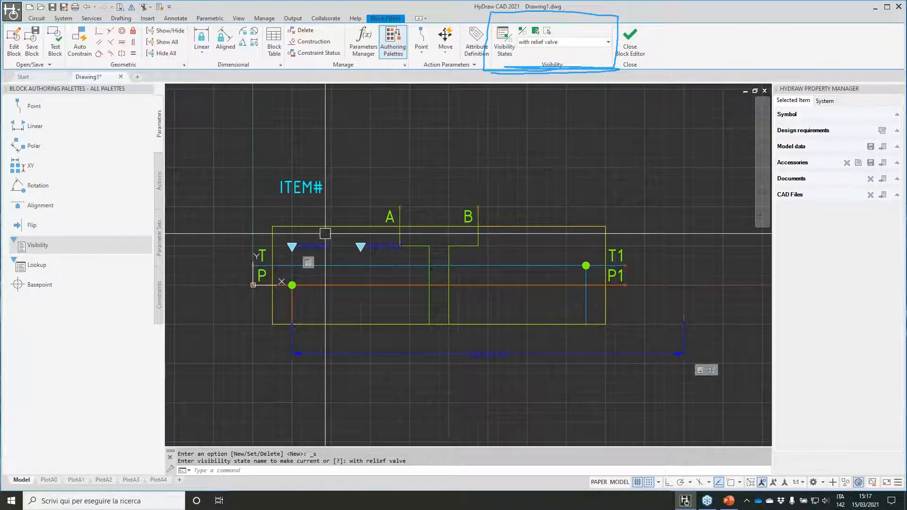
Stretch the subplate rectangle's upper edge upward, together with ITEM#, ports A and B and the lookup and visibility parameters
{"action": "left_click", "coordinate": [119, 7]}
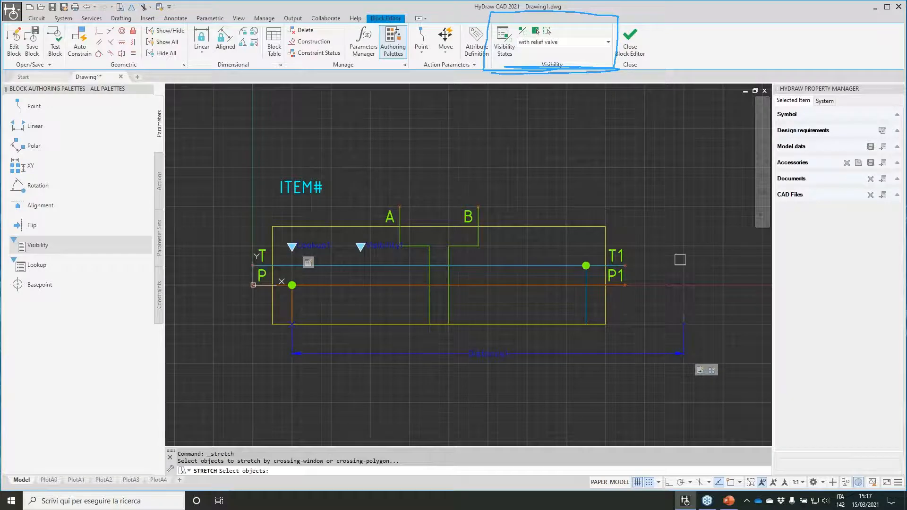
{"action": "left_click", "coordinate": [713, 252]}
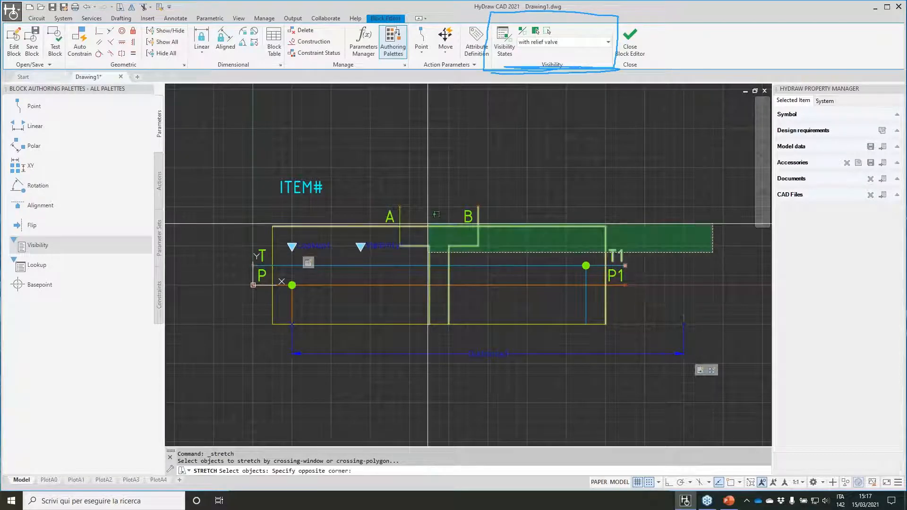
{"action": "left_click", "coordinate": [215, 140]}
{"action": "right_click", "coordinate": [214, 178]}
{"action": "left_click", "coordinate": [214, 177]}
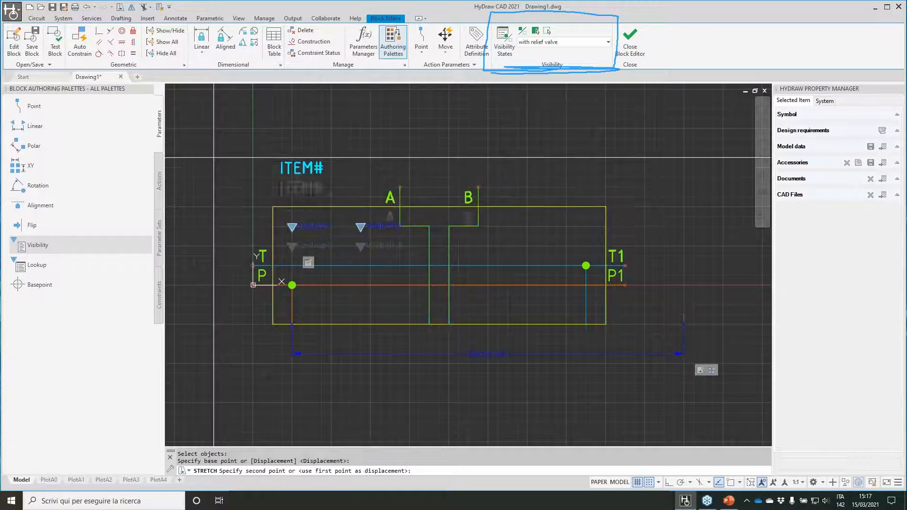
{"action": "left_click", "coordinate": [213, 109]}
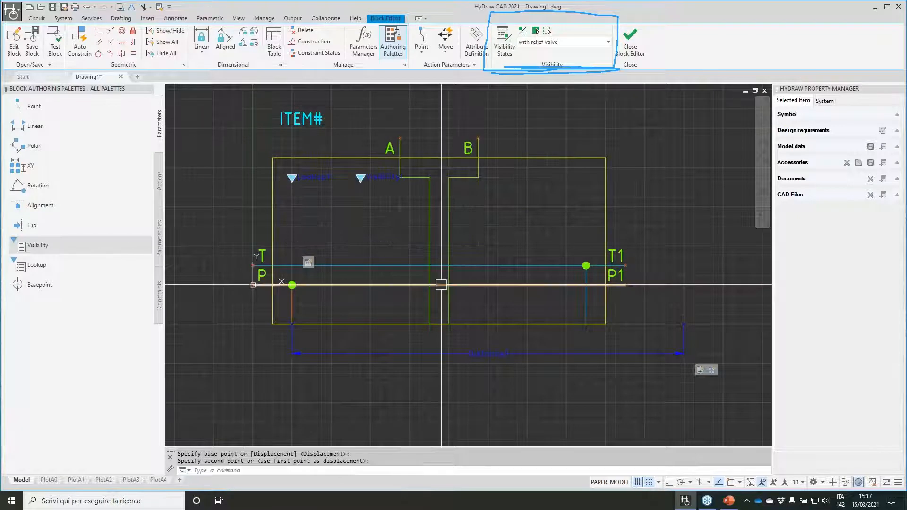
Stretch the P–P1 line upward, above the T–T1 line and just below the horizontal segments of ports A and B
{"action": "right_click", "coordinate": [731, 296]}
{"action": "left_click", "coordinate": [731, 295]}
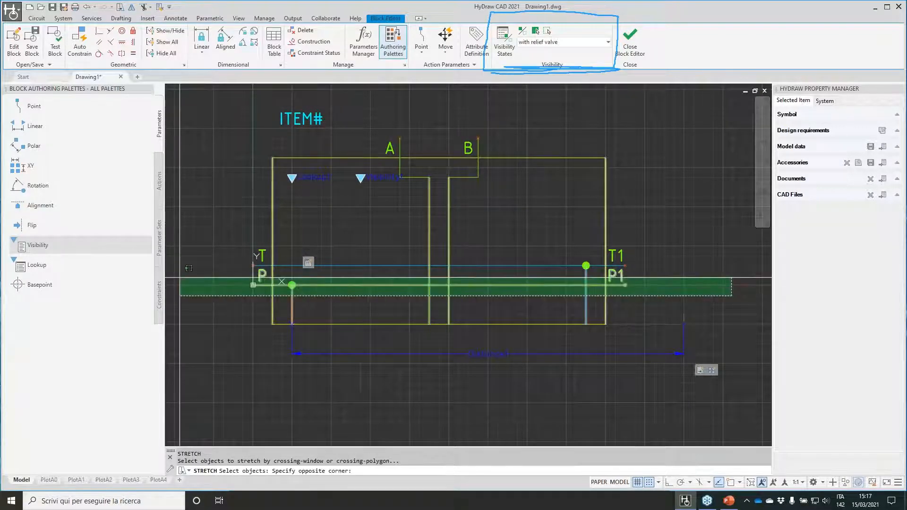
{"action": "left_click", "coordinate": [179, 276]}
{"action": "right_click", "coordinate": [214, 297]}
{"action": "left_click", "coordinate": [214, 295]}
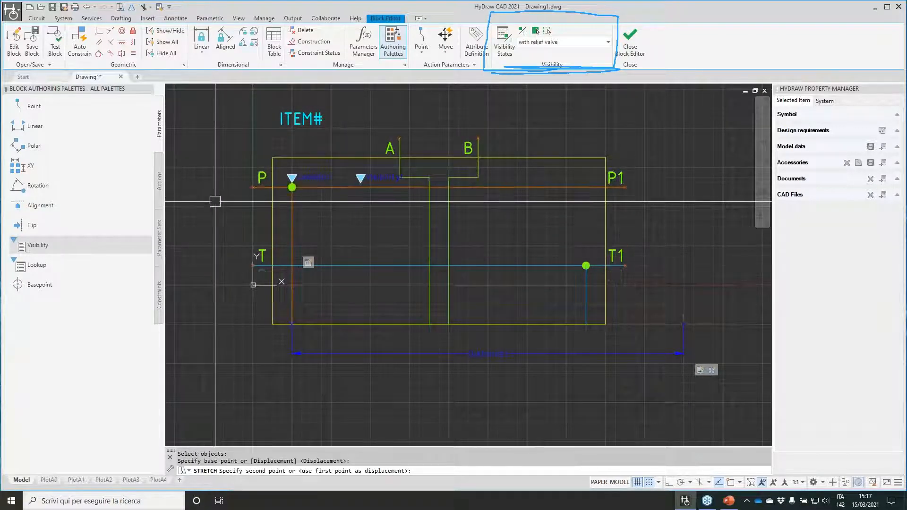
{"action": "left_click", "coordinate": [217, 197]}
Stretch the P–P1 line slightly downward to widen its gap from the horizontal segments of ports A and B
{"action": "right_click", "coordinate": [688, 209]}
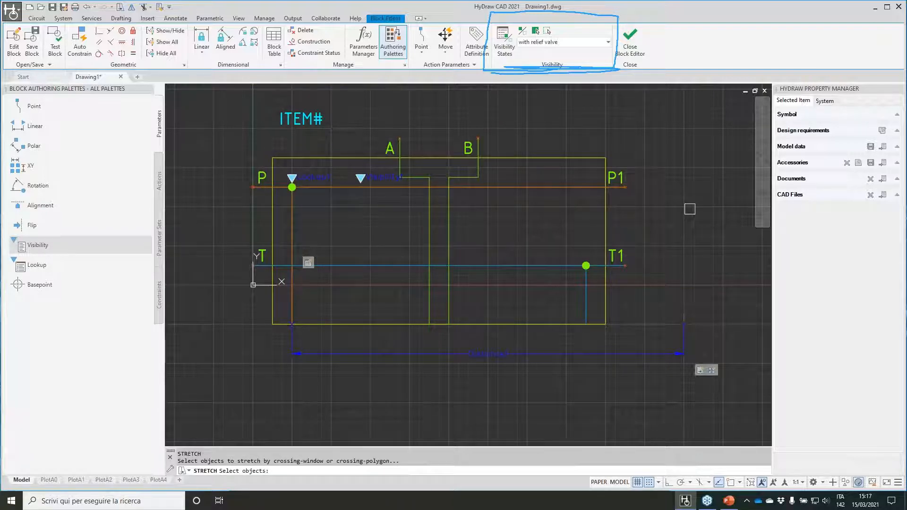
{"action": "left_click", "coordinate": [689, 208]}
{"action": "left_click", "coordinate": [211, 163]}
{"action": "right_click", "coordinate": [210, 184]}
{"action": "left_click", "coordinate": [204, 188]}
{"action": "left_click", "coordinate": [204, 198]}
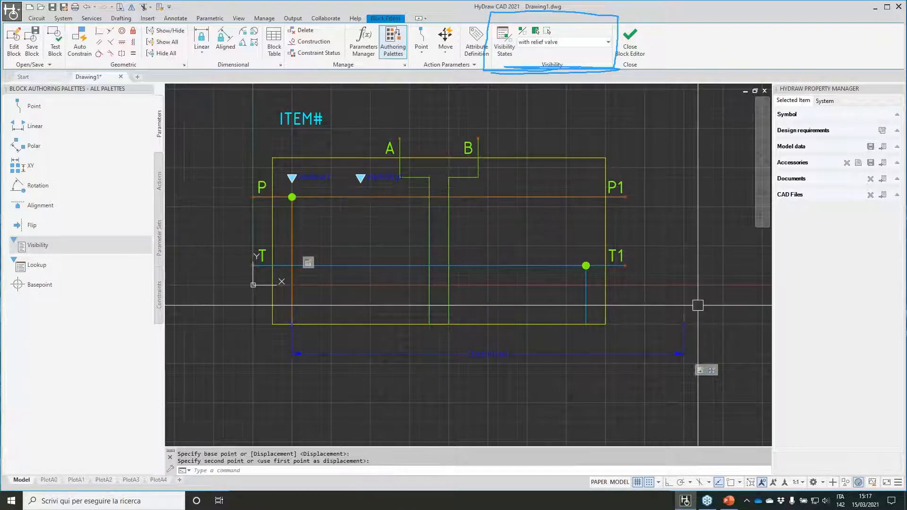
Stretch the T–T1 line downward to the level of the block origin
{"action": "right_click", "coordinate": [715, 285]}
{"action": "left_click", "coordinate": [715, 285]}
{"action": "left_click", "coordinate": [173, 226]}
{"action": "right_click", "coordinate": [184, 222]}
{"action": "left_click", "coordinate": [202, 216]}
{"action": "left_click", "coordinate": [202, 236]}
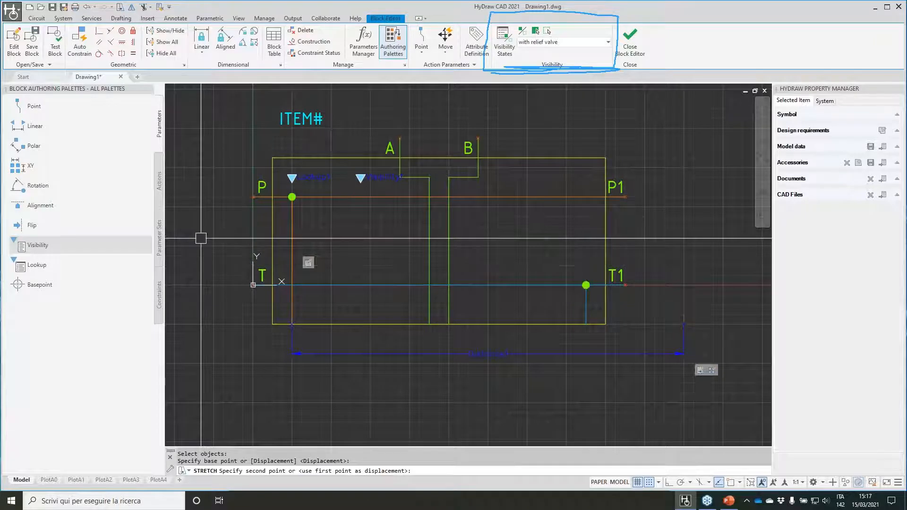
Stretch the rectangle's lower edge and the linear parameter below it upward, closer to the T–T1 line
{"action": "right_click", "coordinate": [762, 399]}
{"action": "left_click", "coordinate": [764, 400]}
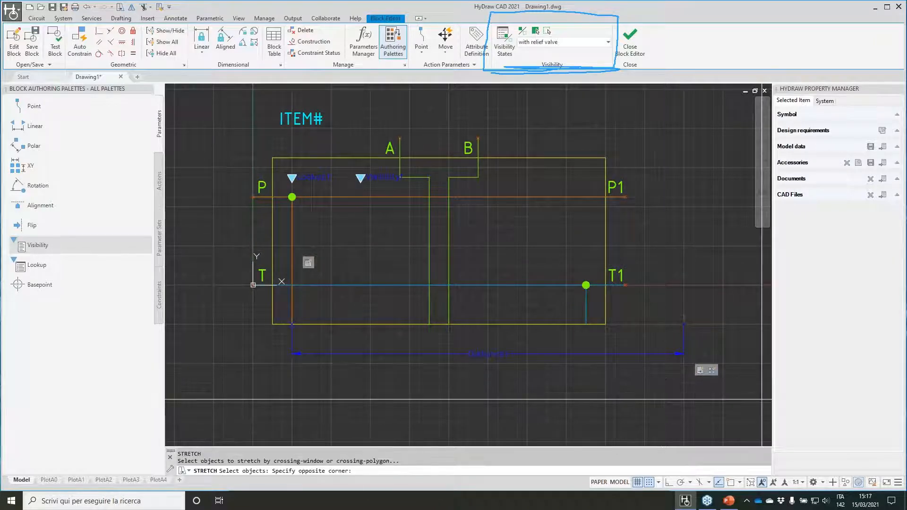
{"action": "left_click", "coordinate": [196, 313]}
{"action": "right_click", "coordinate": [213, 305]}
{"action": "left_click", "coordinate": [214, 354]}
{"action": "left_click", "coordinate": [214, 334]}
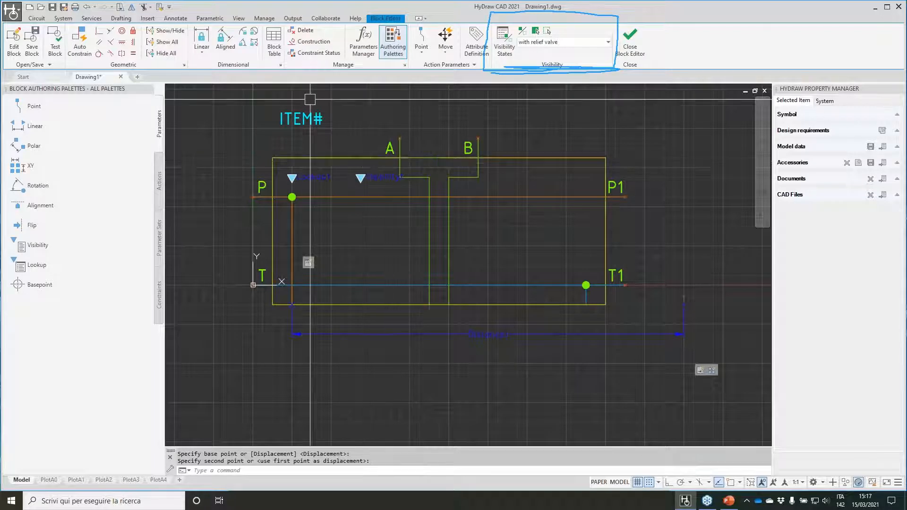
Stretch the horizontal segments of port lines A and B downward to below the P–P1 line
{"action": "key", "text": "Return"}
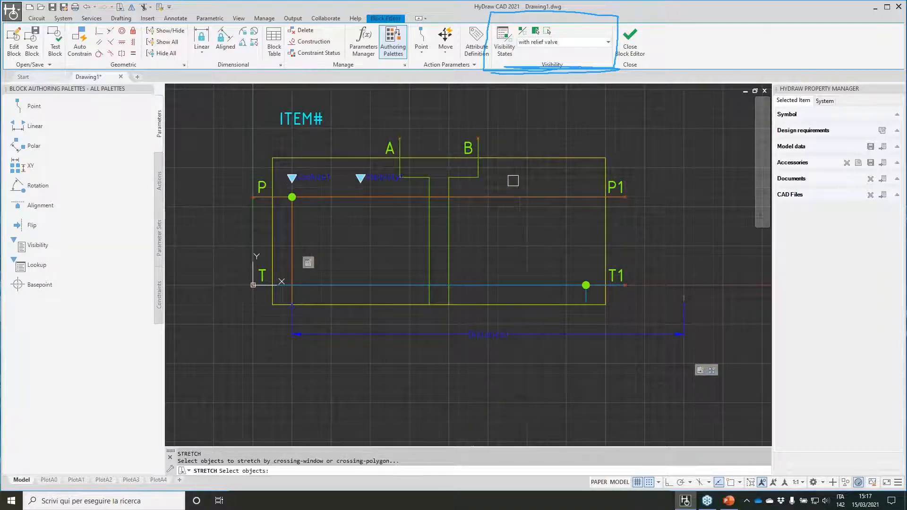
{"action": "left_click", "coordinate": [516, 179]}
{"action": "left_click", "coordinate": [368, 166]}
{"action": "key", "text": "Return"}
{"action": "left_click", "coordinate": [538, 177]}
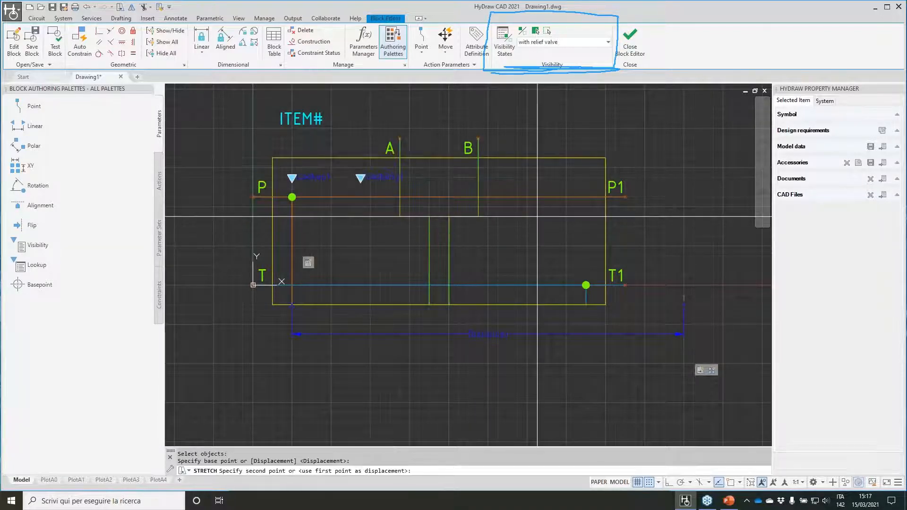
{"action": "left_click", "coordinate": [538, 216]}
Stretch the P–P1 line and the horizontal segments of ports A and B together upward, towards the rectangle's upper edge
{"action": "key", "text": "Return"}
{"action": "left_click", "coordinate": [696, 233]}
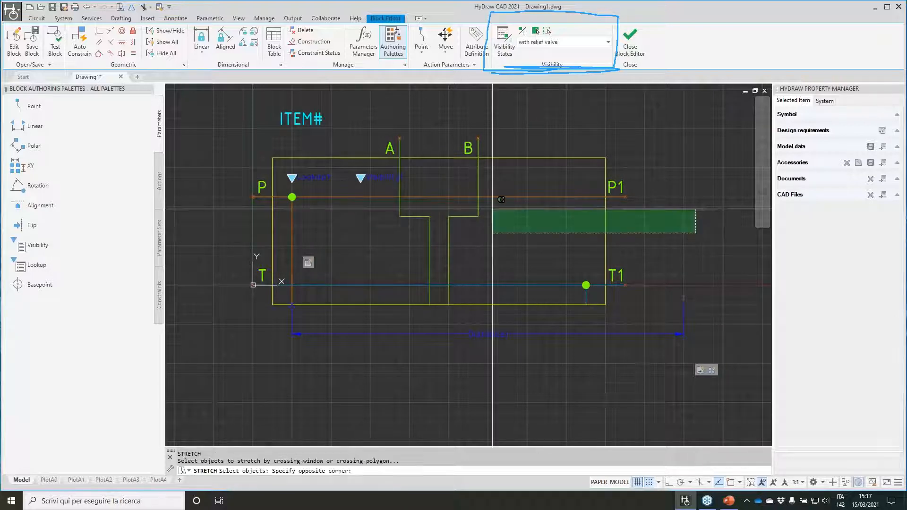
{"action": "left_click", "coordinate": [200, 168]}
{"action": "key", "text": "Return"}
{"action": "left_click", "coordinate": [251, 197]}
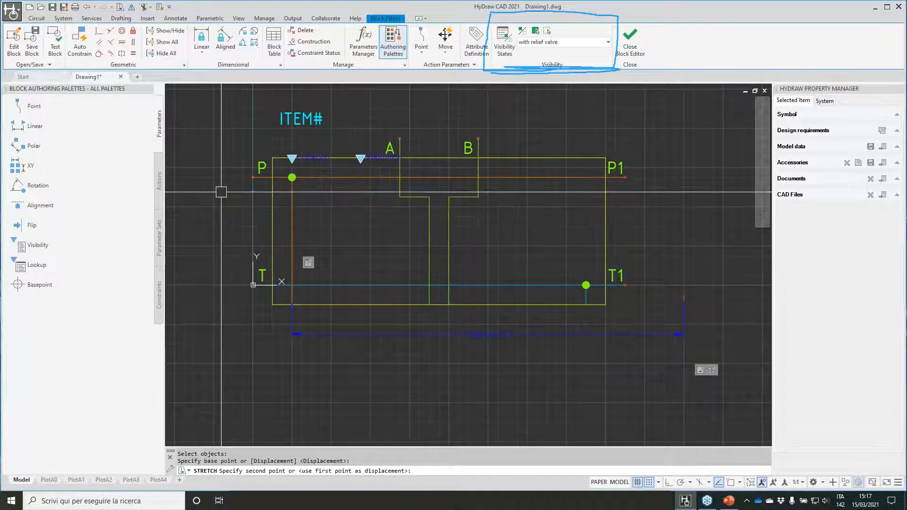
{"action": "left_click", "coordinate": [251, 178]}
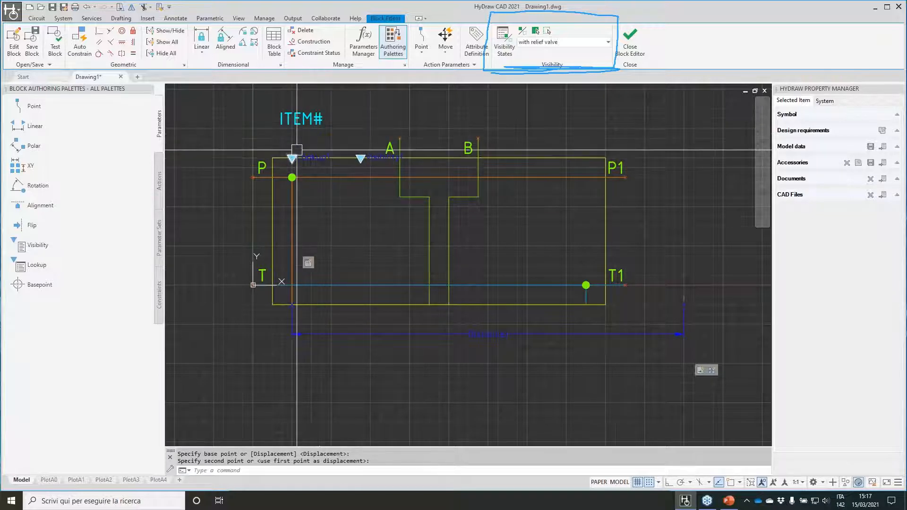
Search the Hydraulic Symbols library for "rel" and open the Pressure Control group of Screw-In Cartridge Valve
{"action": "left_click", "coordinate": [37, 19]}
{"action": "left_click", "coordinate": [15, 38]}
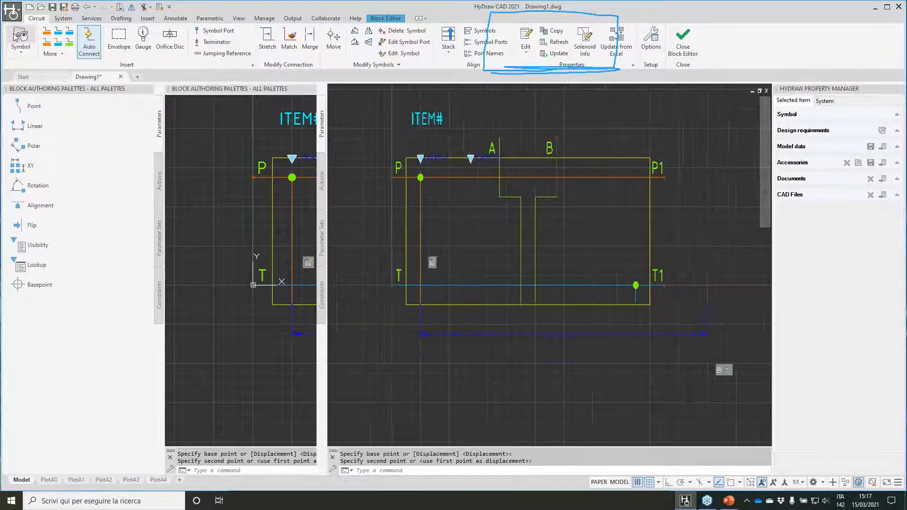
{"action": "left_click", "coordinate": [65, 132]}
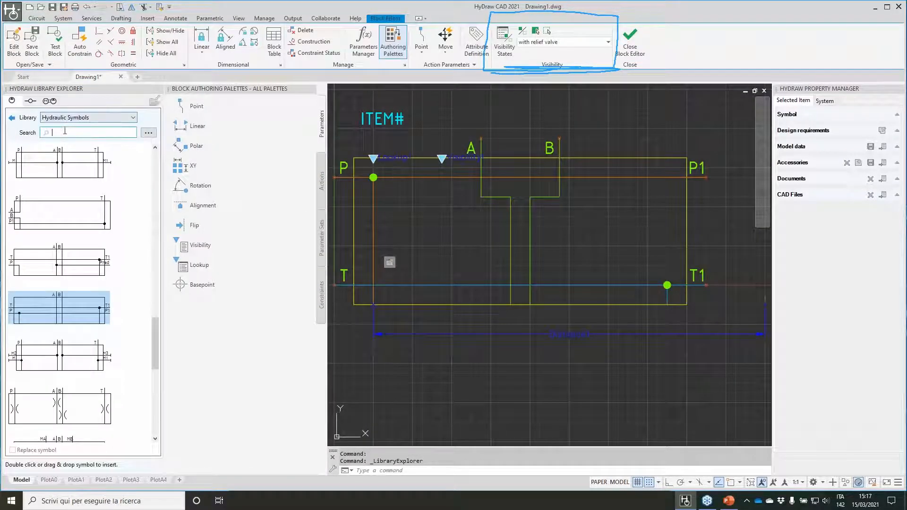
{"action": "type", "text": "rel"}
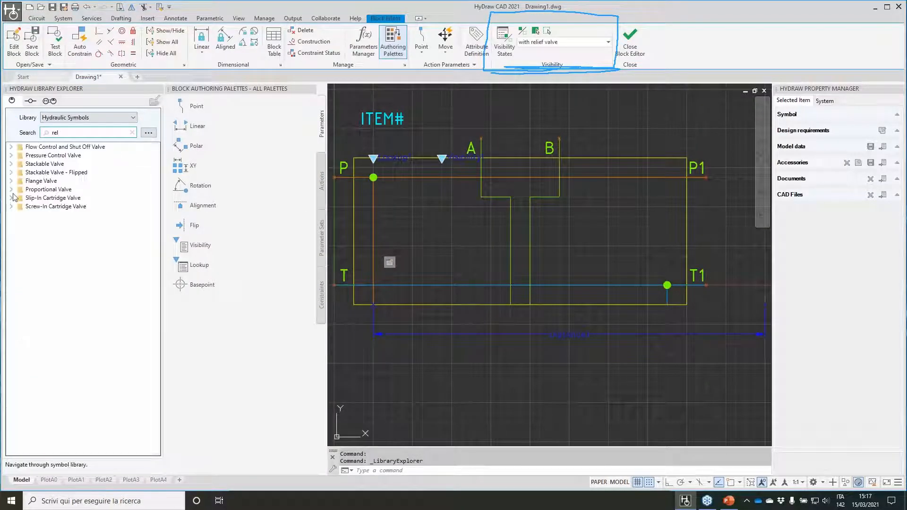
{"action": "left_click", "coordinate": [10, 207]}
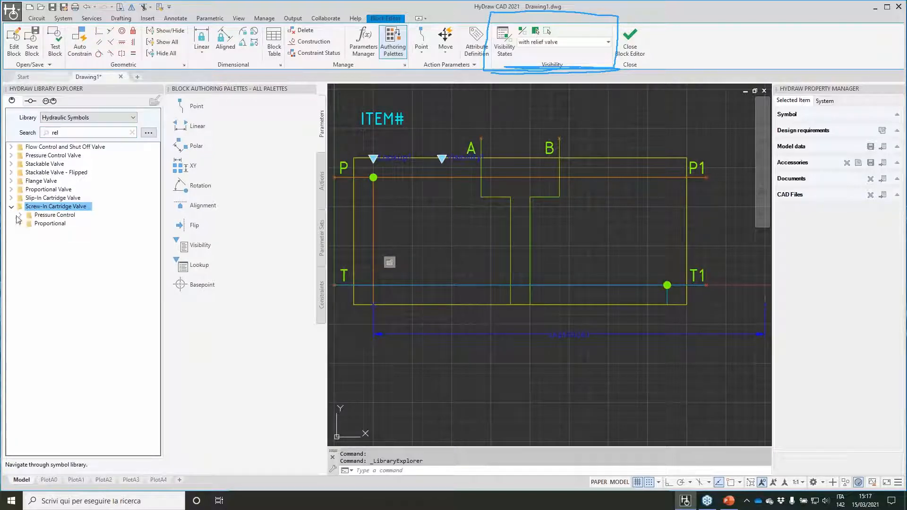
{"action": "left_click", "coordinate": [21, 216]}
{"action": "double_click", "coordinate": [47, 215]}
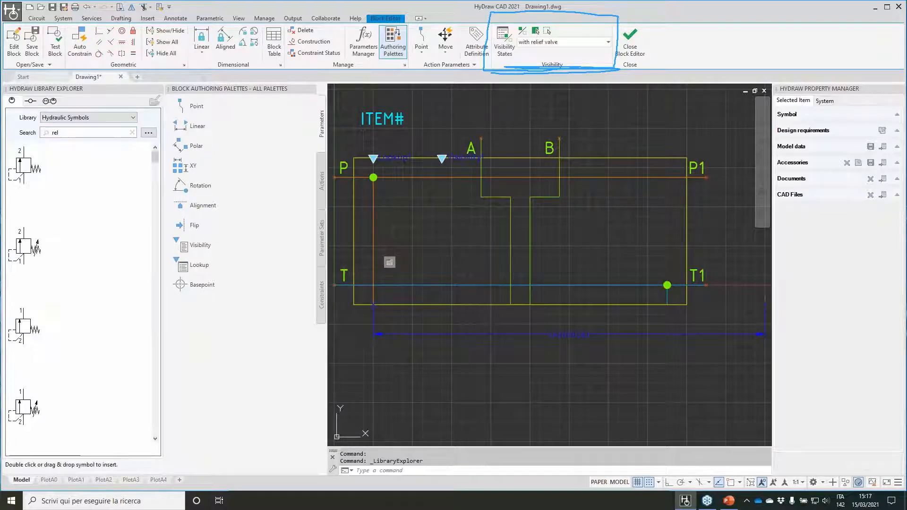
Insert the adjustable relief valve with port 2 above port 1 beside the subplate and explode it
{"action": "double_click", "coordinate": [27, 254]}
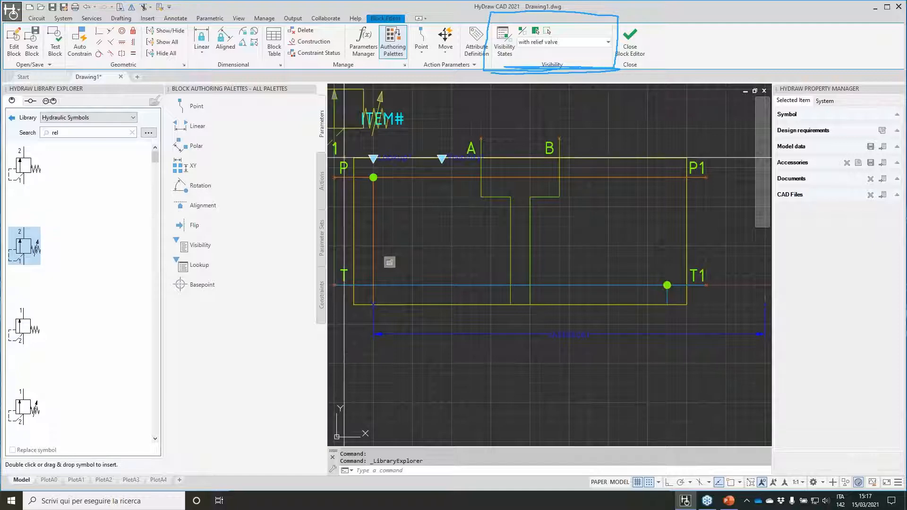
{"action": "scroll", "coordinate": [521, 227], "scroll_direction": "down", "scroll_amount": 2}
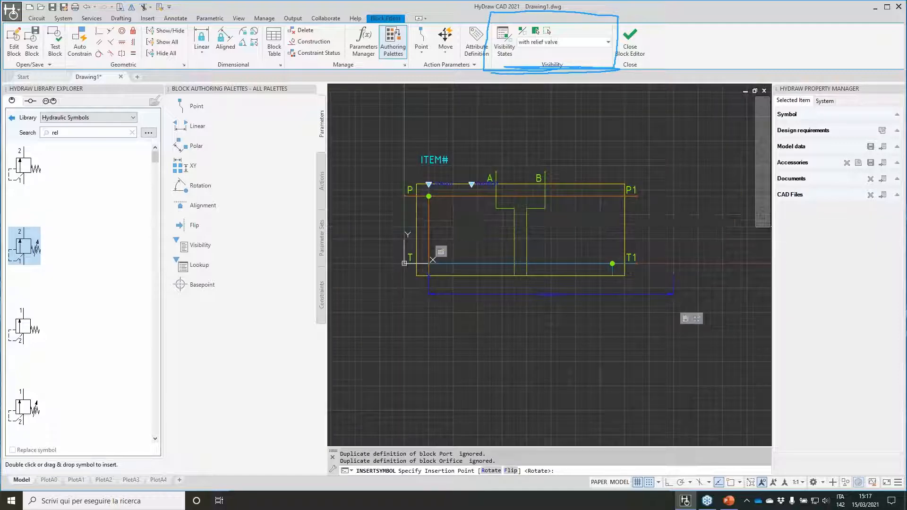
{"action": "left_click", "coordinate": [705, 244]}
{"action": "scroll", "coordinate": [587, 208], "scroll_direction": "up", "scroll_amount": 3}
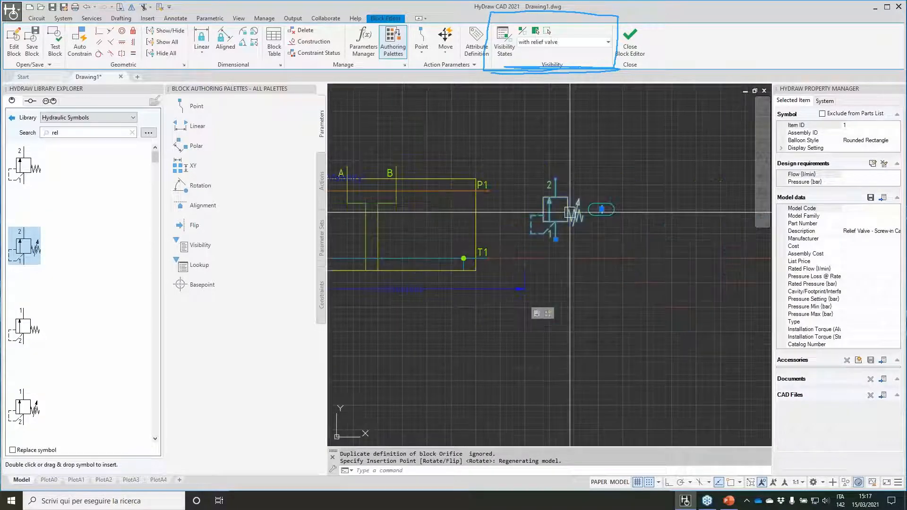
{"action": "type", "text": "EXPLODE"}
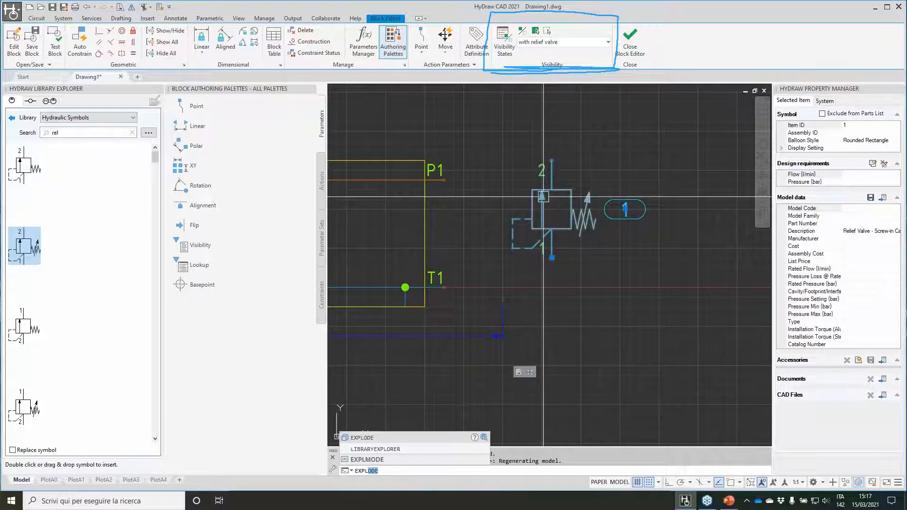
{"action": "key", "text": "Return"}
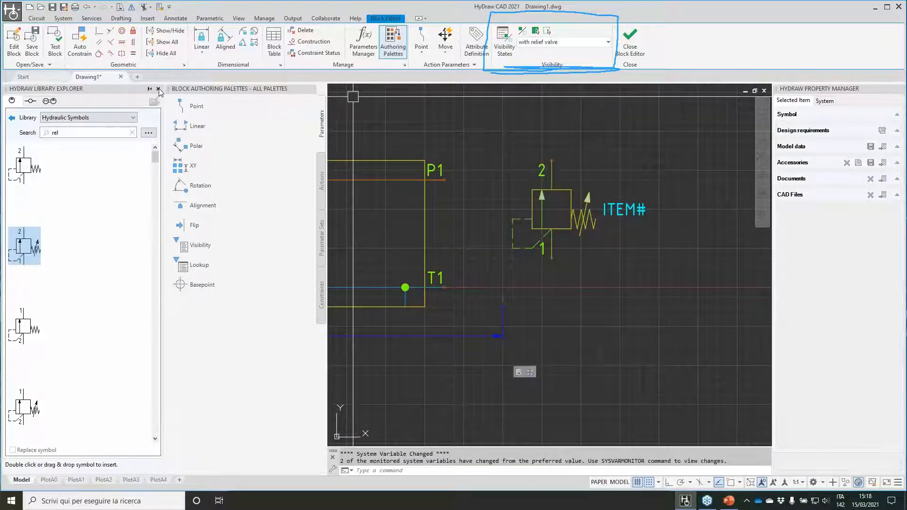
Close the library explorer and delete the exploded relief valve's ITEM# text and port 2
{"action": "left_click", "coordinate": [158, 89]}
{"action": "left_click", "coordinate": [535, 189]}
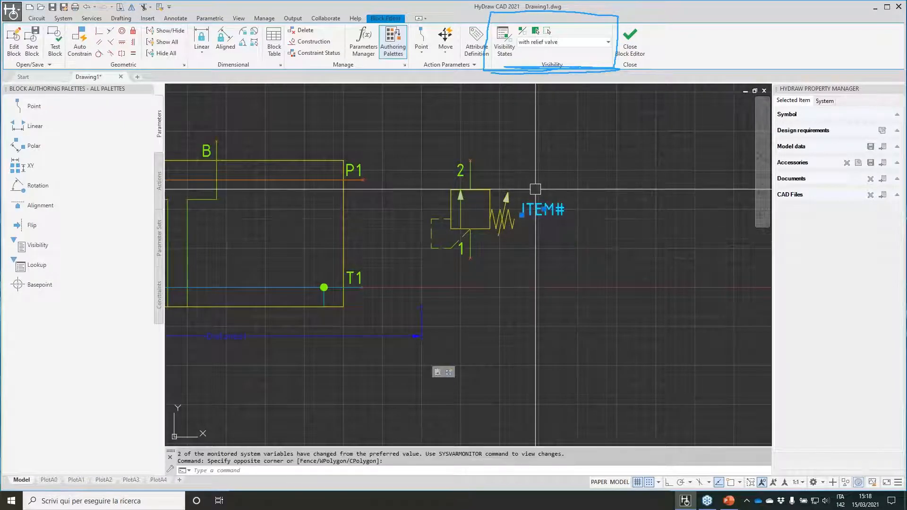
{"action": "left_click", "coordinate": [458, 169]}
{"action": "key", "text": "Delete"}
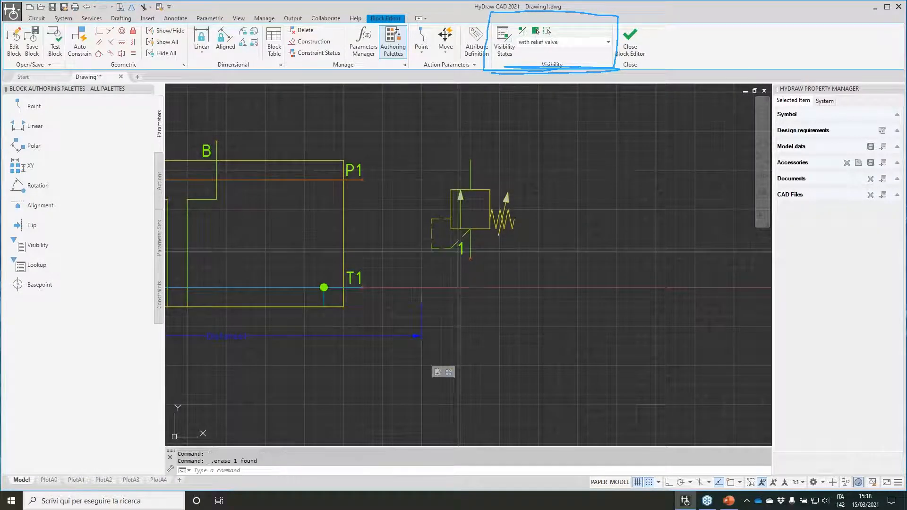
Rotate the whole exploded relief valve 180° about the centre of its square so the arrow points downward
{"action": "left_click", "coordinate": [519, 262]}
{"action": "left_click", "coordinate": [411, 140]}
{"action": "right_click", "coordinate": [447, 159]}
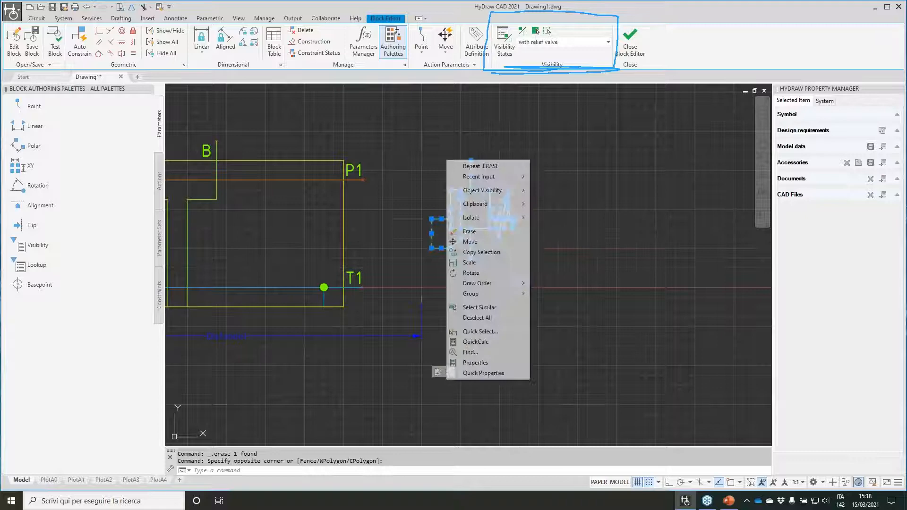
{"action": "left_click", "coordinate": [471, 273]}
{"action": "left_click", "coordinate": [471, 208]}
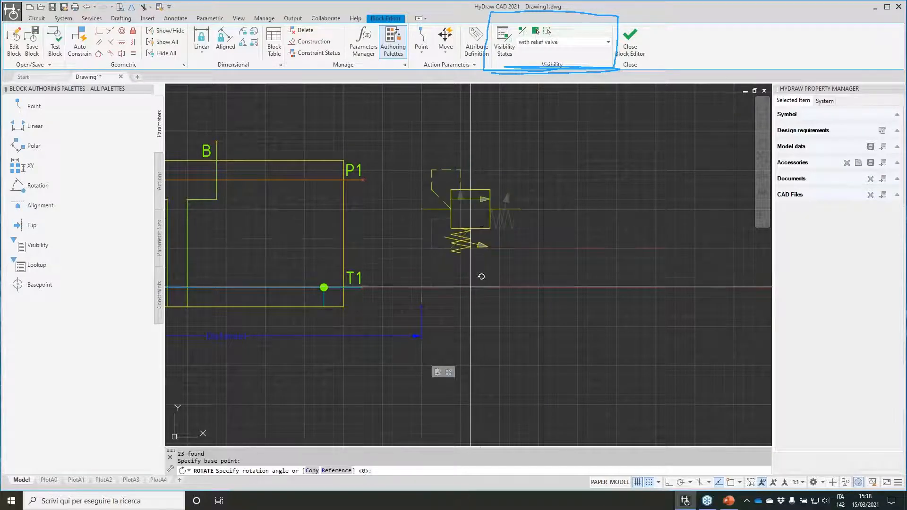
{"action": "left_click", "coordinate": [373, 205]}
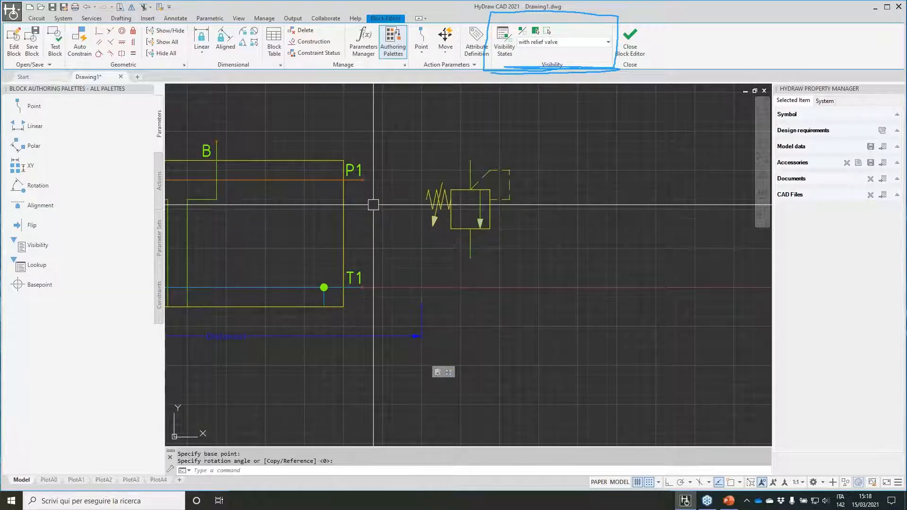
Move the relief valve between ports P and A with its lower line ending on the T line, and extend its upper line to the P line
{"action": "left_click", "coordinate": [389, 131]}
{"action": "left_click", "coordinate": [547, 285]}
{"action": "type", "text": "m"}
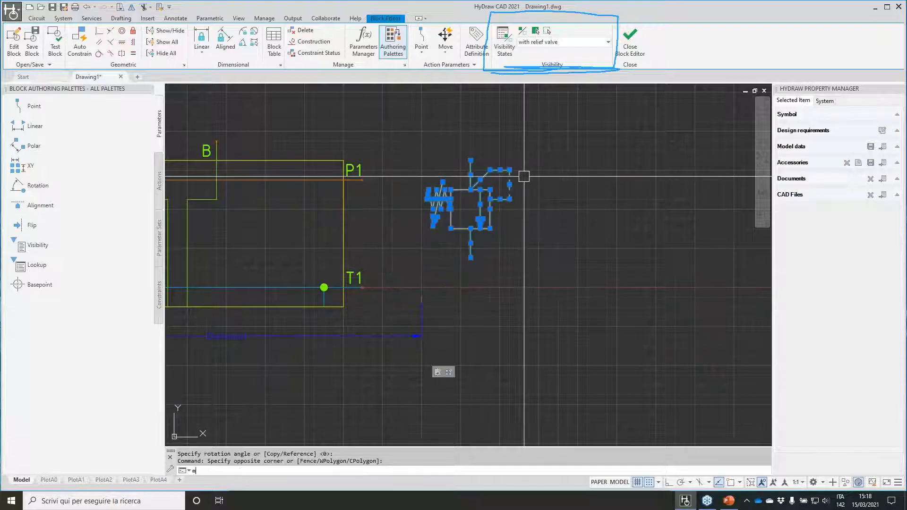
{"action": "key", "text": "Return"}
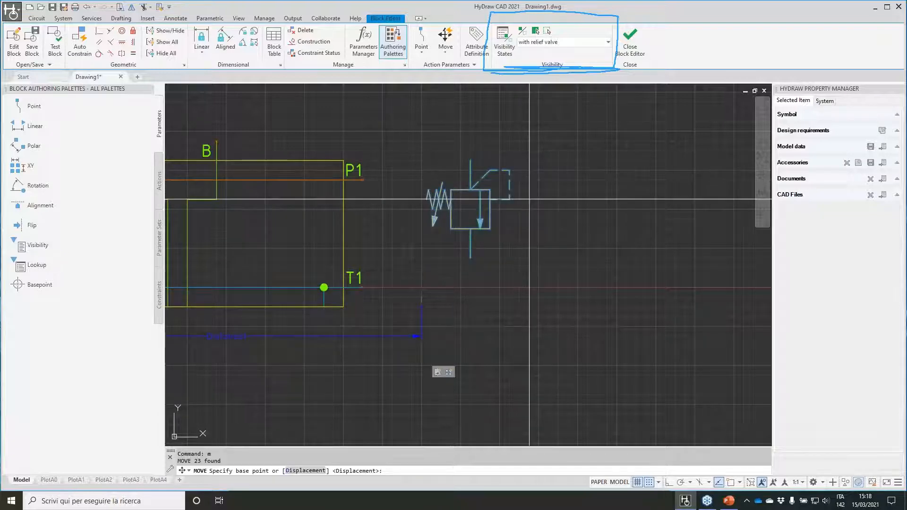
{"action": "left_click", "coordinate": [471, 161]}
{"action": "middle_click_drag", "start_coordinate": [331, 190], "coordinate": [720, 179]}
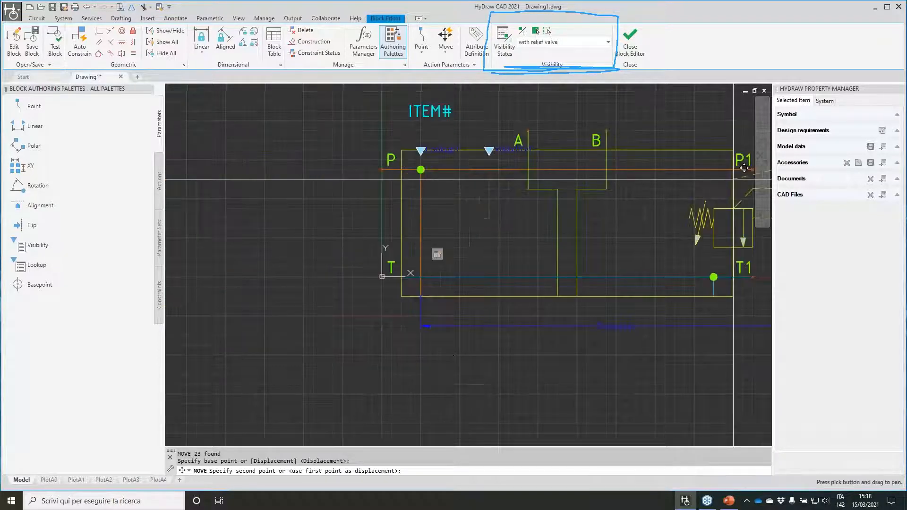
{"action": "scroll", "coordinate": [474, 175], "scroll_direction": "up", "scroll_amount": 2}
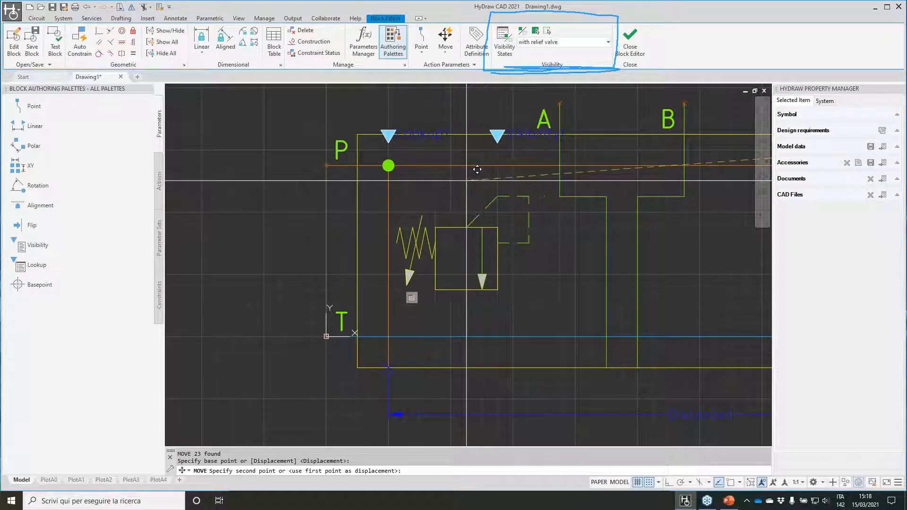
{"action": "left_click", "coordinate": [468, 184]}
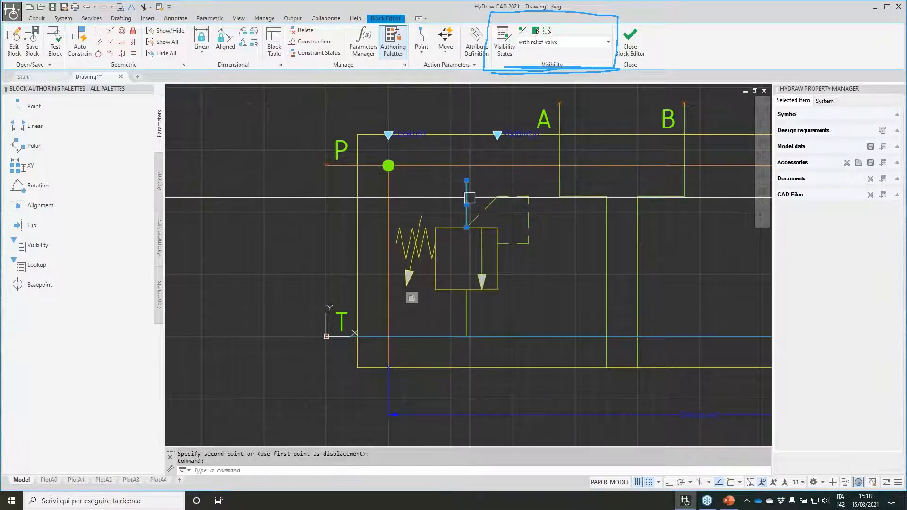
{"action": "key", "text": "Escape"}
{"action": "key", "text": "Escape"}
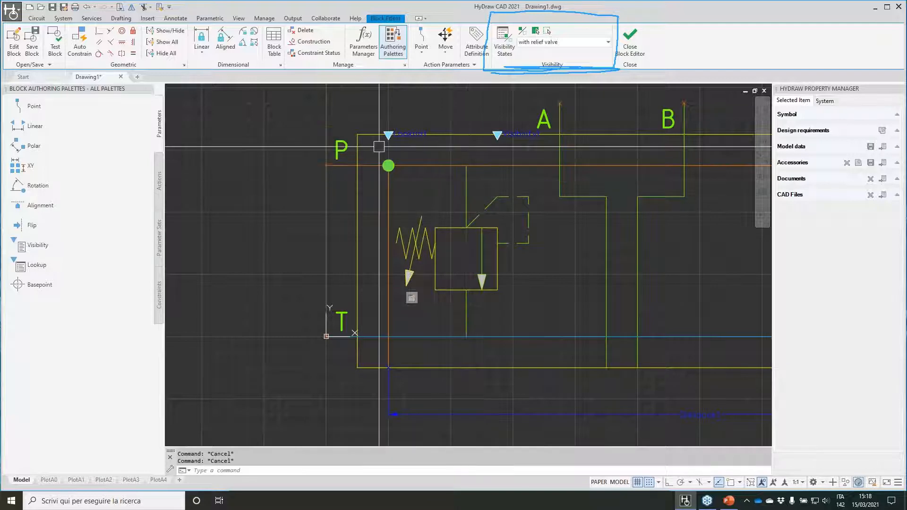
Copy the green junction dot to the relief valve line's intersections with the P and T lines
{"action": "left_click", "coordinate": [370, 146]}
{"action": "left_click", "coordinate": [409, 172]}
{"action": "right_click", "coordinate": [405, 171]}
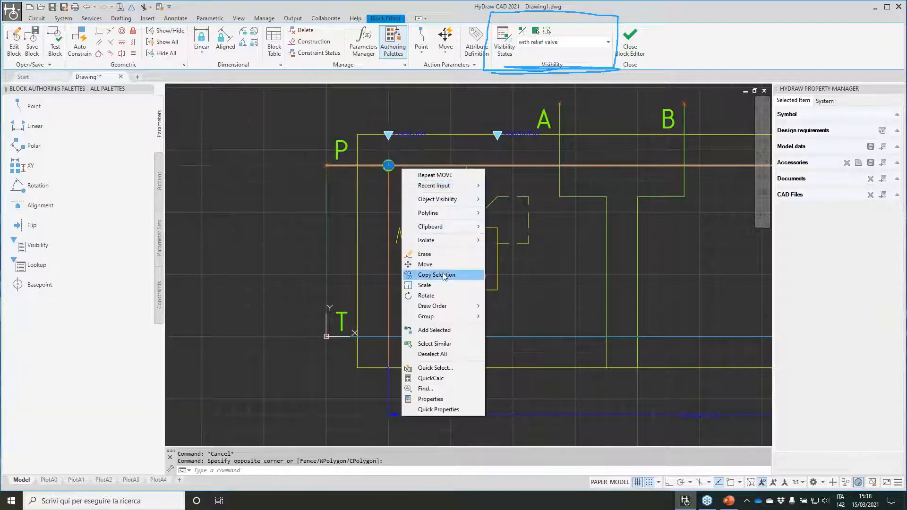
{"action": "left_click", "coordinate": [437, 275]}
{"action": "left_click", "coordinate": [389, 166]}
{"action": "left_click", "coordinate": [467, 166]}
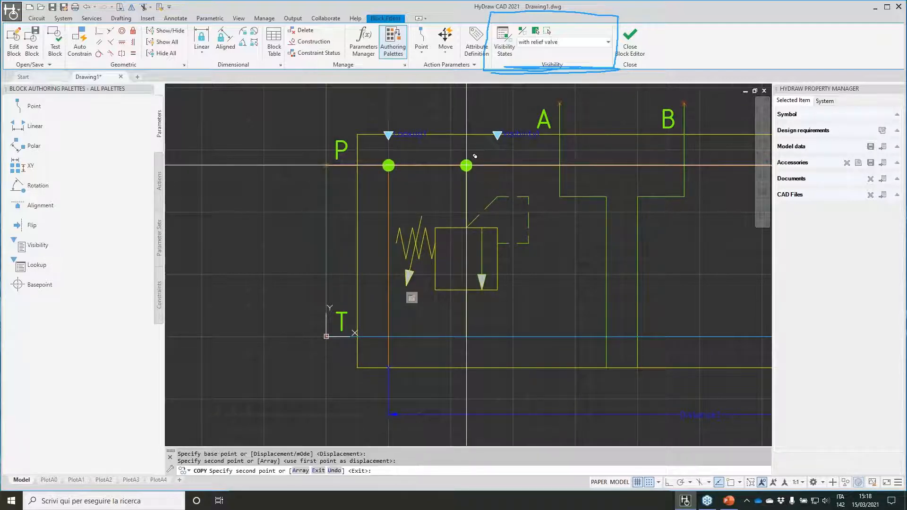
{"action": "left_click", "coordinate": [466, 337]}
{"action": "key", "text": "Escape"}
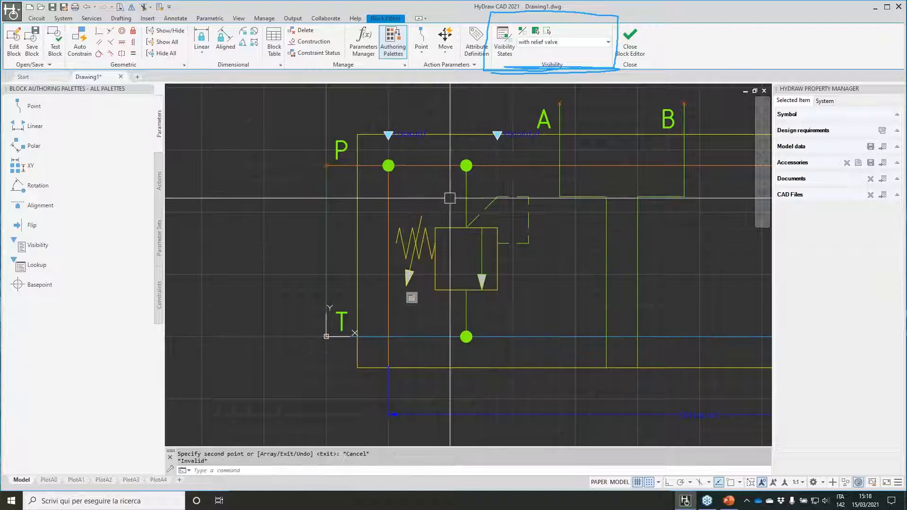
Match the properties of the P line onto the relief valve's upper connection line
{"action": "left_click", "coordinate": [130, 20]}
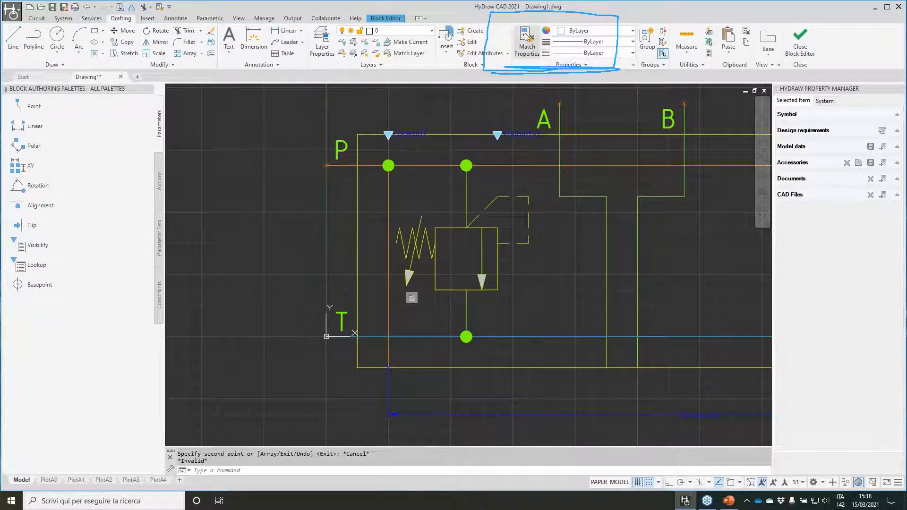
{"action": "left_click", "coordinate": [527, 37]}
{"action": "left_click", "coordinate": [492, 166]}
{"action": "left_click", "coordinate": [461, 189]}
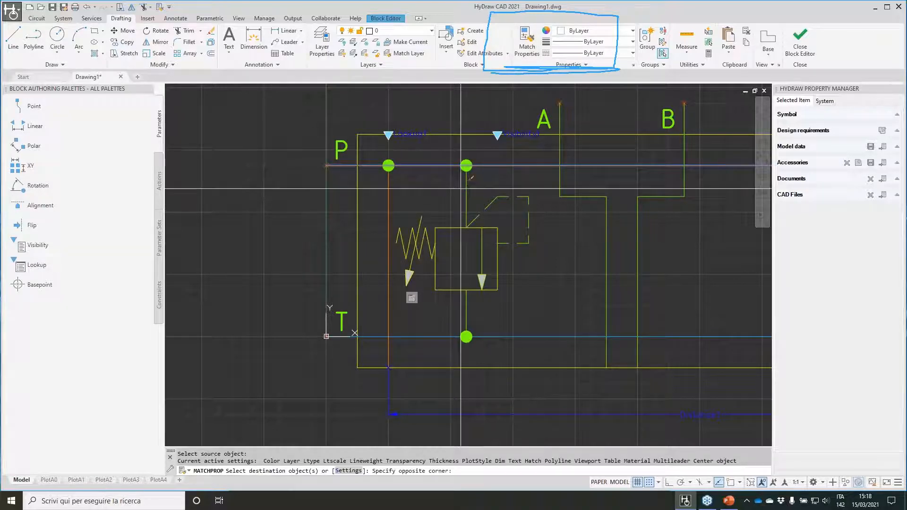
{"action": "left_click", "coordinate": [470, 178]}
{"action": "left_click", "coordinate": [474, 178]}
{"action": "left_click", "coordinate": [433, 183]}
{"action": "key", "text": "Return"}
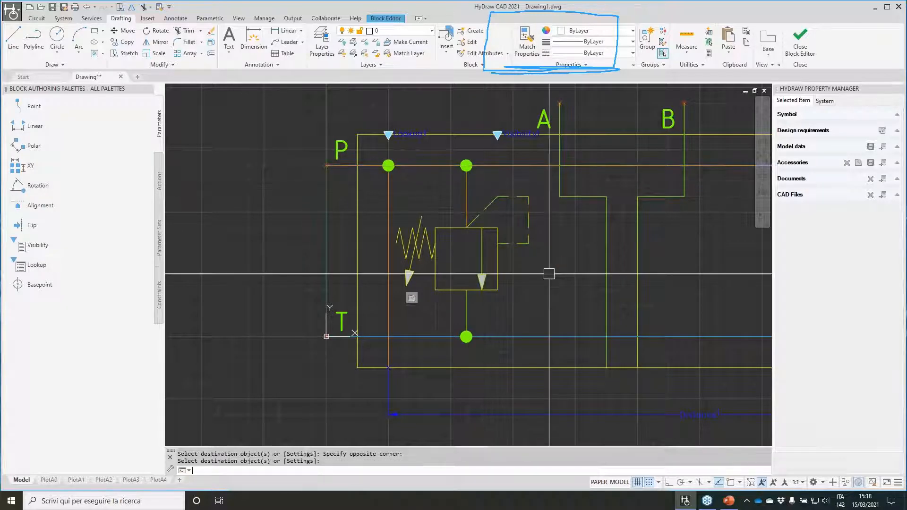
Match the properties of the T line onto the relief valve's lower connection line
{"action": "key", "text": "Return"}
{"action": "left_click", "coordinate": [511, 337]}
{"action": "left_click", "coordinate": [467, 311]}
{"action": "key", "text": "Return"}
{"action": "key", "text": "Escape"}
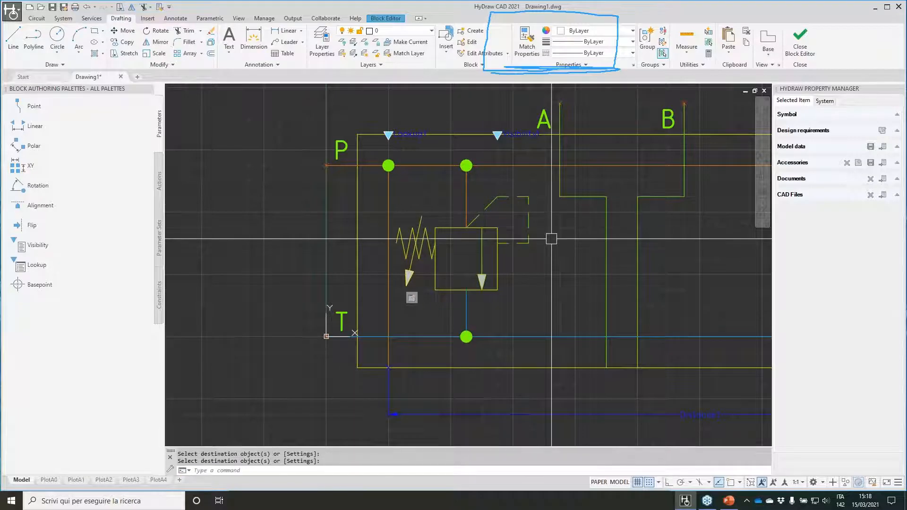
Check the block in the "without relief valve" visibility state and return to "with relief valve"
{"action": "scroll", "coordinate": [551, 242], "scroll_direction": "down", "scroll_amount": 4}
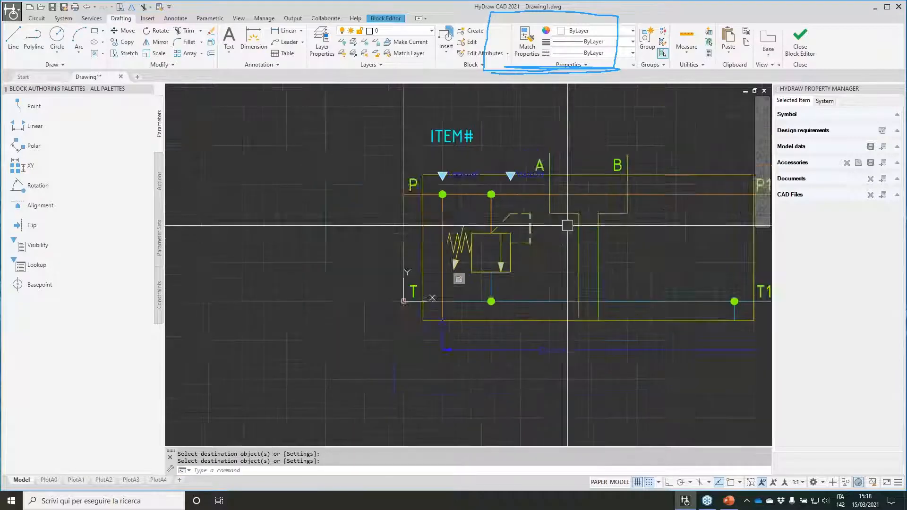
{"action": "left_click", "coordinate": [371, 18]}
{"action": "left_click", "coordinate": [607, 43]}
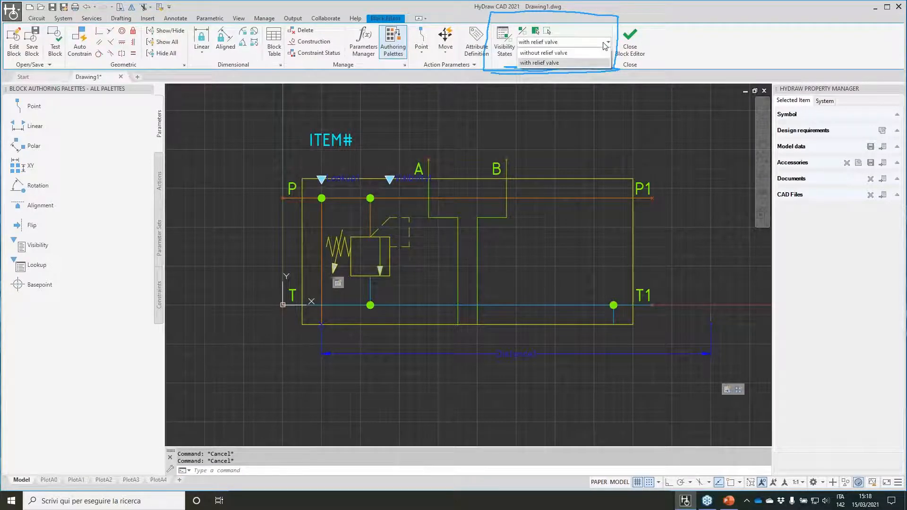
{"action": "left_click", "coordinate": [554, 54]}
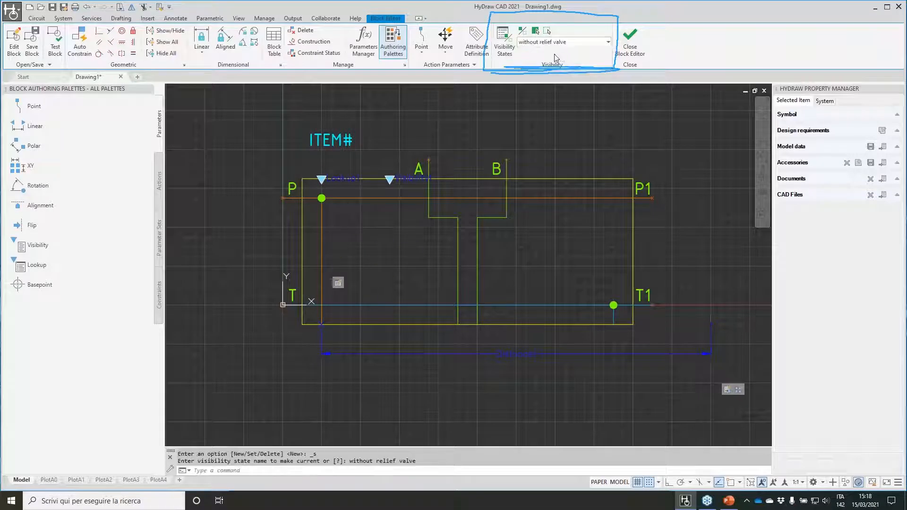
{"action": "left_click", "coordinate": [602, 45]}
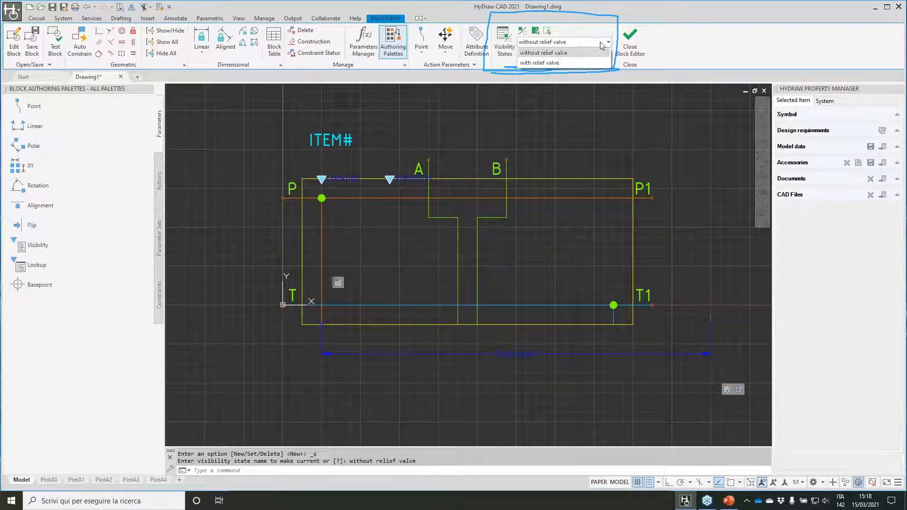
{"action": "left_click", "coordinate": [546, 63]}
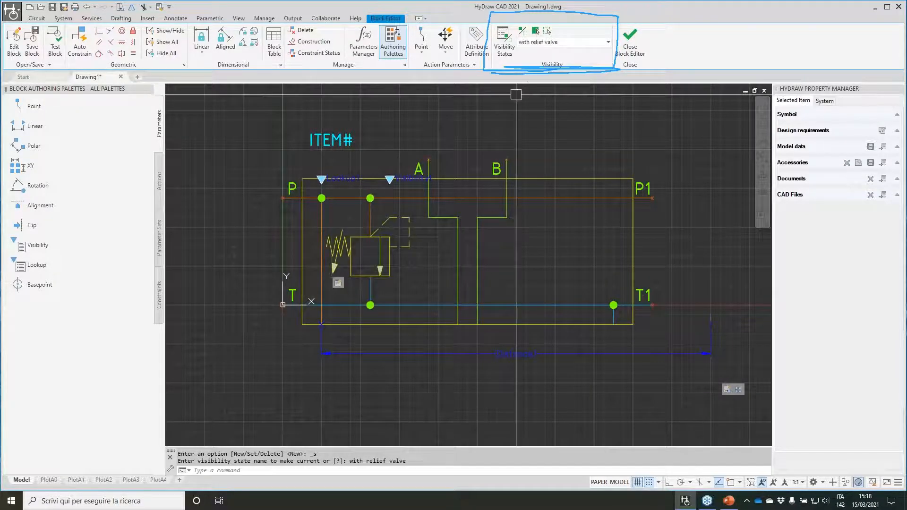
Close the block editor saving the changes, and set the manifold to 4 stations
{"action": "left_click", "coordinate": [631, 46]}
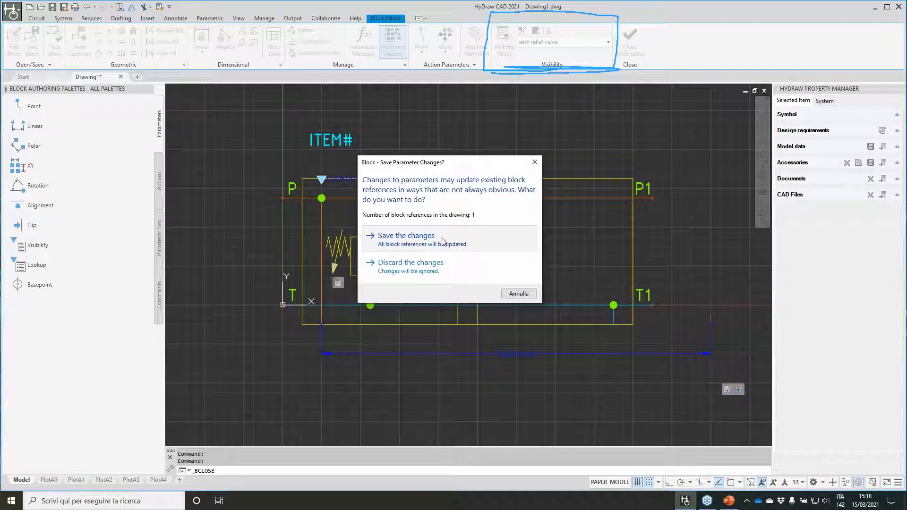
{"action": "left_click", "coordinate": [443, 238]}
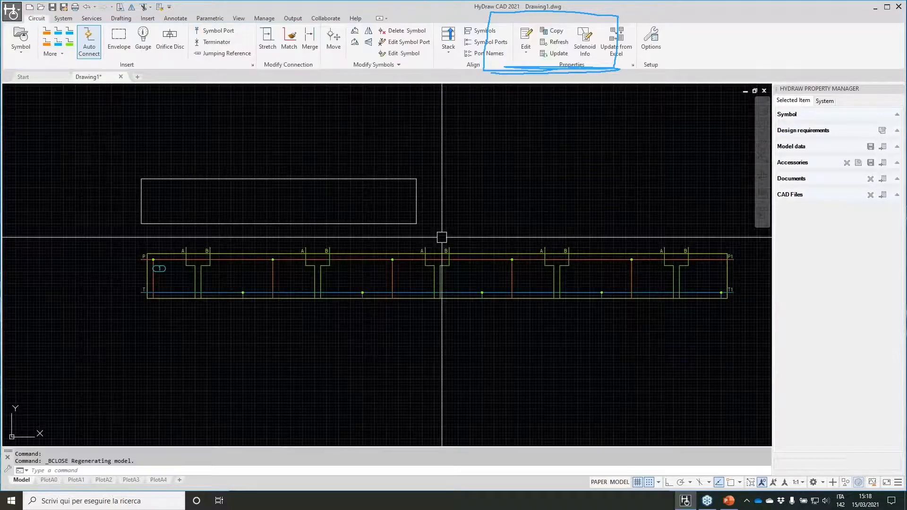
{"action": "left_click", "coordinate": [364, 257]}
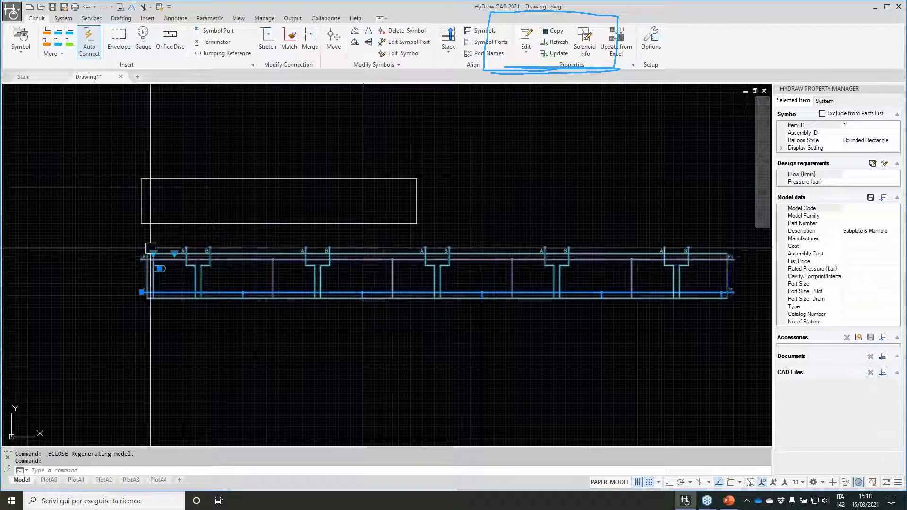
{"action": "left_click", "coordinate": [153, 254]}
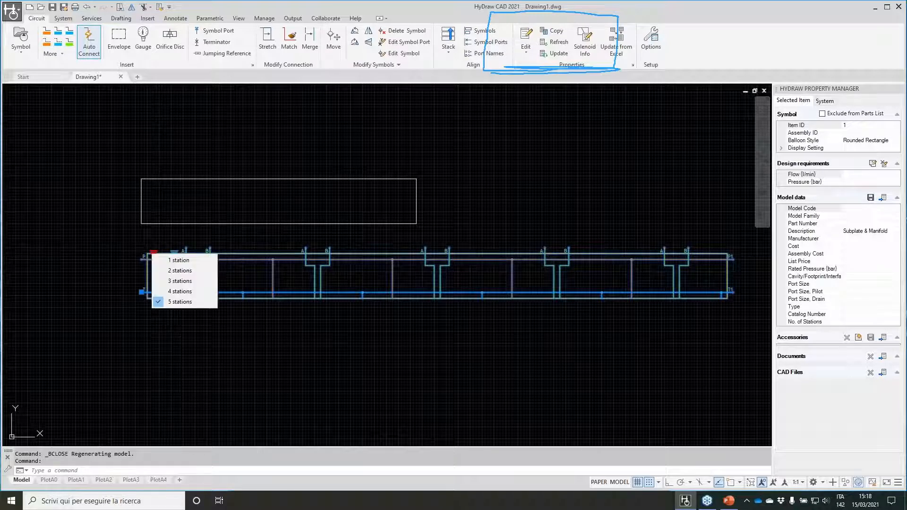
{"action": "left_click", "coordinate": [186, 291]}
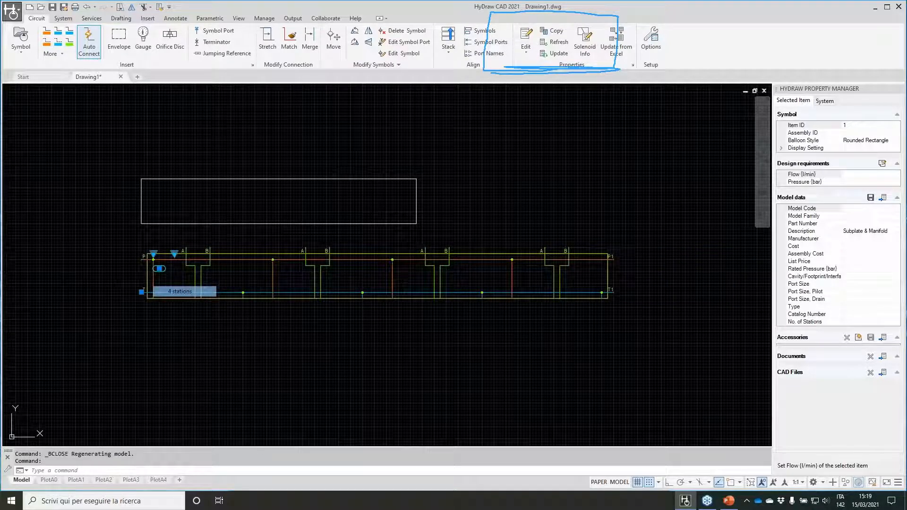
Try the manifold's "with relief valve" state and switch it back to "without relief valve"
{"action": "left_click", "coordinate": [175, 254]}
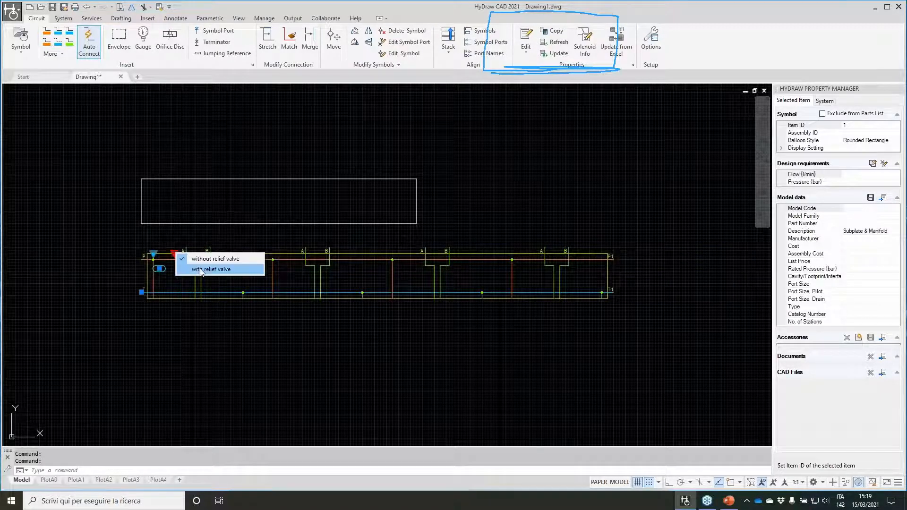
{"action": "left_click", "coordinate": [201, 270]}
{"action": "left_click", "coordinate": [173, 254]}
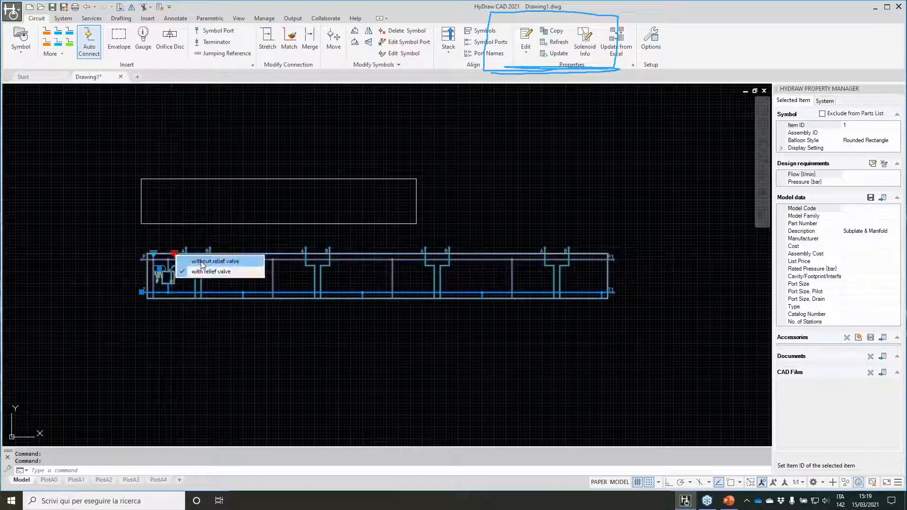
{"action": "left_click", "coordinate": [201, 263]}
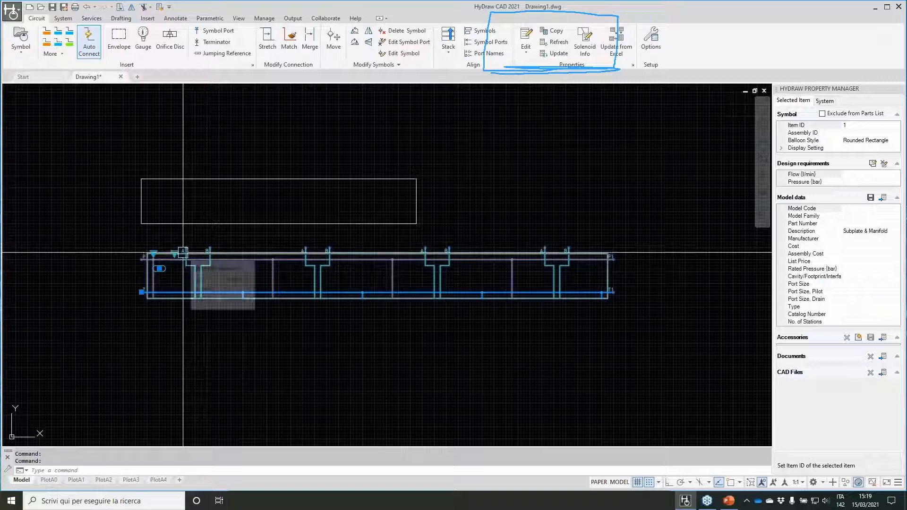
Reopen the manifold block for editing and make its "with relief valve" visibility state current
{"action": "scroll", "coordinate": [183, 252], "scroll_direction": "up", "scroll_amount": 2}
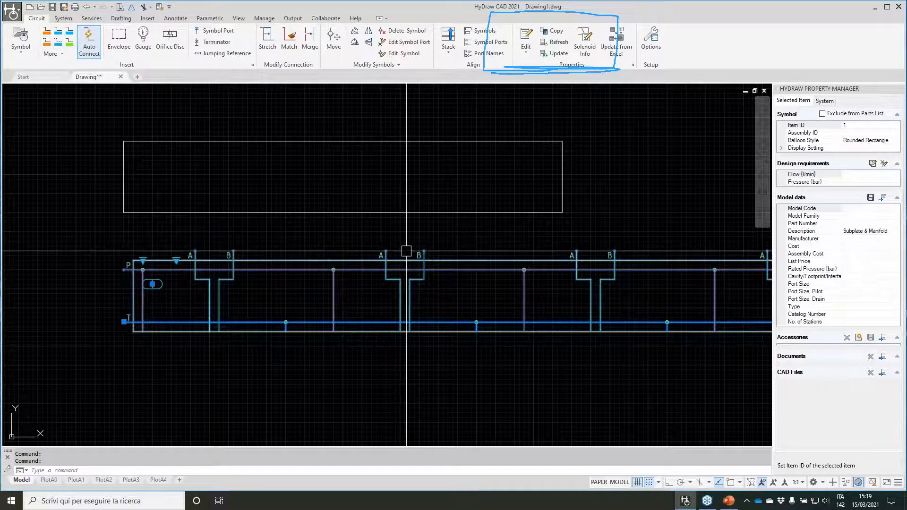
{"action": "scroll", "coordinate": [406, 252], "scroll_direction": "down", "scroll_amount": 2}
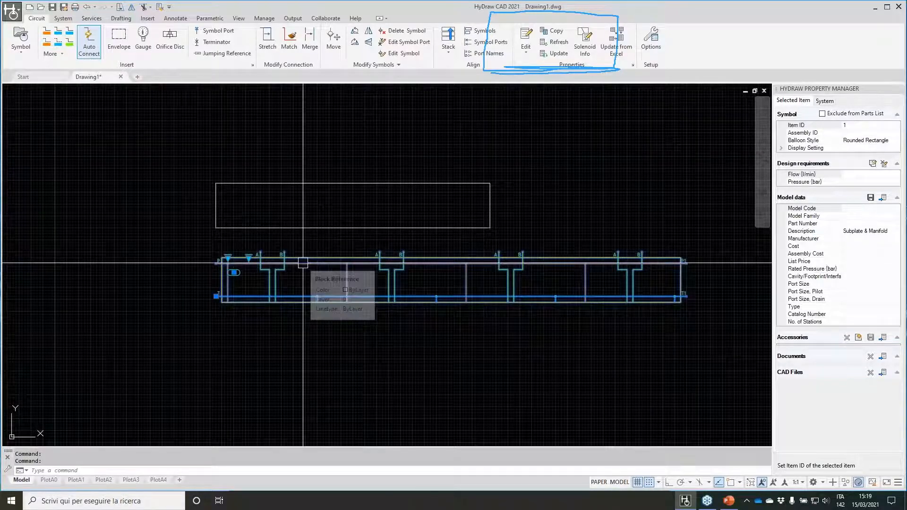
{"action": "scroll", "coordinate": [303, 262], "scroll_direction": "up", "scroll_amount": 3}
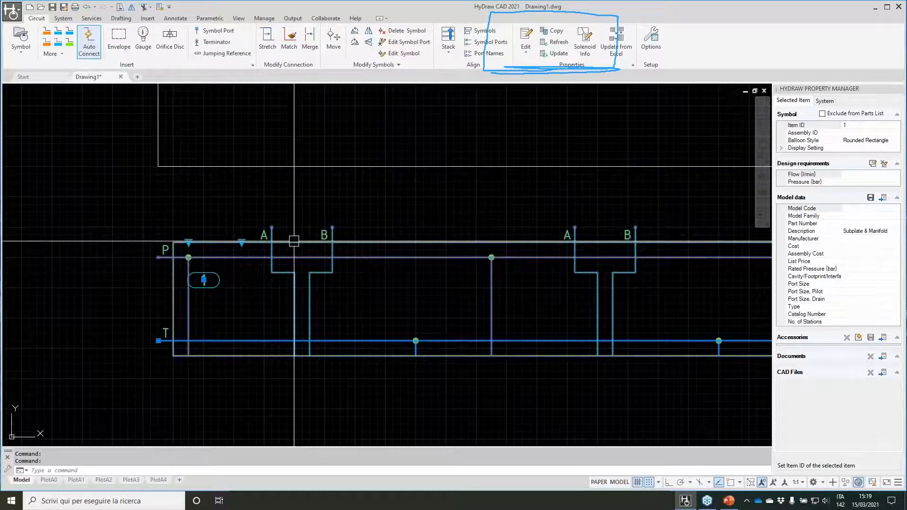
{"action": "right_click", "coordinate": [274, 253]}
{"action": "left_click", "coordinate": [302, 210]}
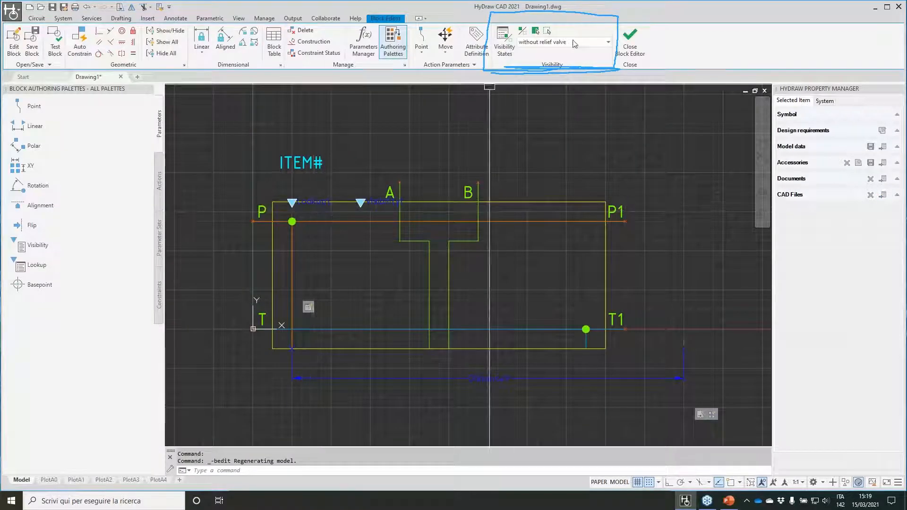
{"action": "left_click", "coordinate": [608, 42]}
{"action": "left_click", "coordinate": [542, 62]}
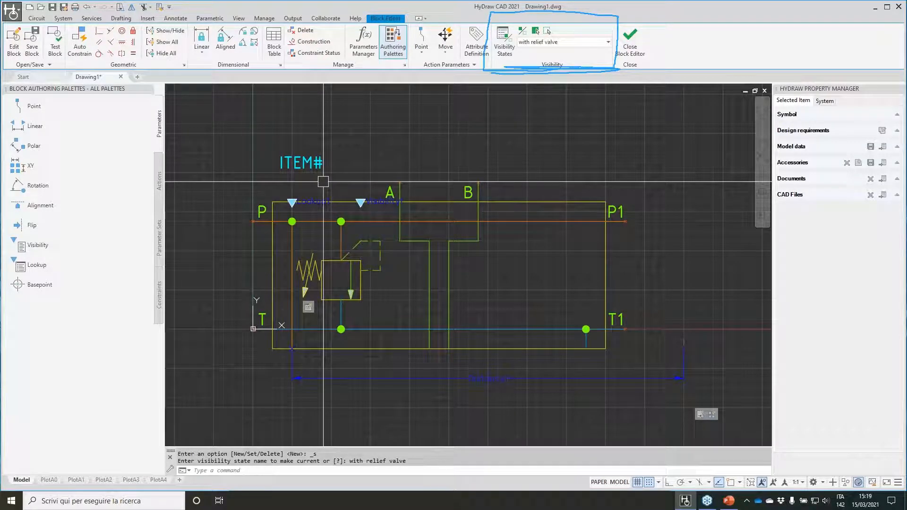
Stretch the P line with its labels, the relief valve and the A and B channel bends slightly downward
{"action": "left_click", "coordinate": [120, 9]}
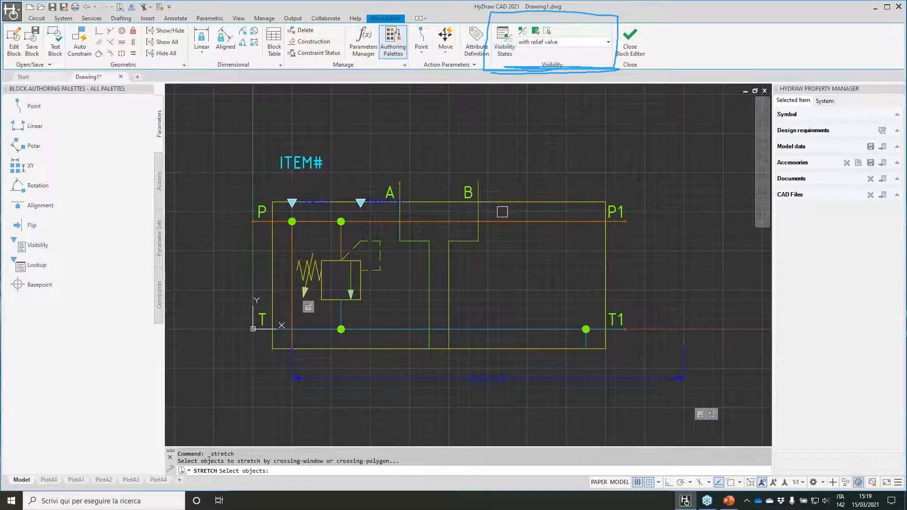
{"action": "left_click", "coordinate": [706, 314]}
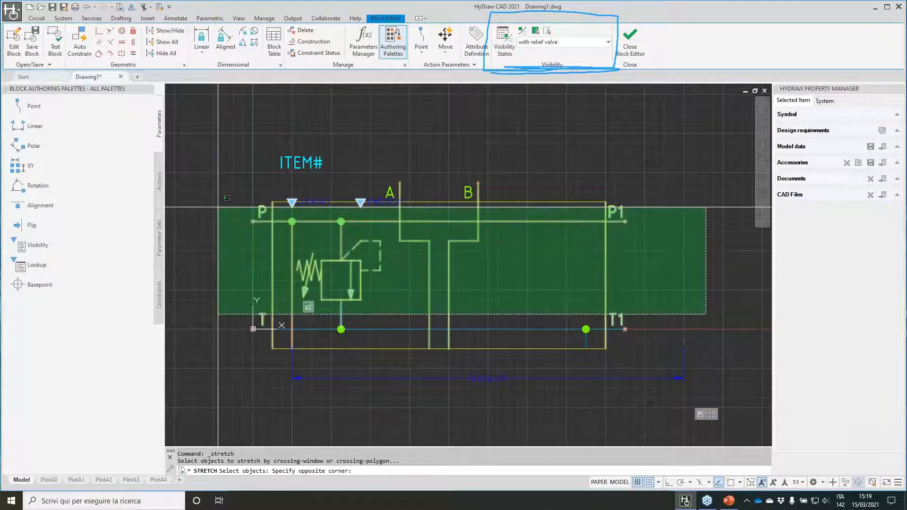
{"action": "left_click", "coordinate": [206, 211]}
{"action": "key", "text": "Return"}
{"action": "left_click", "coordinate": [204, 211]}
{"action": "left_click", "coordinate": [203, 220]}
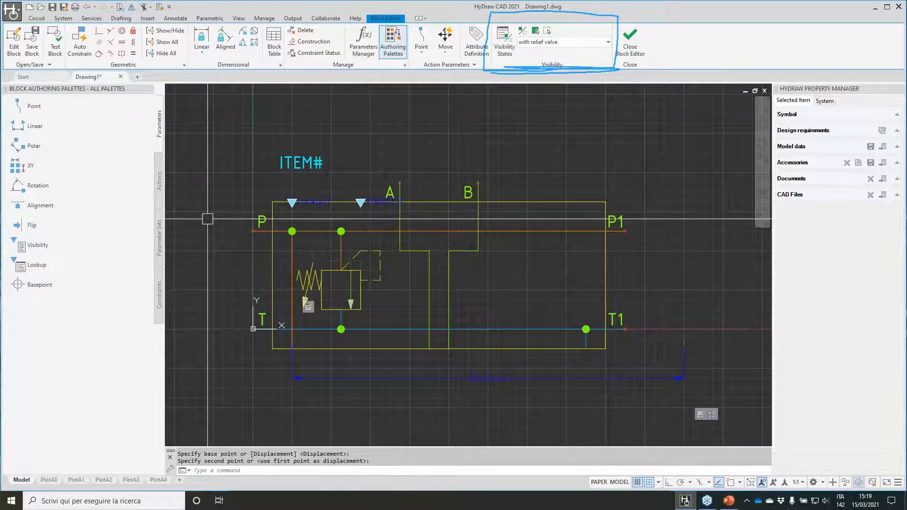
Stretch the horizontal bends of the A and B channels upward, above the P line
{"action": "key", "text": "Return"}
{"action": "left_click", "coordinate": [504, 263]}
{"action": "left_click", "coordinate": [388, 244]}
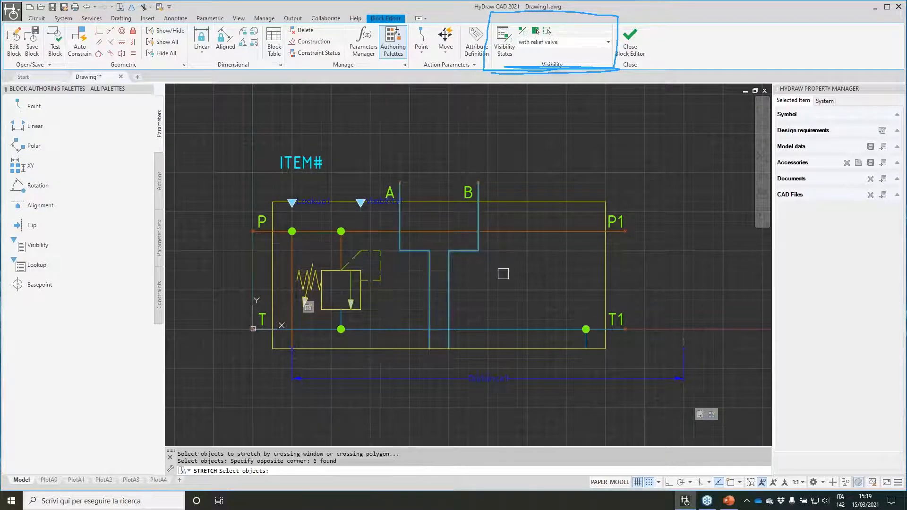
{"action": "key", "text": "Return"}
{"action": "left_click", "coordinate": [527, 281]}
{"action": "left_click", "coordinate": [527, 243]}
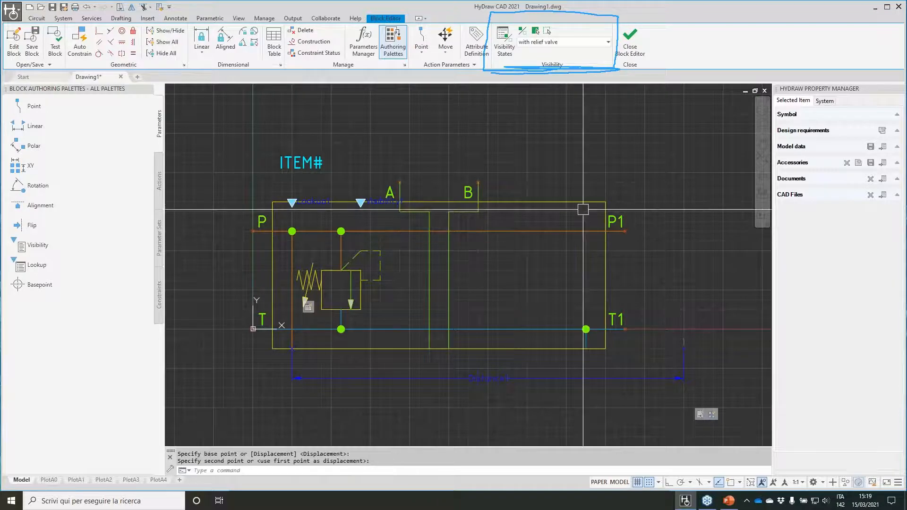
Stretch the frame's upper edge, together with the A and B port ends and labels, slightly upward
{"action": "key", "text": "Return"}
{"action": "left_click", "coordinate": [681, 203]}
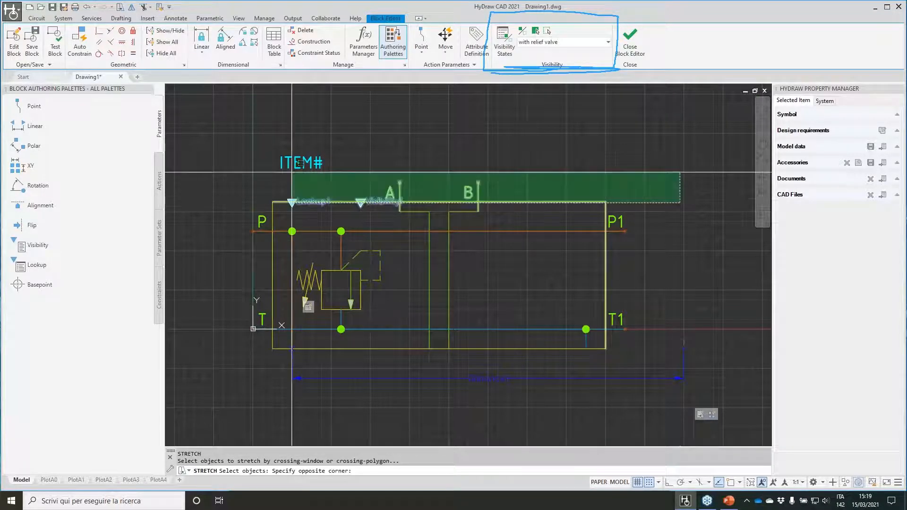
{"action": "left_click", "coordinate": [228, 169]}
{"action": "key", "text": "Return"}
{"action": "left_click", "coordinate": [222, 193]}
{"action": "left_click", "coordinate": [221, 183]}
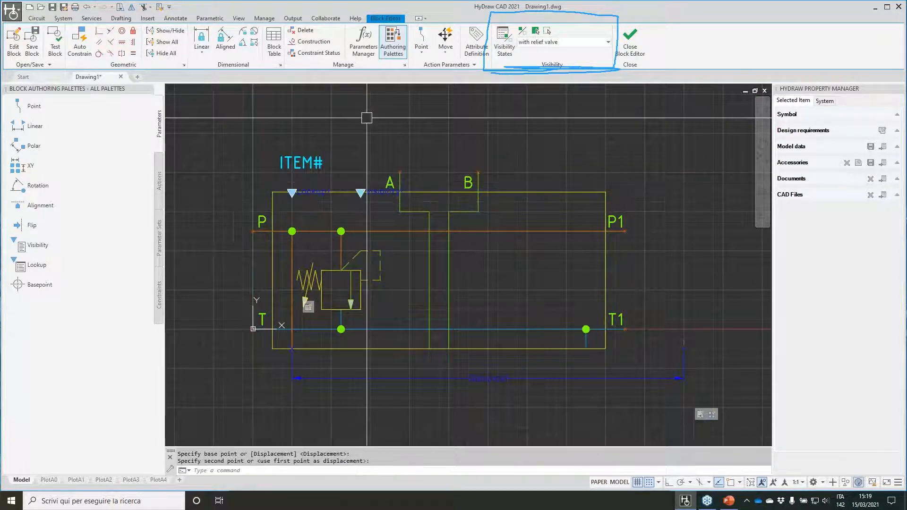
Move the lookup and visibility parameter grips down inside the frame, just above the P line
{"action": "left_click", "coordinate": [273, 178]}
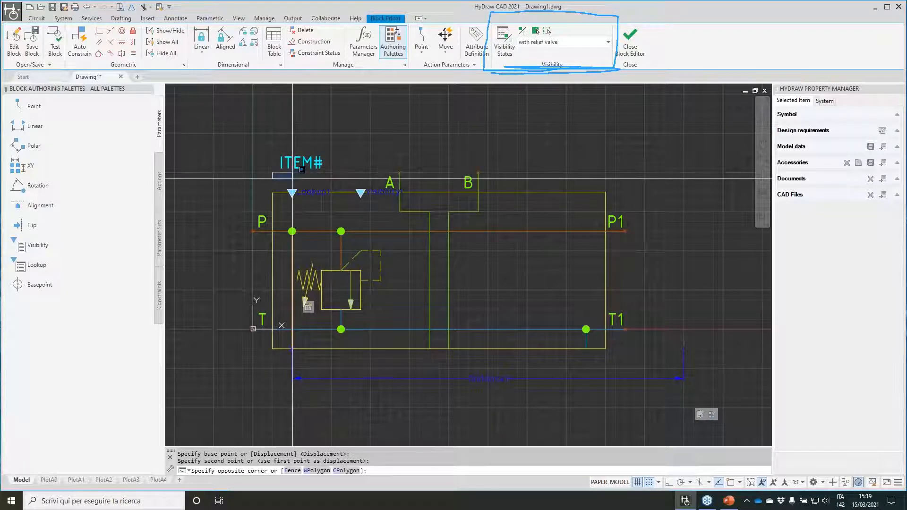
{"action": "left_click", "coordinate": [412, 203]}
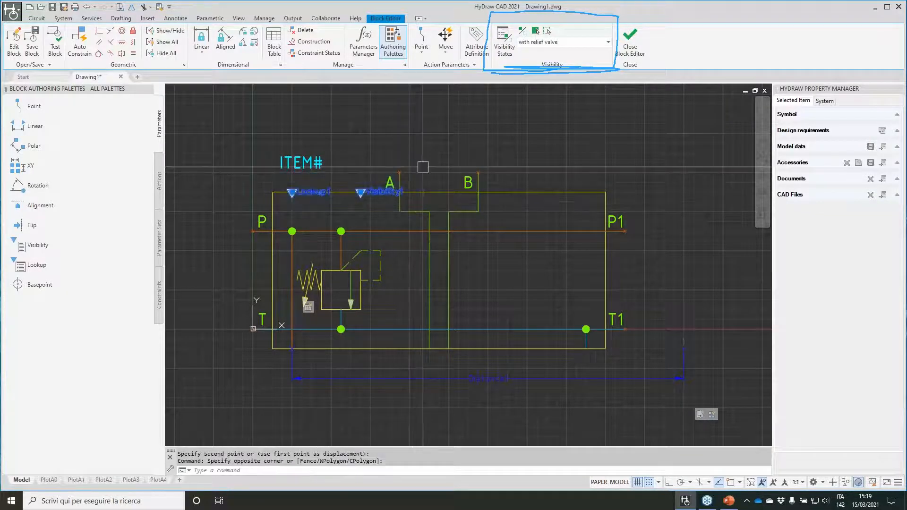
{"action": "type", "text": "m"}
{"action": "key", "text": "Return"}
{"action": "left_click", "coordinate": [428, 123]}
{"action": "left_click", "coordinate": [428, 152]}
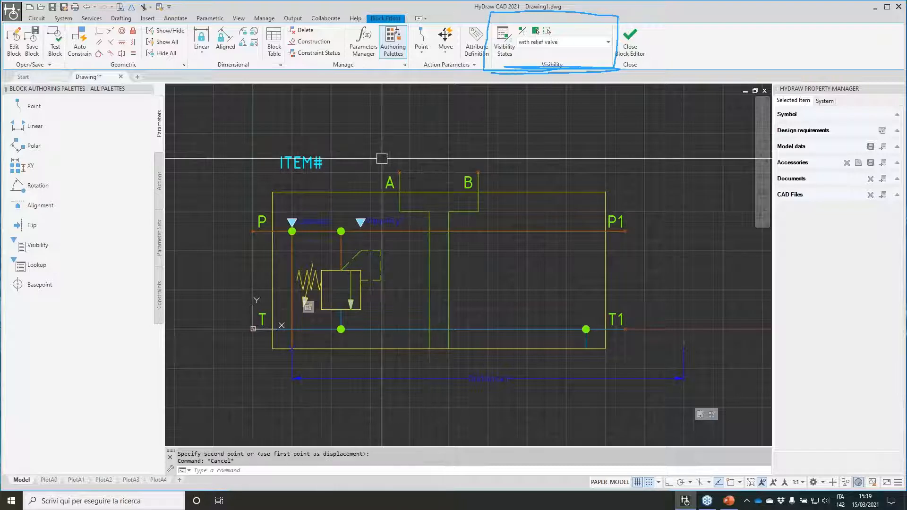
Copy the A port label with its connection point a short distance to the left of the original
{"action": "key", "text": "Escape"}
{"action": "left_click", "coordinate": [388, 178]}
{"action": "type", "text": "c"}
{"action": "type", "text": "o"}
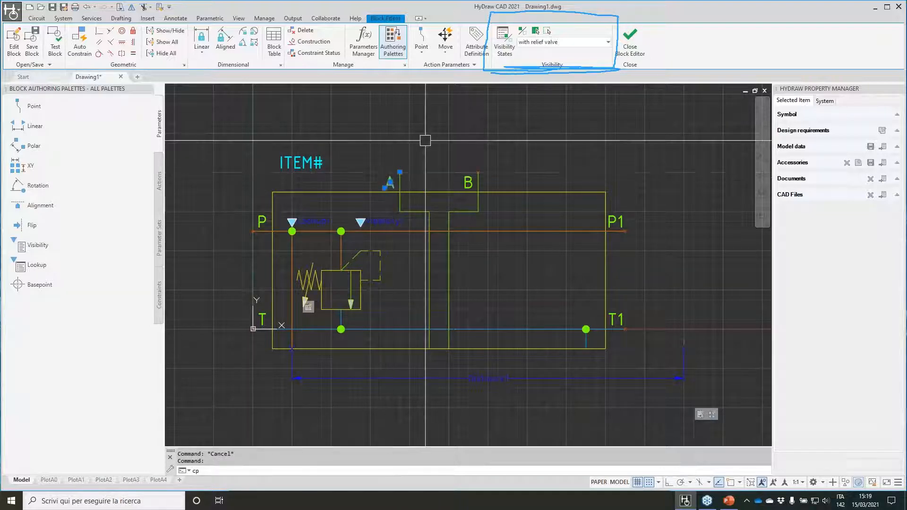
{"action": "key", "text": "Return"}
{"action": "left_click", "coordinate": [449, 133]}
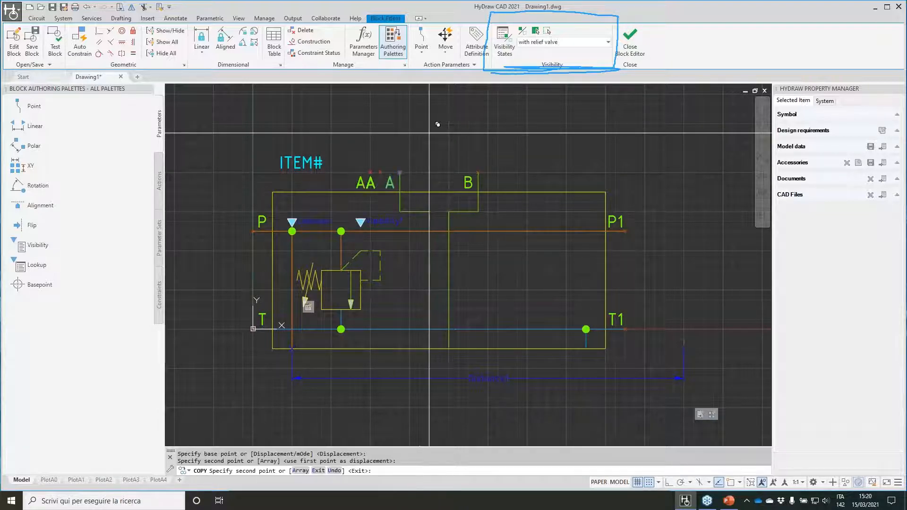
{"action": "left_click", "coordinate": [458, 162]}
{"action": "key", "text": "Escape"}
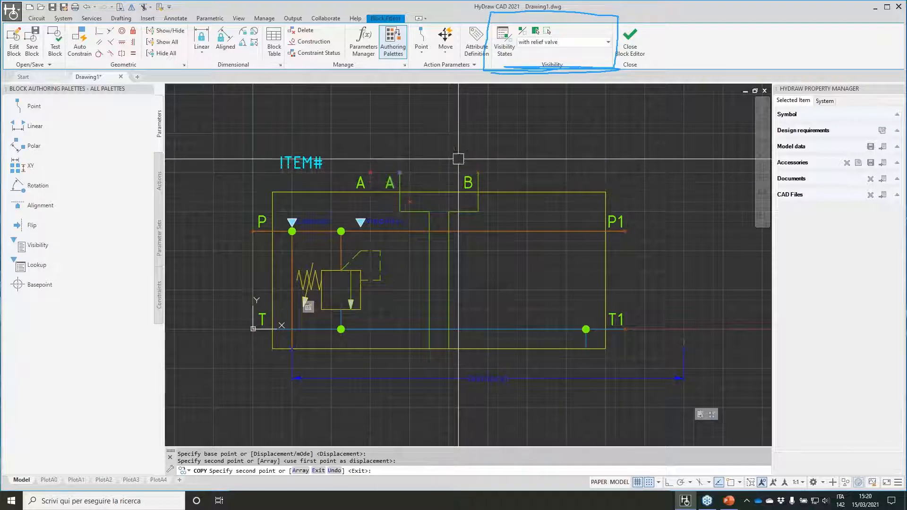
Copy the B port label with its connection point a short distance to the right of the original
{"action": "left_click", "coordinate": [464, 183]}
{"action": "type", "text": "co"}
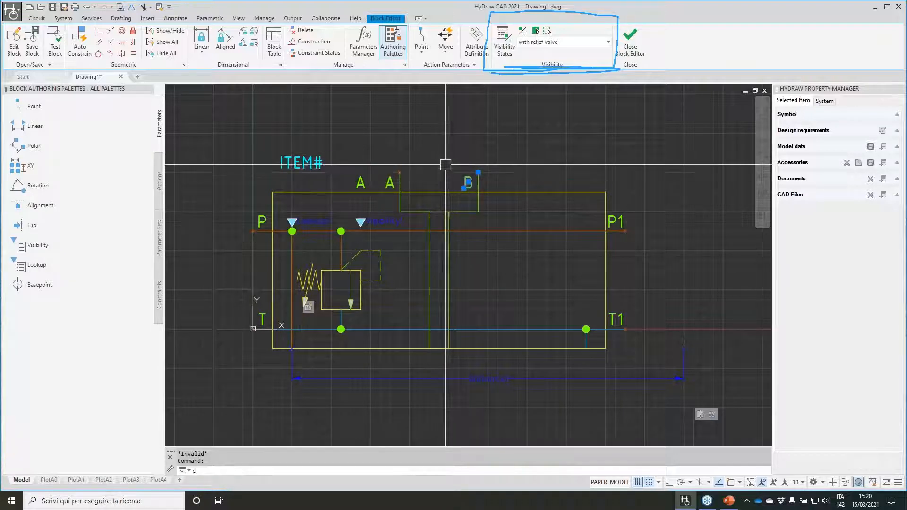
{"action": "key", "text": "Return"}
{"action": "left_click", "coordinate": [431, 152]}
{"action": "left_click", "coordinate": [460, 147]}
{"action": "key", "text": "Escape"}
{"action": "key", "text": "Escape"}
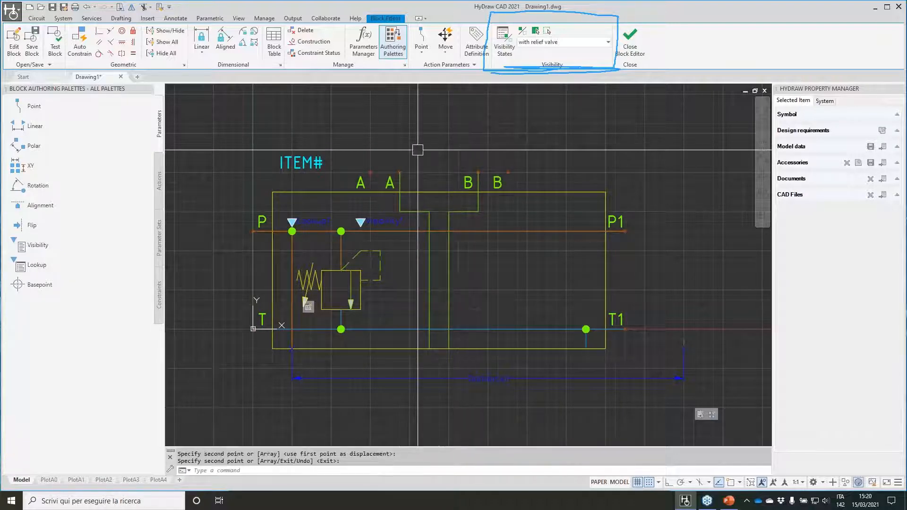
Draw an L-shaped line from the A channel's bend across and up to the copied A port's connection point
{"action": "scroll", "coordinate": [425, 175], "scroll_direction": "up", "scroll_amount": 3}
{"action": "type", "text": "l"}
{"action": "key", "text": "Return"}
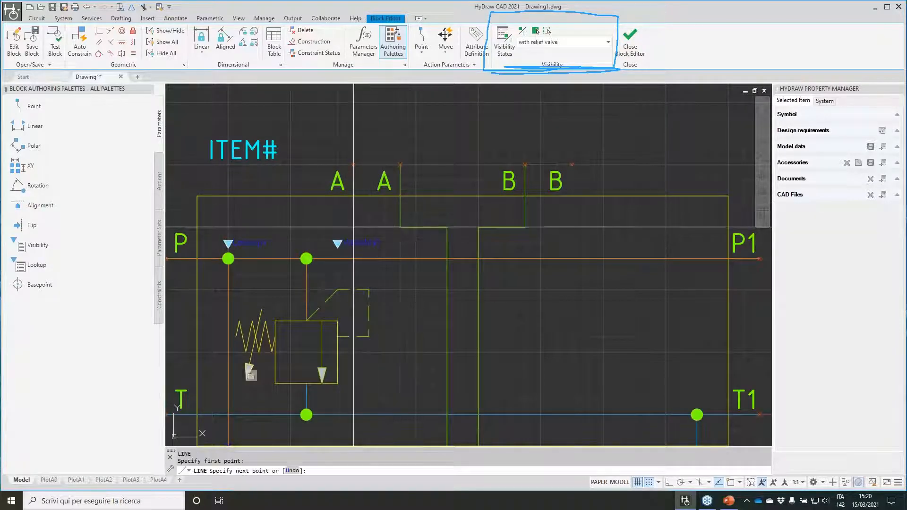
{"action": "left_click", "coordinate": [400, 227]}
{"action": "left_click", "coordinate": [353, 165]}
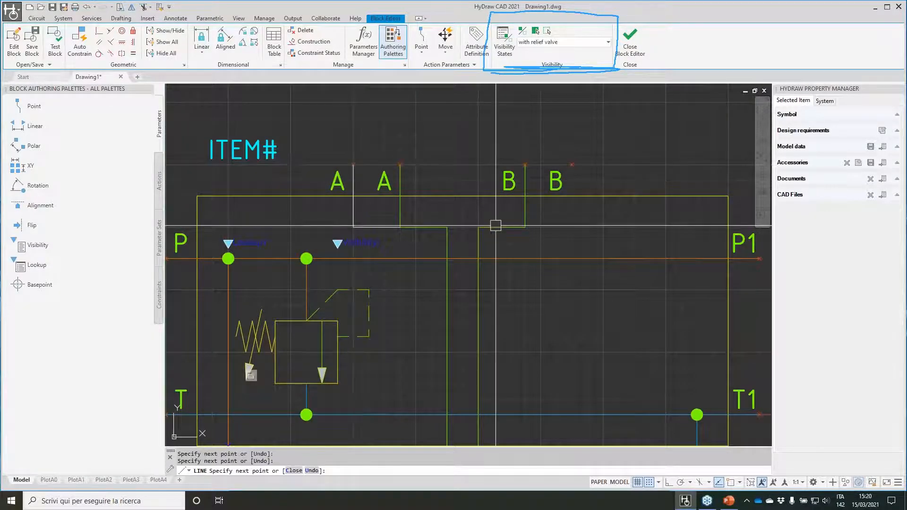
{"action": "key", "text": "Return"}
Draw an L-shaped line from the B channel's bend across and up to the copied B port's connection point
{"action": "key", "text": "Return"}
{"action": "left_click", "coordinate": [525, 227]}
{"action": "left_click", "coordinate": [573, 228]}
{"action": "left_click", "coordinate": [572, 165]}
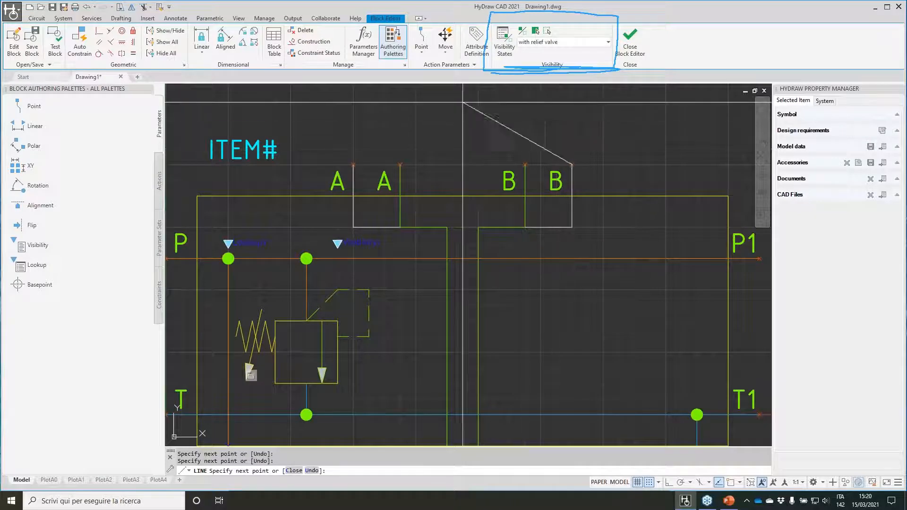
{"action": "key", "text": "Escape"}
{"action": "key", "text": "Escape"}
Match the properties of the B channel line onto the new A and B branch lines
{"action": "left_click", "coordinate": [160, 7]}
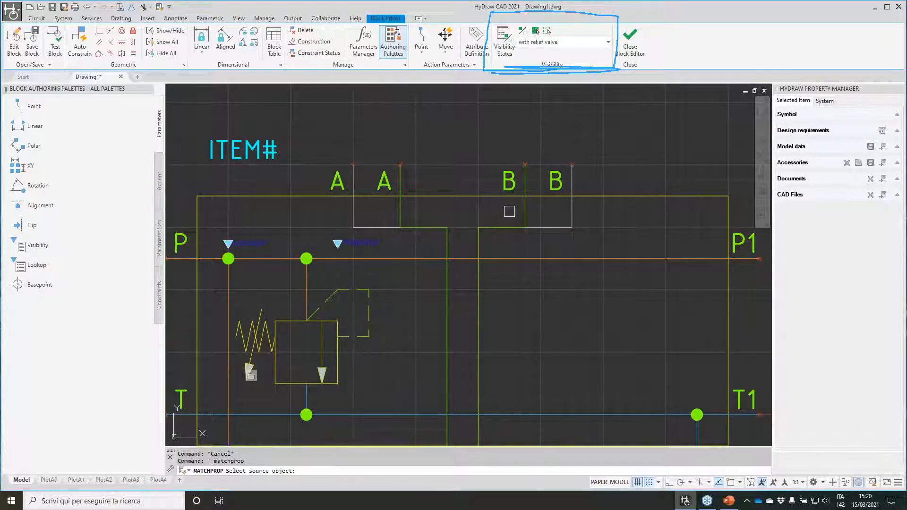
{"action": "left_click", "coordinate": [525, 207]}
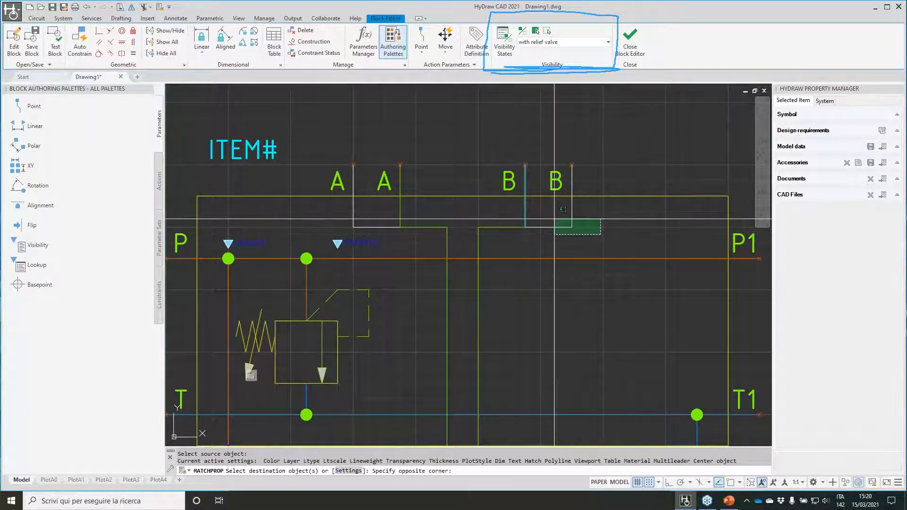
{"action": "left_click", "coordinate": [555, 227]}
{"action": "left_click", "coordinate": [354, 208]}
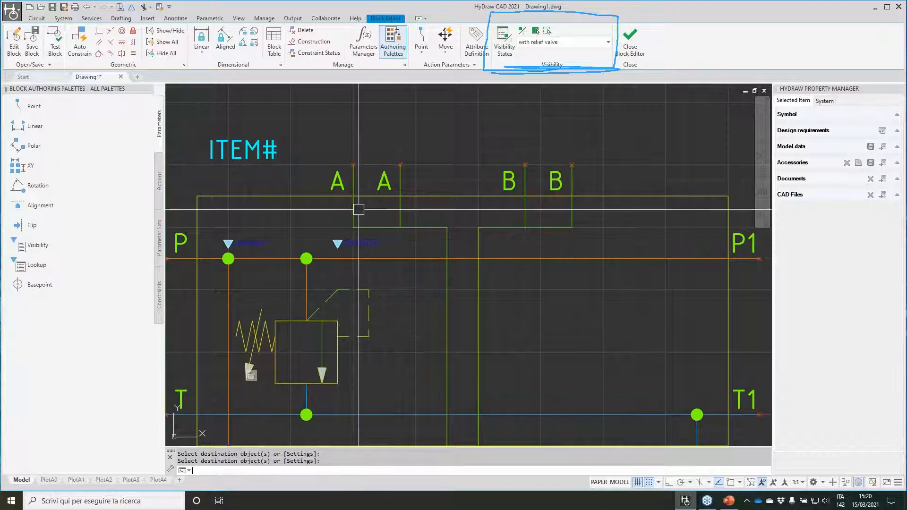
{"action": "key", "text": "Return"}
Copy the junction dot from the P line above the relief valve onto the A and B branch points
{"action": "left_click", "coordinate": [287, 237]}
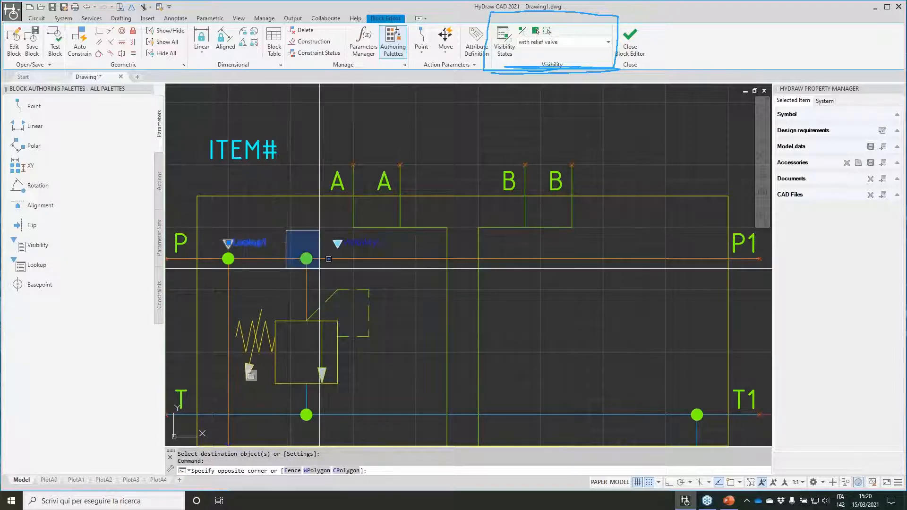
{"action": "left_click", "coordinate": [305, 259]}
{"action": "right_click", "coordinate": [303, 256]}
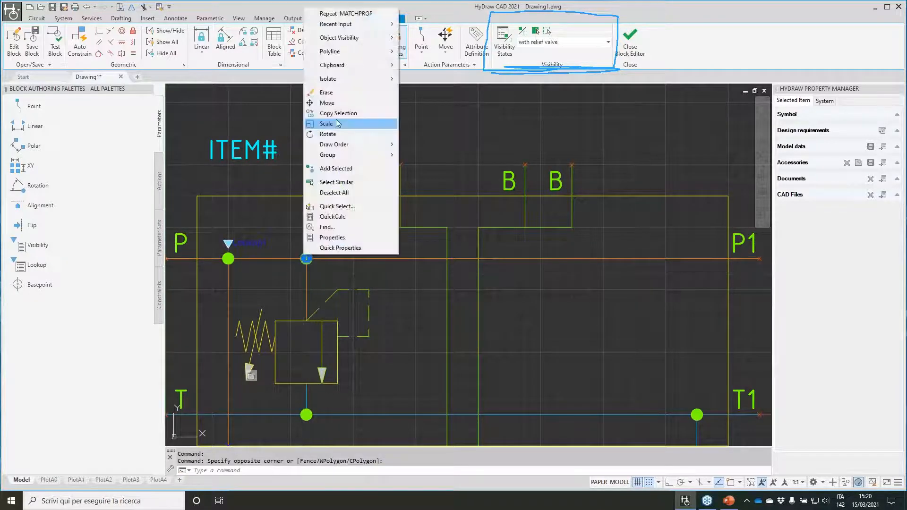
{"action": "left_click", "coordinate": [337, 113]}
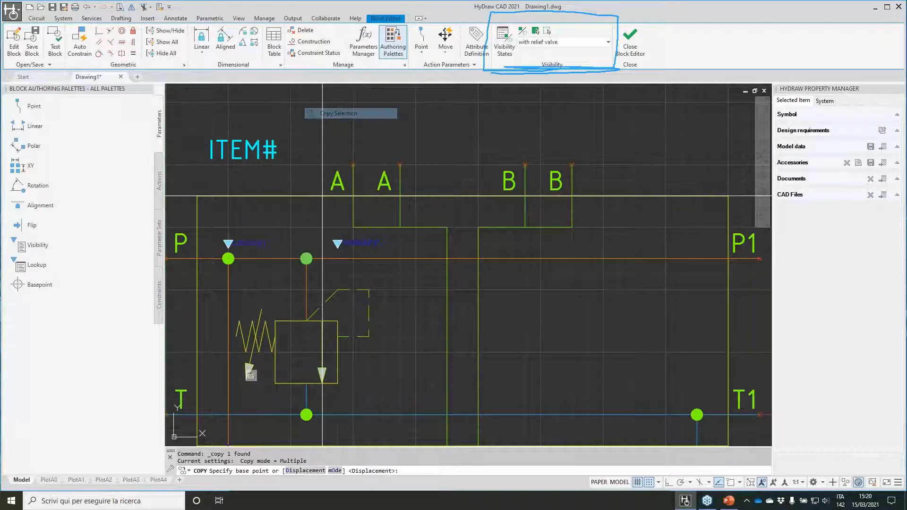
{"action": "left_click", "coordinate": [306, 258]}
{"action": "left_click", "coordinate": [399, 227]}
{"action": "left_click", "coordinate": [525, 227]}
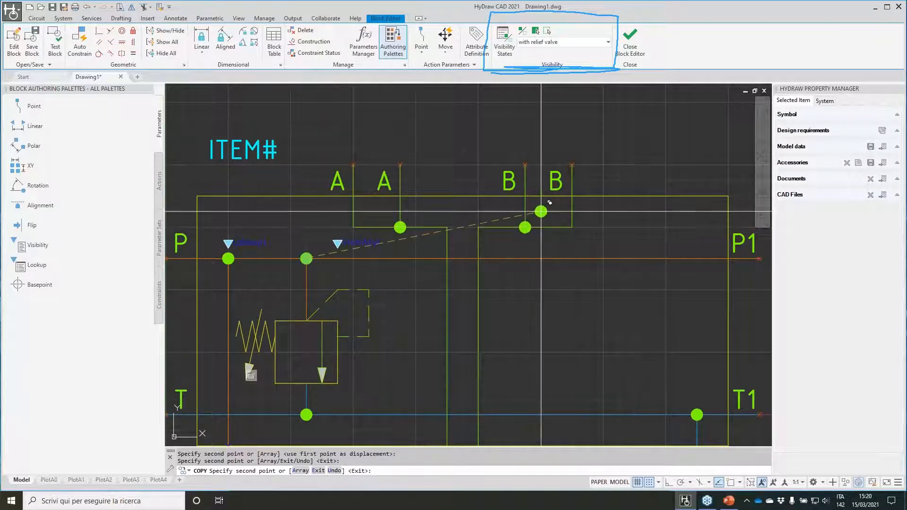
{"action": "key", "text": "Return"}
Set the linetype of the new B branch lines to BORDER
{"action": "scroll", "coordinate": [429, 151], "scroll_direction": "down", "scroll_amount": 2}
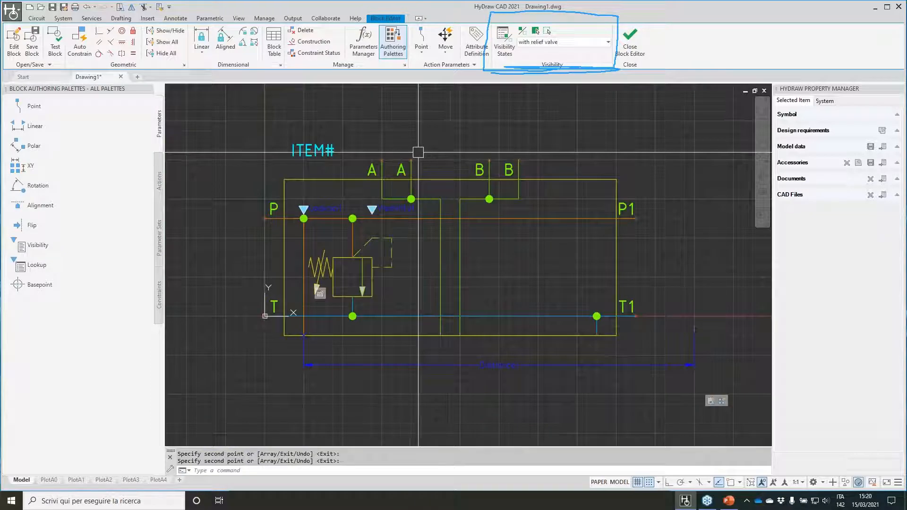
{"action": "left_click", "coordinate": [551, 205]}
{"action": "left_click", "coordinate": [508, 189]}
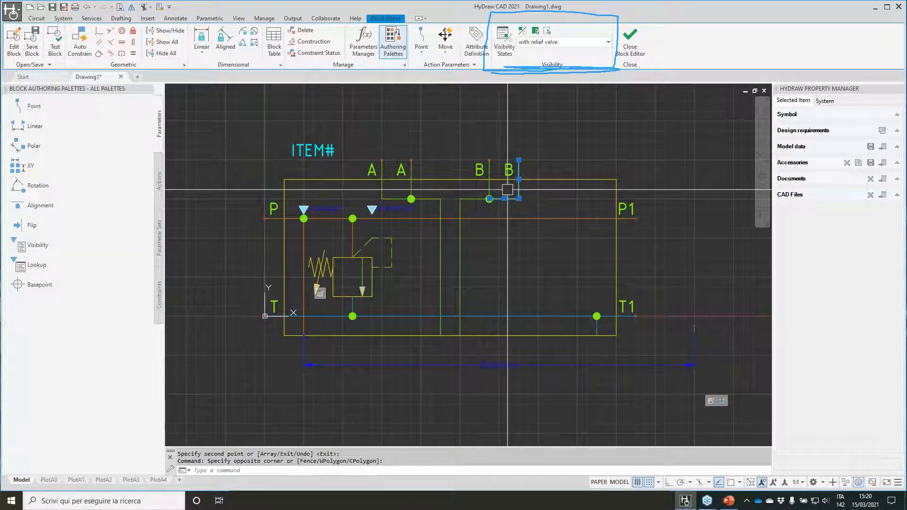
{"action": "left_click", "coordinate": [122, 19]}
{"action": "left_click", "coordinate": [603, 54]}
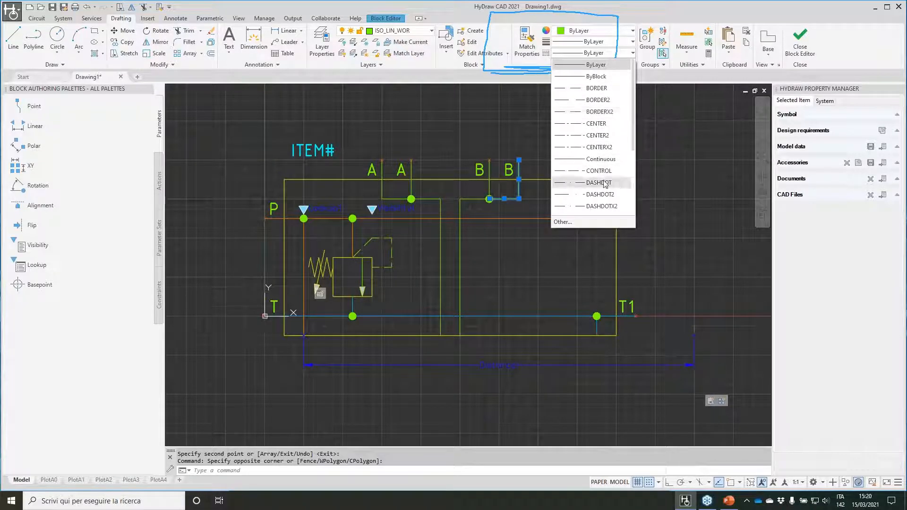
{"action": "left_click", "coordinate": [597, 88]}
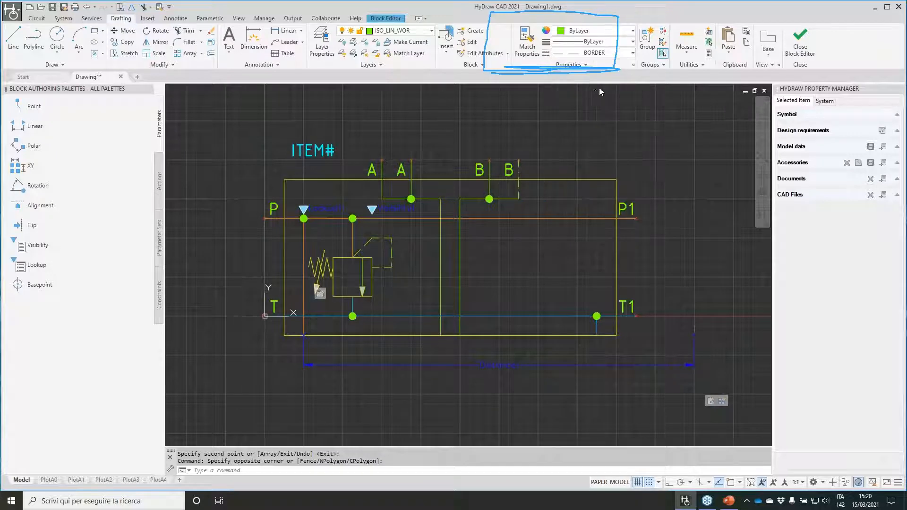
{"action": "key", "text": "Escape"}
Set the linetype of the new B branch lines to DASHED
{"action": "scroll", "coordinate": [473, 148], "scroll_direction": "up", "scroll_amount": 2}
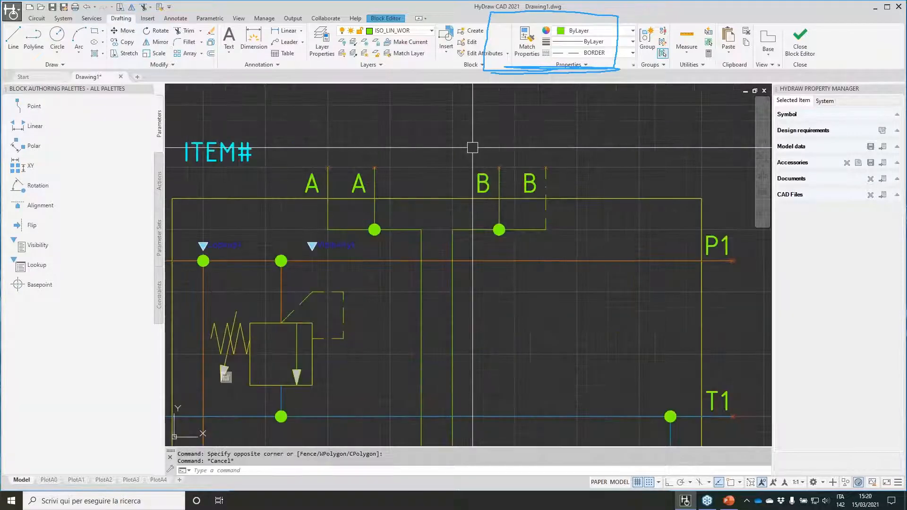
{"action": "left_click", "coordinate": [614, 54]}
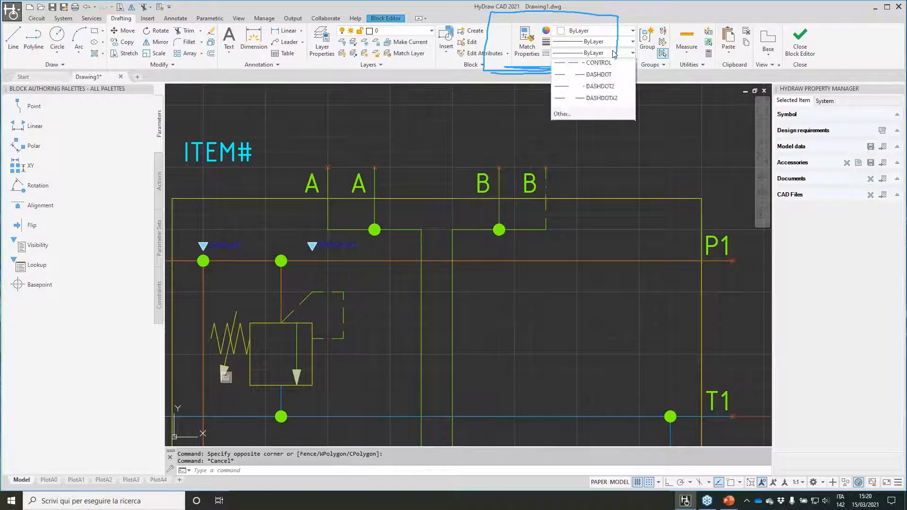
{"action": "left_click_drag", "start_coordinate": [634, 85], "coordinate": [631, 114]}
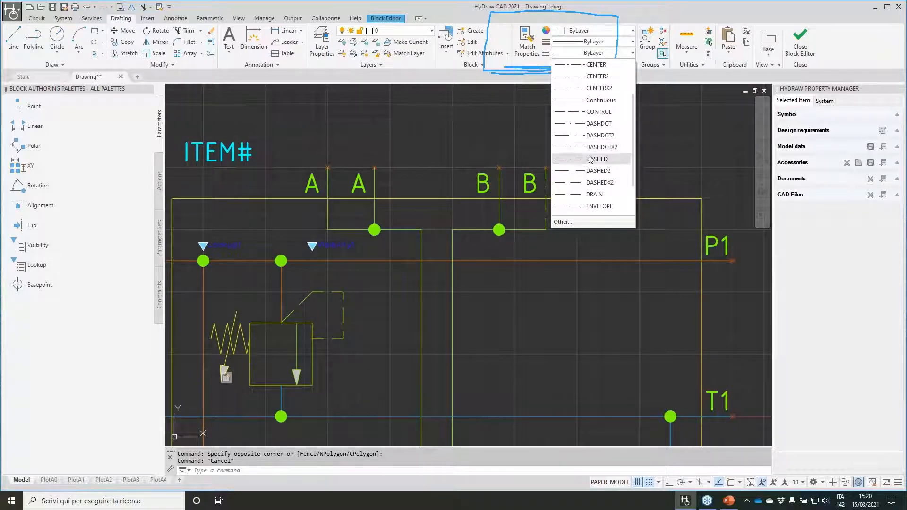
{"action": "left_click", "coordinate": [597, 170]}
{"action": "left_click", "coordinate": [500, 229]}
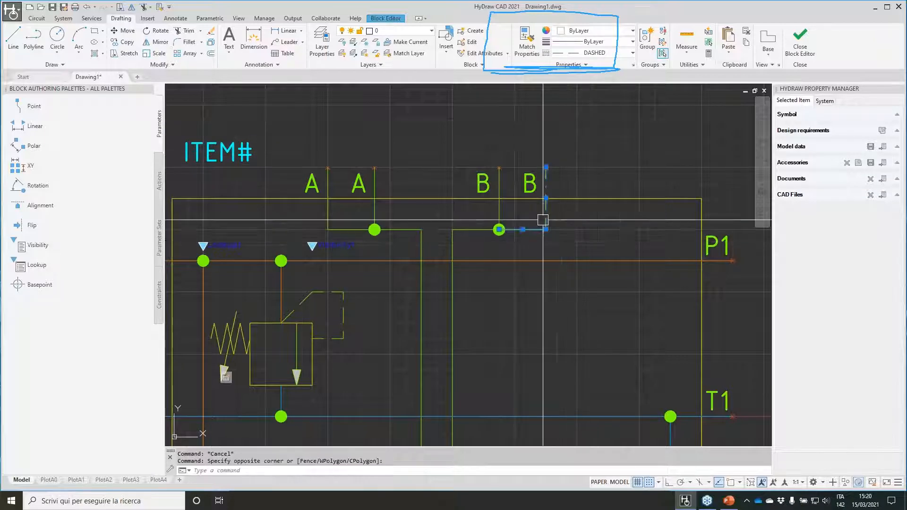
{"action": "left_click", "coordinate": [629, 52]}
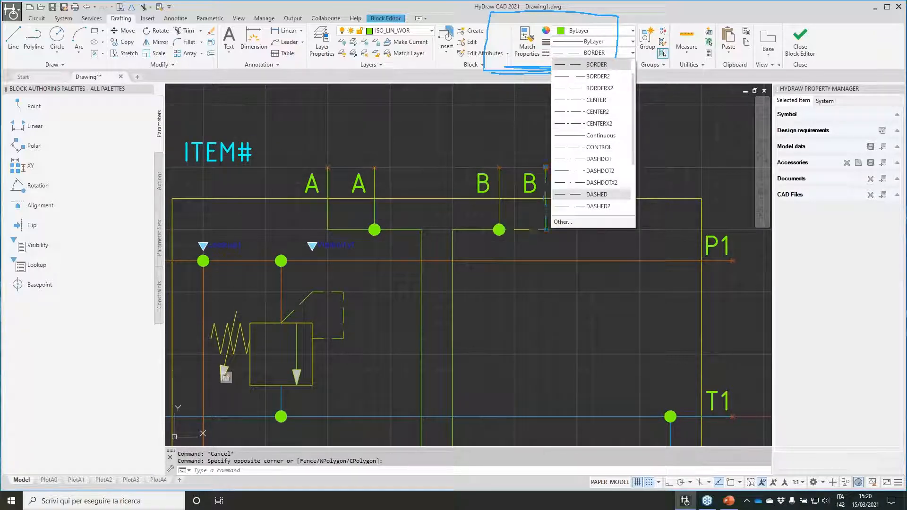
{"action": "left_click", "coordinate": [598, 195]}
Match the dashed properties of the B branch onto the new A branch lines
{"action": "left_click", "coordinate": [527, 41]}
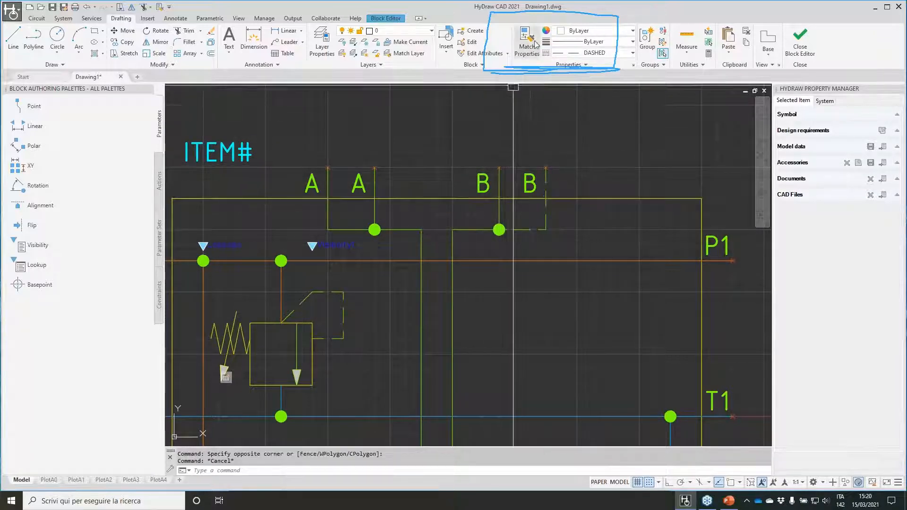
{"action": "left_click", "coordinate": [353, 229]}
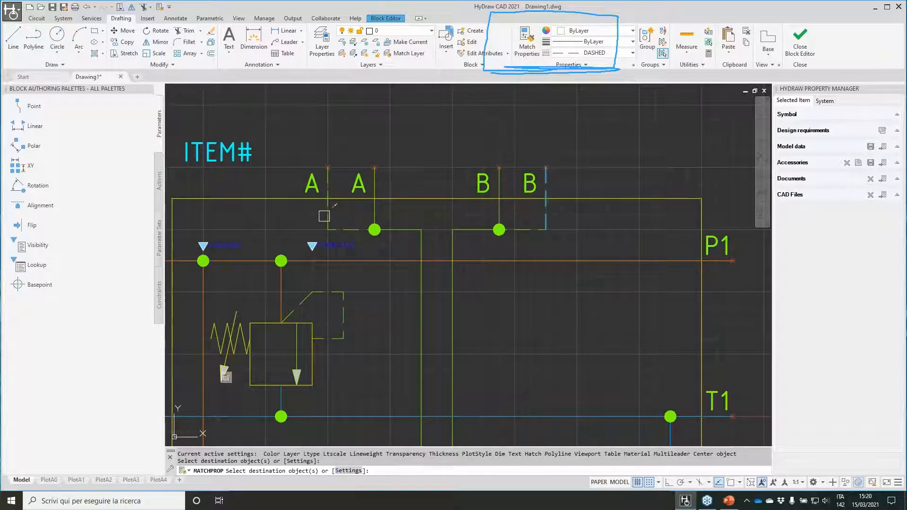
{"action": "key", "text": "Return"}
Add a visibility state named "with relief and test point", leaving the visibility of existing objects unchanged
{"action": "scroll", "coordinate": [374, 154], "scroll_direction": "down", "scroll_amount": 2}
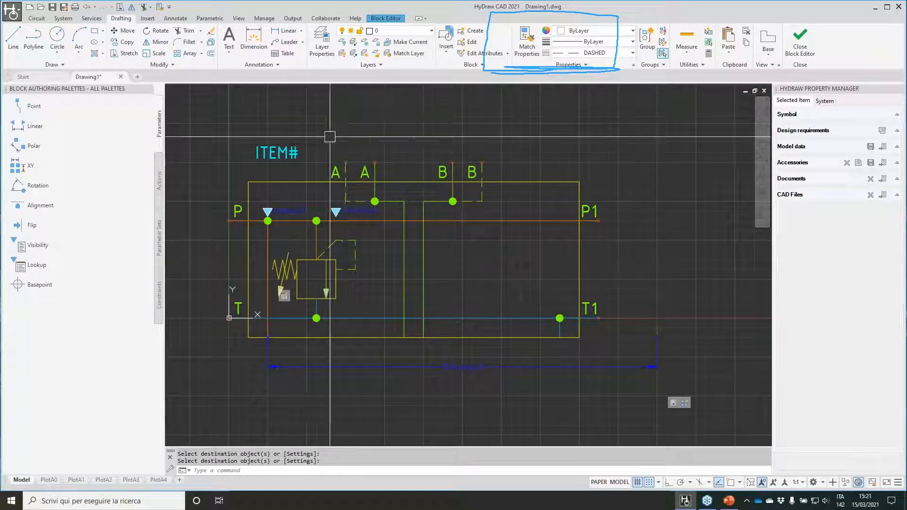
{"action": "left_click", "coordinate": [395, 18]}
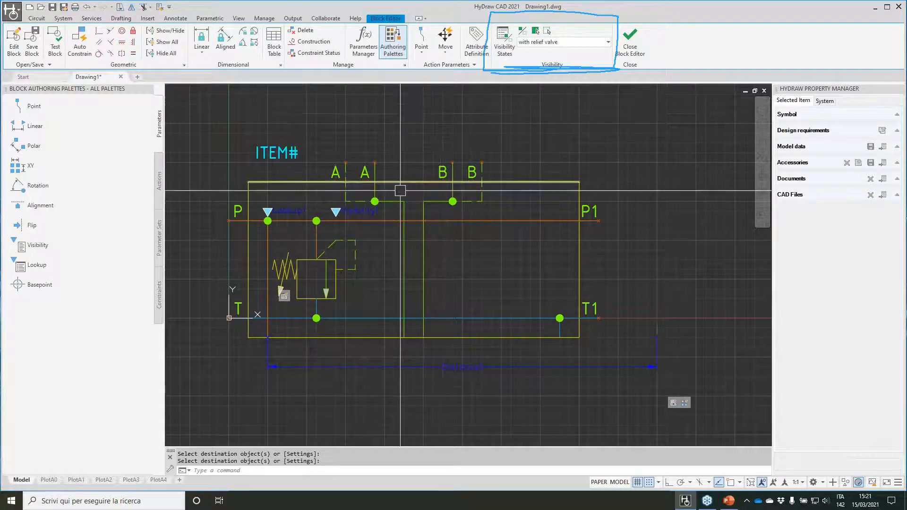
{"action": "left_click", "coordinate": [504, 38]}
{"action": "left_click", "coordinate": [587, 151]}
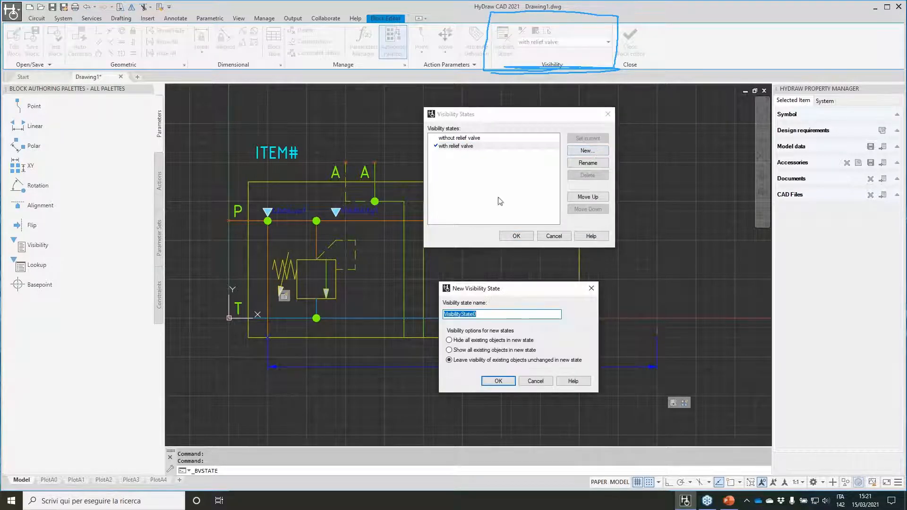
{"action": "type", "text": "with relief and test p"}
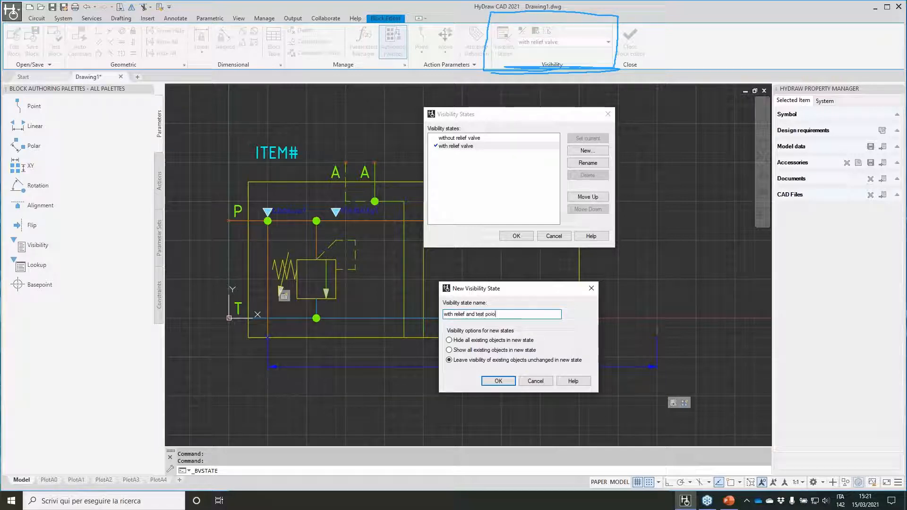
{"action": "type", "text": "oio"}
{"action": "key", "text": "BackSpace"}
{"action": "left_click", "coordinate": [498, 381]}
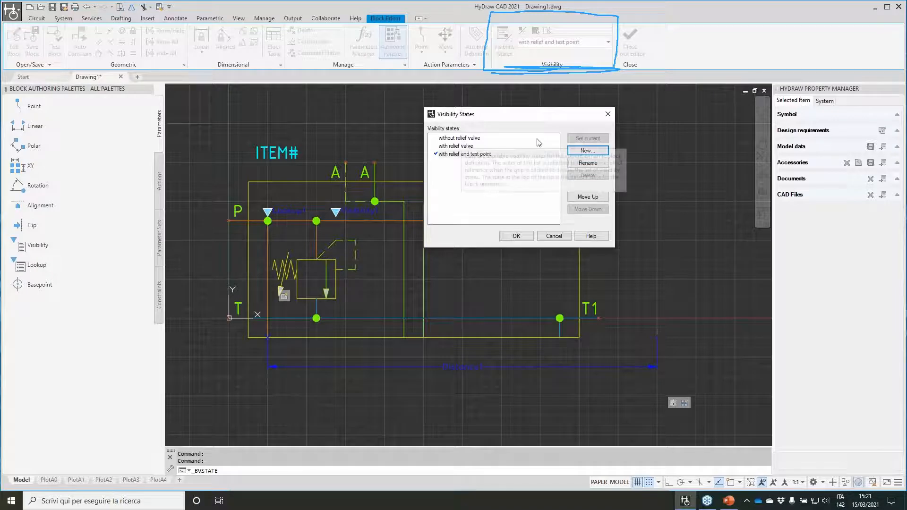
Add a visibility state named "without relief and test point" and accept the visibility state list
{"action": "left_click", "coordinate": [587, 151]}
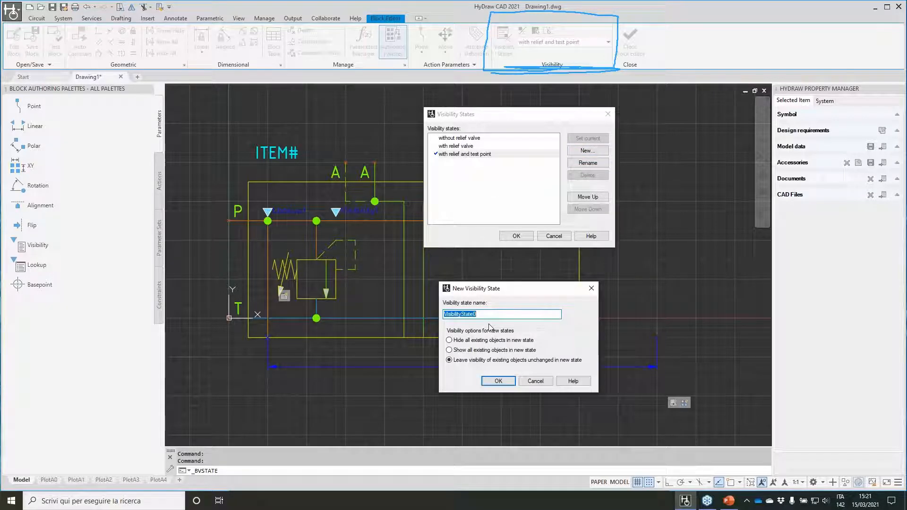
{"action": "type", "text": "without relief and test point"}
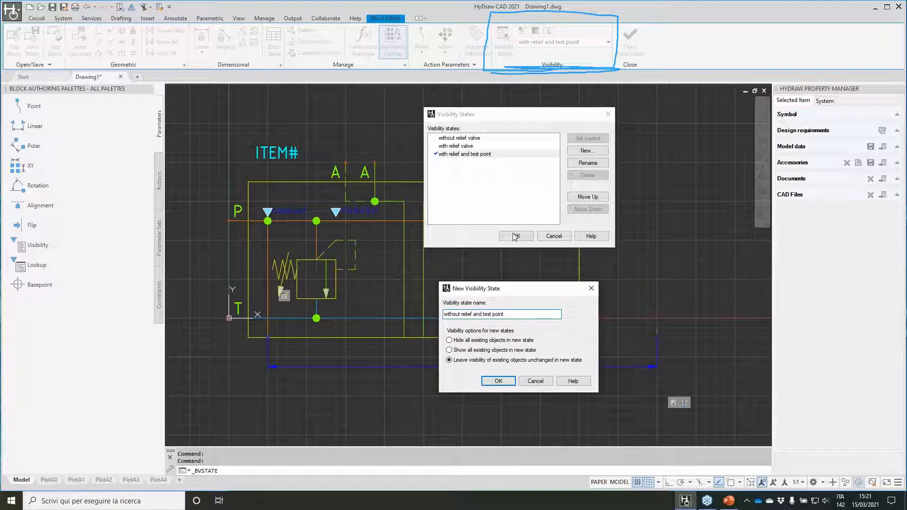
{"action": "left_click", "coordinate": [514, 235]}
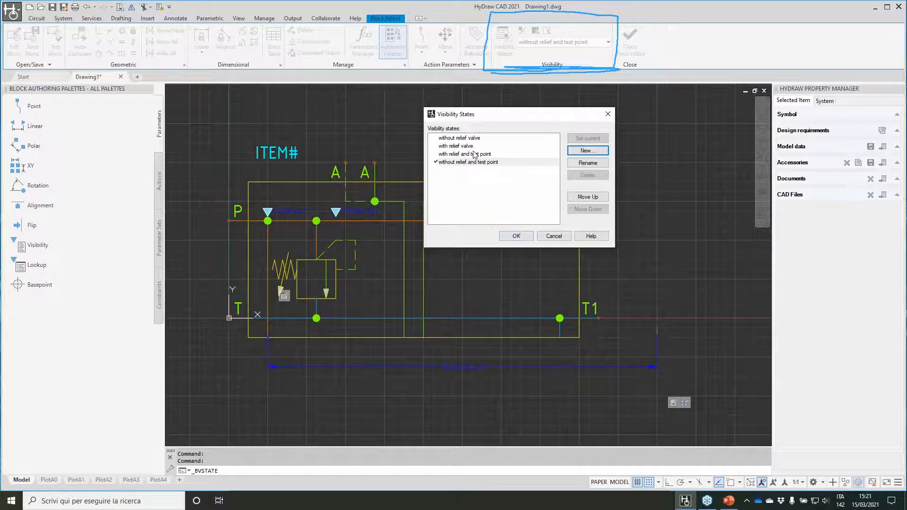
{"action": "left_click", "coordinate": [517, 235]}
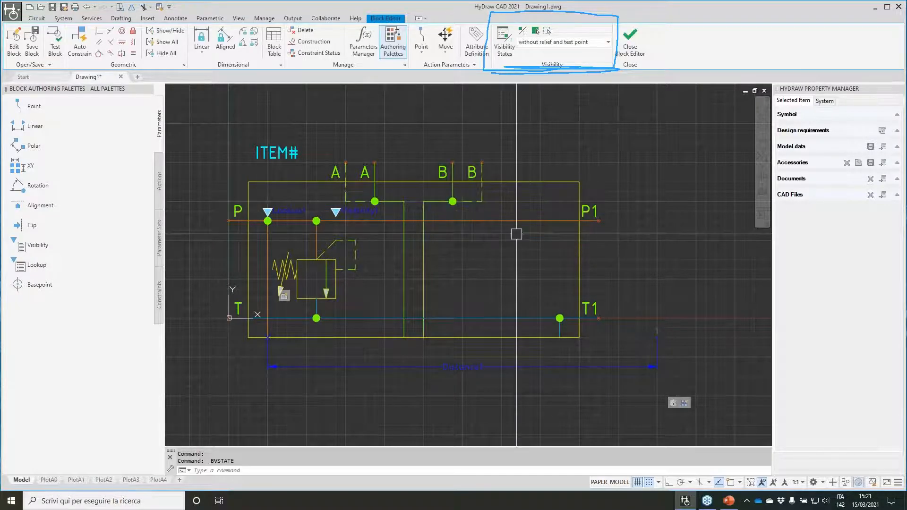
In the "without relief and test point" state, hide the relief valve body, its pilot and connecting lines, and both junction dots
{"action": "left_click", "coordinate": [587, 43]}
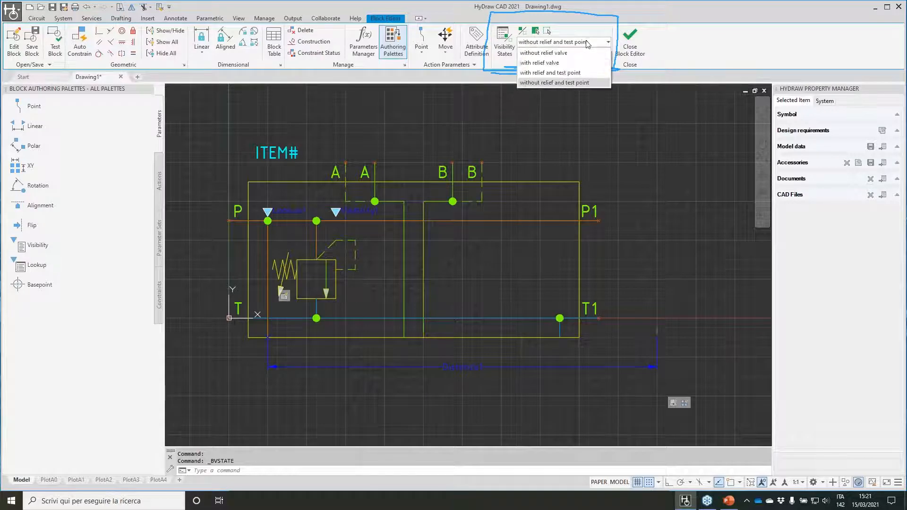
{"action": "left_click", "coordinate": [550, 72]}
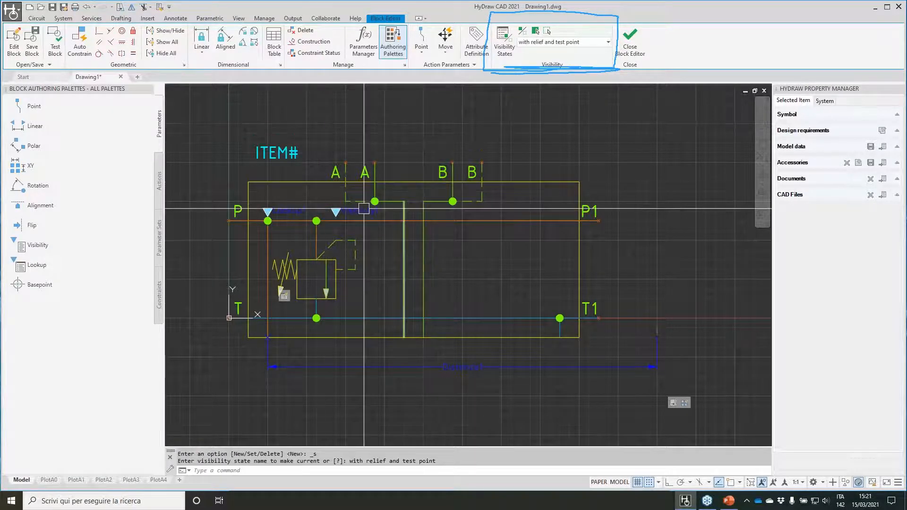
{"action": "left_click", "coordinate": [558, 42]}
{"action": "left_click", "coordinate": [551, 83]}
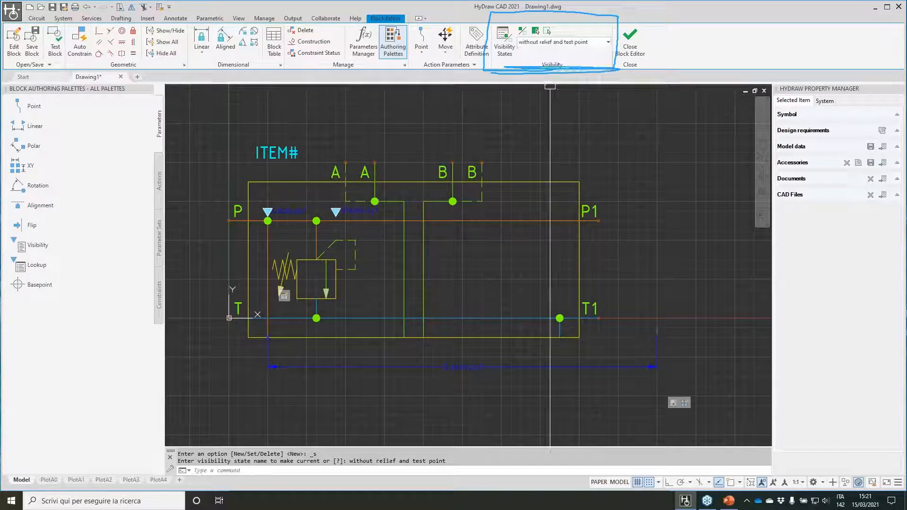
{"action": "scroll", "coordinate": [321, 274], "scroll_direction": "up", "scroll_amount": 2}
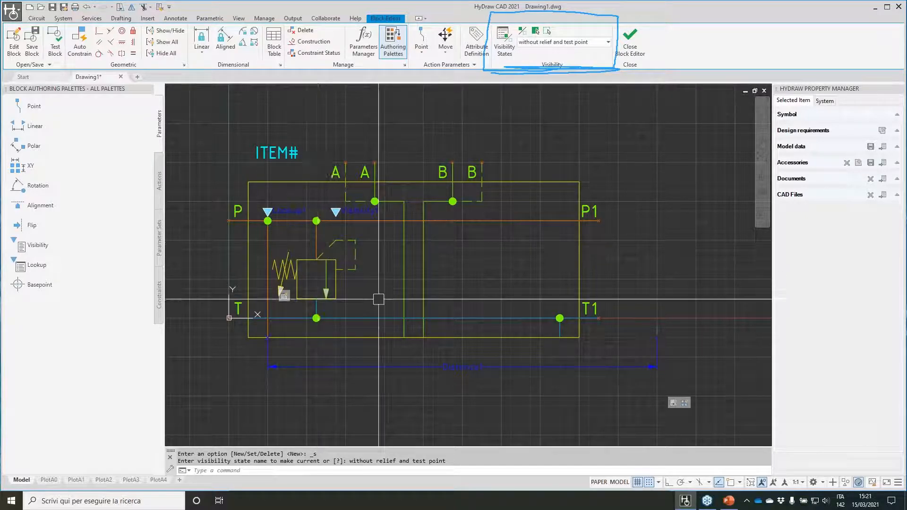
{"action": "left_click", "coordinate": [419, 319]}
{"action": "left_click", "coordinate": [281, 208]}
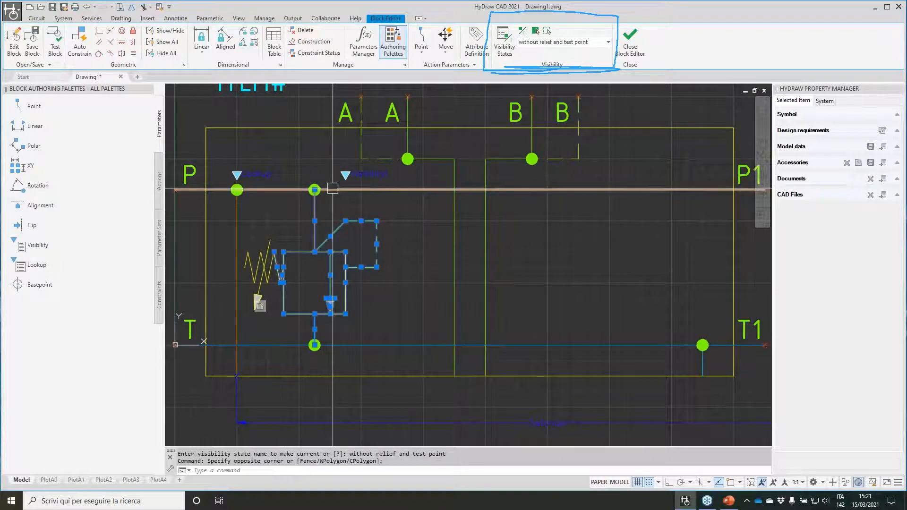
{"action": "left_click", "coordinate": [297, 162]}
{"action": "left_click", "coordinate": [332, 368]}
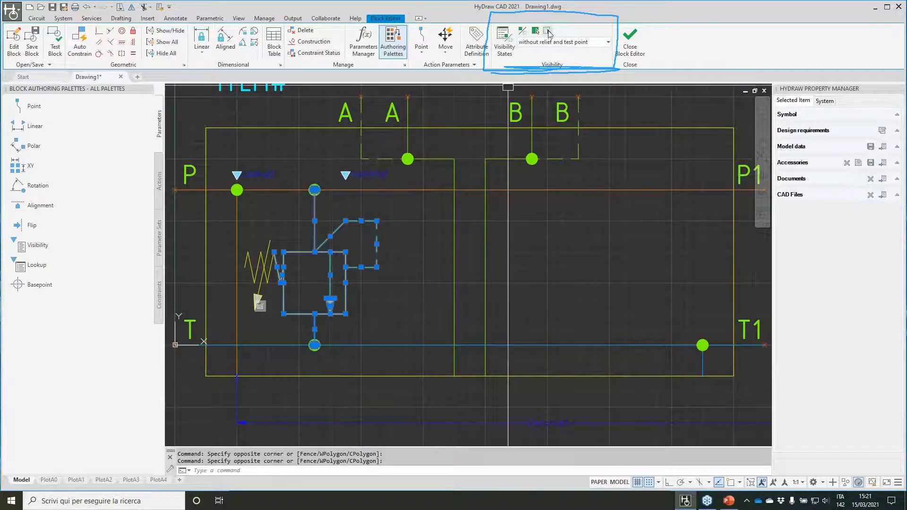
{"action": "left_click", "coordinate": [548, 31]}
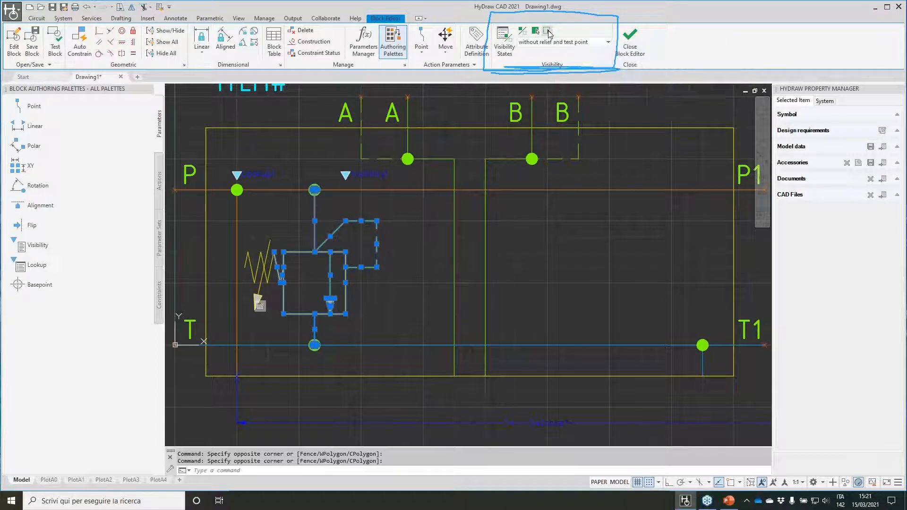
Hide the relief valve's spring and adjustment arrow in the "without relief and test point" state as well
{"action": "left_click", "coordinate": [219, 221]}
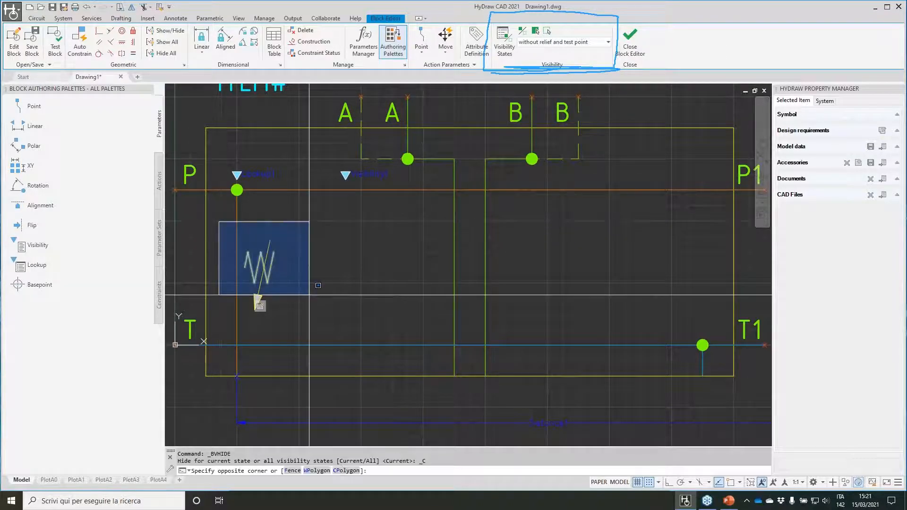
{"action": "left_click", "coordinate": [309, 311]}
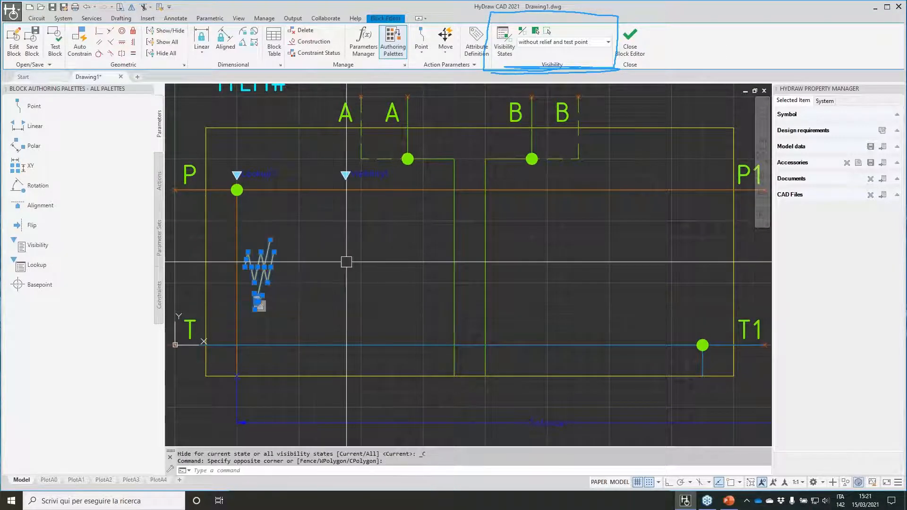
{"action": "left_click", "coordinate": [547, 31]}
{"action": "scroll", "coordinate": [414, 242], "scroll_direction": "down", "scroll_amount": 2}
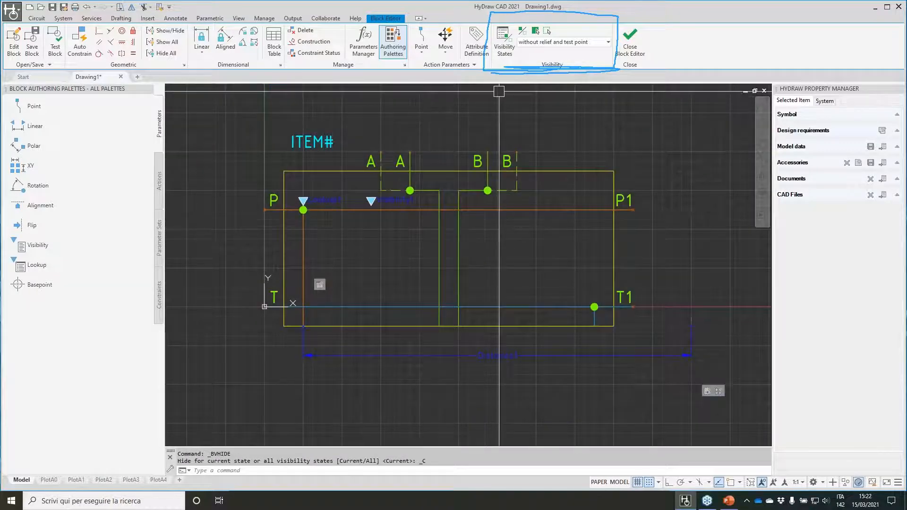
Make the "with relief valve" state current and hide the dashed A test point branch with its label, port and junction dot
{"action": "left_click", "coordinate": [594, 42]}
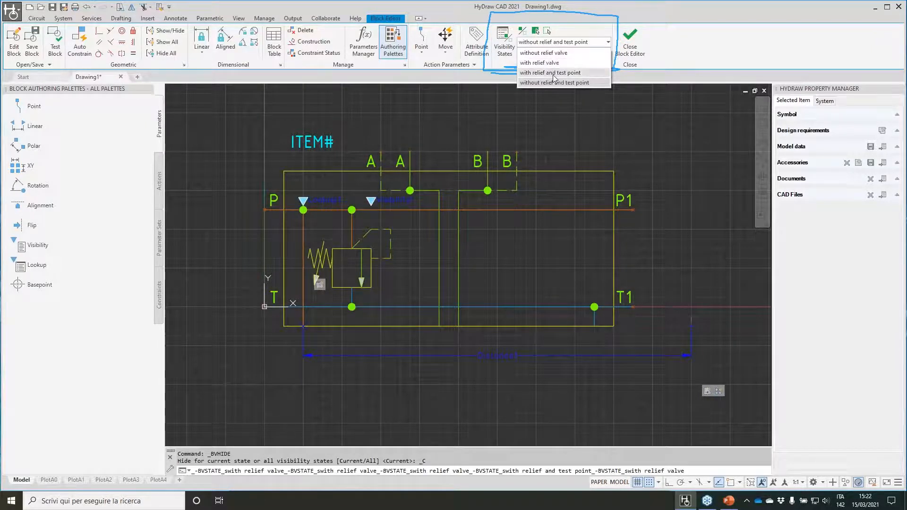
{"action": "left_click", "coordinate": [553, 72]}
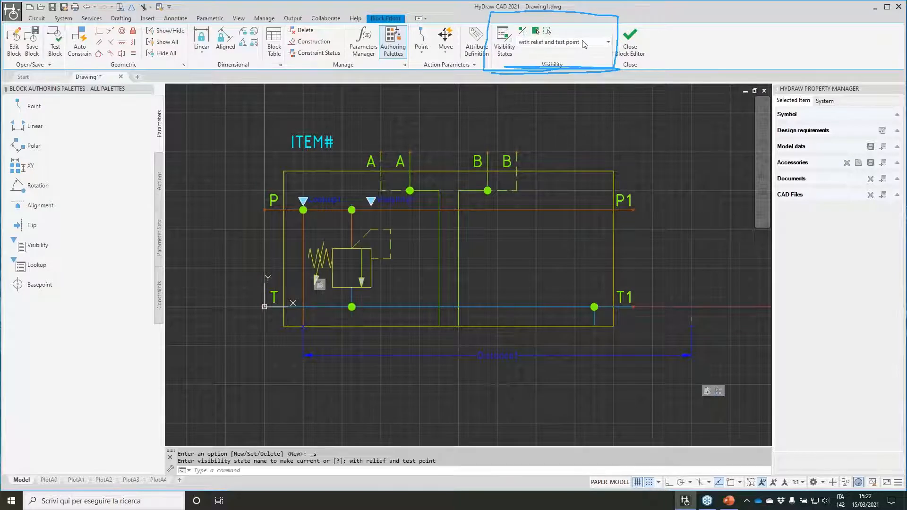
{"action": "left_click", "coordinate": [584, 43]}
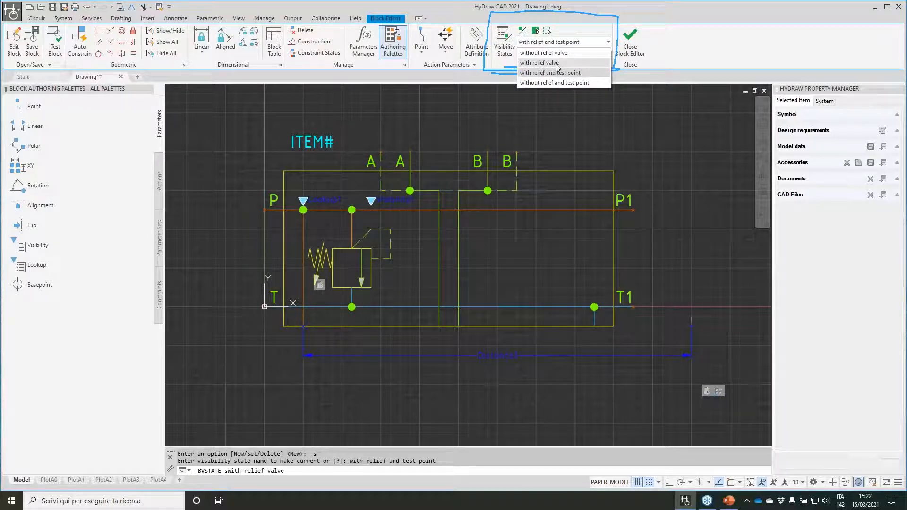
{"action": "left_click", "coordinate": [556, 64]}
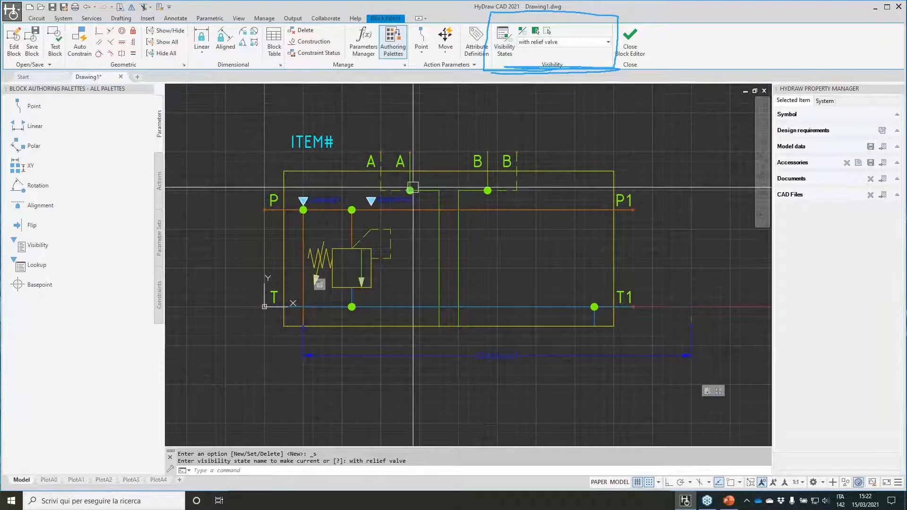
{"action": "scroll", "coordinate": [390, 182], "scroll_direction": "up", "scroll_amount": 4}
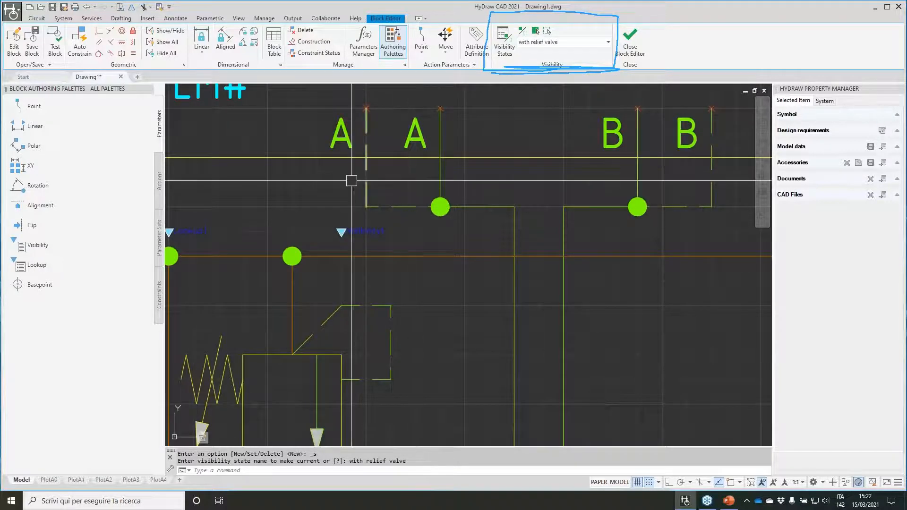
{"action": "left_click", "coordinate": [331, 179]}
{"action": "left_click", "coordinate": [487, 224]}
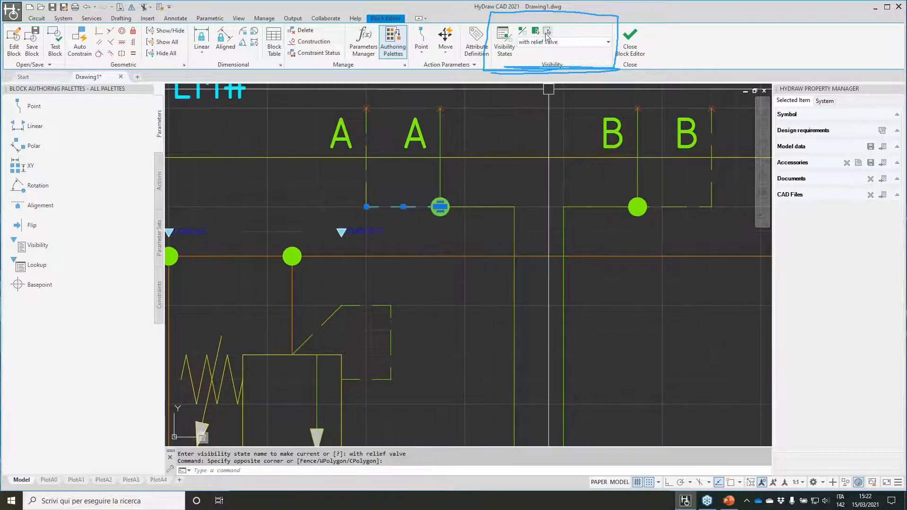
{"action": "left_click", "coordinate": [546, 32]}
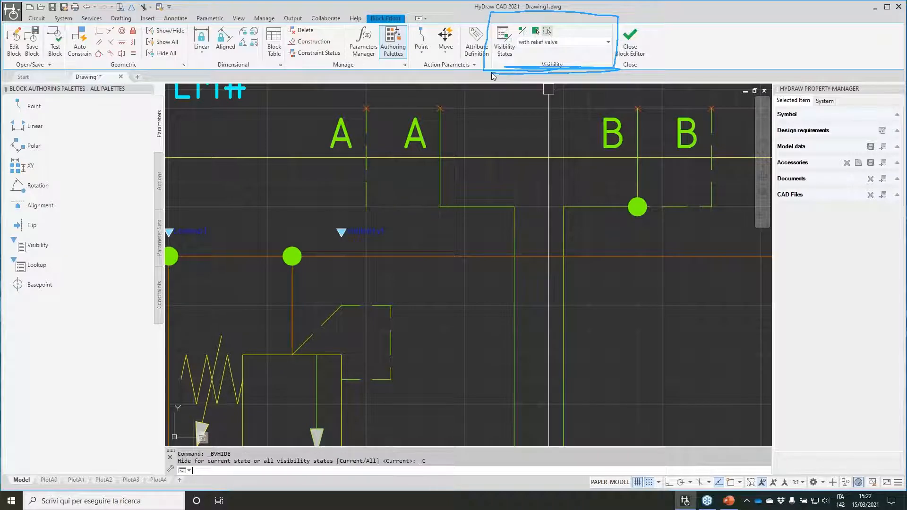
{"action": "left_click", "coordinate": [320, 93]}
{"action": "left_click", "coordinate": [388, 218]}
{"action": "left_click", "coordinate": [546, 32]}
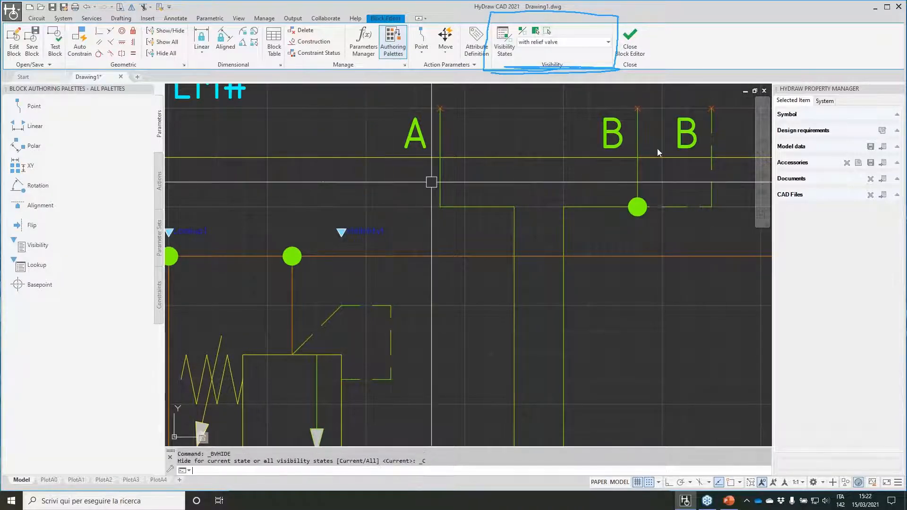
Hide the dashed B test point branch with its label, port and junction dot in the "with relief valve" state
{"action": "middle_click_drag", "start_coordinate": [702, 200], "coordinate": [597, 244]}
{"action": "left_click", "coordinate": [567, 110]}
{"action": "left_click", "coordinate": [654, 261]}
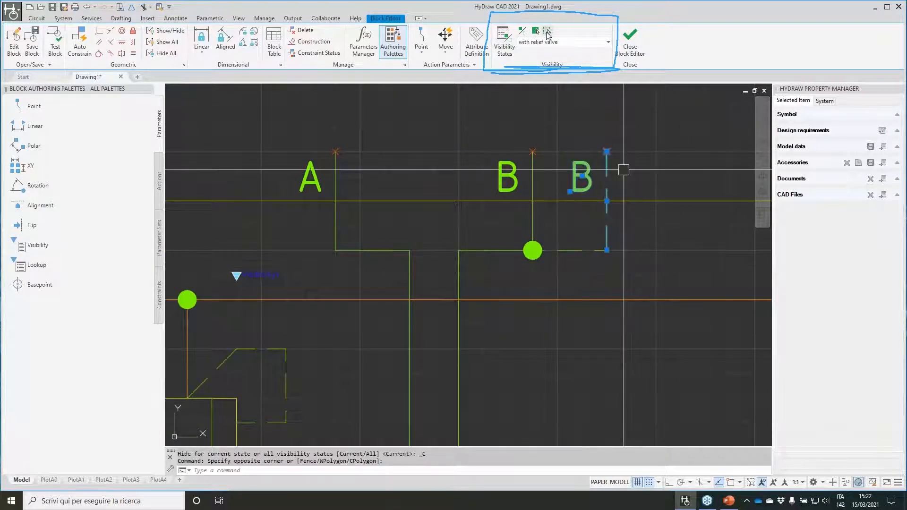
{"action": "left_click", "coordinate": [546, 32]}
{"action": "left_click", "coordinate": [485, 231]}
{"action": "left_click", "coordinate": [640, 265]}
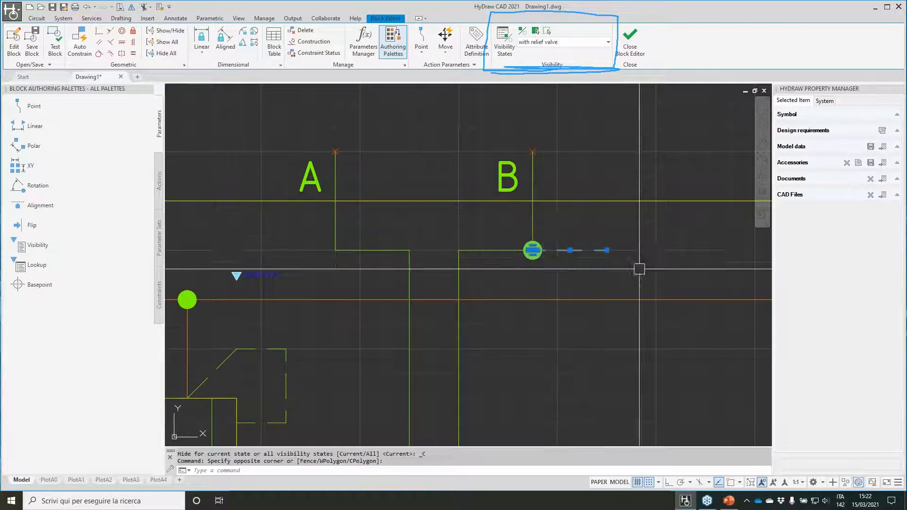
{"action": "left_click", "coordinate": [546, 31]}
{"action": "scroll", "coordinate": [551, 170], "scroll_direction": "down", "scroll_amount": 5}
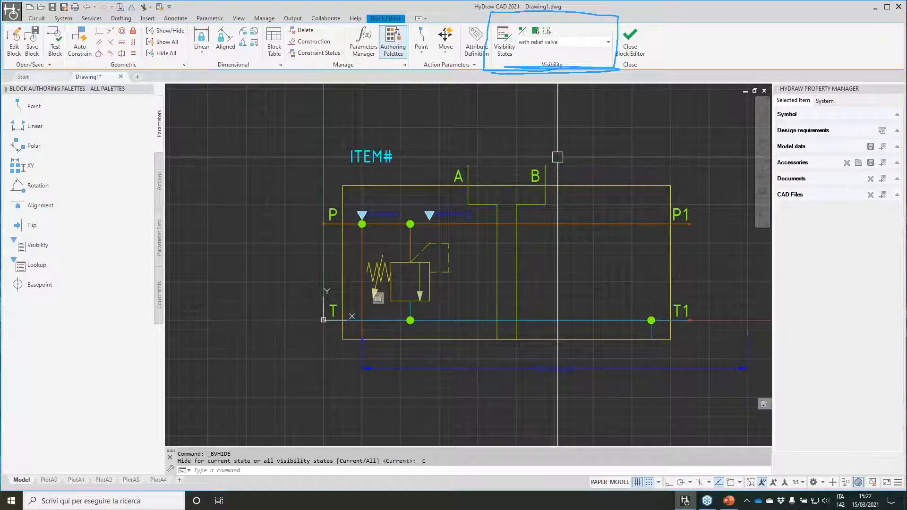
Check the geometry in each of the four visibility states, from "without relief valve" through "without relief and test point"
{"action": "left_click", "coordinate": [546, 42]}
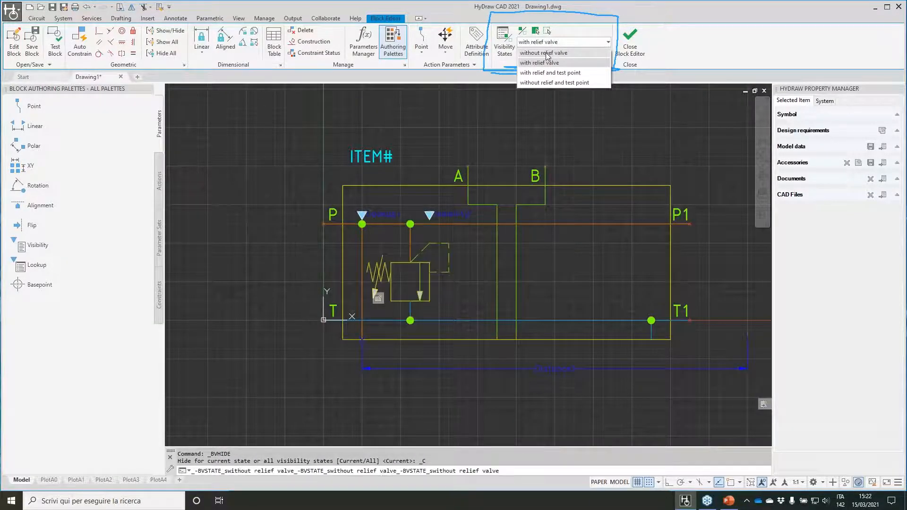
{"action": "left_click", "coordinate": [546, 52]}
{"action": "left_click", "coordinate": [569, 42]}
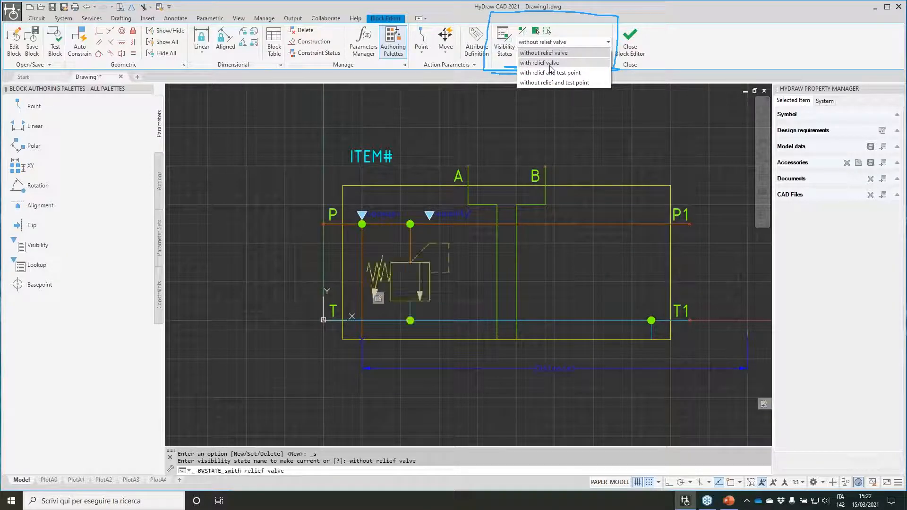
{"action": "left_click", "coordinate": [551, 64]}
{"action": "left_click", "coordinate": [576, 42]}
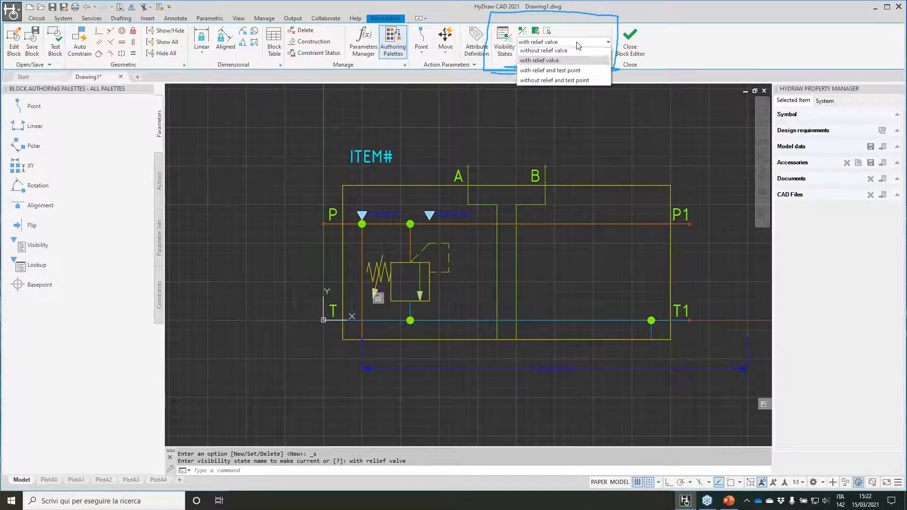
{"action": "left_click", "coordinate": [555, 73]}
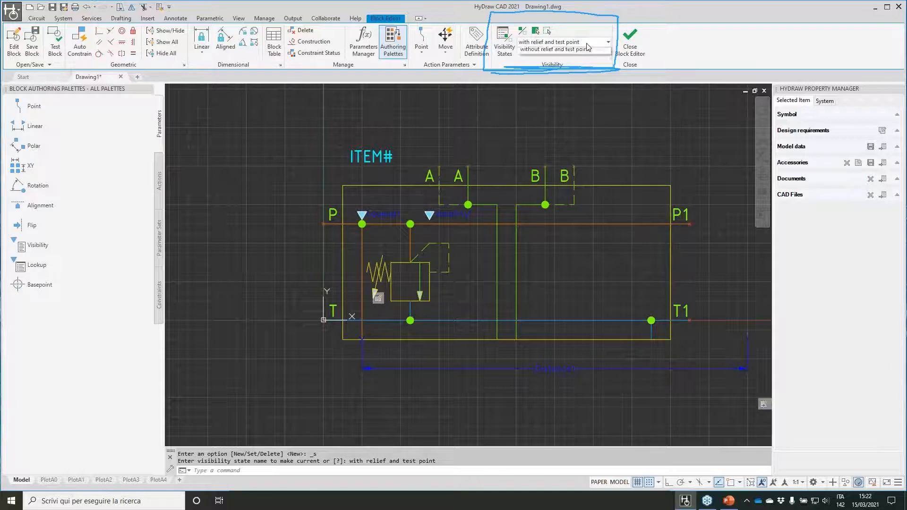
{"action": "left_click", "coordinate": [567, 42]}
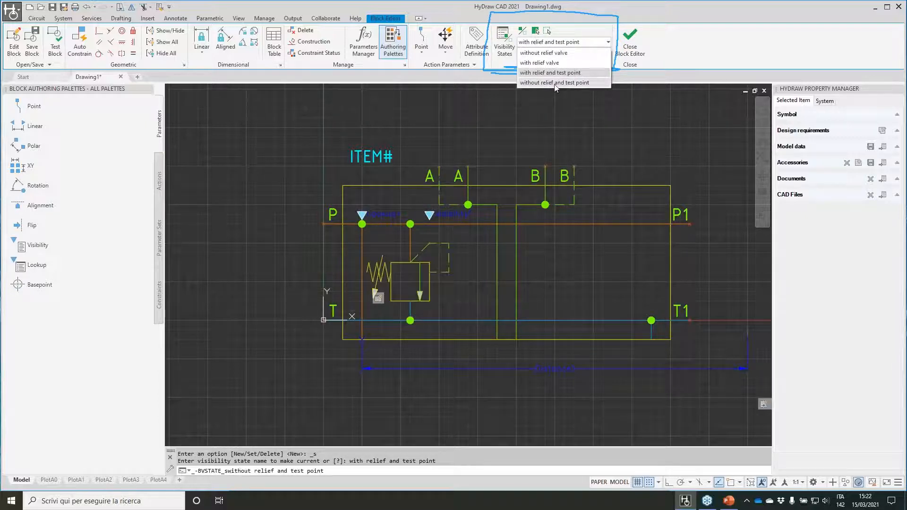
{"action": "left_click", "coordinate": [555, 83]}
Close the block editor keeping the changes, and switch the inserted manifold to the "with relief valve" state
{"action": "left_click", "coordinate": [630, 43]}
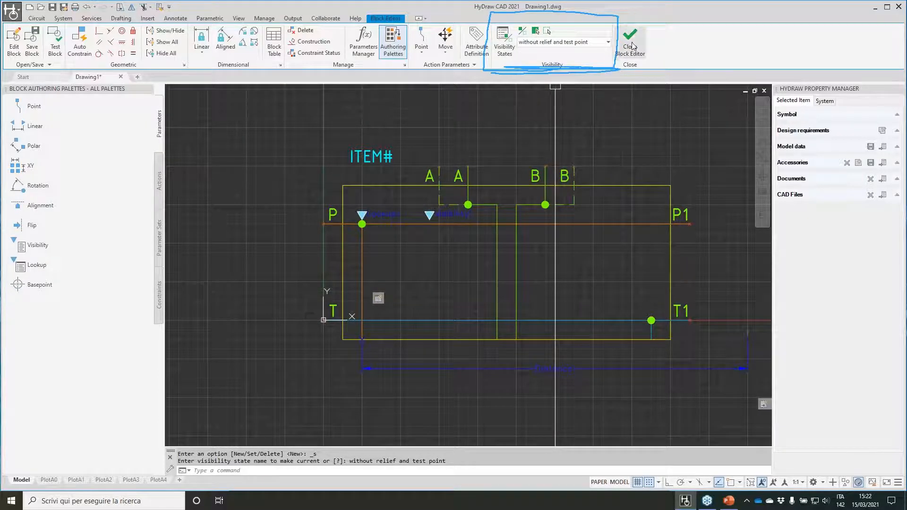
{"action": "left_click", "coordinate": [433, 237]}
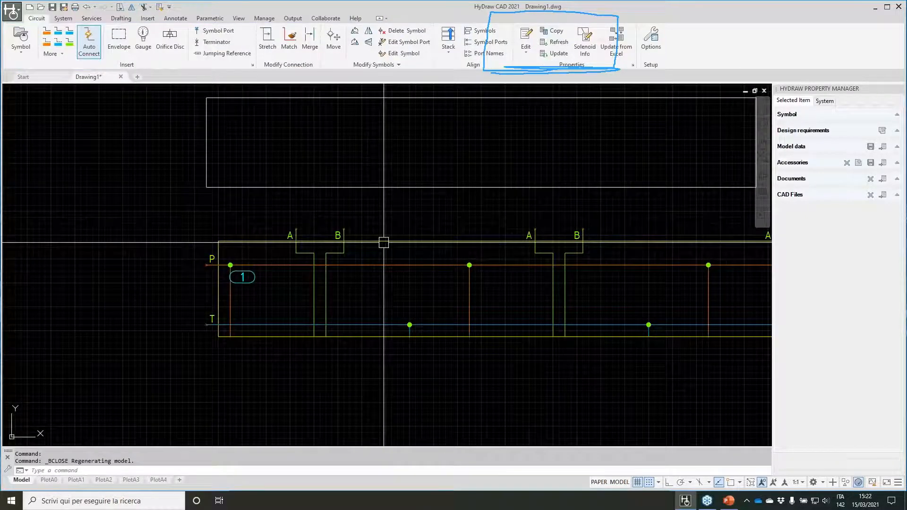
{"action": "left_click", "coordinate": [330, 250]}
{"action": "scroll", "coordinate": [321, 253], "scroll_direction": "down", "scroll_amount": 2}
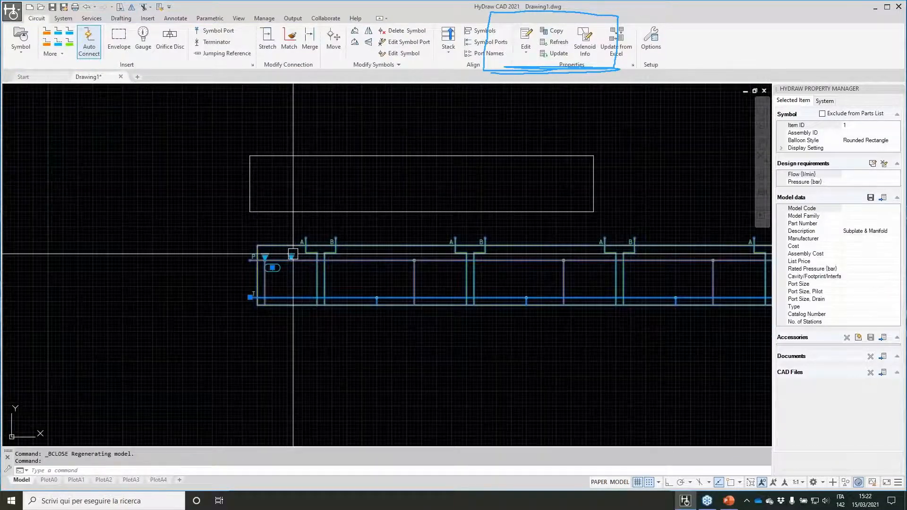
{"action": "left_click", "coordinate": [293, 255]}
{"action": "left_click", "coordinate": [325, 274]}
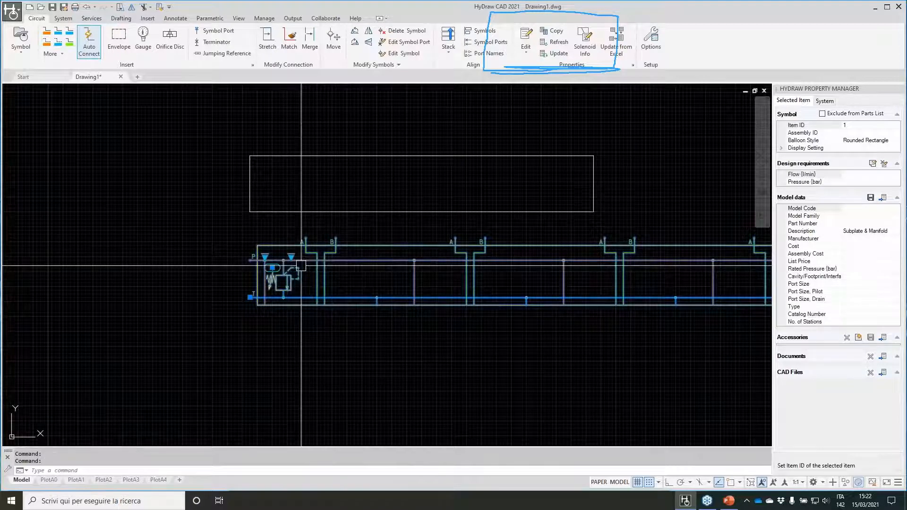
Set the inserted manifold's visibility to "with relief and test point" and inspect the A and B ports along its stations
{"action": "left_click", "coordinate": [291, 256]}
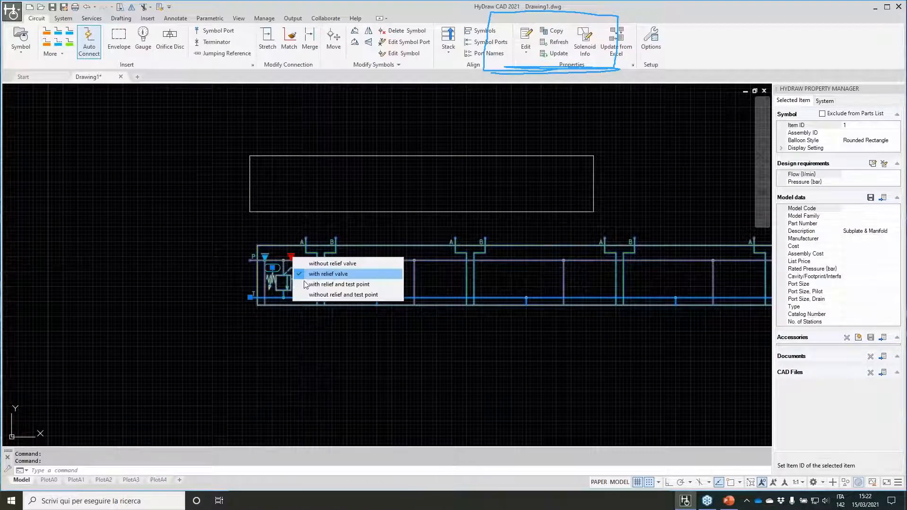
{"action": "left_click", "coordinate": [306, 285]}
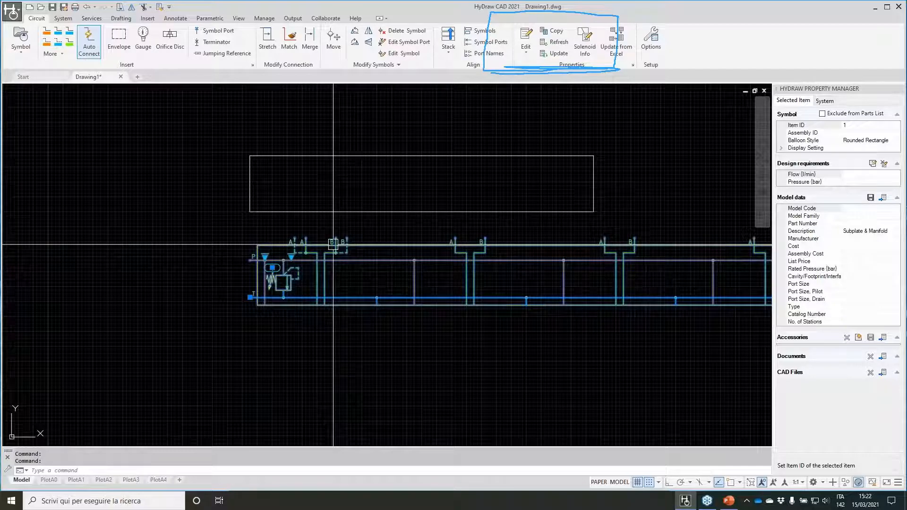
{"action": "scroll", "coordinate": [334, 244], "scroll_direction": "up", "scroll_amount": 2}
{"action": "middle_click_drag", "start_coordinate": [647, 245], "coordinate": [512, 240]}
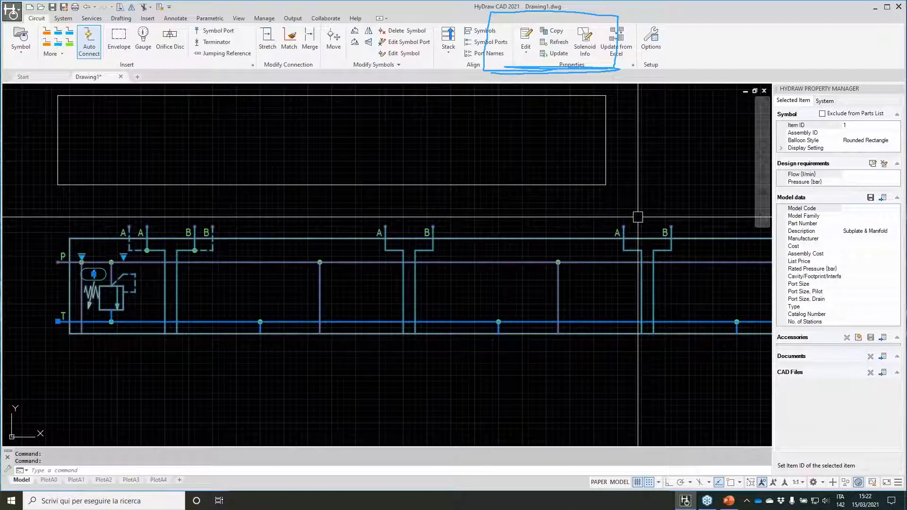
Add the dashed A and B test point branches with their labels and ports to the array action's selection set, using the "with relief and test point" state
{"action": "double_click", "coordinate": [419, 256]}
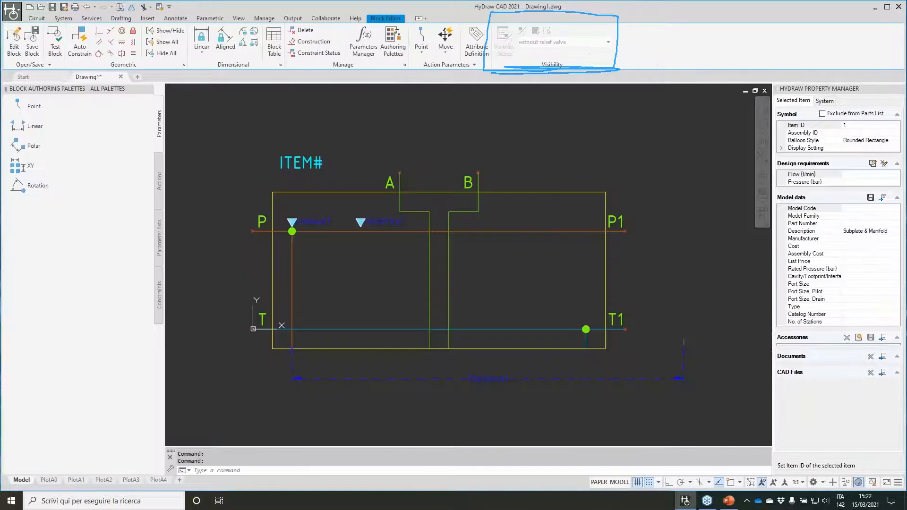
{"action": "left_click", "coordinate": [563, 41]}
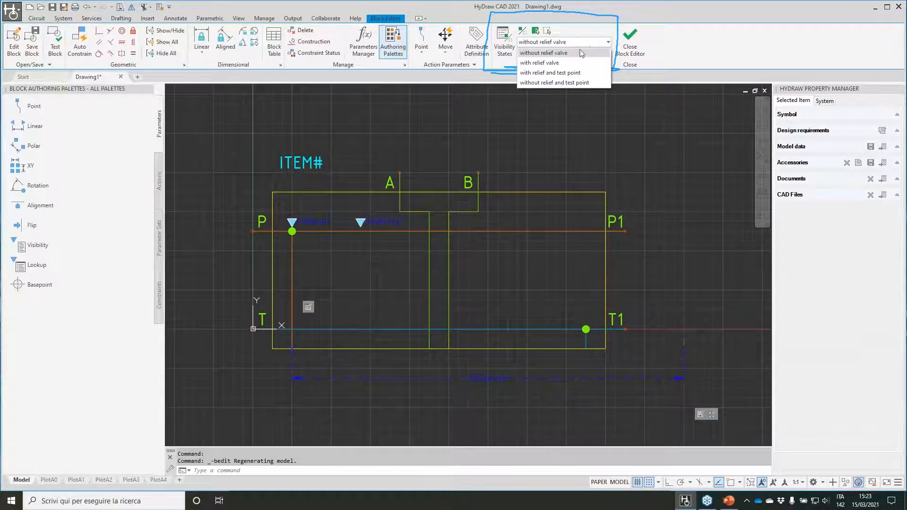
{"action": "left_click", "coordinate": [557, 74]}
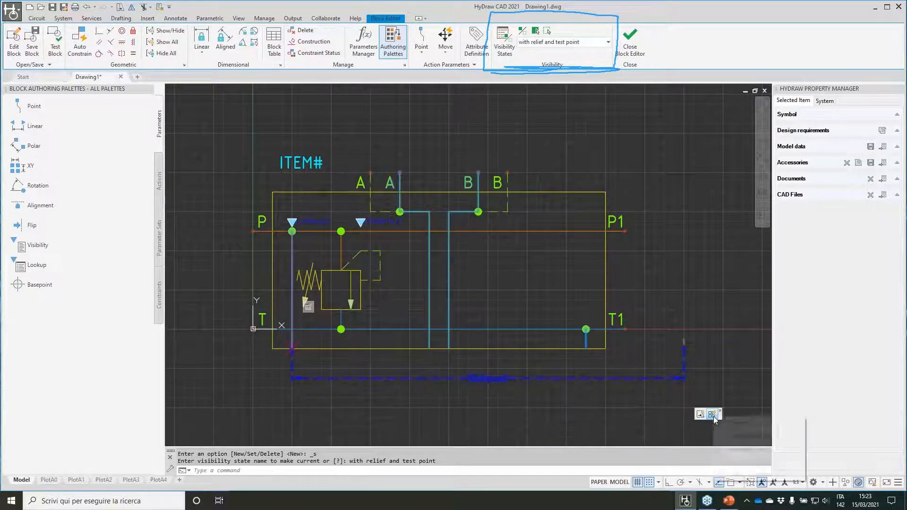
{"action": "right_click", "coordinate": [714, 418]}
{"action": "mouse_move", "coordinate": [744, 441]}
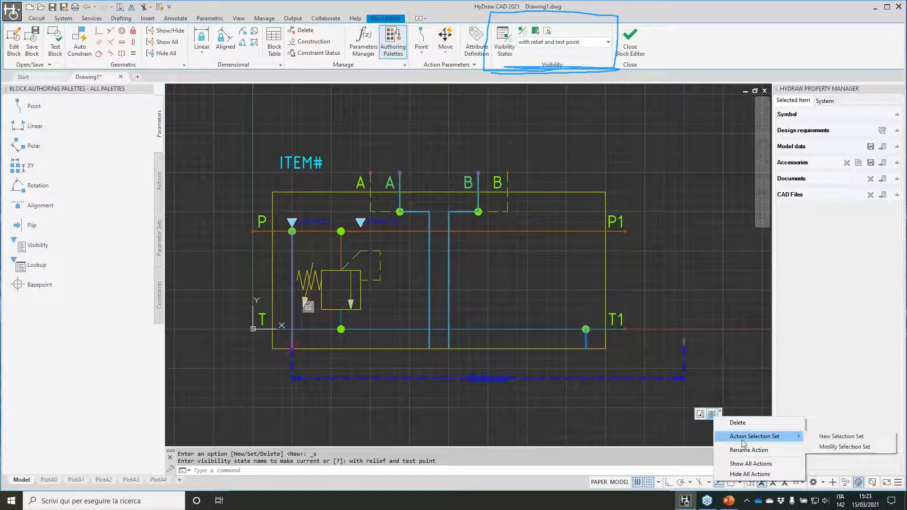
{"action": "left_click", "coordinate": [853, 448]}
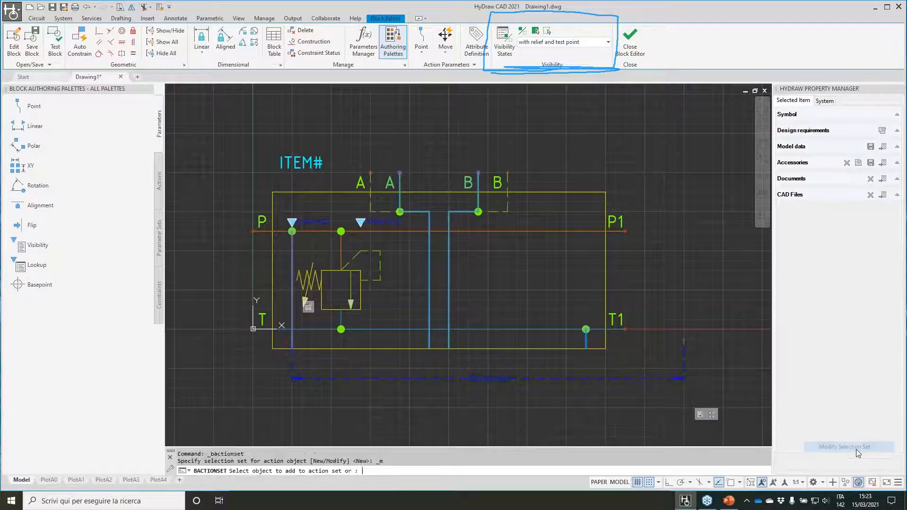
{"action": "left_click", "coordinate": [530, 220]}
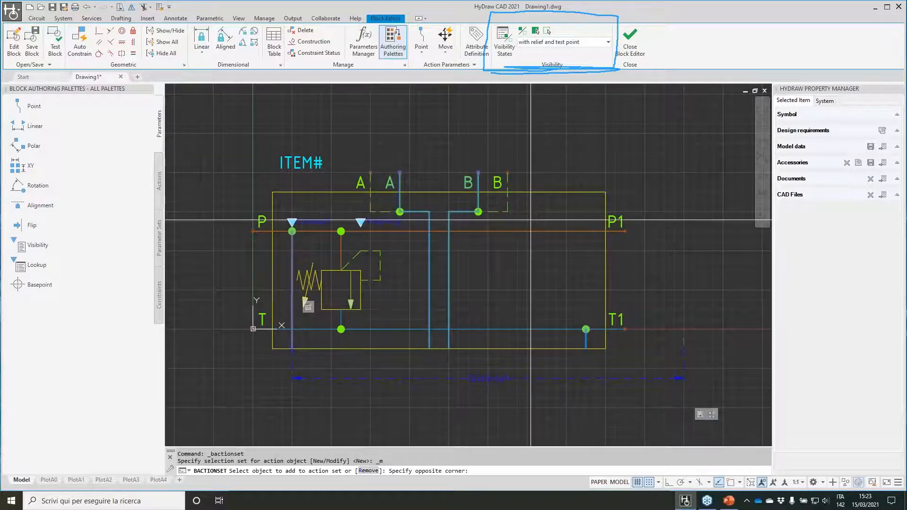
{"action": "left_click", "coordinate": [471, 199]}
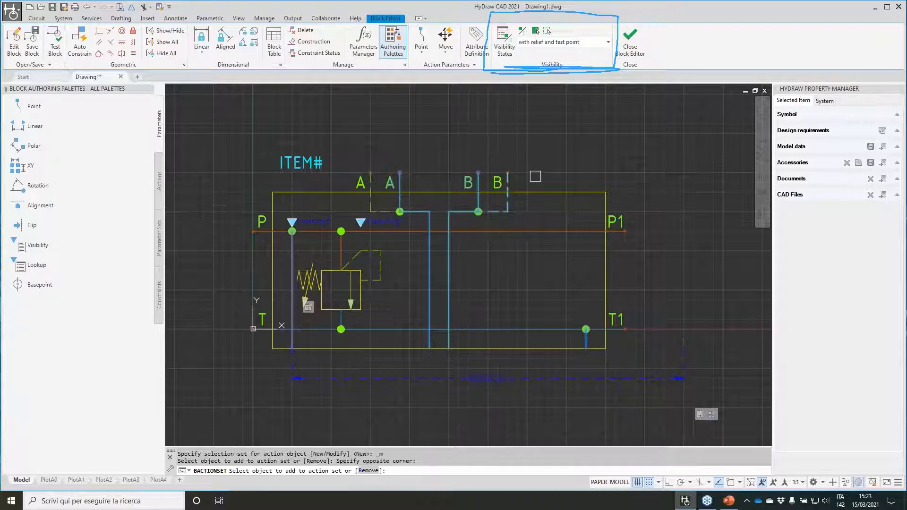
{"action": "left_click", "coordinate": [536, 177]}
{"action": "left_click", "coordinate": [351, 146]}
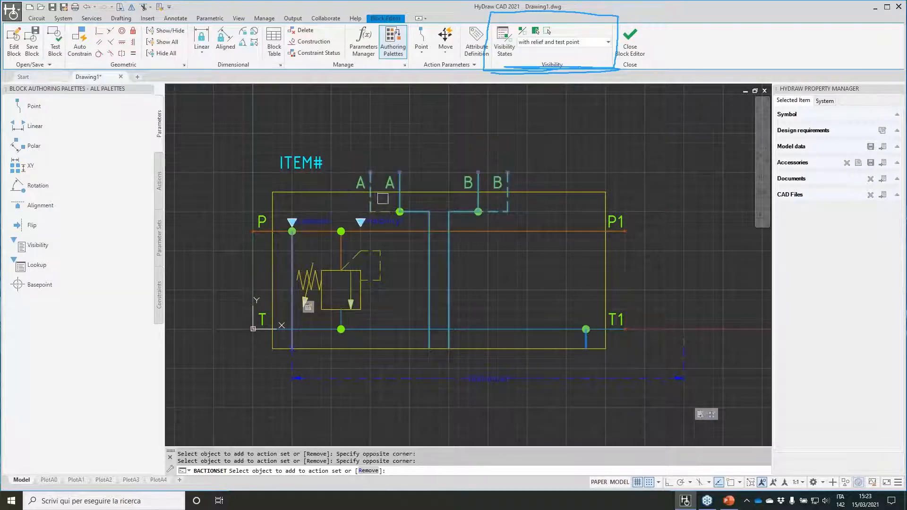
{"action": "left_click", "coordinate": [383, 213]}
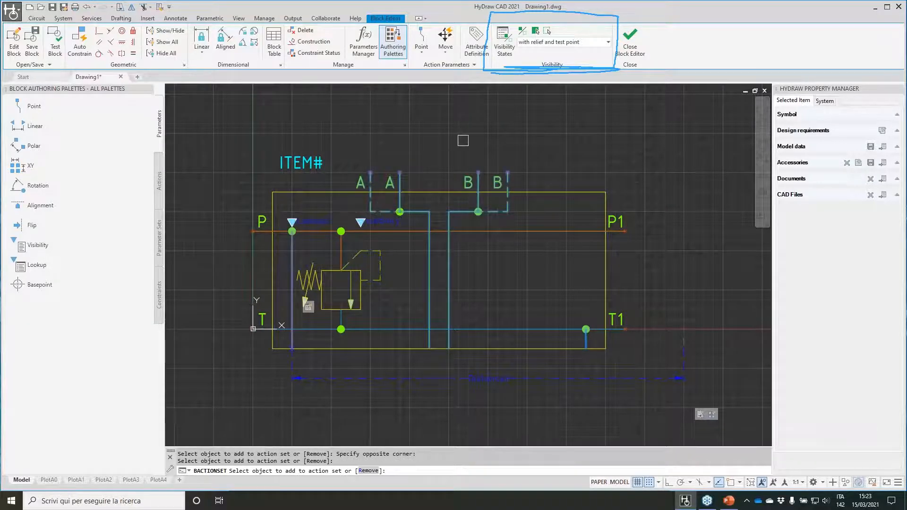
{"action": "key", "text": "Return"}
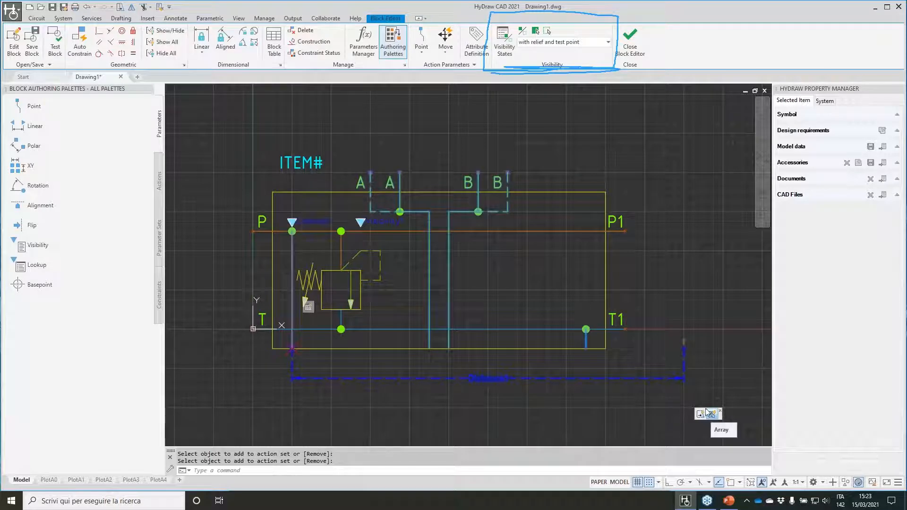
Close the block editor saving the changes, and try the visibility states on the inserted manifold, including "without relief and test point" and "with relief valve"
{"action": "left_click", "coordinate": [630, 41]}
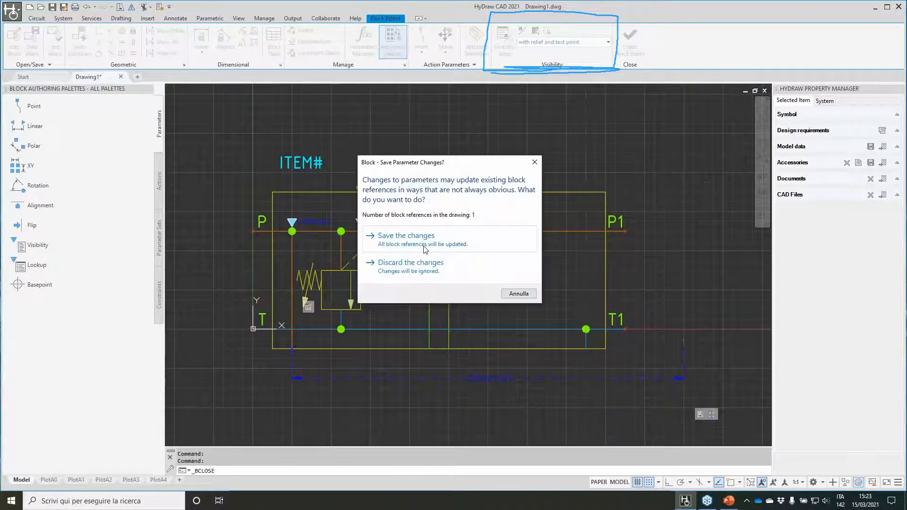
{"action": "left_click", "coordinate": [425, 249]}
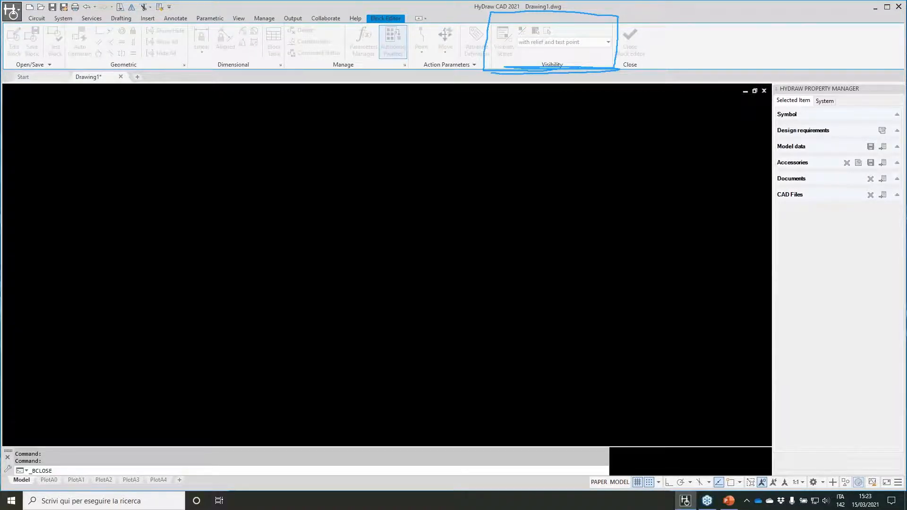
{"action": "left_click", "coordinate": [197, 267]}
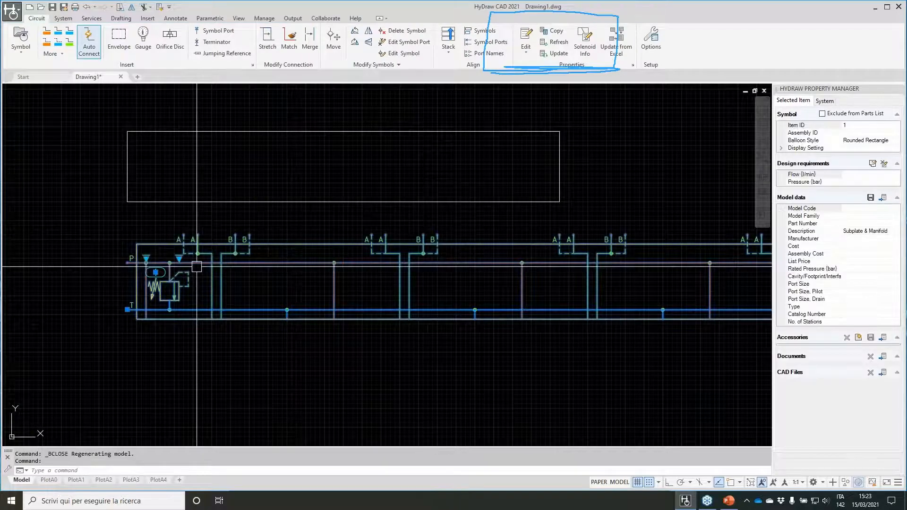
{"action": "left_click", "coordinate": [179, 259]}
{"action": "left_click", "coordinate": [217, 266]}
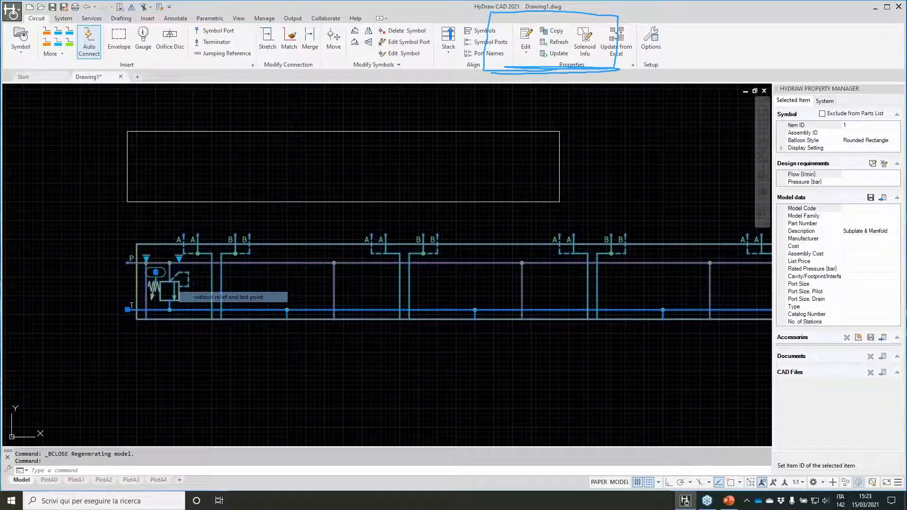
{"action": "scroll", "coordinate": [333, 280], "scroll_direction": "down", "scroll_amount": 2}
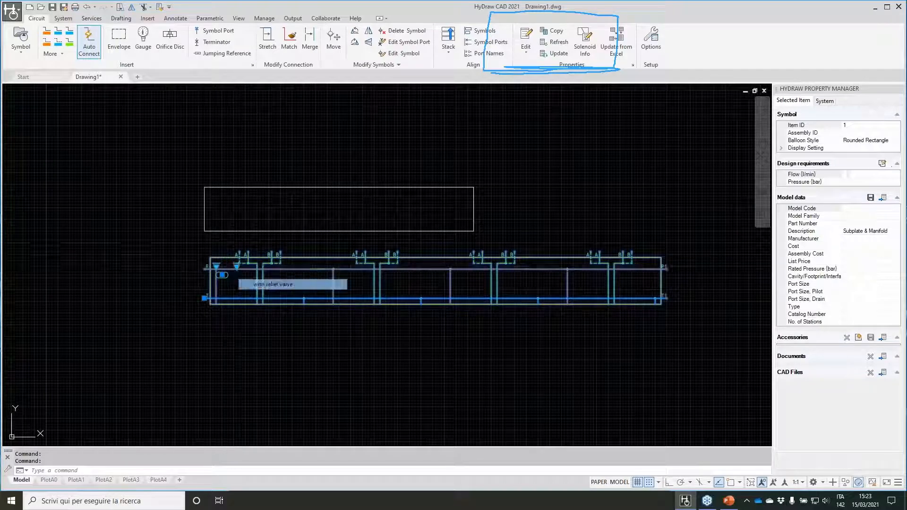
{"action": "left_click", "coordinate": [237, 267]}
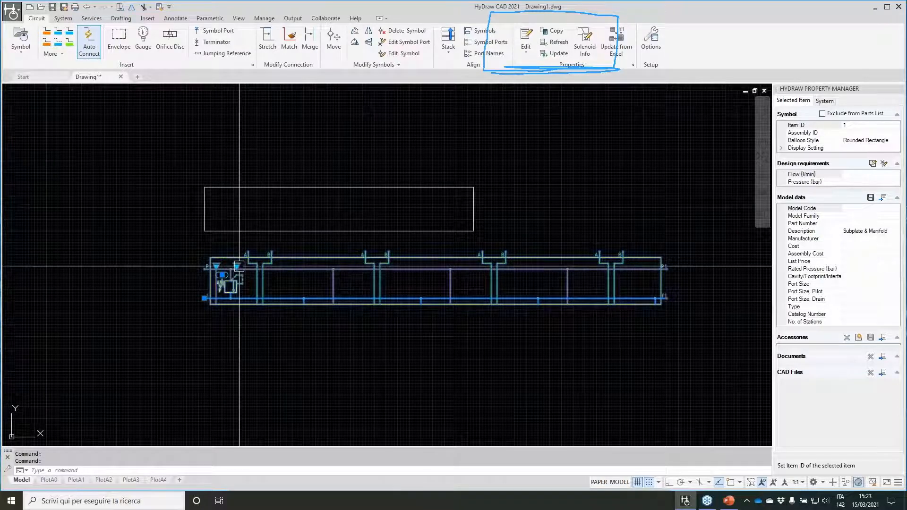
{"action": "left_click", "coordinate": [238, 267]}
{"action": "left_click", "coordinate": [265, 274]}
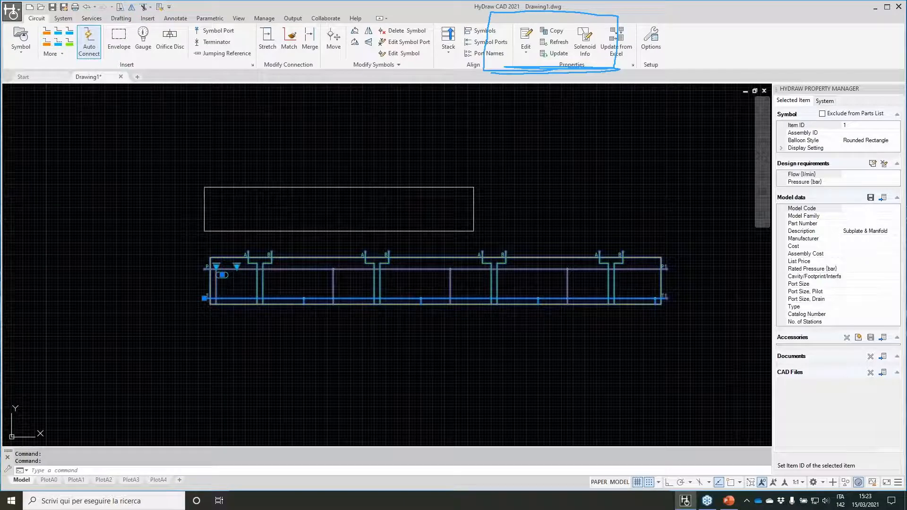
{"action": "key", "text": "Escape"}
{"action": "key", "text": "Escape"}
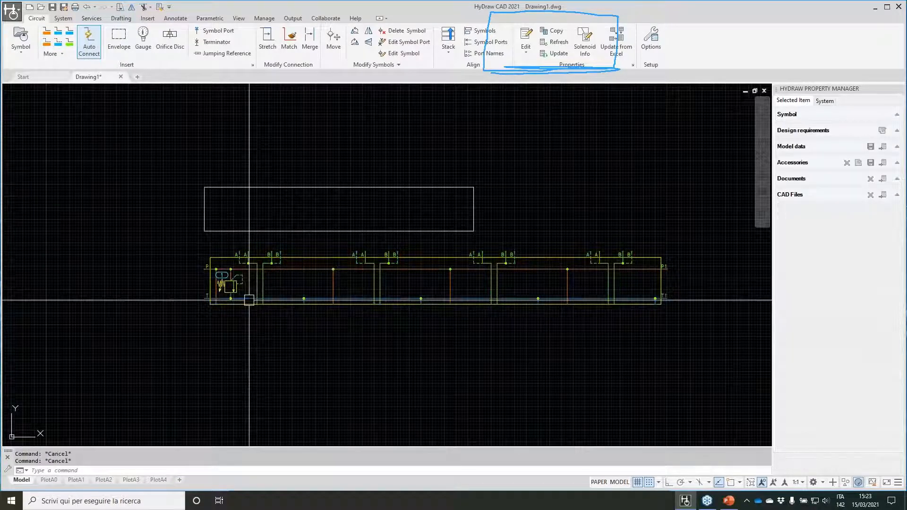
Reopen the inserted manifold in the block editor and delete the visibility parameter's grip
{"action": "left_click", "coordinate": [273, 257]}
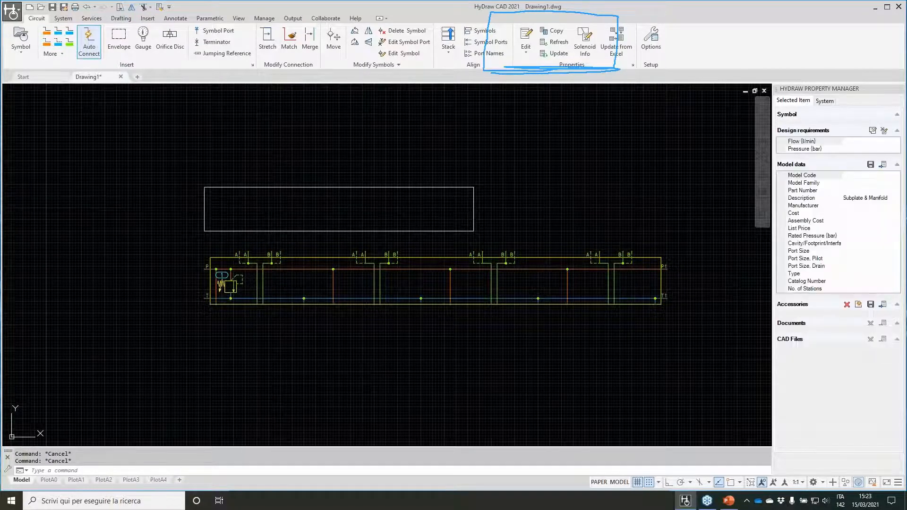
{"action": "left_click", "coordinate": [267, 272]}
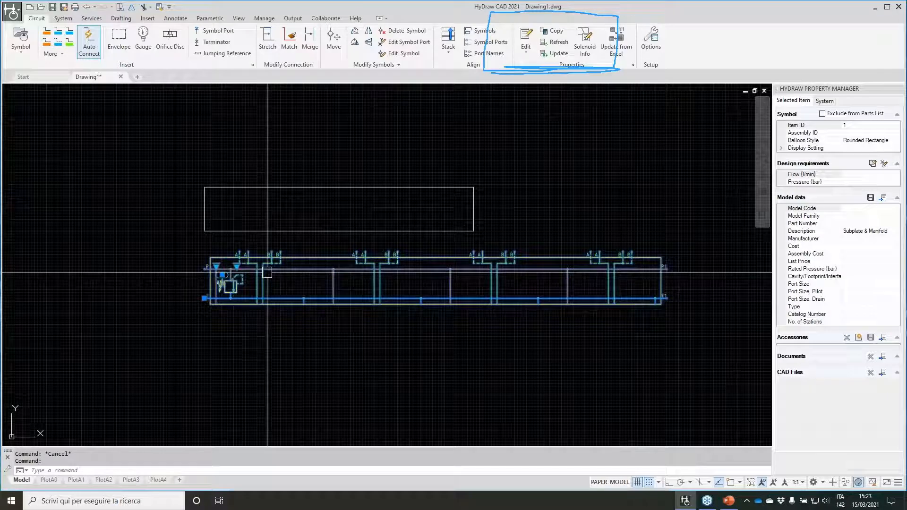
{"action": "right_click", "coordinate": [267, 272]}
{"action": "left_click", "coordinate": [329, 212]}
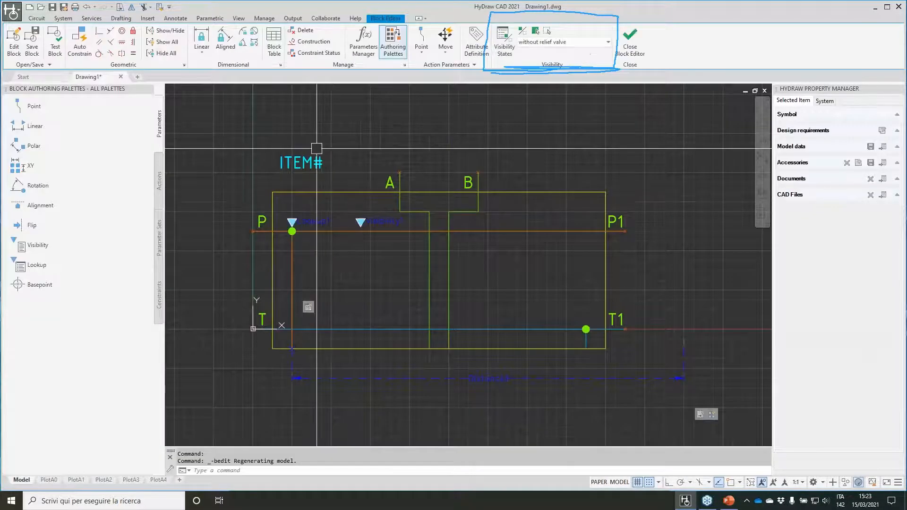
{"action": "scroll", "coordinate": [344, 225], "scroll_direction": "up", "scroll_amount": 2}
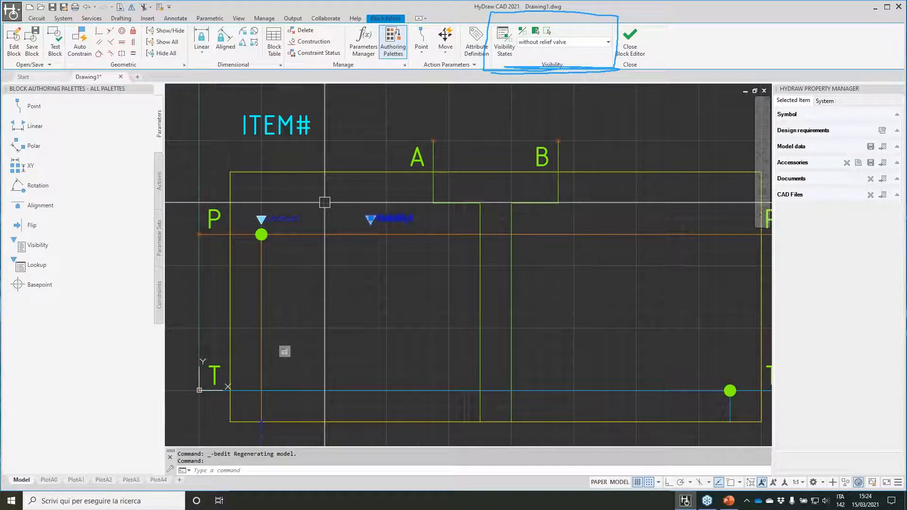
{"action": "left_click", "coordinate": [368, 231]}
{"action": "key", "text": "Delete"}
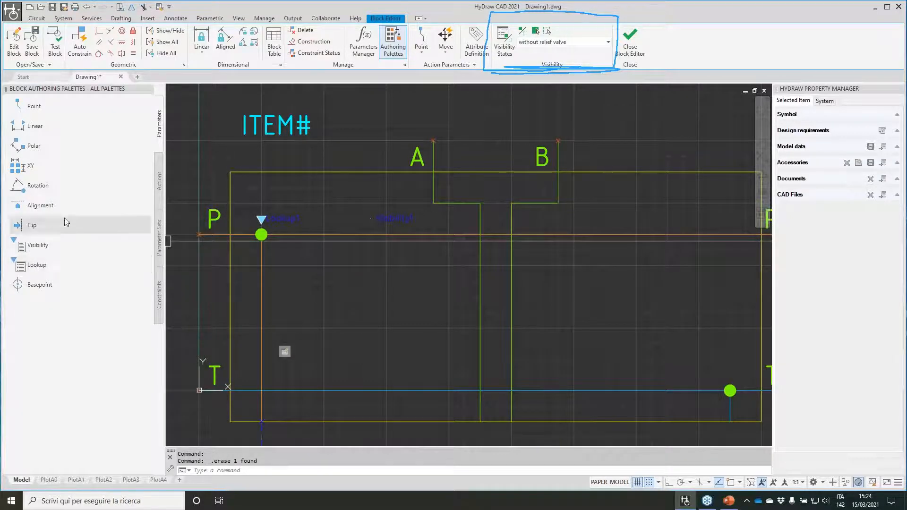
Place a block properties table with 1 grip inside the manifold, and add the Visibility1 property as its first column
{"action": "left_click", "coordinate": [159, 181]}
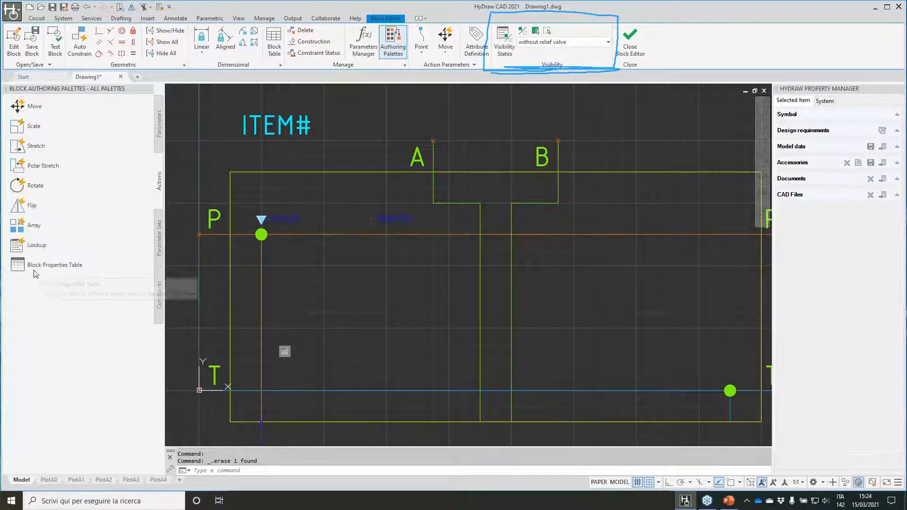
{"action": "left_click", "coordinate": [16, 266]}
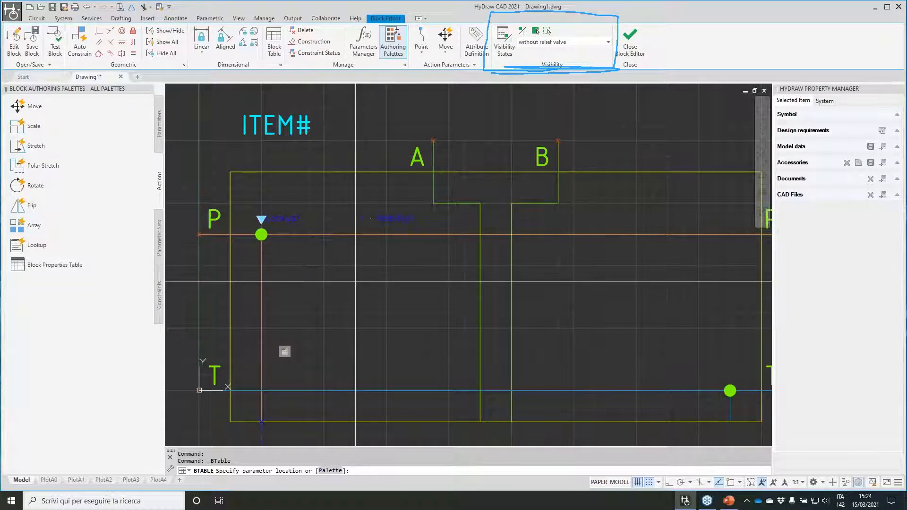
{"action": "left_click", "coordinate": [371, 265]}
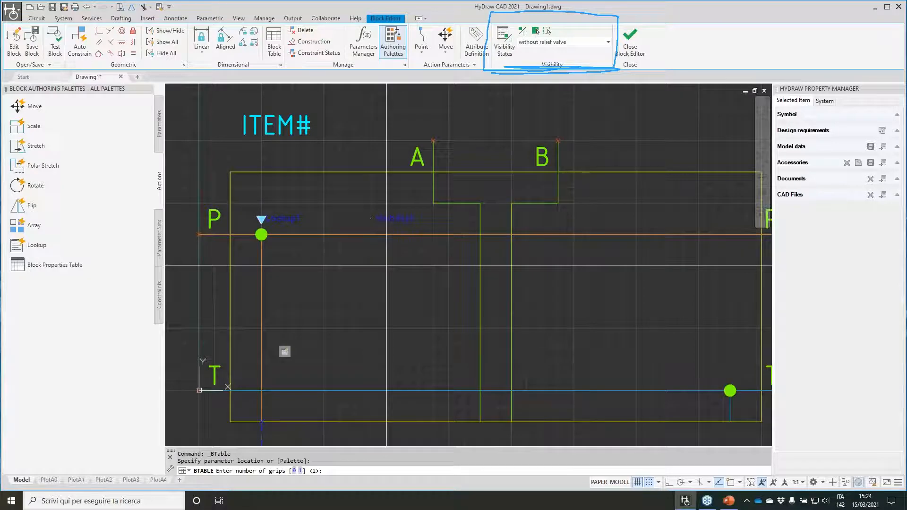
{"action": "key", "text": "Return"}
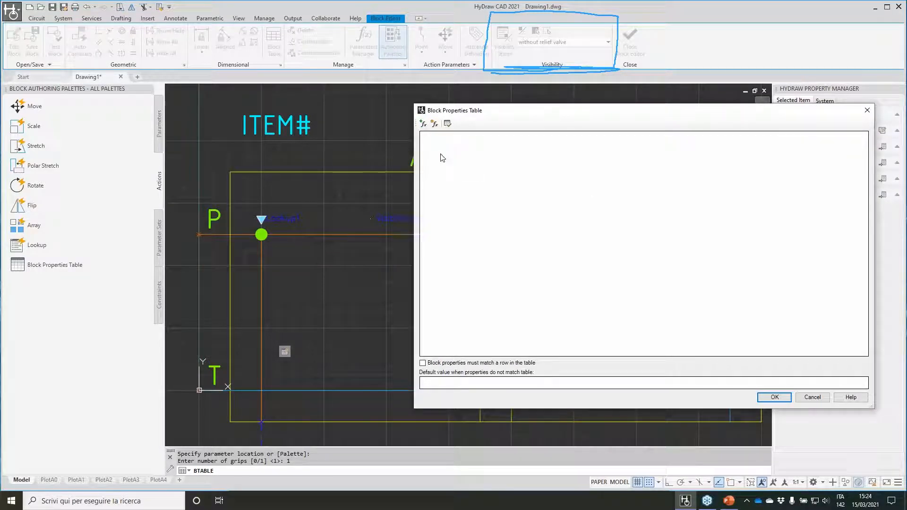
{"action": "left_click", "coordinate": [423, 124]}
{"action": "left_click", "coordinate": [299, 142]}
{"action": "left_click", "coordinate": [301, 281]}
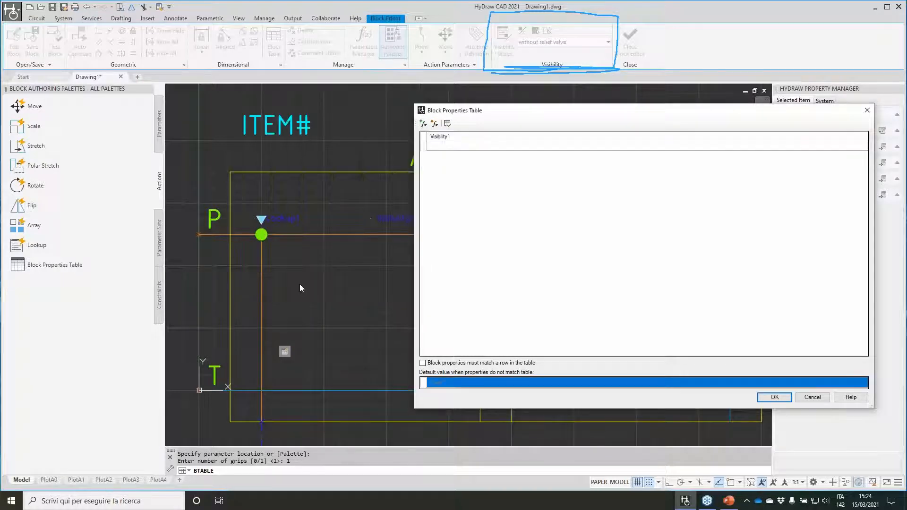
Create a String user parameter named WithReliefValve with the value YES in the block properties table
{"action": "left_click", "coordinate": [435, 124]}
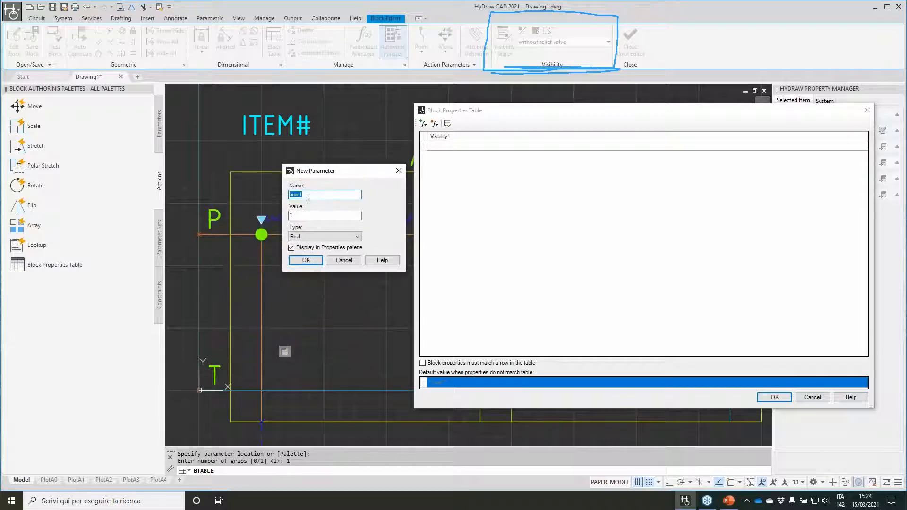
{"action": "type", "text": "With R"}
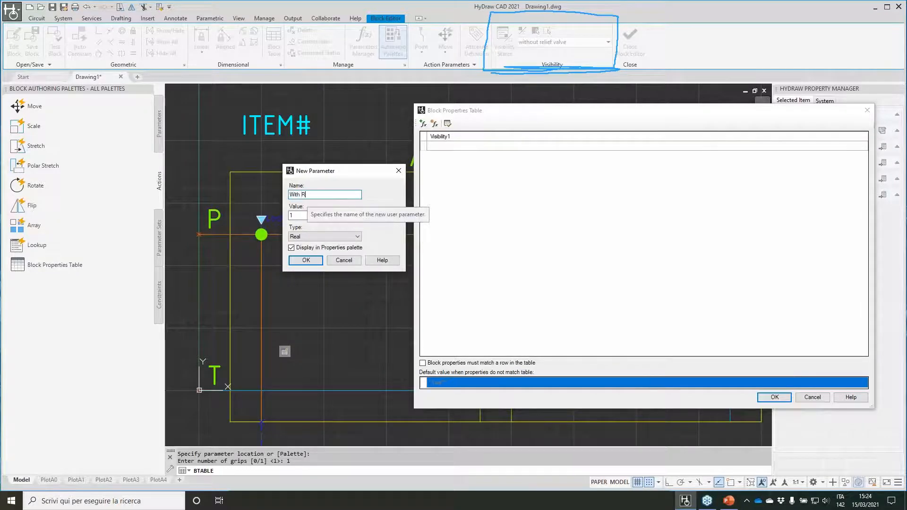
{"action": "key", "text": "BackSpace"}
{"action": "key", "text": "BackSpace"}
{"action": "type", "text": "hReliefValve"}
{"action": "left_click", "coordinate": [326, 237]}
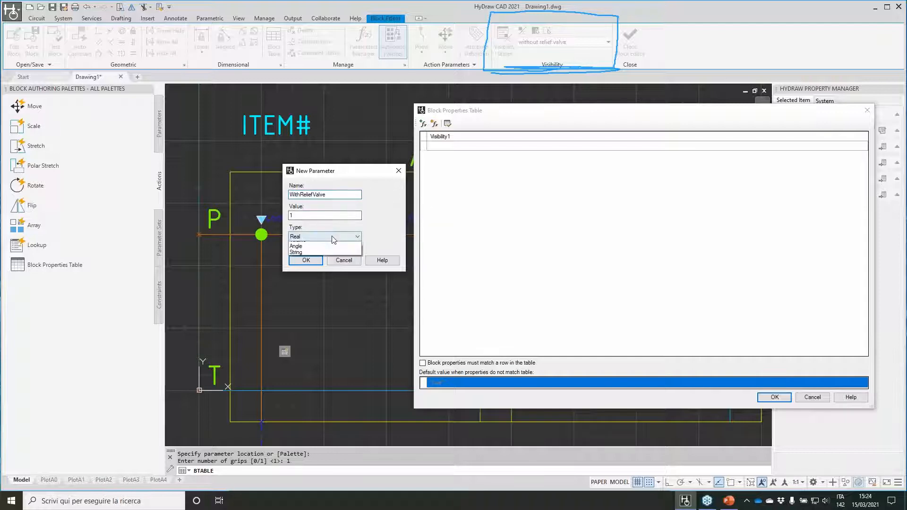
{"action": "left_click", "coordinate": [311, 276]}
{"action": "double_click", "coordinate": [312, 217]}
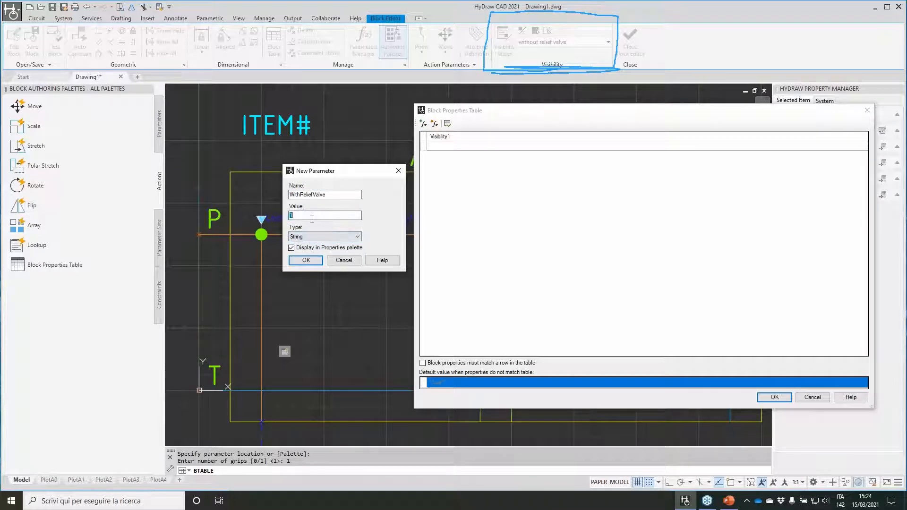
{"action": "type", "text": "YES"}
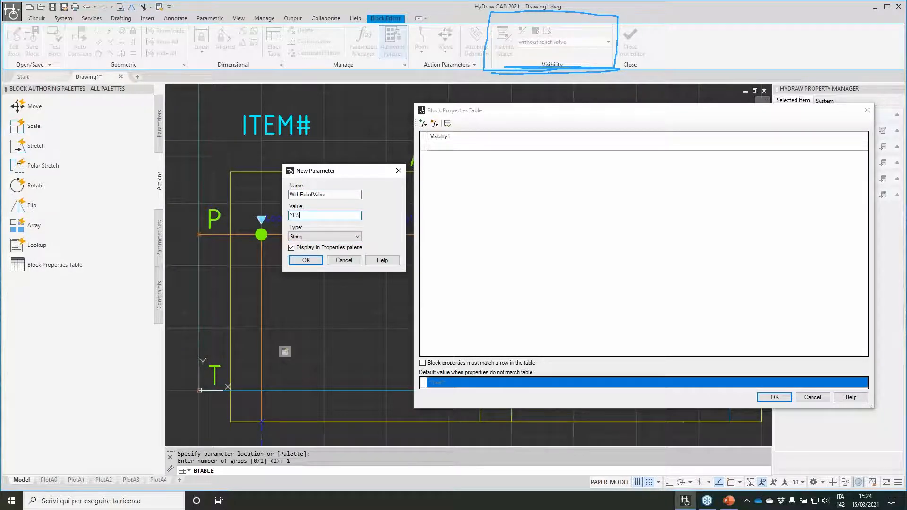
{"action": "left_click", "coordinate": [310, 260]}
Create a second String user parameter named WithTestPoint with the value YES in the block properties table
{"action": "left_click", "coordinate": [434, 124]}
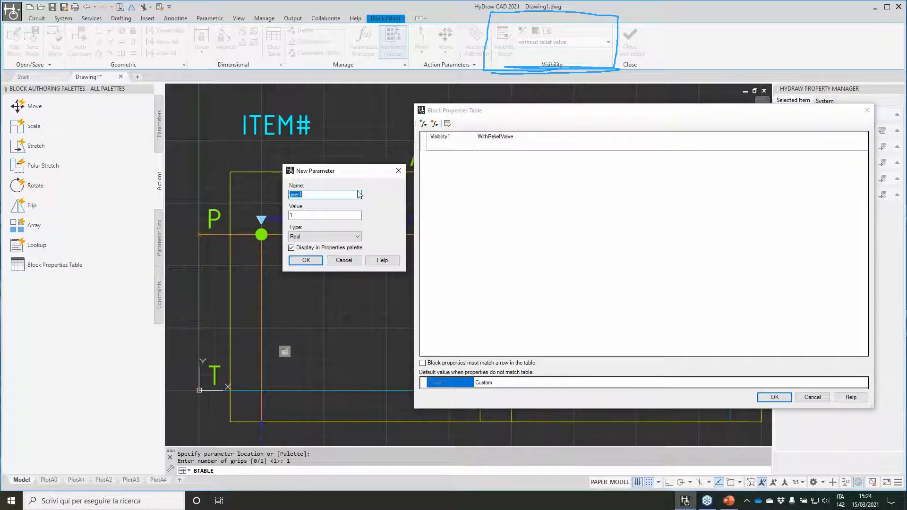
{"action": "type", "text": "wITHOU"}
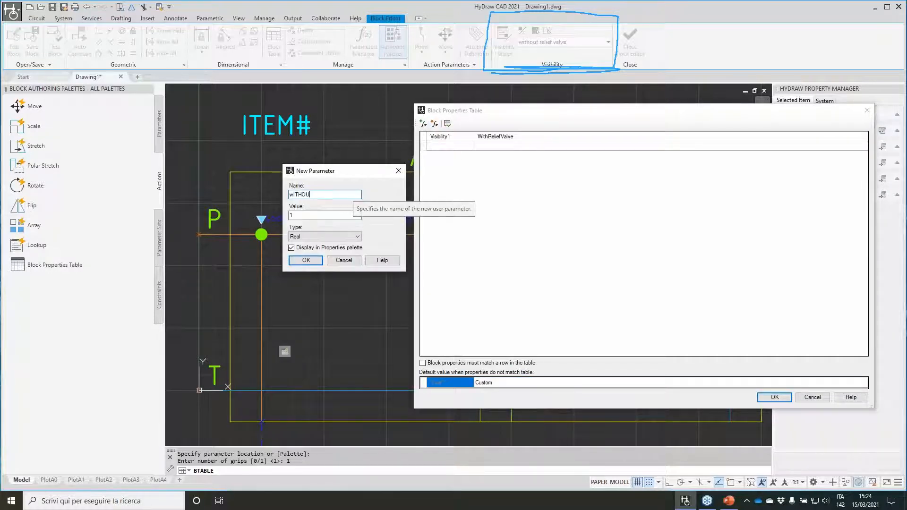
{"action": "type", "text": "WithTestPoint"}
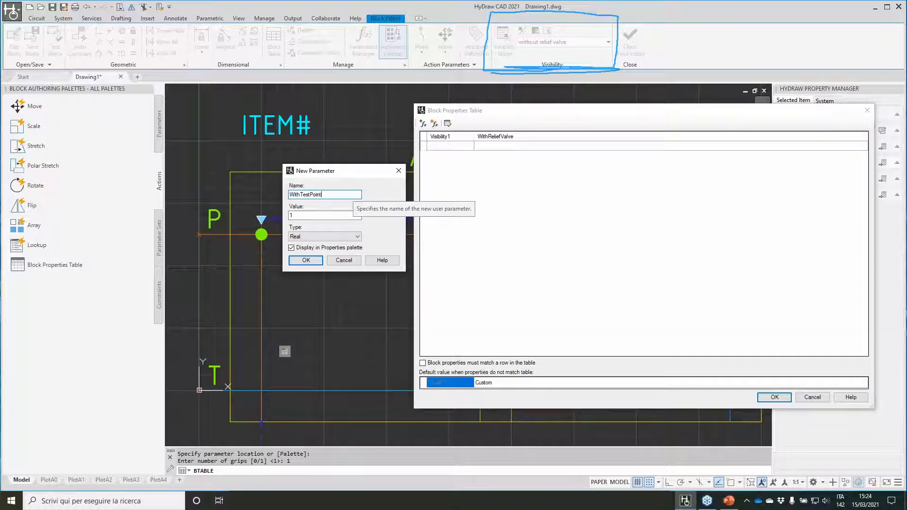
{"action": "double_click", "coordinate": [314, 217]}
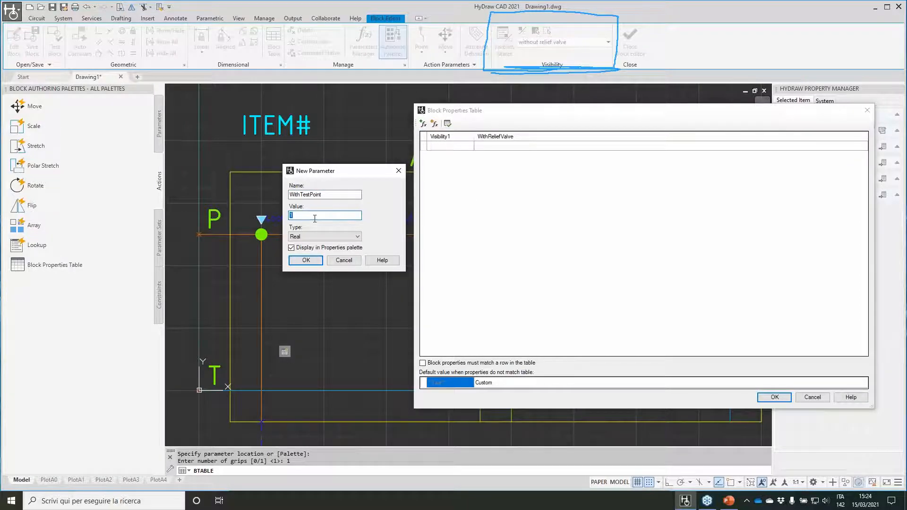
{"action": "type", "text": "YES"}
{"action": "left_click", "coordinate": [325, 237]}
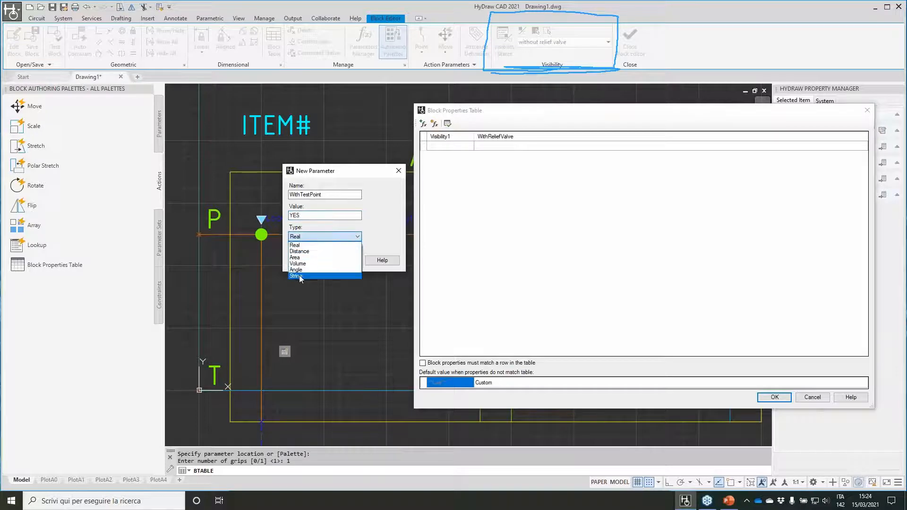
{"action": "left_click", "coordinate": [306, 274]}
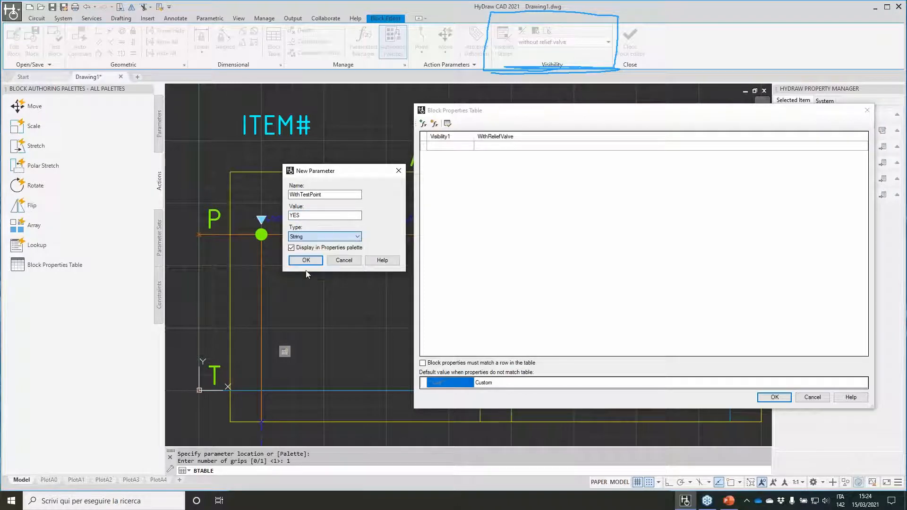
Reorder the table columns to WithReliefValve, WithTestPoint and Visibility1
{"action": "left_click", "coordinate": [465, 141]}
{"action": "left_click_drag", "start_coordinate": [439, 138], "coordinate": [437, 138]}
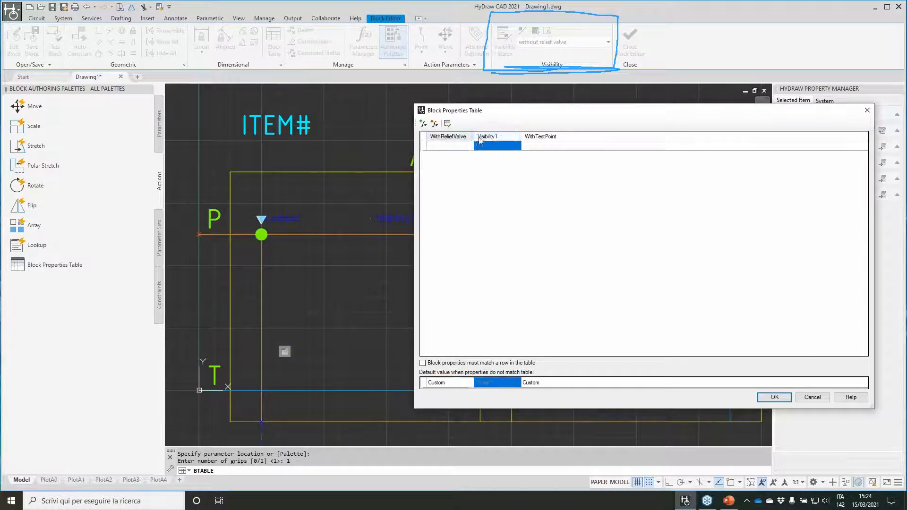
{"action": "left_click_drag", "start_coordinate": [549, 138], "coordinate": [479, 137]}
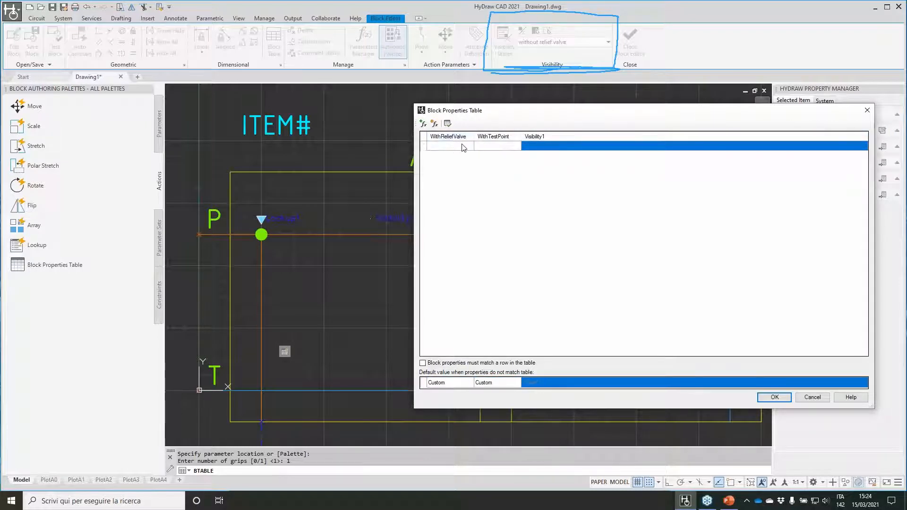
Fill the first two rows for WithReliefValve and WithTestPoint with YES/NO and YES/YES
{"action": "left_click", "coordinate": [447, 147]}
{"action": "left_click", "coordinate": [456, 148]}
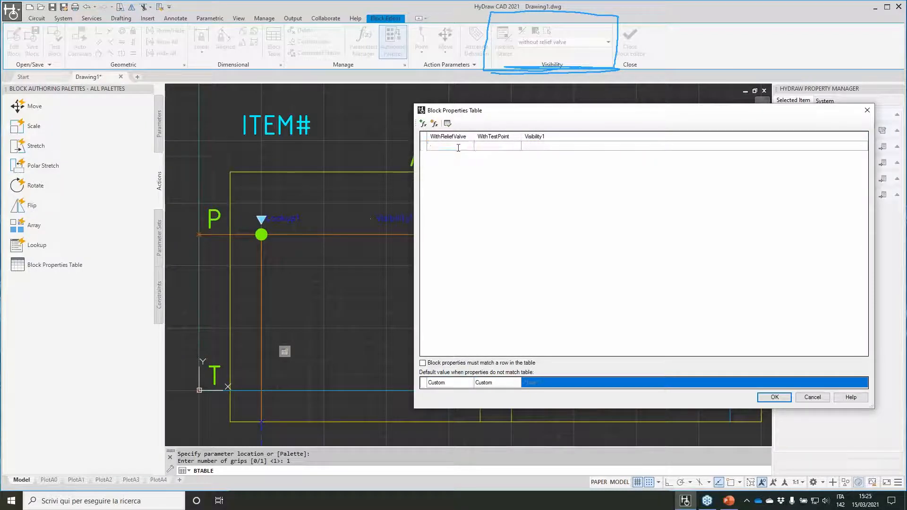
{"action": "type", "text": "YES"}
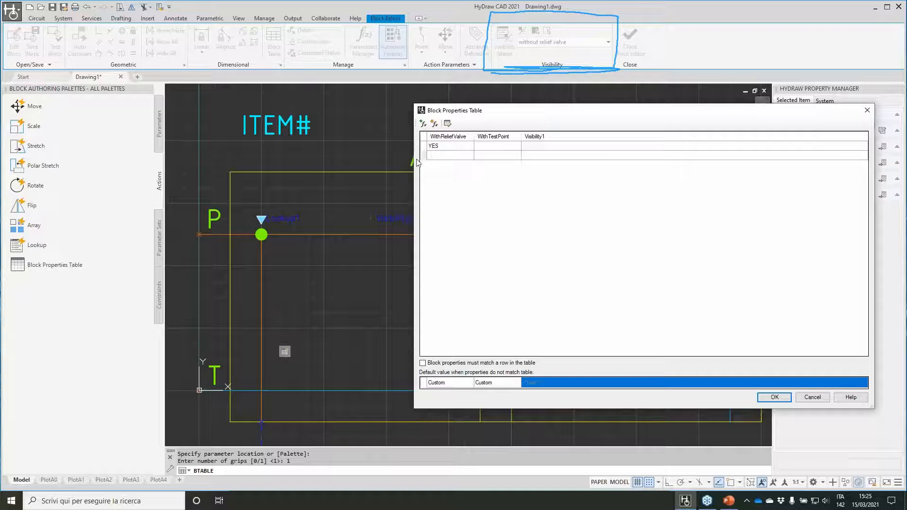
{"action": "left_click", "coordinate": [446, 156]}
{"action": "type", "text": "YES"}
{"action": "left_click", "coordinate": [501, 145]}
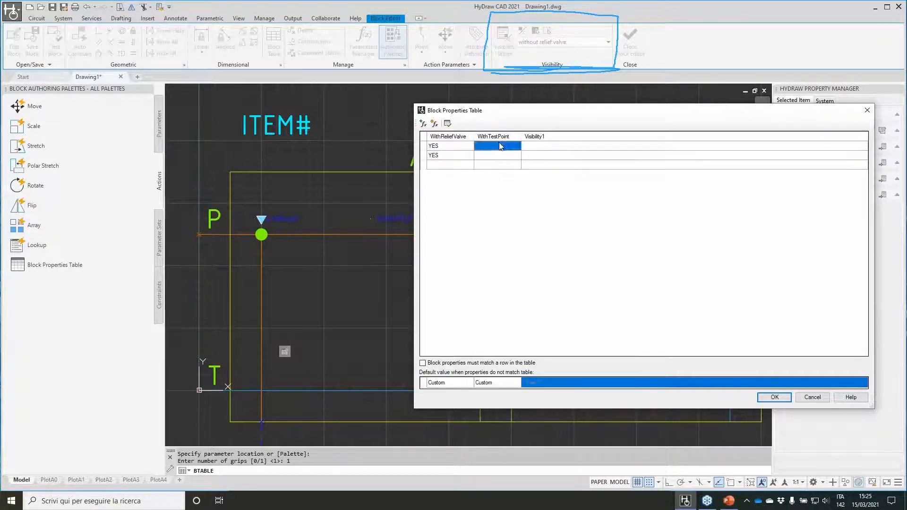
{"action": "left_click", "coordinate": [501, 145]}
{"action": "left_click", "coordinate": [502, 157]}
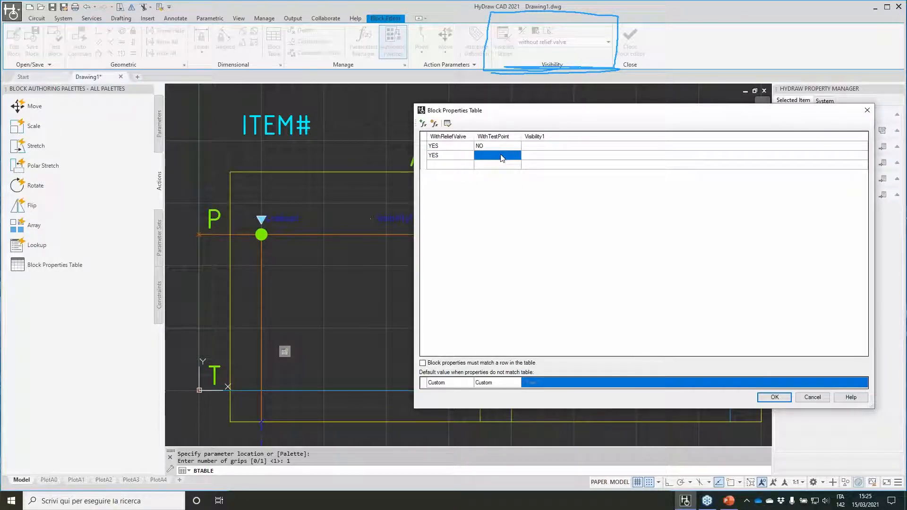
{"action": "left_click", "coordinate": [502, 157]}
{"action": "type", "text": "YES"}
Add a third and fourth row for WithReliefValve and WithTestPoint with NO/YES and NO/NO
{"action": "left_click", "coordinate": [449, 166]}
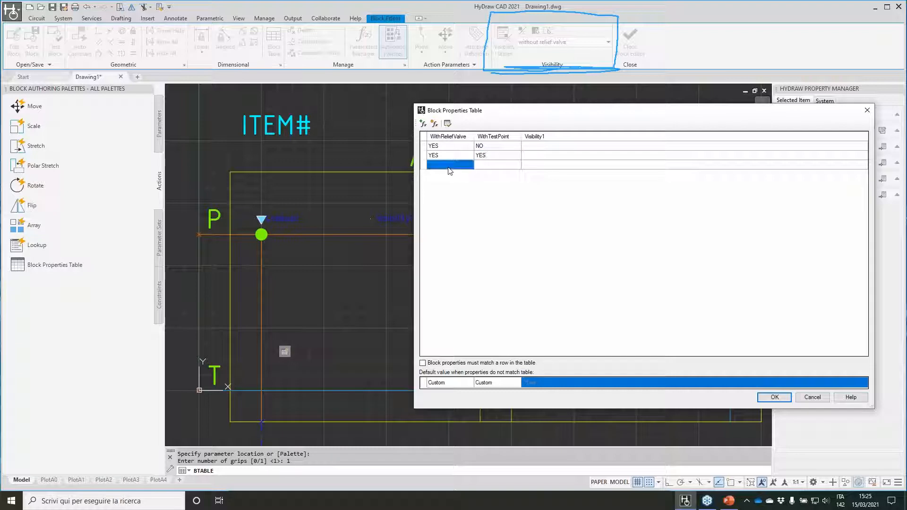
{"action": "left_click", "coordinate": [449, 165]}
{"action": "type", "text": "NO"}
{"action": "key", "text": "Tab"}
{"action": "type", "text": "YES"}
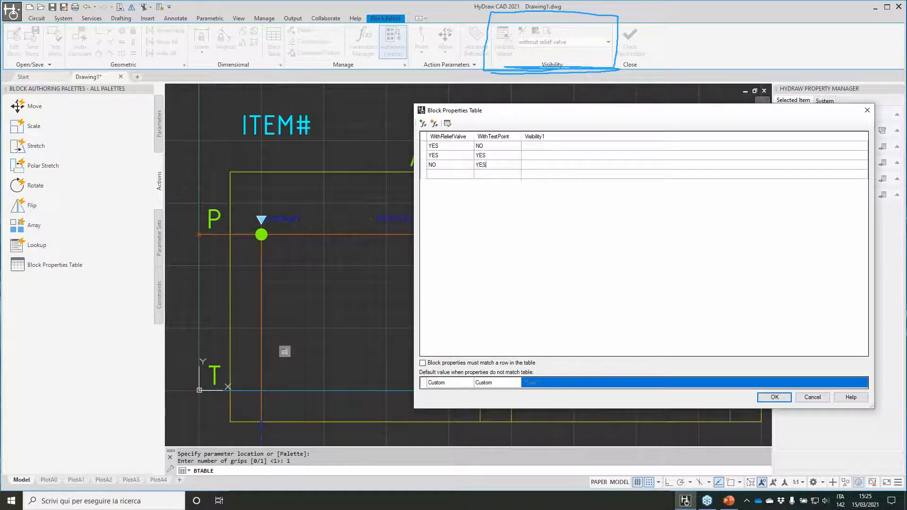
{"action": "left_click", "coordinate": [498, 175]}
{"action": "type", "text": "NO"}
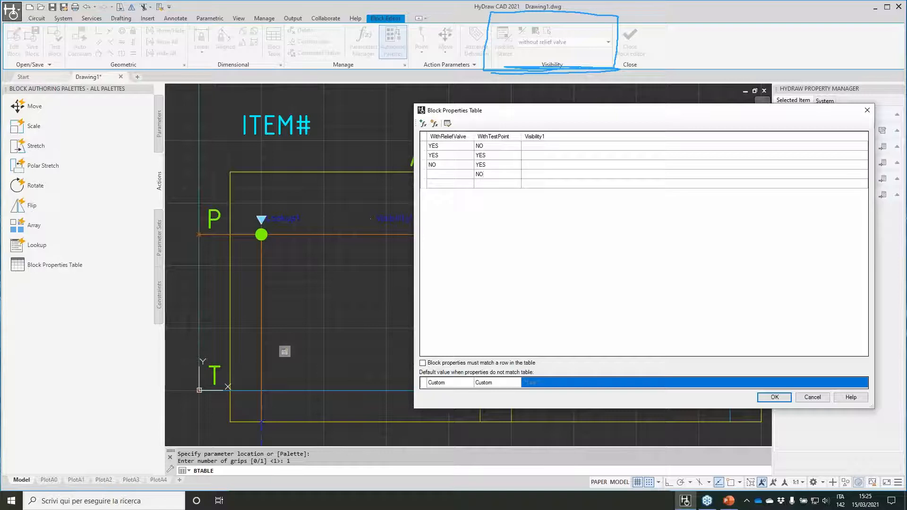
{"action": "left_click", "coordinate": [449, 176]}
{"action": "type", "text": "NO"}
Assign the visibility "with relief valve" to the YES/NO row and "with relief and test point" to the YES/YES row
{"action": "left_click", "coordinate": [567, 147]}
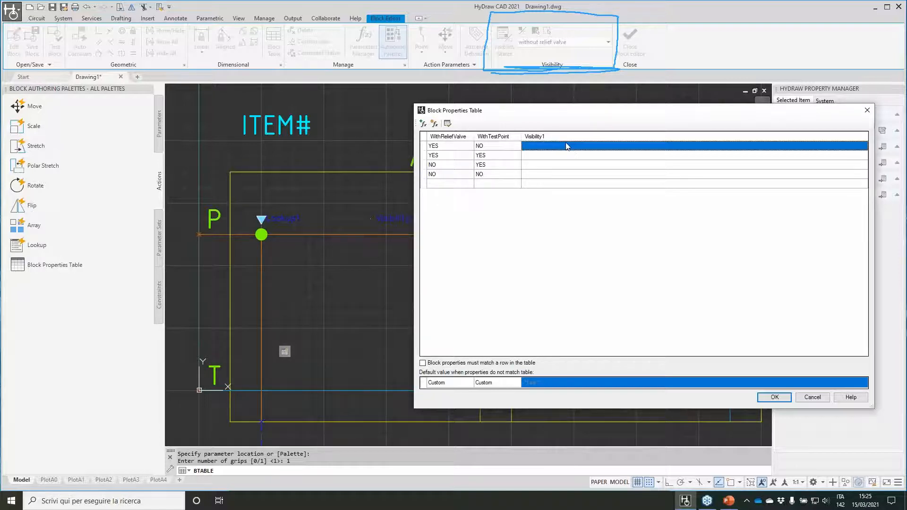
{"action": "left_click", "coordinate": [576, 147]}
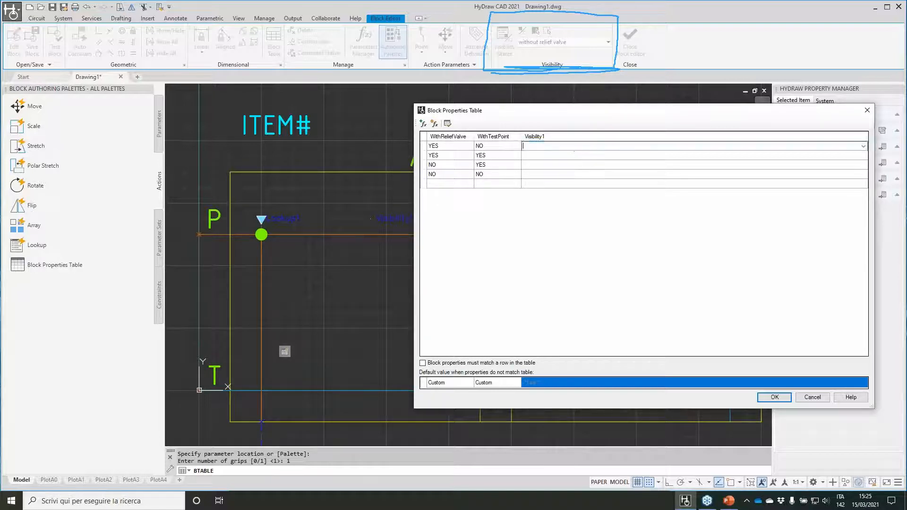
{"action": "left_click", "coordinate": [863, 147]}
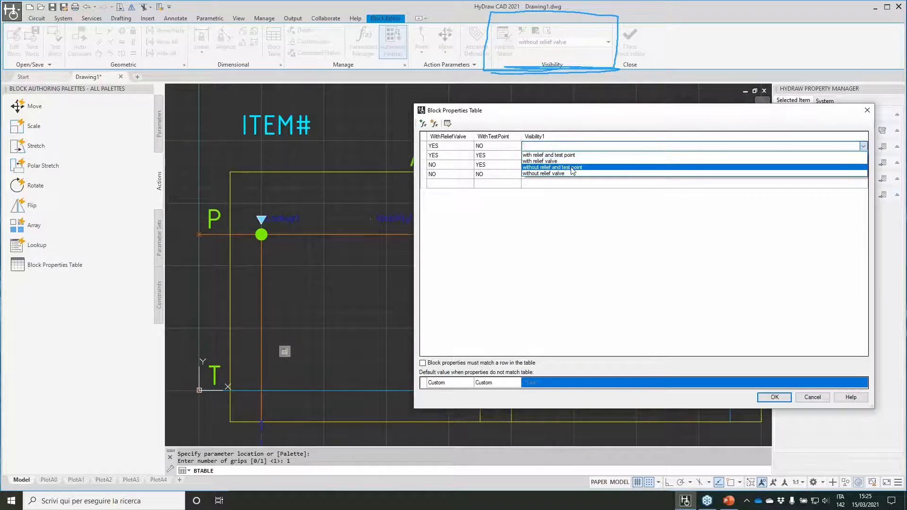
{"action": "left_click", "coordinate": [681, 161]}
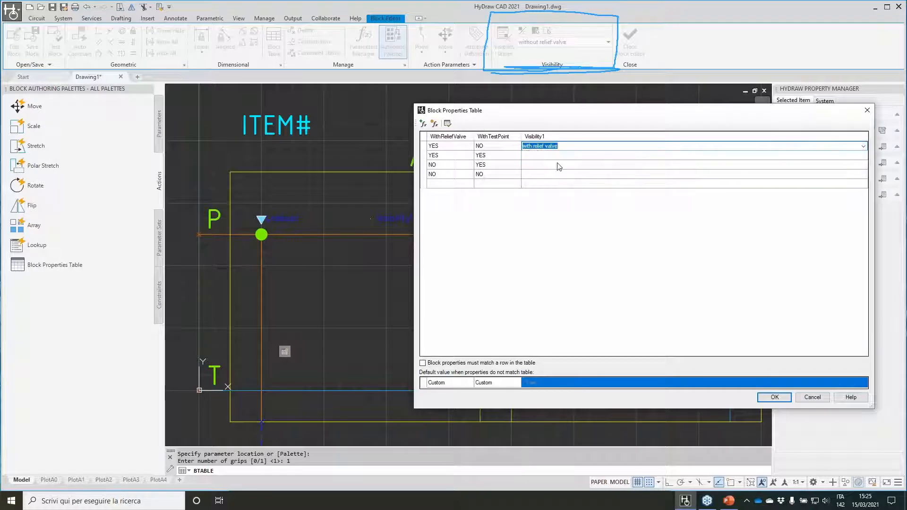
{"action": "left_click", "coordinate": [679, 156]}
{"action": "left_click", "coordinate": [863, 156]}
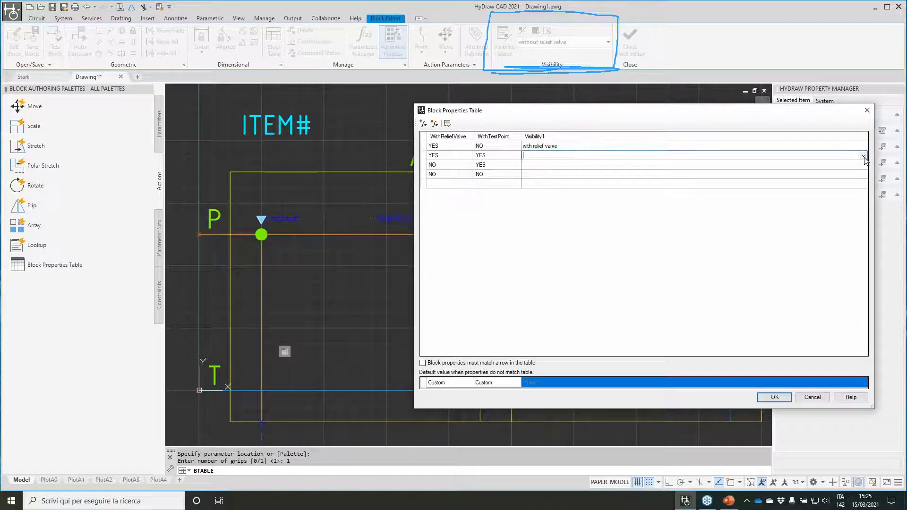
{"action": "left_click", "coordinate": [566, 165]}
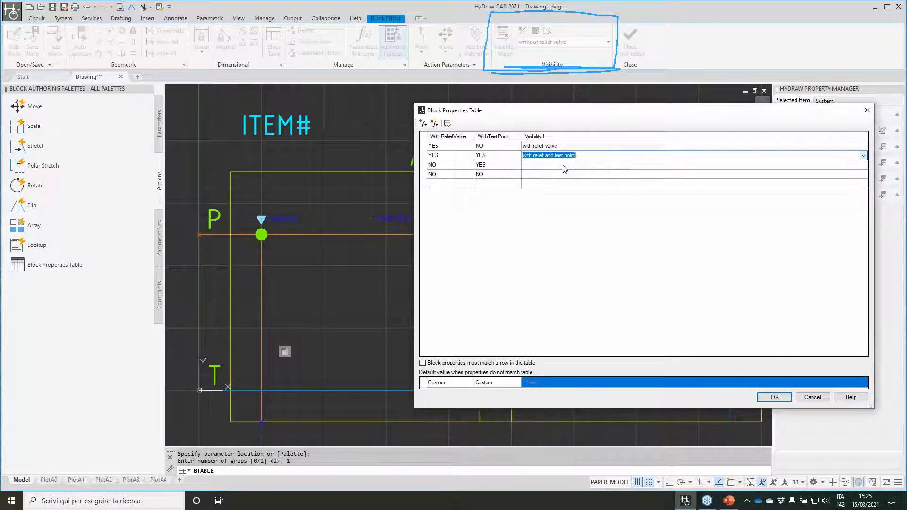
Assign "without relief and test point" to the NO/YES row and "without relief valve" to the NO/NO row, and accept the table
{"action": "left_click", "coordinate": [566, 166]}
{"action": "left_click", "coordinate": [857, 166]}
{"action": "left_click", "coordinate": [864, 164]}
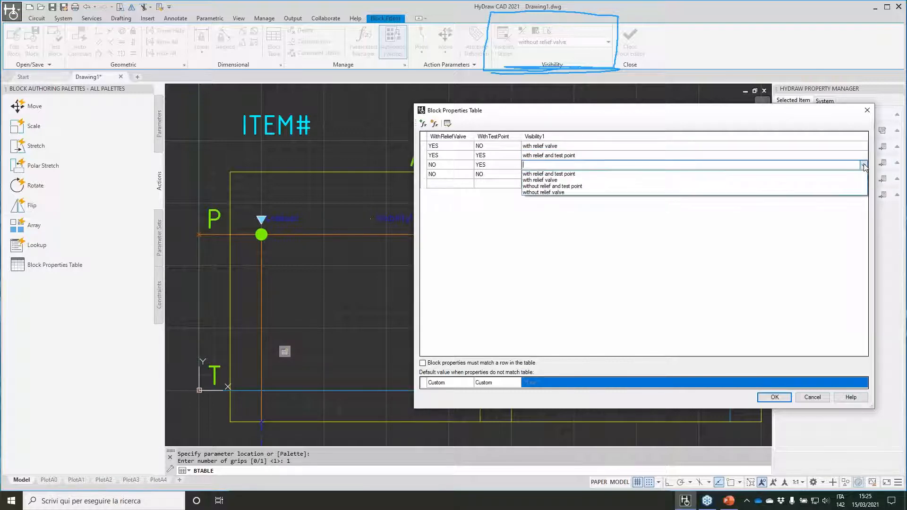
{"action": "left_click", "coordinate": [651, 192]}
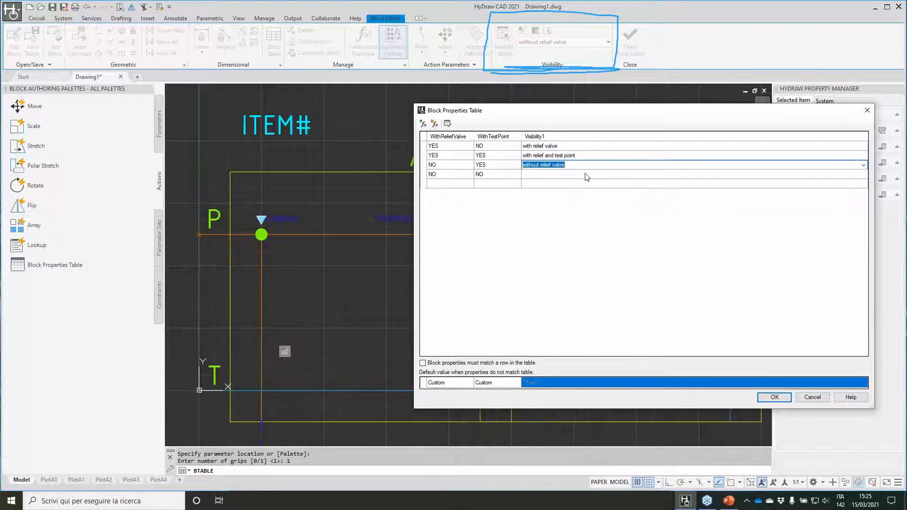
{"action": "left_click", "coordinate": [864, 165]}
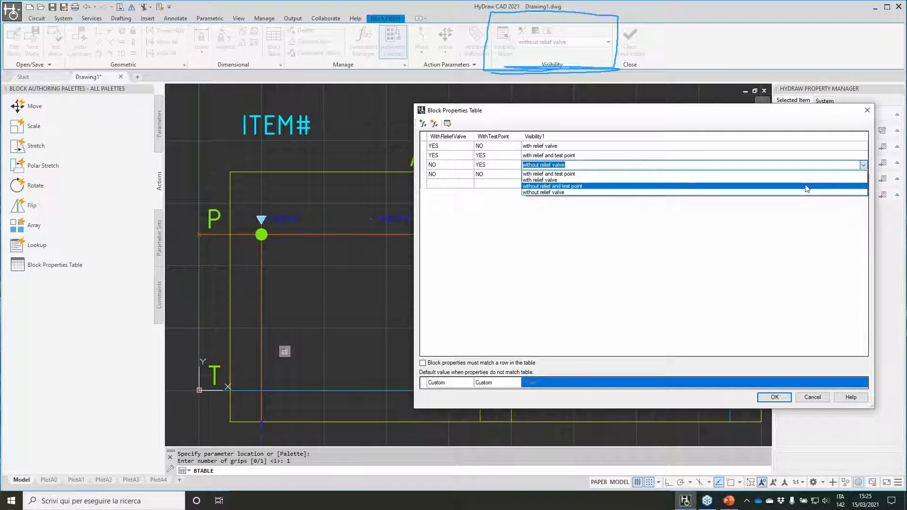
{"action": "left_click", "coordinate": [806, 186]}
{"action": "left_click", "coordinate": [682, 175]}
{"action": "left_click", "coordinate": [849, 175]}
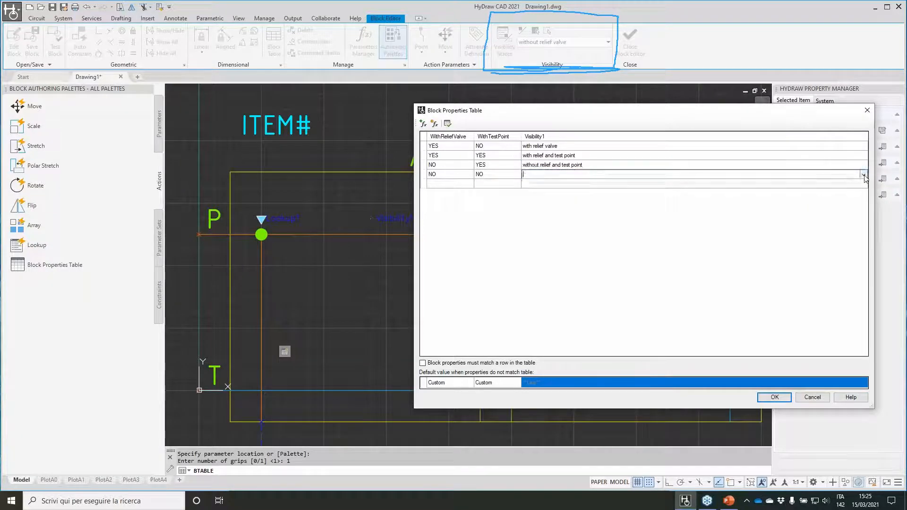
{"action": "left_click", "coordinate": [863, 174]}
{"action": "left_click", "coordinate": [563, 202]}
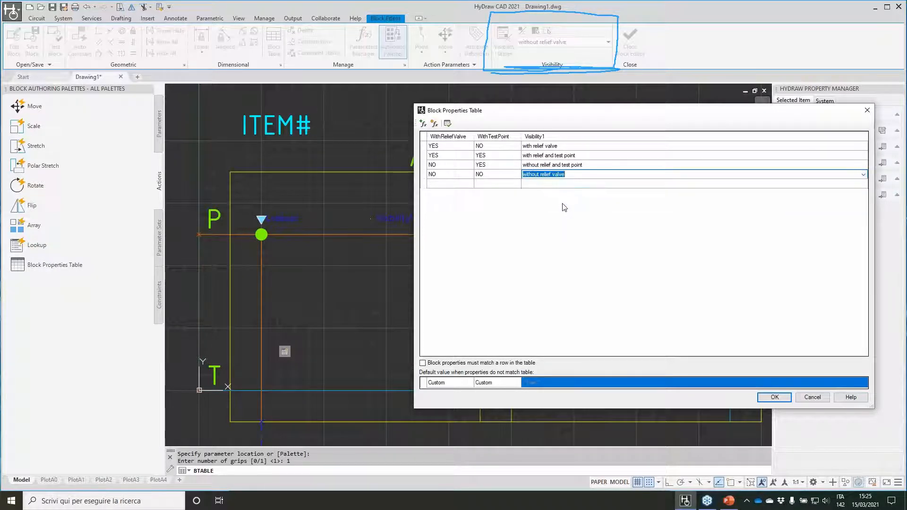
{"action": "left_click", "coordinate": [775, 398]}
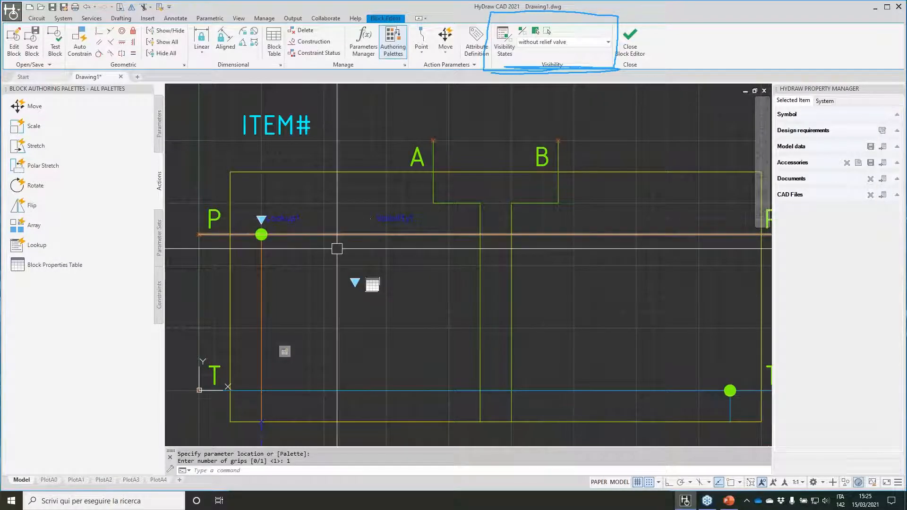
Select the block properties table with its grip and show it for all visibility states
{"action": "left_click", "coordinate": [419, 313]}
{"action": "left_click", "coordinate": [314, 251]}
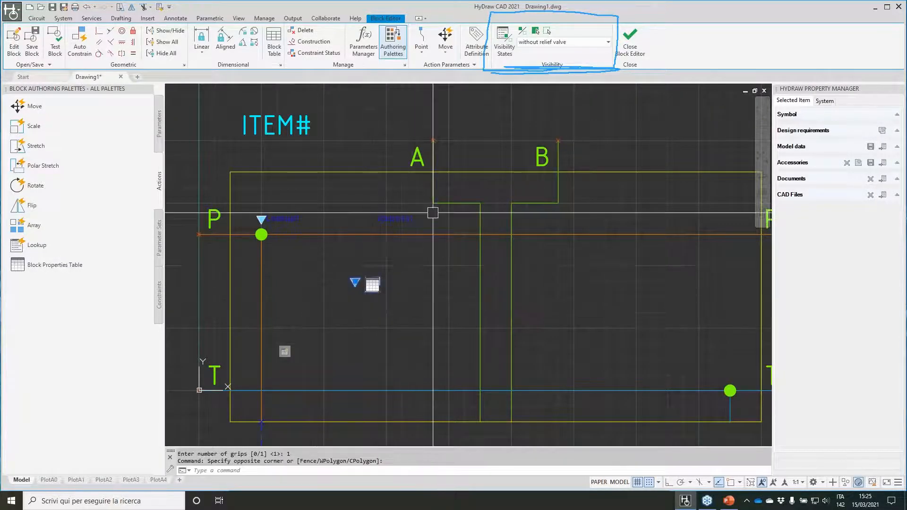
{"action": "right_click", "coordinate": [355, 282]}
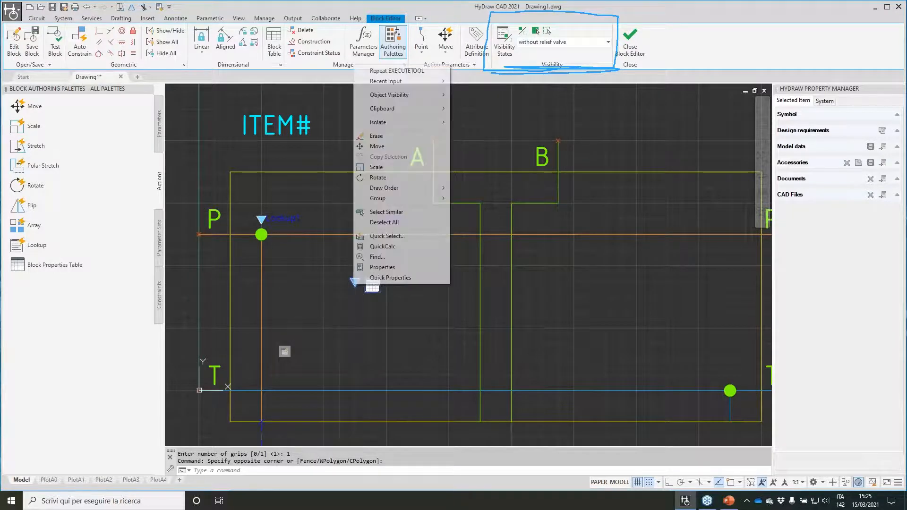
{"action": "mouse_move", "coordinate": [416, 95]}
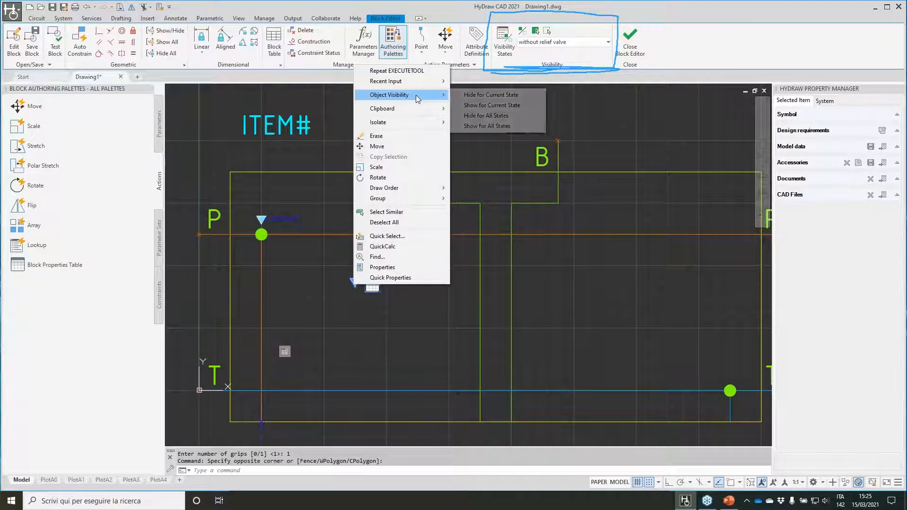
{"action": "left_click", "coordinate": [501, 126]}
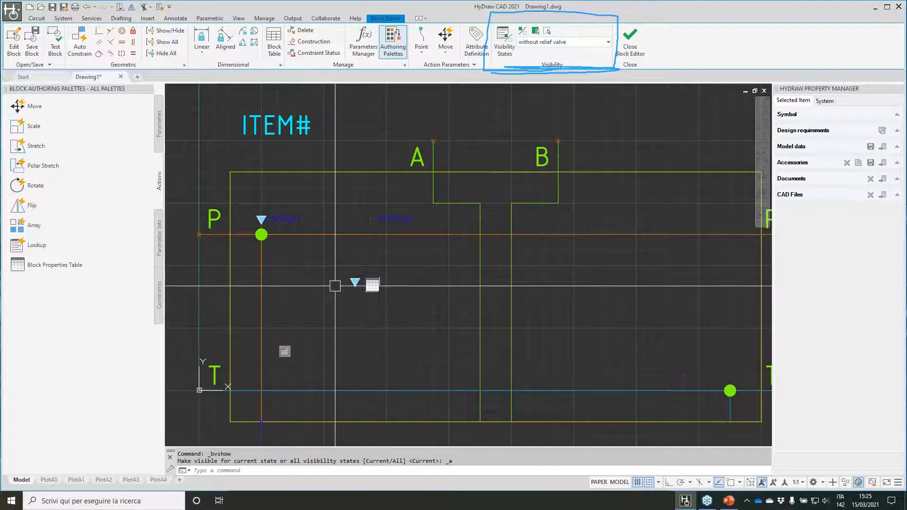
Close the block editor and save the changes to the manifold block
{"action": "scroll", "coordinate": [338, 285], "scroll_direction": "down", "scroll_amount": 2}
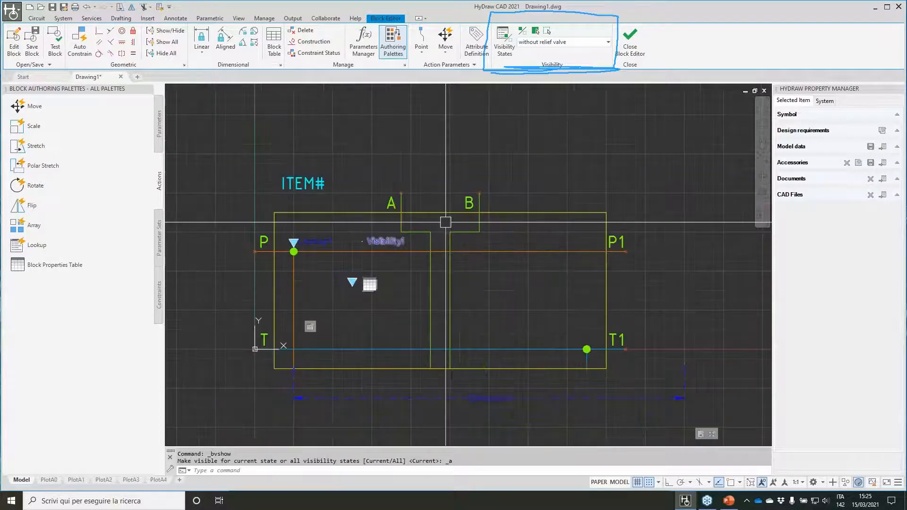
{"action": "left_click", "coordinate": [631, 36]}
{"action": "left_click", "coordinate": [376, 297]}
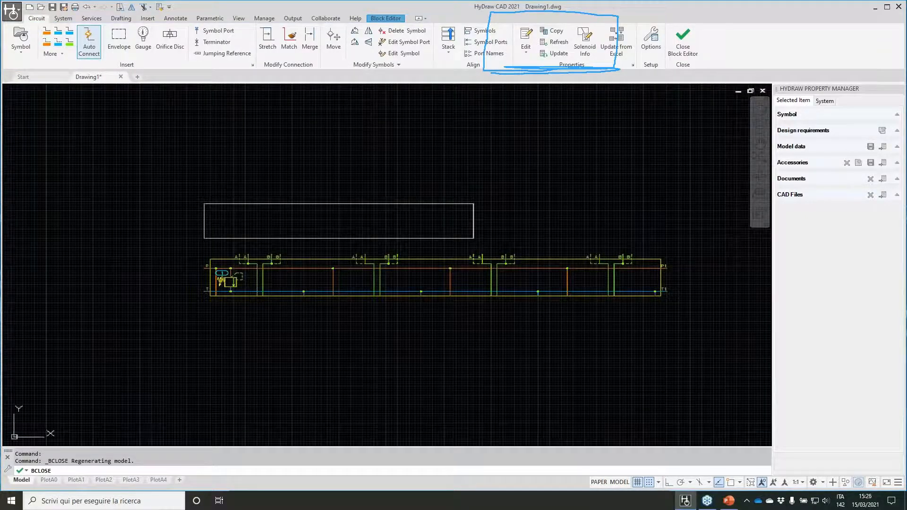
Test the manifold's properties with WithReliefValve YES and WithTestPoint NO, and set both properties to NO
{"action": "left_click", "coordinate": [237, 306]}
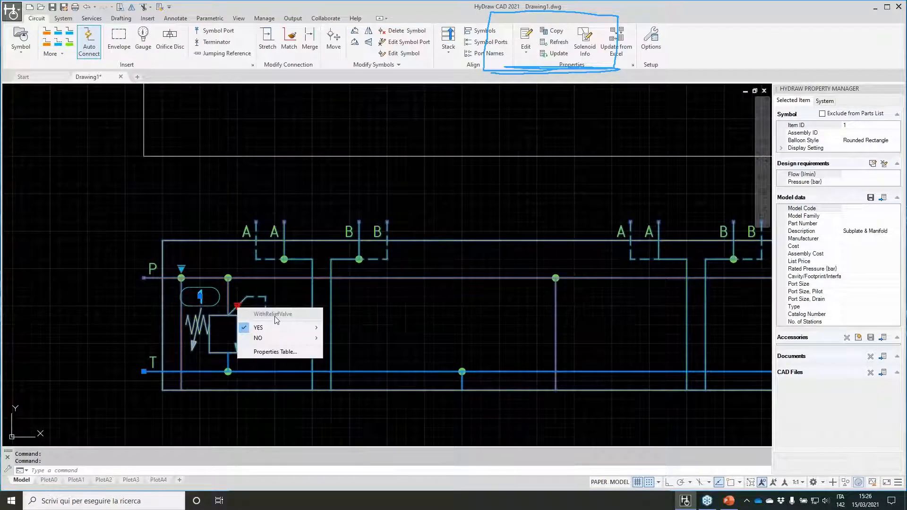
{"action": "mouse_move", "coordinate": [265, 341]}
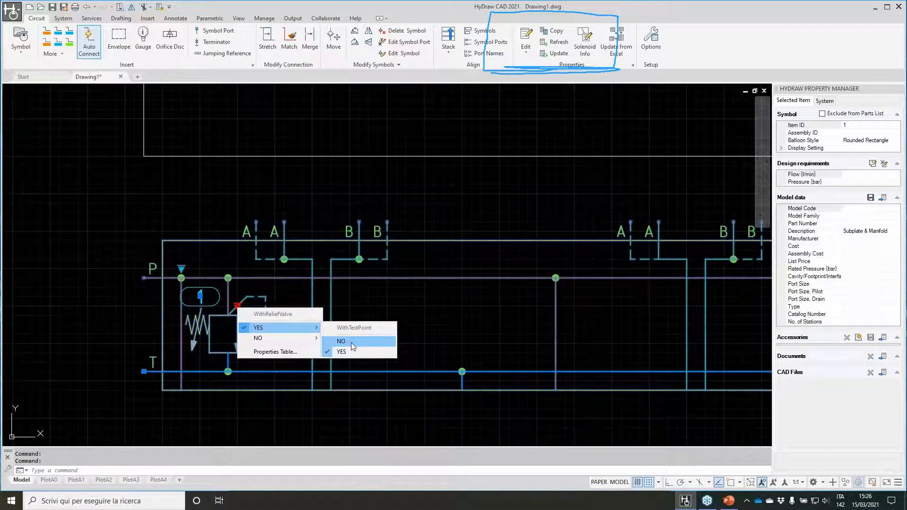
{"action": "left_click", "coordinate": [349, 342]}
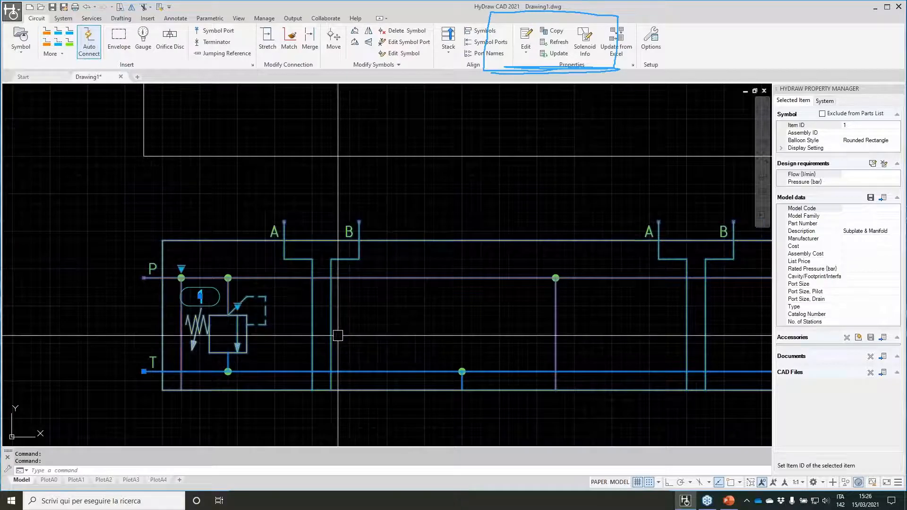
{"action": "left_click", "coordinate": [243, 308]}
{"action": "mouse_move", "coordinate": [266, 342]}
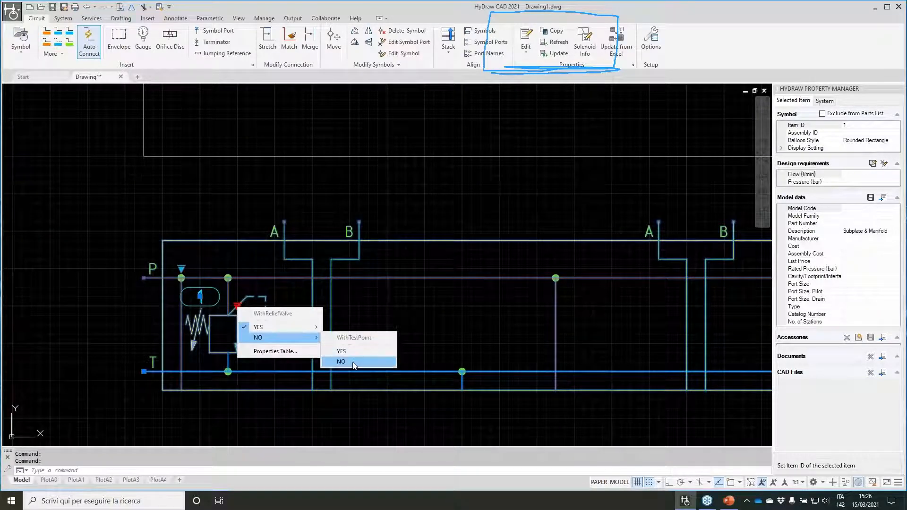
{"action": "left_click", "coordinate": [353, 362]}
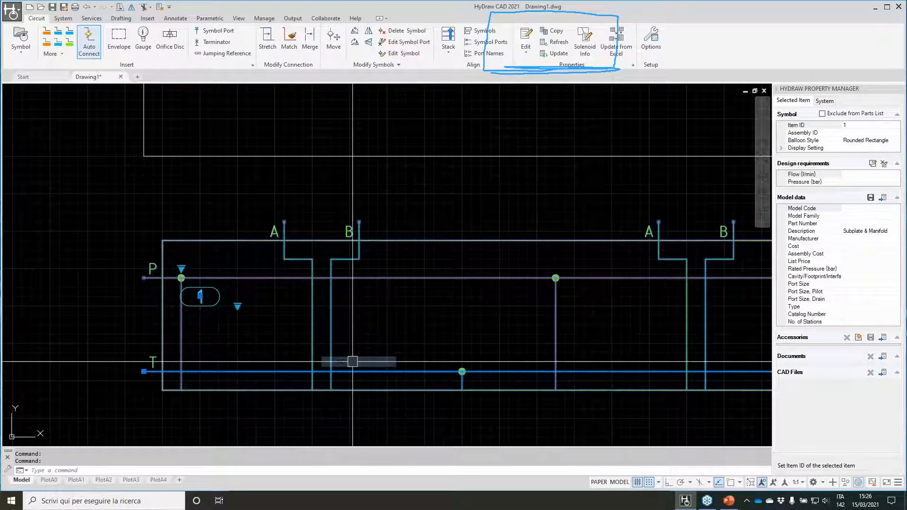
Set the manifold to 2 stations, reduce it to 1 station and clear the selection
{"action": "left_click", "coordinate": [187, 257]}
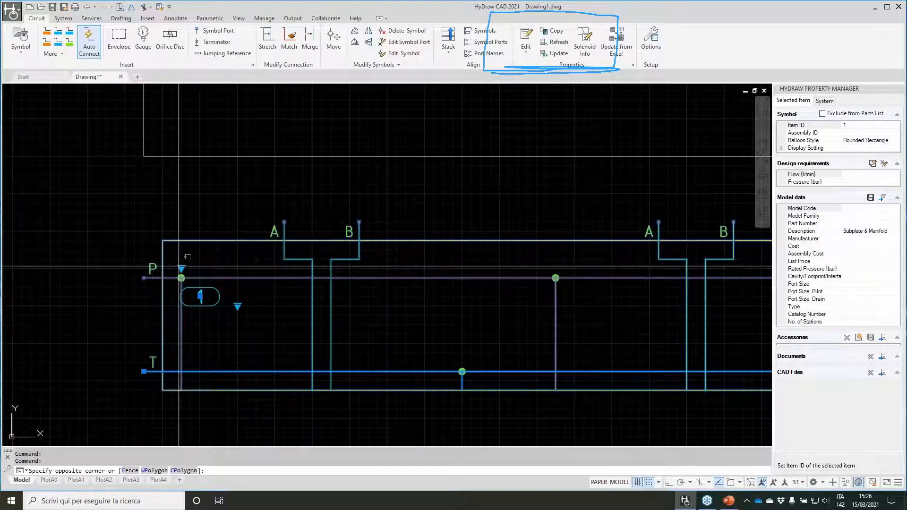
{"action": "key", "text": "Escape"}
{"action": "left_click", "coordinate": [182, 268]}
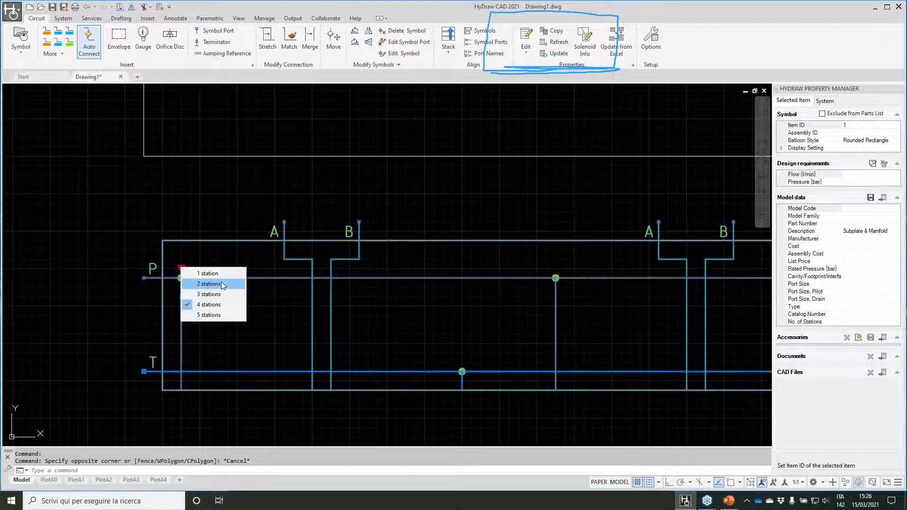
{"action": "left_click", "coordinate": [221, 284]}
{"action": "scroll", "coordinate": [312, 292], "scroll_direction": "down", "scroll_amount": 4}
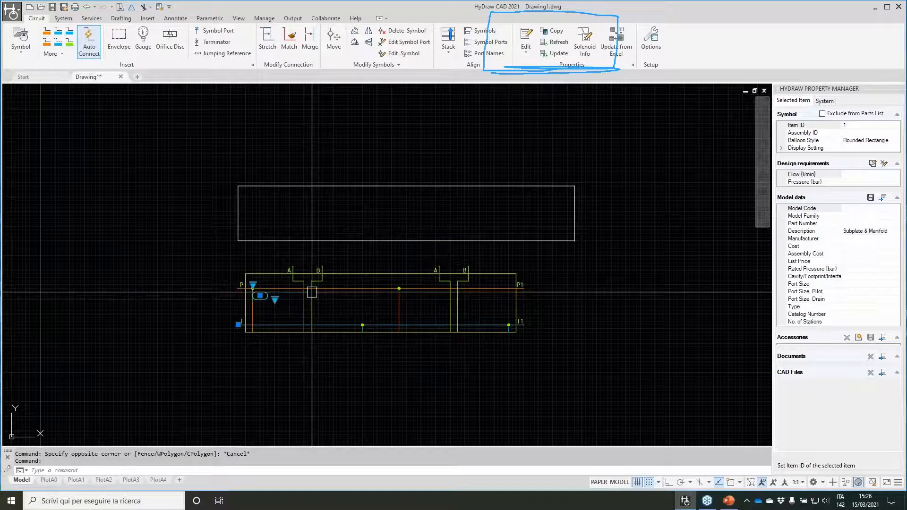
{"action": "key", "text": "Escape"}
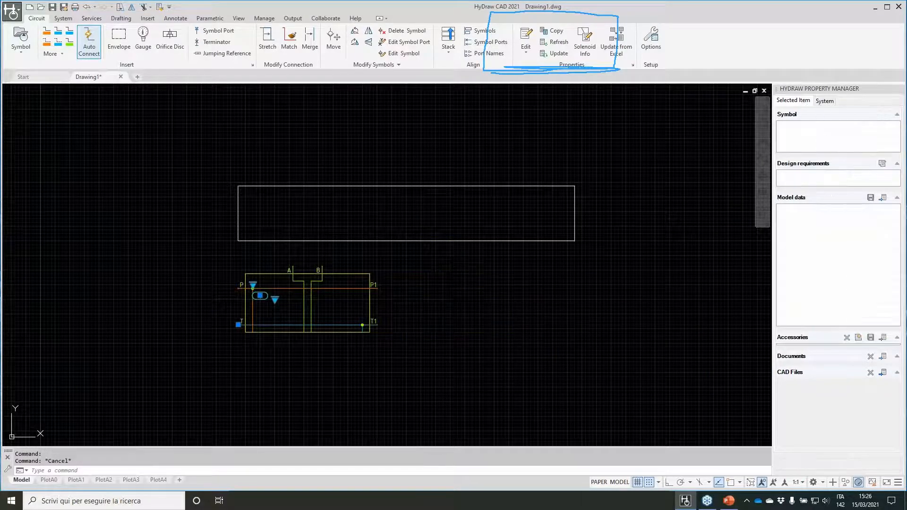
{"action": "key", "text": "Escape"}
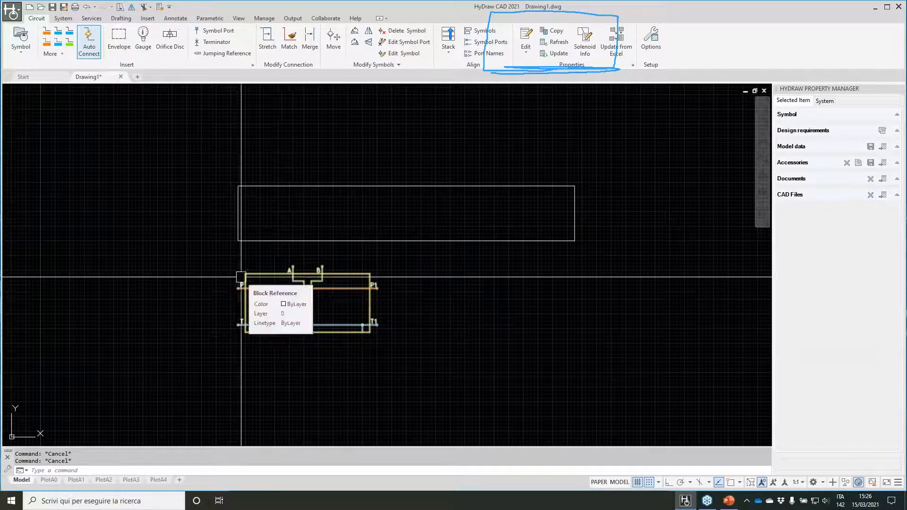
Start building a new symbol for insertion into the drawing
{"action": "scroll", "coordinate": [241, 267], "scroll_direction": "up", "scroll_amount": 2}
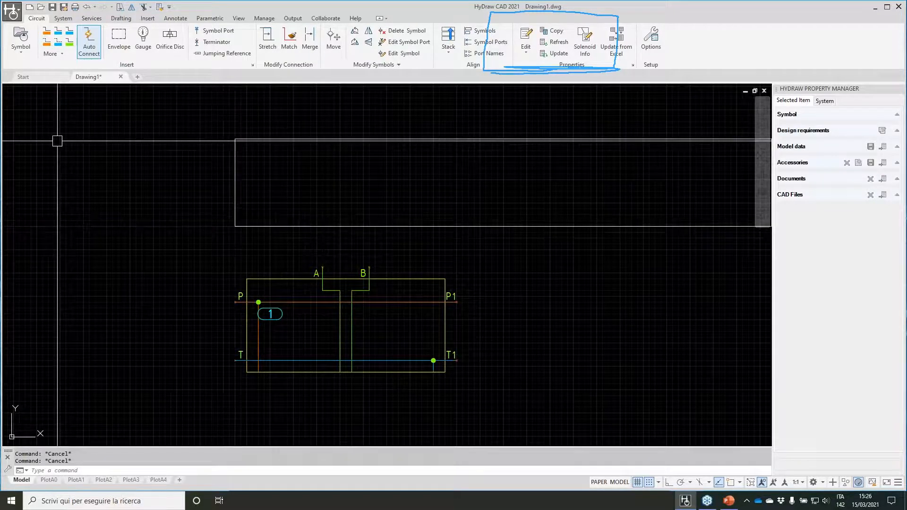
{"action": "left_click", "coordinate": [20, 54]}
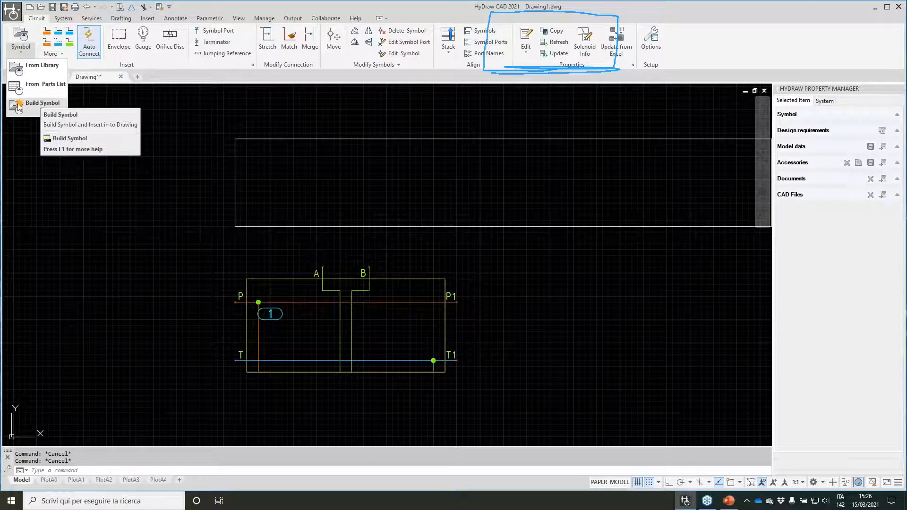
{"action": "left_click", "coordinate": [35, 107]}
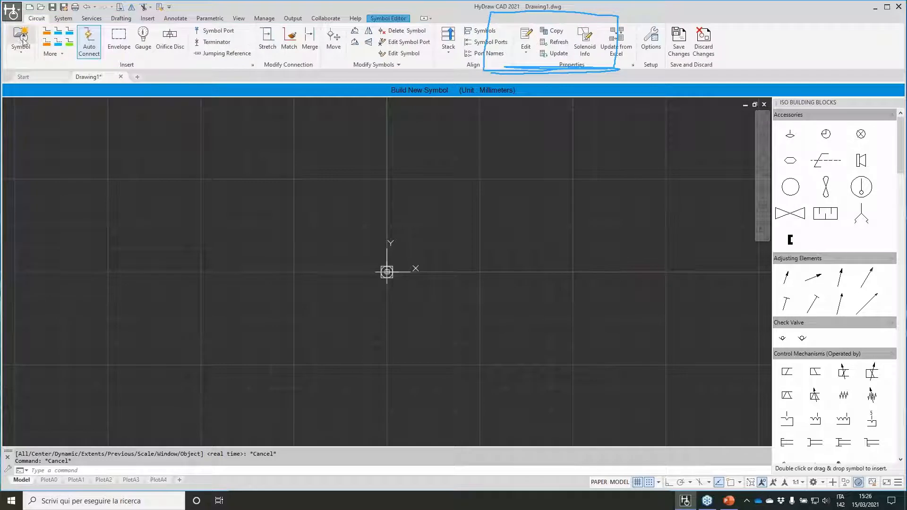
Open the symbol library, switch it to Custom Building Blocks and clear the search term
{"action": "left_click", "coordinate": [20, 52]}
{"action": "left_click", "coordinate": [35, 65]}
{"action": "left_click", "coordinate": [67, 132]}
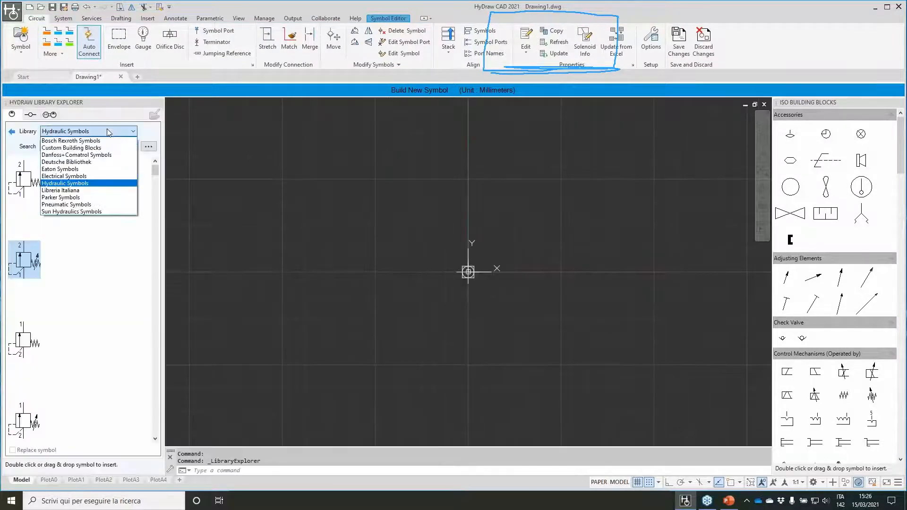
{"action": "left_click", "coordinate": [71, 149]}
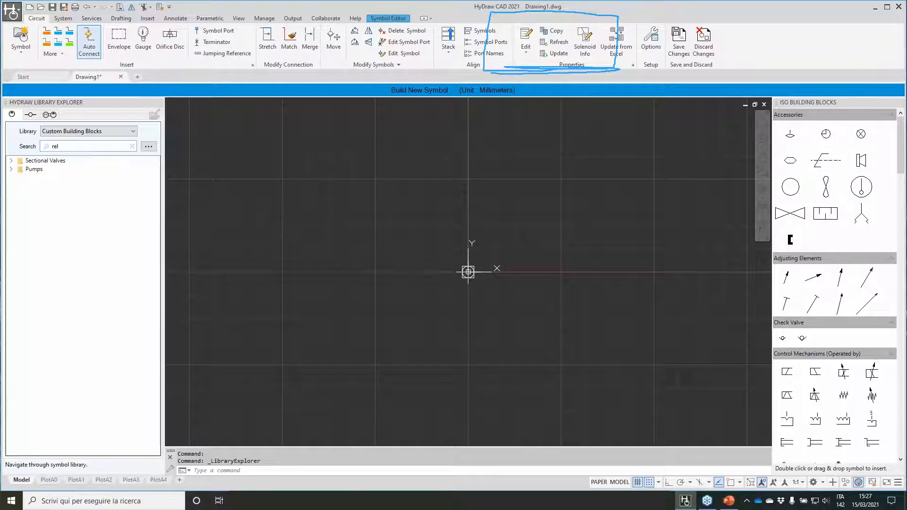
{"action": "left_click", "coordinate": [132, 146]}
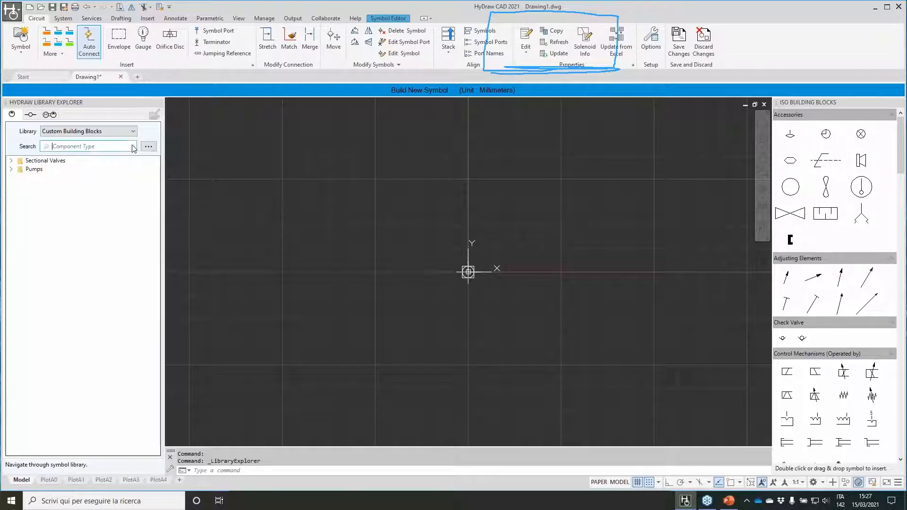
Browse the library to the Working Sections of the Amca APV16 sectional valves
{"action": "left_click", "coordinate": [11, 161]}
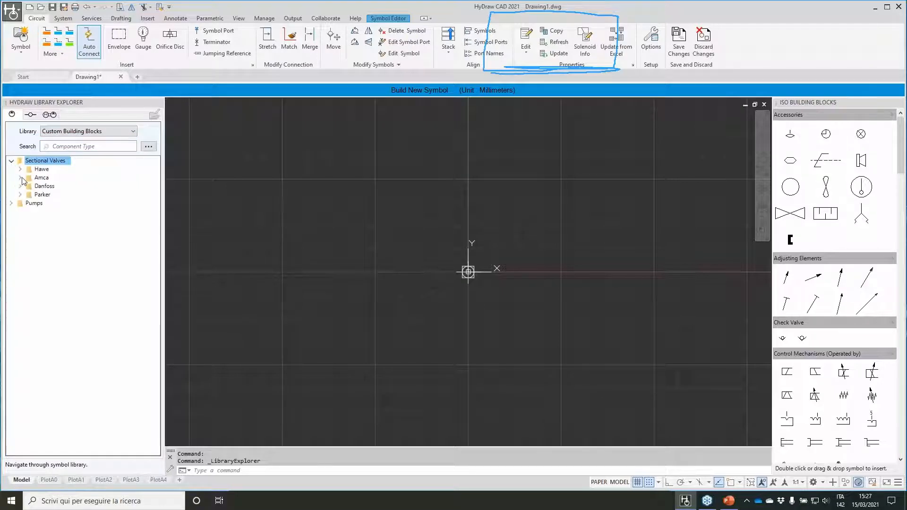
{"action": "left_click", "coordinate": [20, 178]}
{"action": "left_click", "coordinate": [29, 186]}
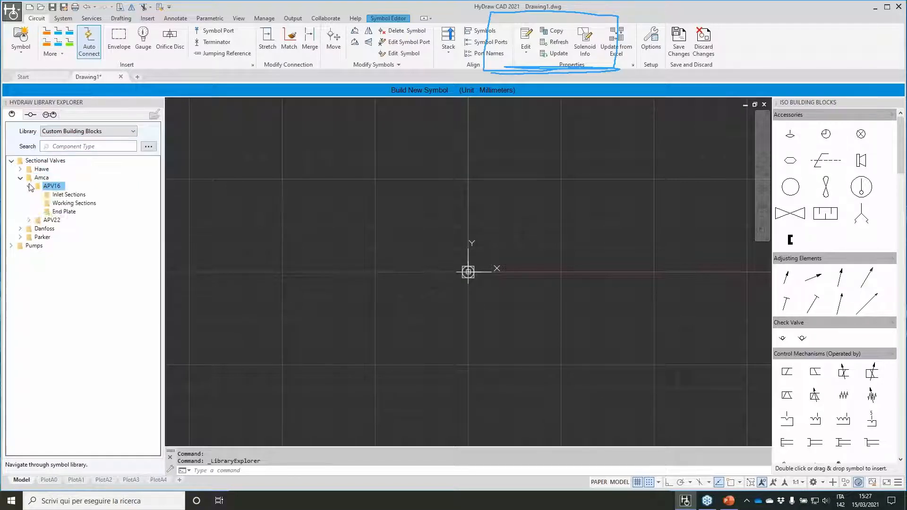
{"action": "left_click", "coordinate": [55, 204]}
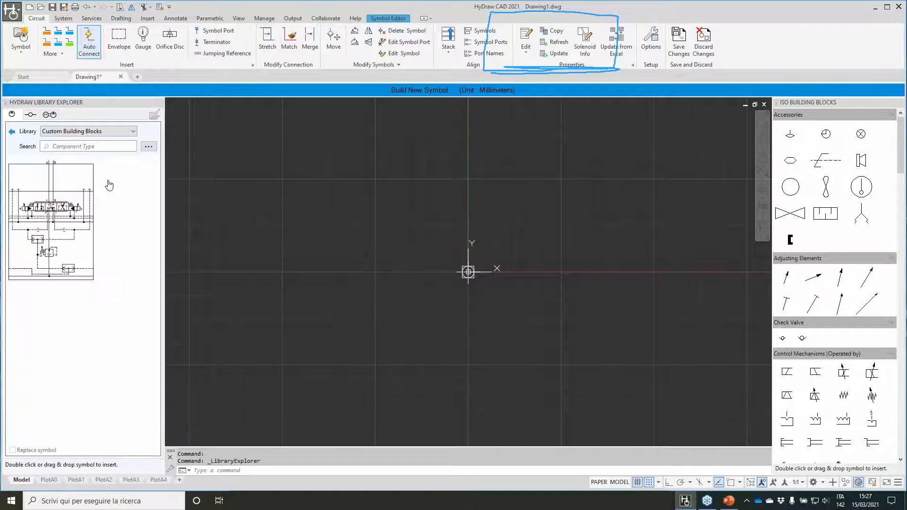
Insert the APV16 working section symbol just above and beside the origin of the new symbol
{"action": "double_click", "coordinate": [51, 215]}
{"action": "scroll", "coordinate": [439, 242], "scroll_direction": "down", "scroll_amount": 2}
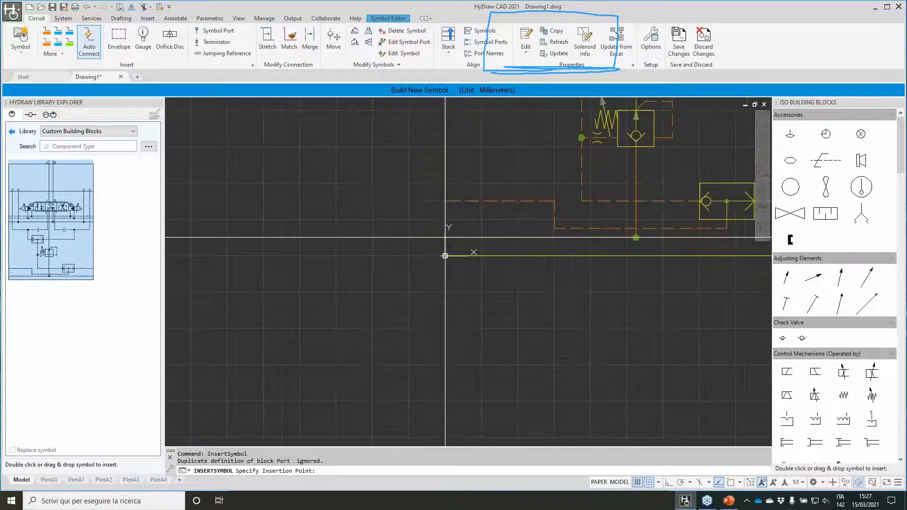
{"action": "middle_click_drag", "start_coordinate": [438, 271], "coordinate": [186, 385]}
{"action": "left_click", "coordinate": [331, 323]}
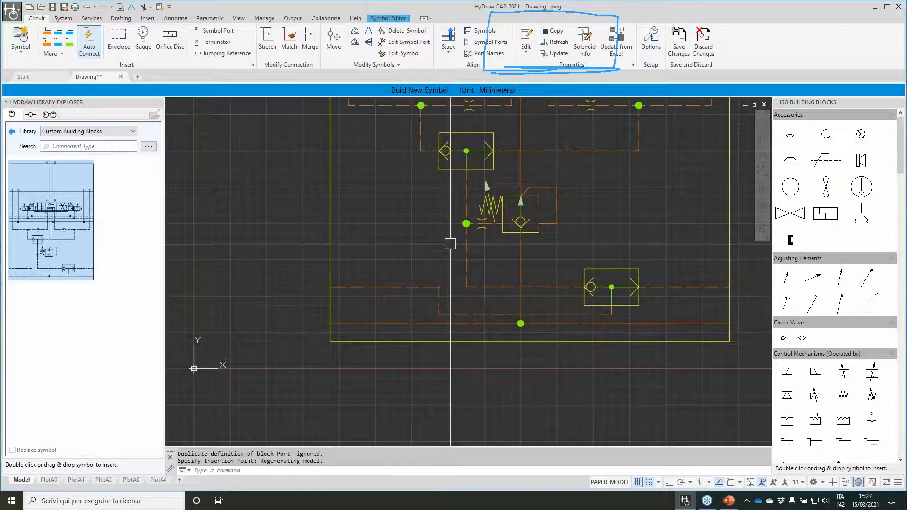
{"action": "scroll", "coordinate": [482, 219], "scroll_direction": "down", "scroll_amount": 3}
{"action": "middle_click_drag", "start_coordinate": [449, 211], "coordinate": [476, 256]}
{"action": "key", "text": "Escape"}
Set the working section's directional valve to Electric control, spool type (C) neutral A+B to T, with AdditionalManualControl yes
{"action": "left_click", "coordinate": [450, 216]}
{"action": "right_click", "coordinate": [450, 215]}
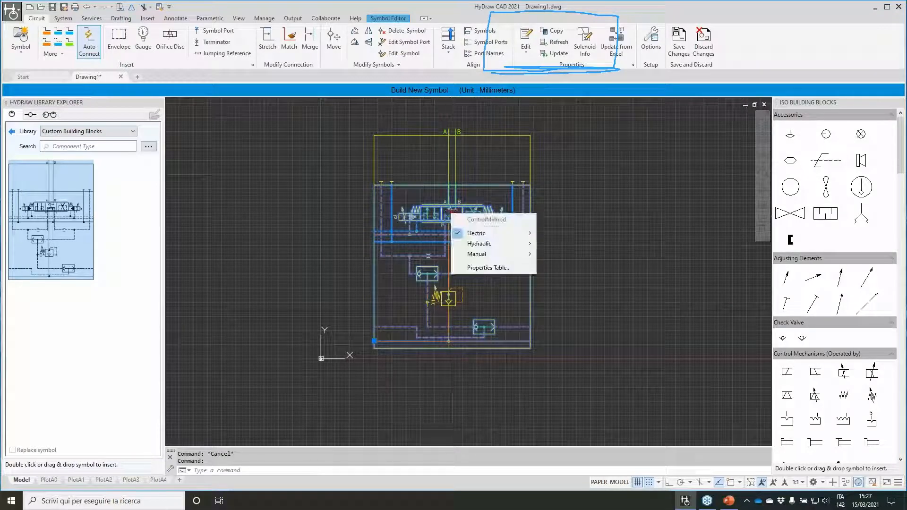
{"action": "mouse_move", "coordinate": [483, 235]}
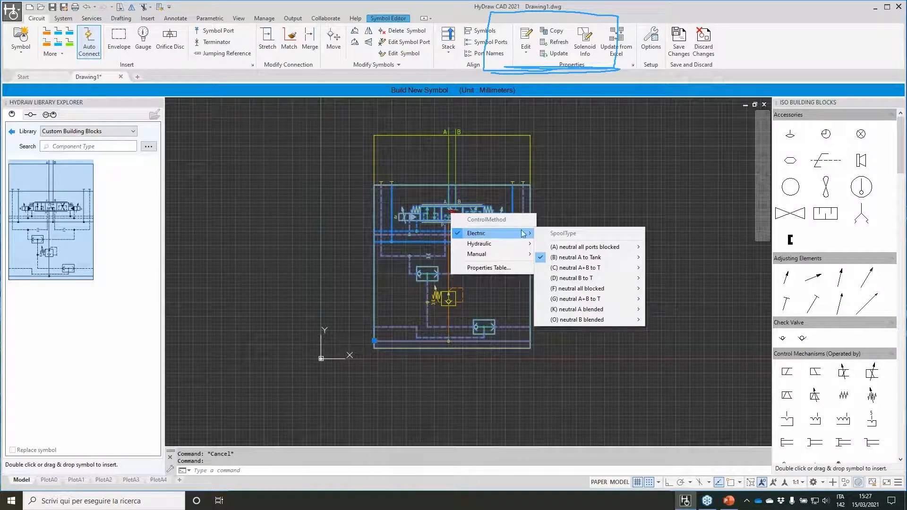
{"action": "mouse_move", "coordinate": [576, 272]}
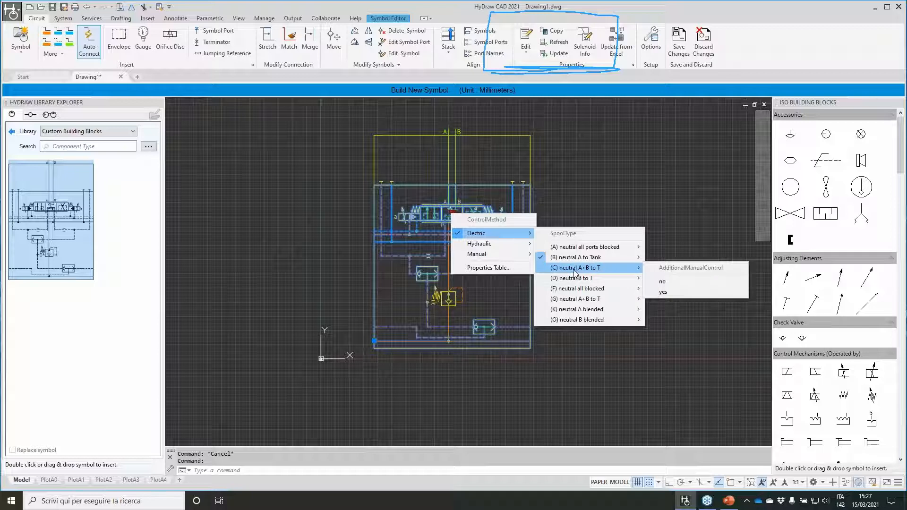
{"action": "left_click", "coordinate": [677, 294]}
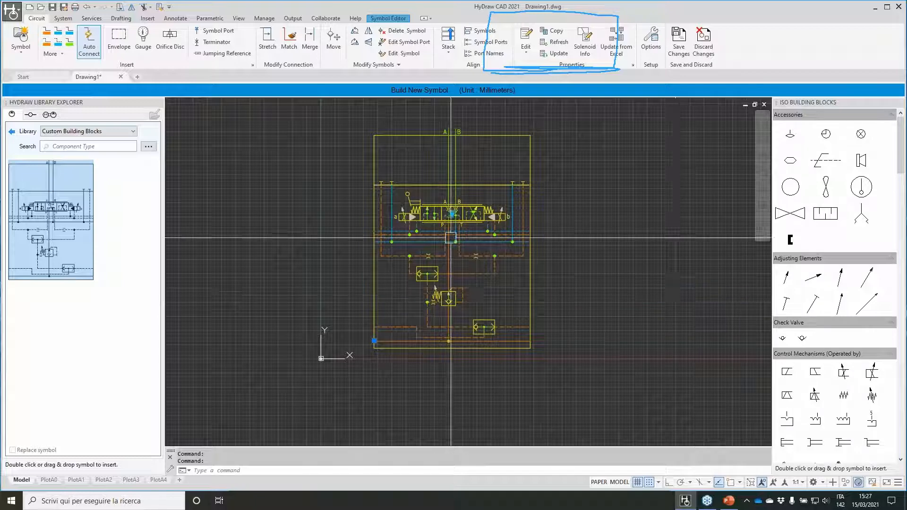
Switch the directional valve to Manual control with spool type (C) neutral A+B to T
{"action": "left_click", "coordinate": [453, 213]}
{"action": "mouse_move", "coordinate": [487, 254]}
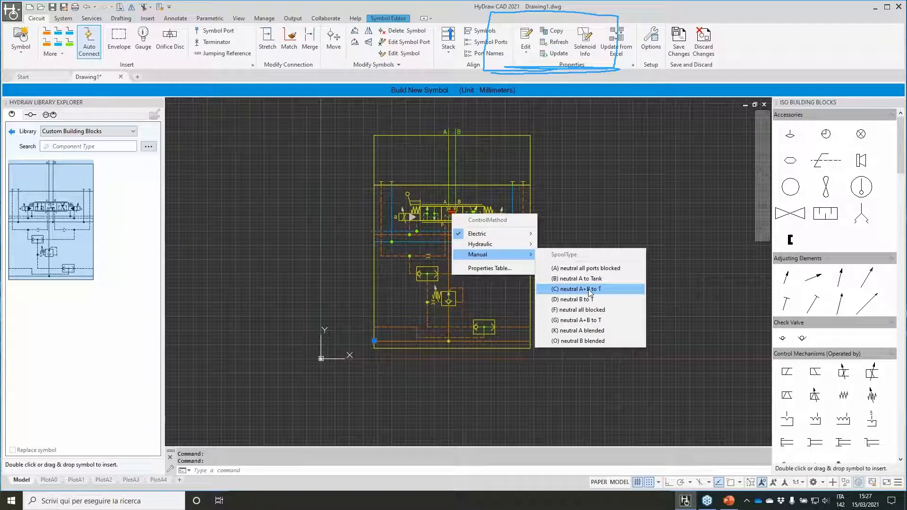
{"action": "left_click", "coordinate": [588, 289]}
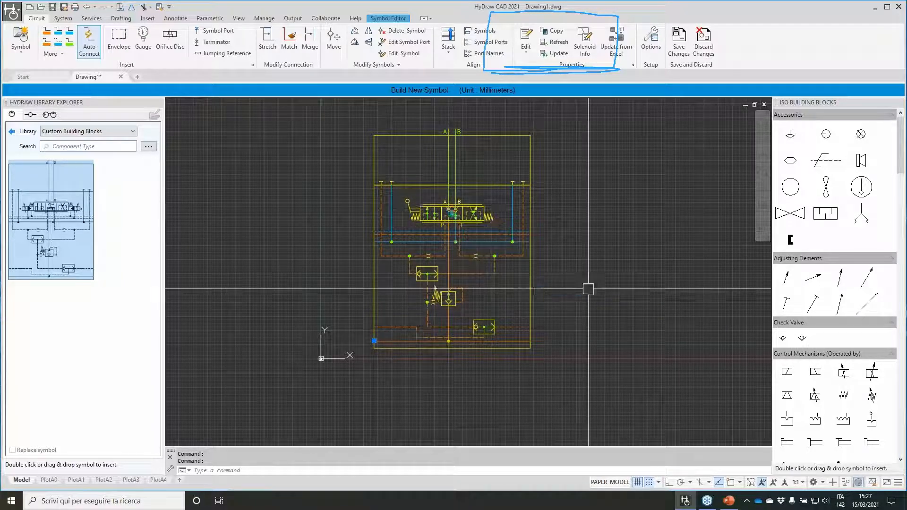
Try the compensator options (N) none and (N1) load hold check, and choose (F2) 2 way compensator with damping function
{"action": "left_click", "coordinate": [435, 287]}
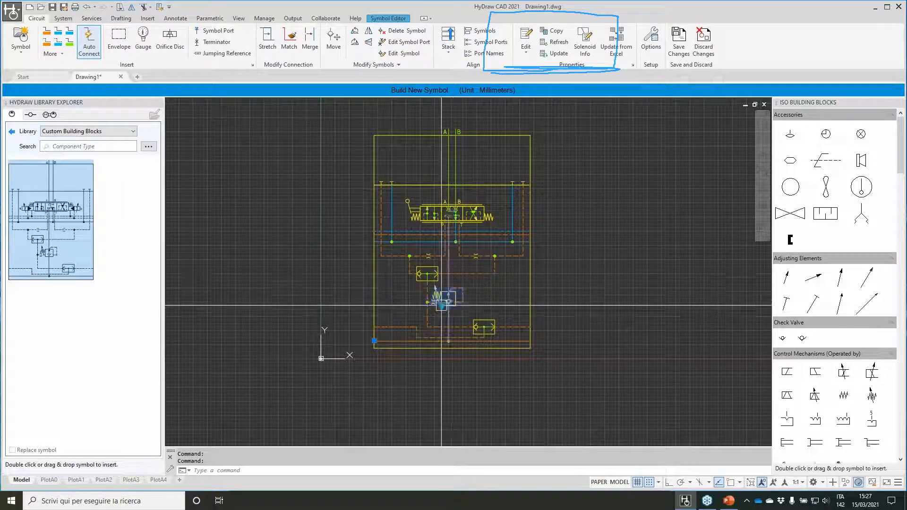
{"action": "left_click", "coordinate": [441, 304]}
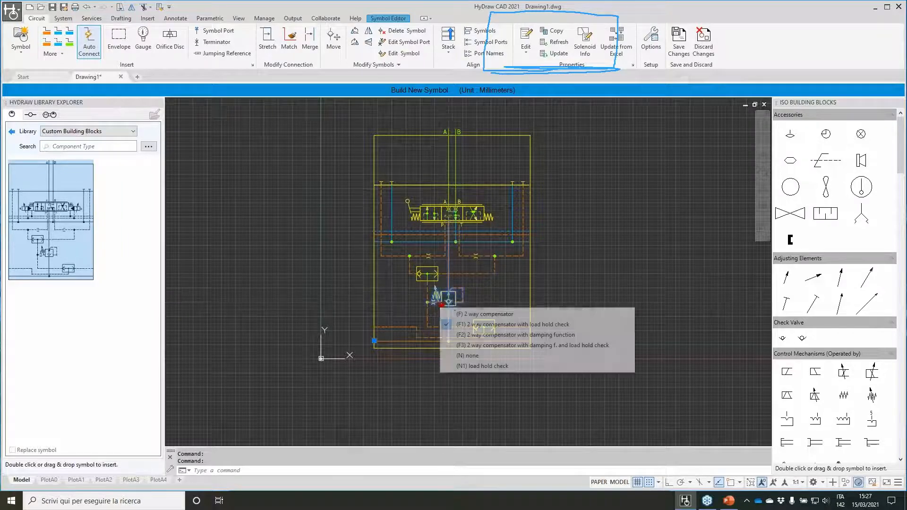
{"action": "left_click", "coordinate": [470, 356]}
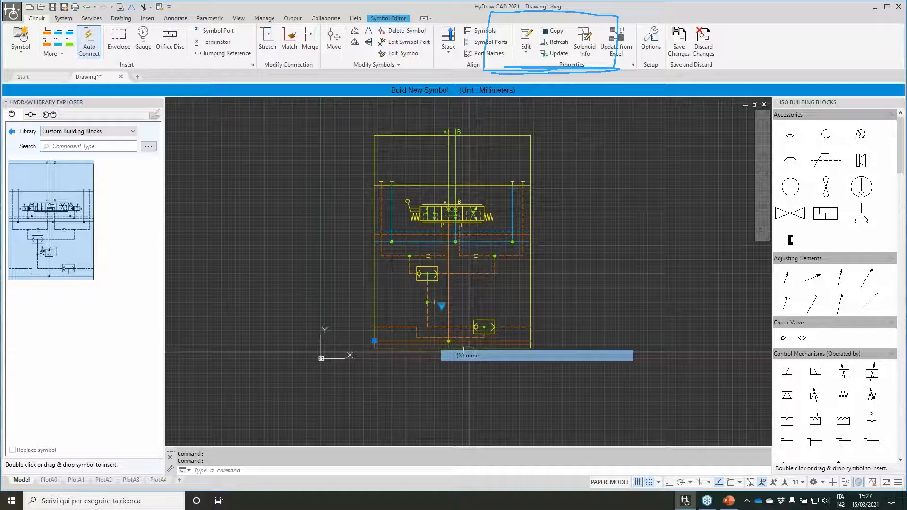
{"action": "left_click", "coordinate": [441, 306]}
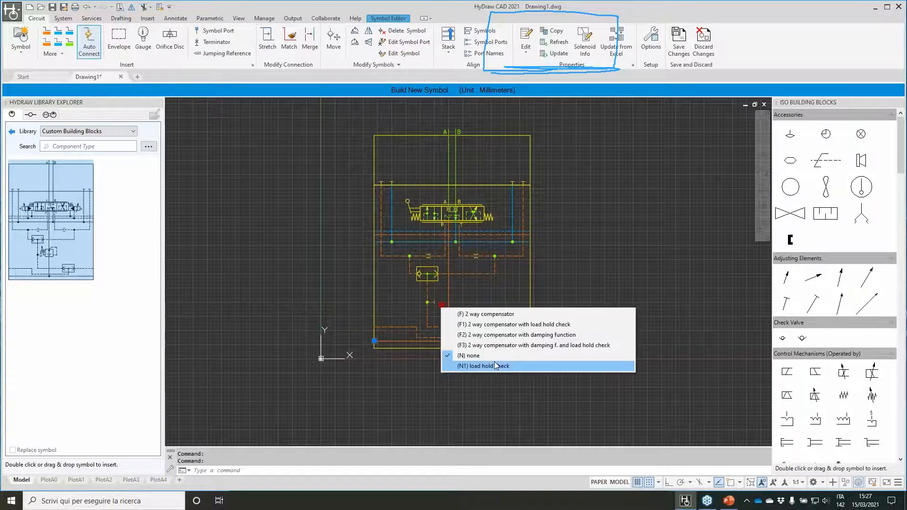
{"action": "left_click", "coordinate": [495, 366]}
{"action": "left_click", "coordinate": [441, 306]}
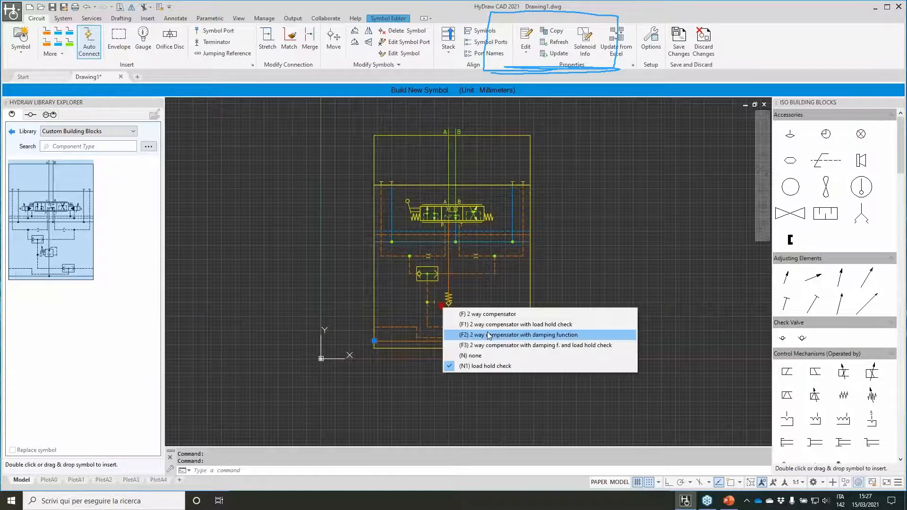
{"action": "left_click", "coordinate": [489, 335]}
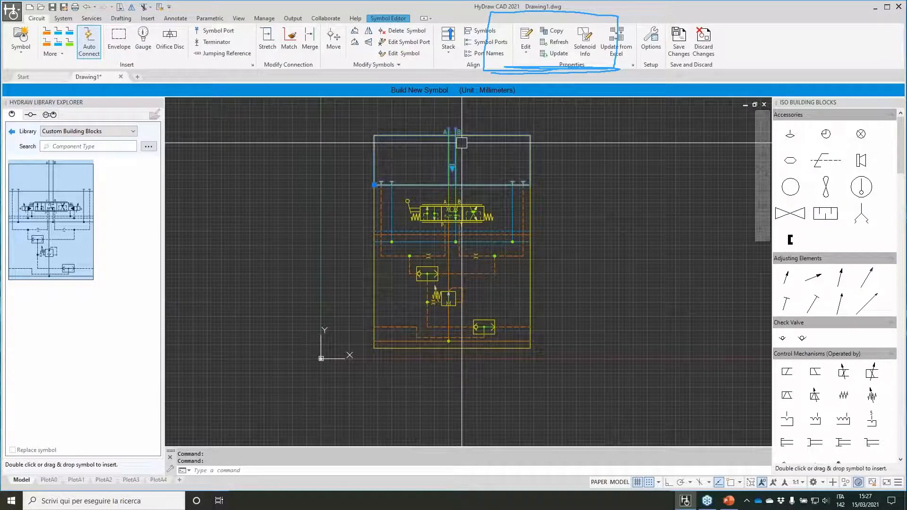
Try the upper port-section options FLNY and FLPY on the APV16 working section, and choose FLZY
{"action": "left_click", "coordinate": [452, 166]}
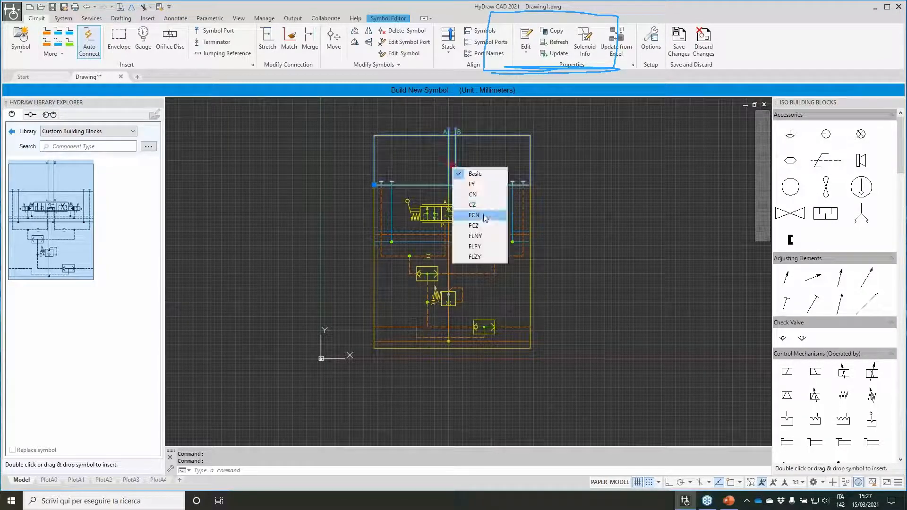
{"action": "left_click", "coordinate": [485, 216]}
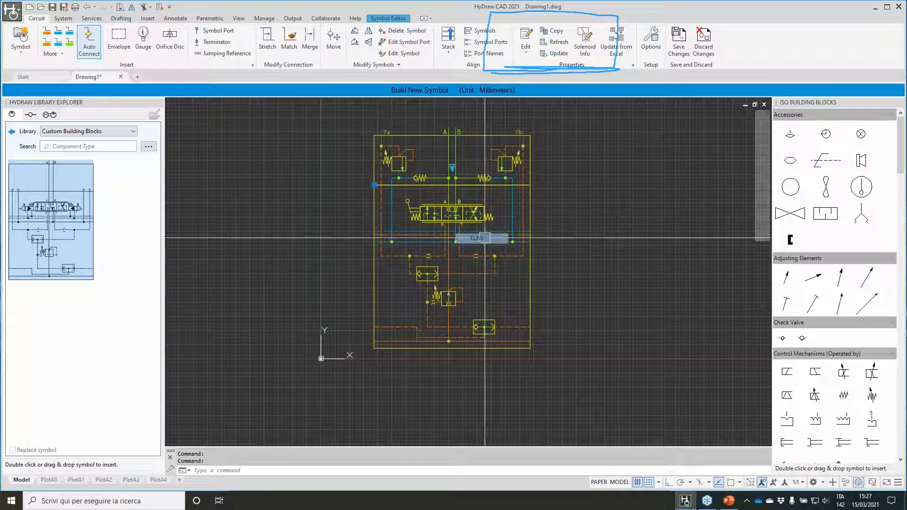
{"action": "left_click", "coordinate": [453, 168]}
{"action": "left_click", "coordinate": [474, 244]}
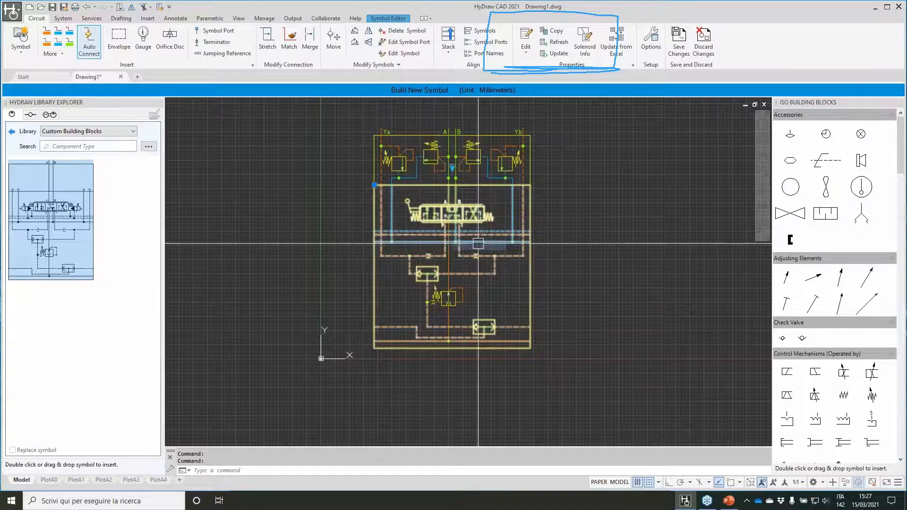
{"action": "left_click", "coordinate": [452, 168]}
{"action": "left_click", "coordinate": [482, 258]}
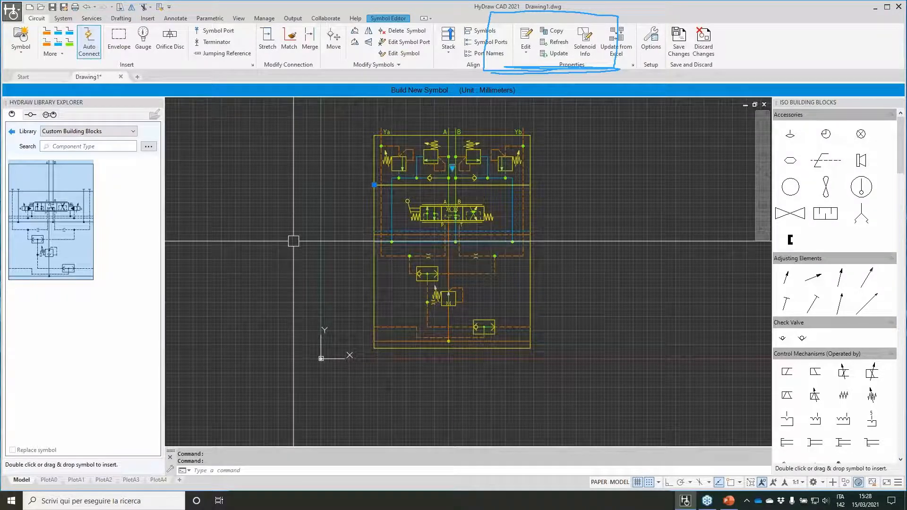
Insert the first symbol from a Hawe D77002 library subfolder to the right of the APV16 working section
{"action": "left_click", "coordinate": [13, 131]}
{"action": "left_click", "coordinate": [20, 169]}
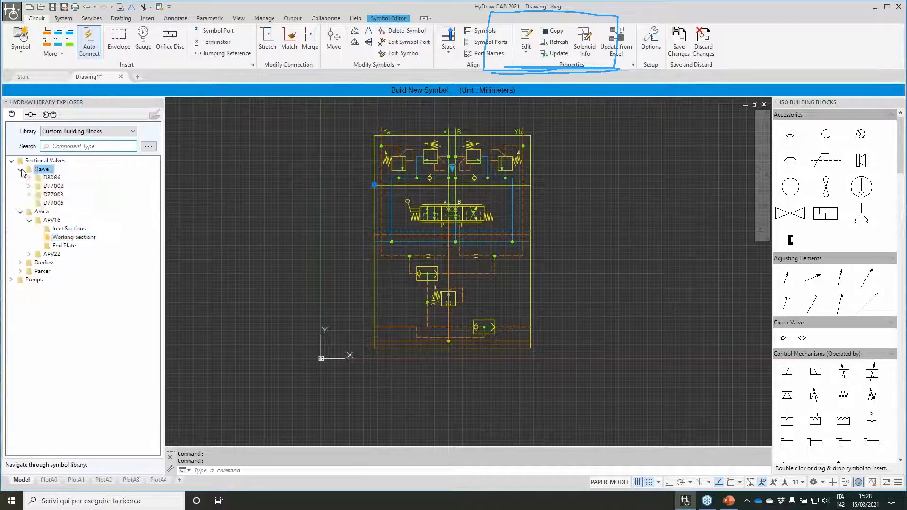
{"action": "left_click", "coordinate": [28, 187]}
{"action": "left_click", "coordinate": [59, 203]}
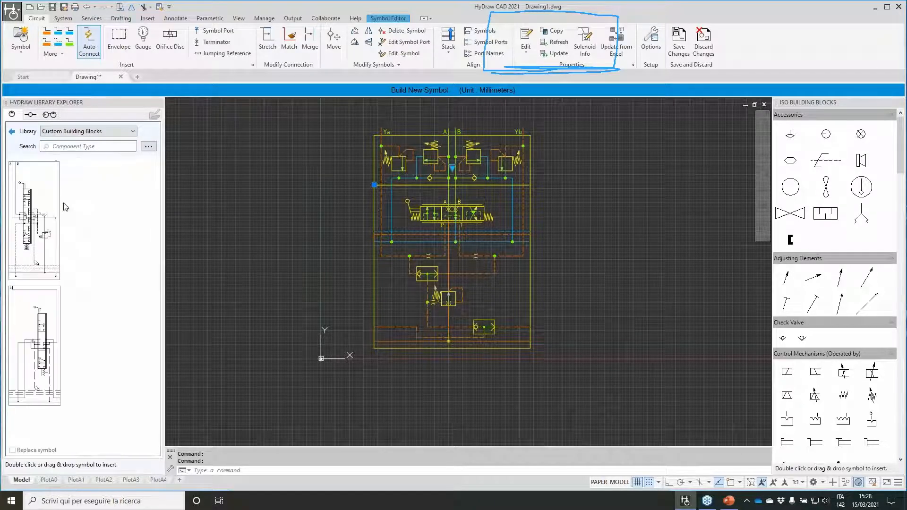
{"action": "left_click", "coordinate": [40, 260]}
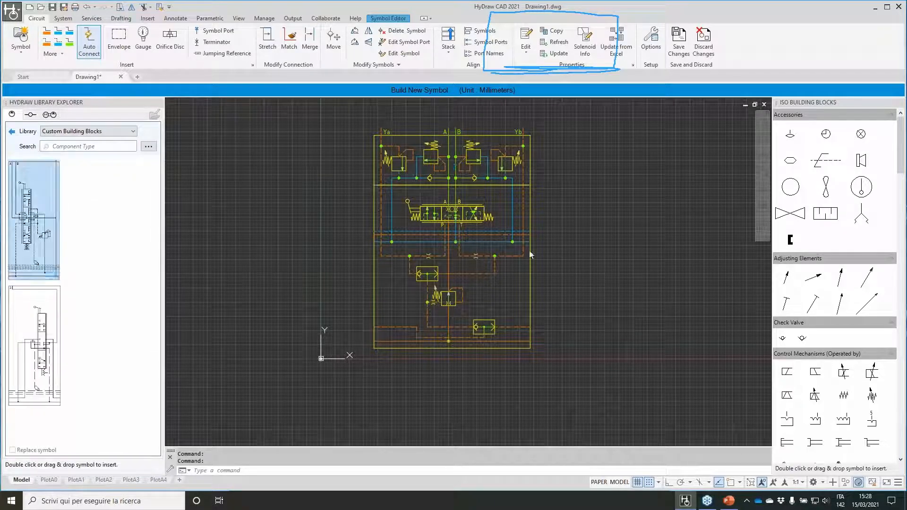
{"action": "middle_click_drag", "start_coordinate": [637, 313], "coordinate": [418, 360]}
{"action": "left_click", "coordinate": [481, 366]}
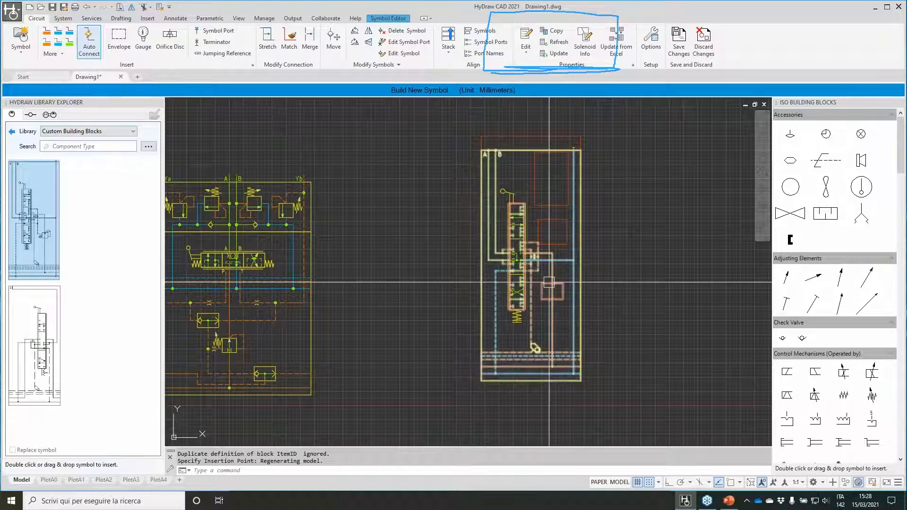
Set the Hawe section's compensator option to A2--A7 and add the pair of relief valves beside the spool
{"action": "left_click", "coordinate": [551, 282]}
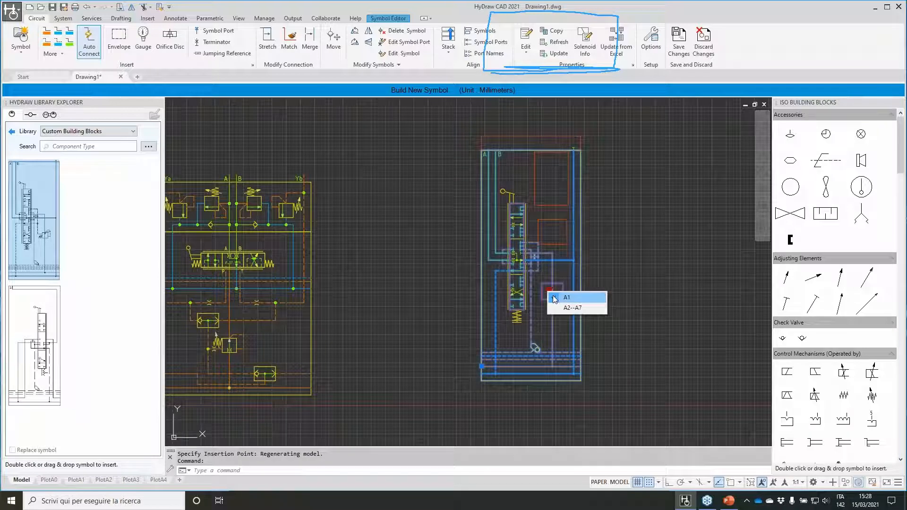
{"action": "left_click", "coordinate": [555, 298]}
{"action": "left_click", "coordinate": [566, 297]}
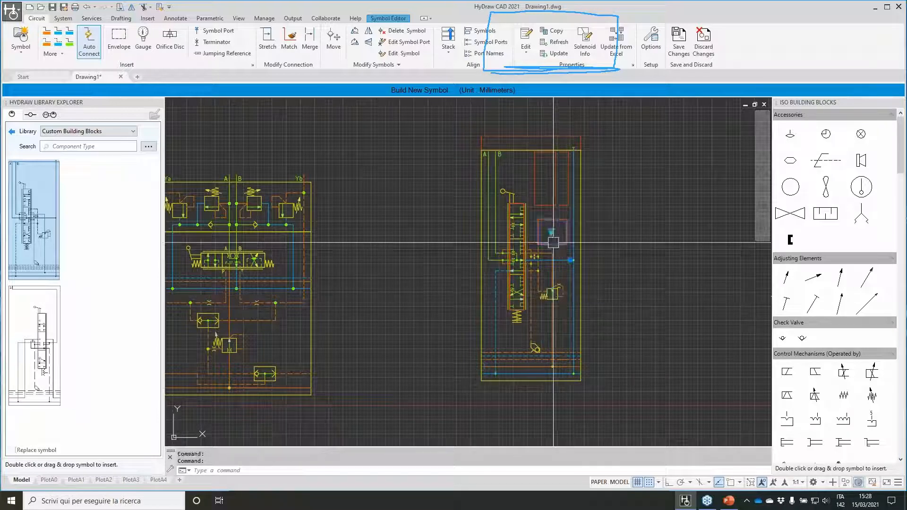
{"action": "left_click", "coordinate": [551, 232]}
{"action": "left_click", "coordinate": [580, 250]}
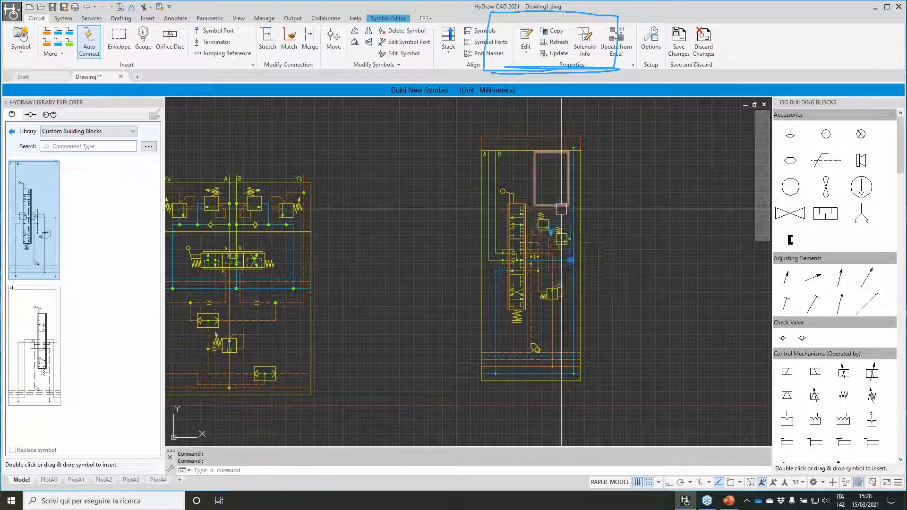
Set the Hawe section's upper valve option to FP1 and its top port block to /2 BN
{"action": "left_click", "coordinate": [549, 188]}
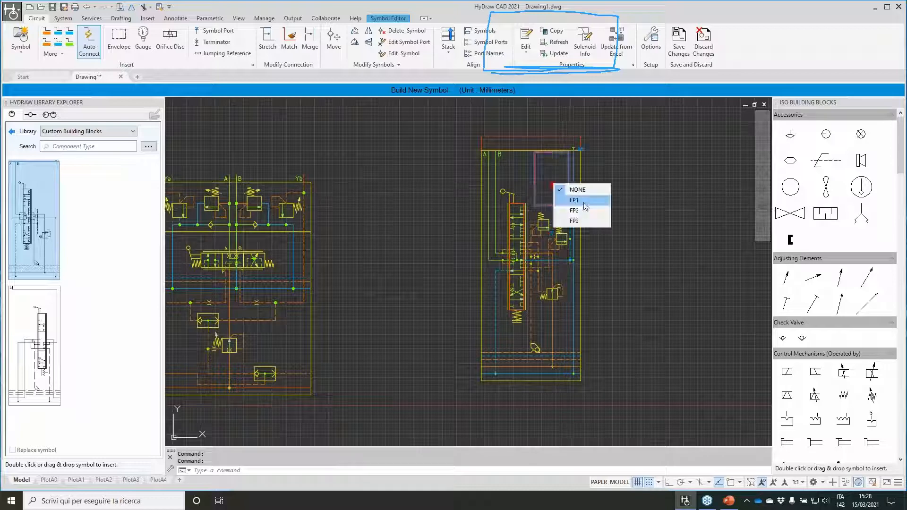
{"action": "left_click", "coordinate": [570, 196]}
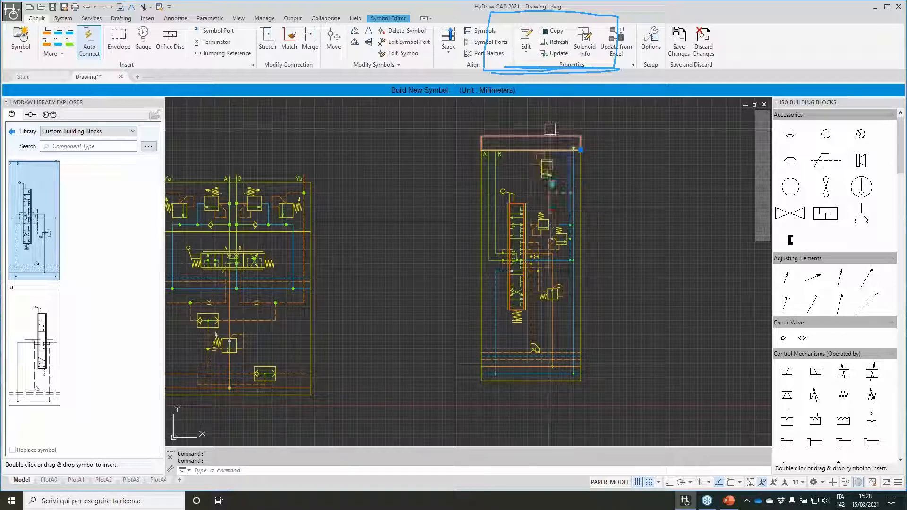
{"action": "left_click", "coordinate": [525, 139]}
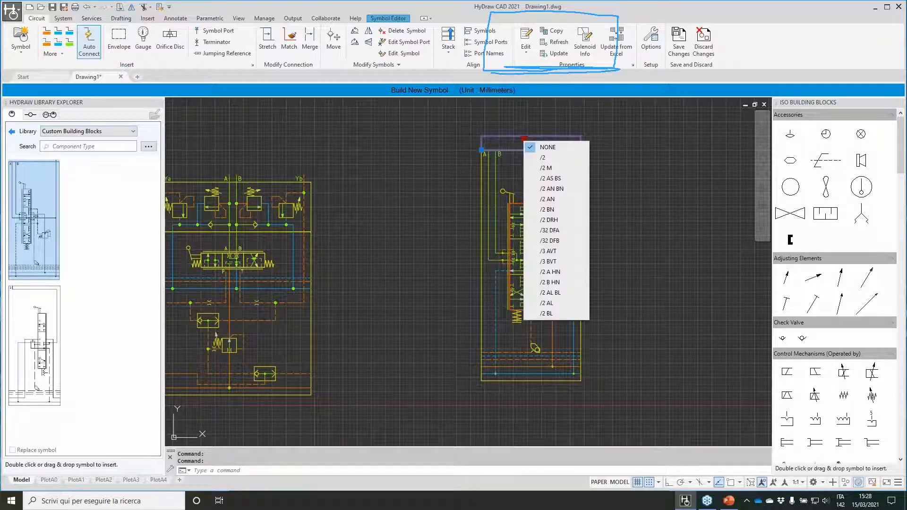
{"action": "left_click", "coordinate": [558, 206]}
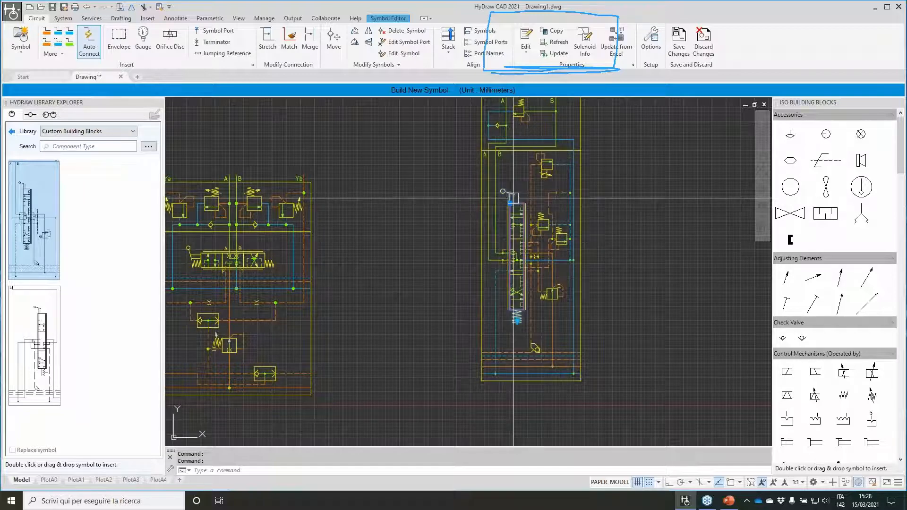
Set the Hawe directional valve's actuation to E EI and choose a different spool type
{"action": "left_click", "coordinate": [517, 318]}
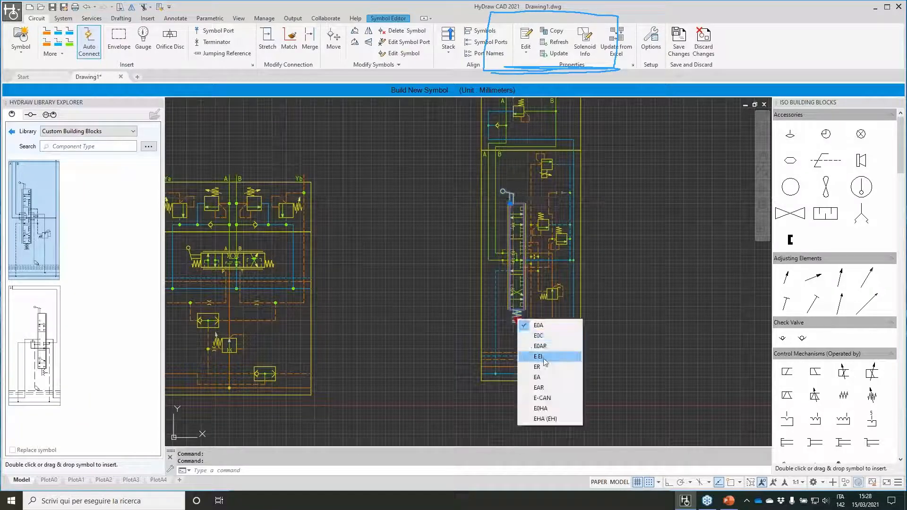
{"action": "left_click", "coordinate": [547, 356]}
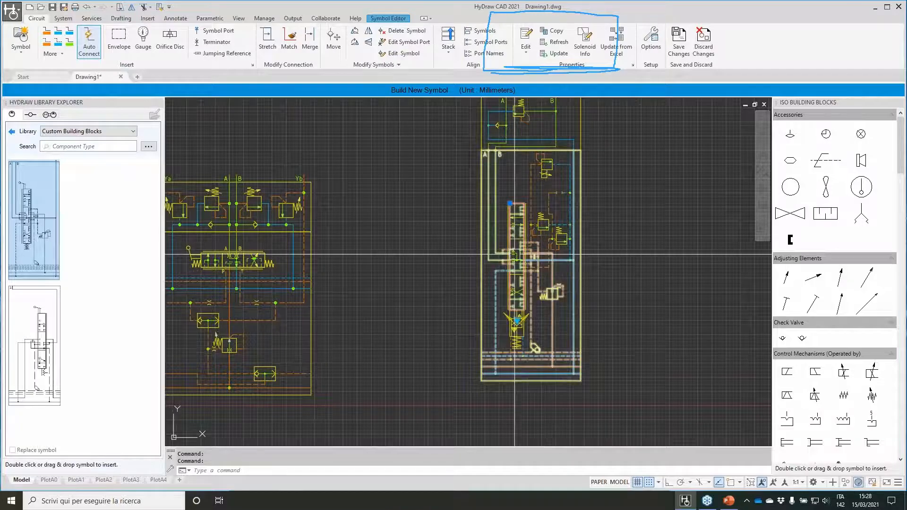
{"action": "scroll", "coordinate": [515, 254], "scroll_direction": "up", "scroll_amount": 5}
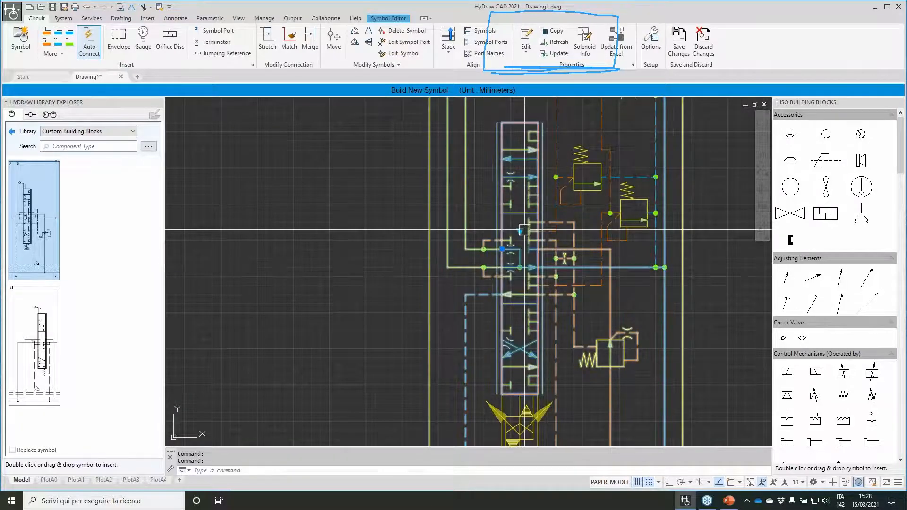
{"action": "left_click", "coordinate": [519, 232]}
{"action": "left_click", "coordinate": [539, 260]}
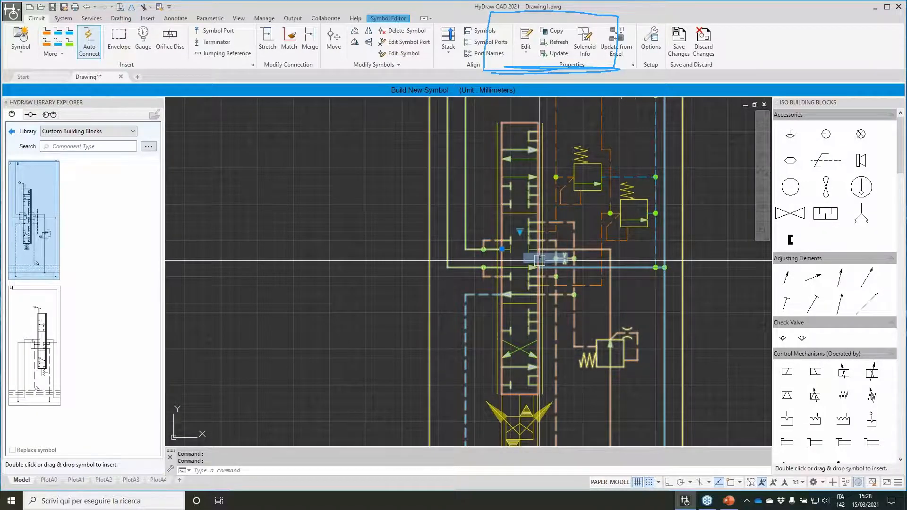
{"action": "key", "text": "Escape"}
{"action": "scroll", "coordinate": [540, 260], "scroll_direction": "down", "scroll_amount": 8}
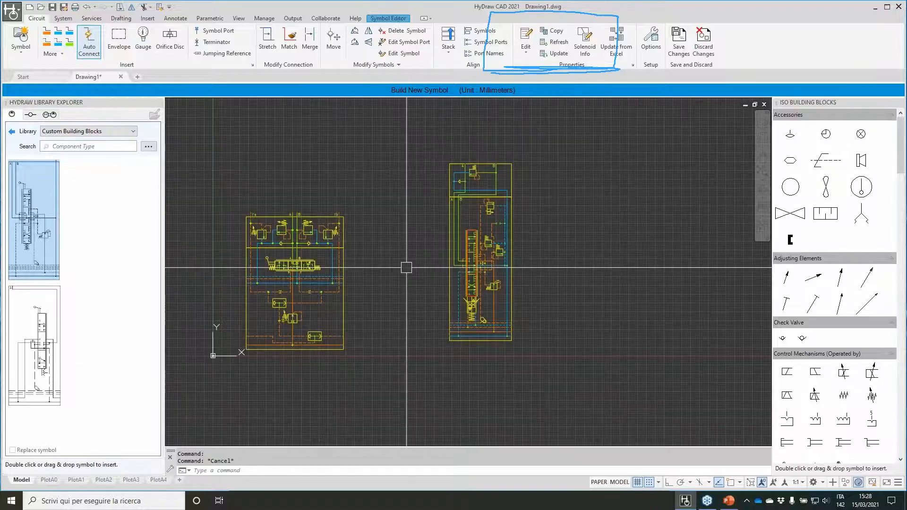
Delete the complete APV16 working section from the new symbol, keeping only the Hawe section
{"action": "middle_click_drag", "start_coordinate": [407, 268], "coordinate": [432, 240]}
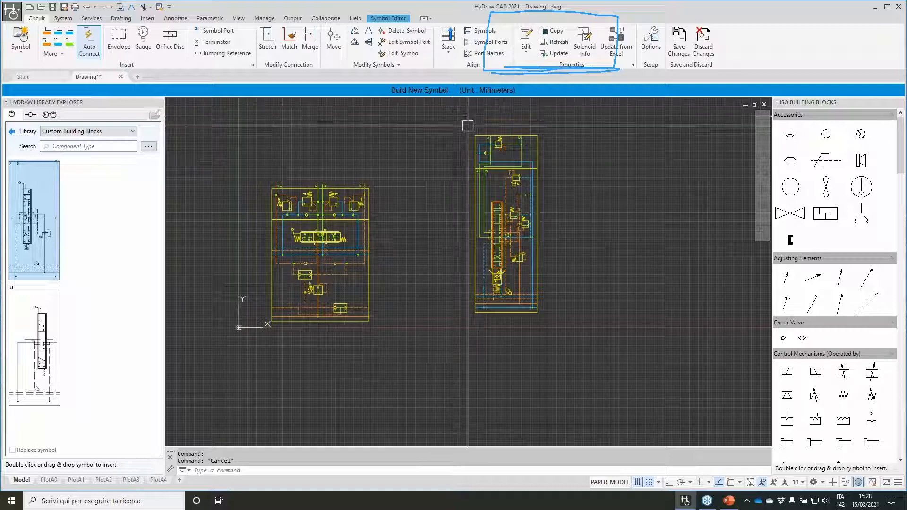
{"action": "left_click", "coordinate": [468, 126]}
{"action": "left_click", "coordinate": [267, 194]}
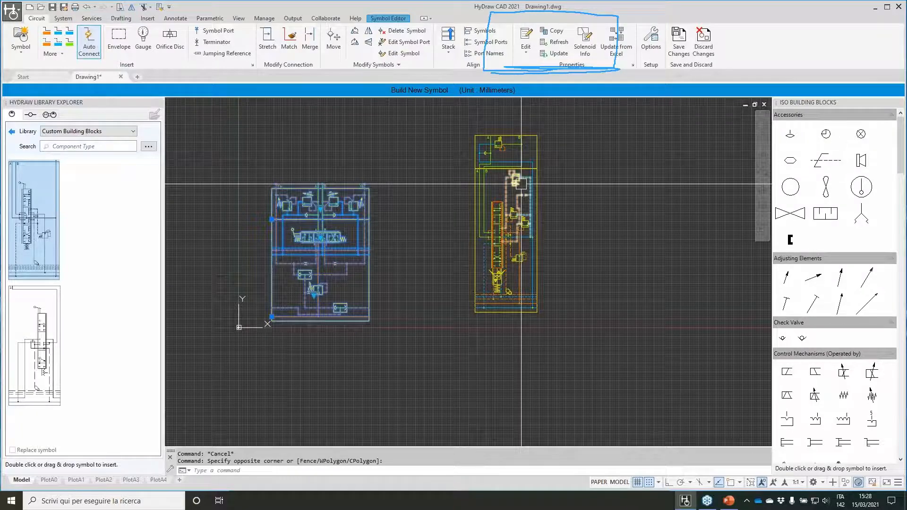
{"action": "key", "text": "Delete"}
{"action": "scroll", "coordinate": [520, 166], "scroll_direction": "up", "scroll_amount": 2}
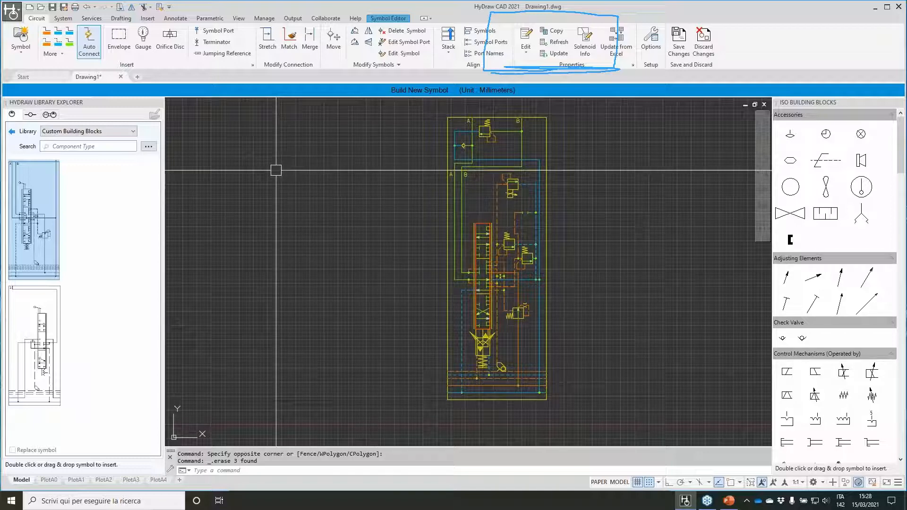
Define the symbol's insertion point on the section's lower left edge and set its type to Sectional Valve - Working Section - Proportional
{"action": "left_click", "coordinate": [387, 19]}
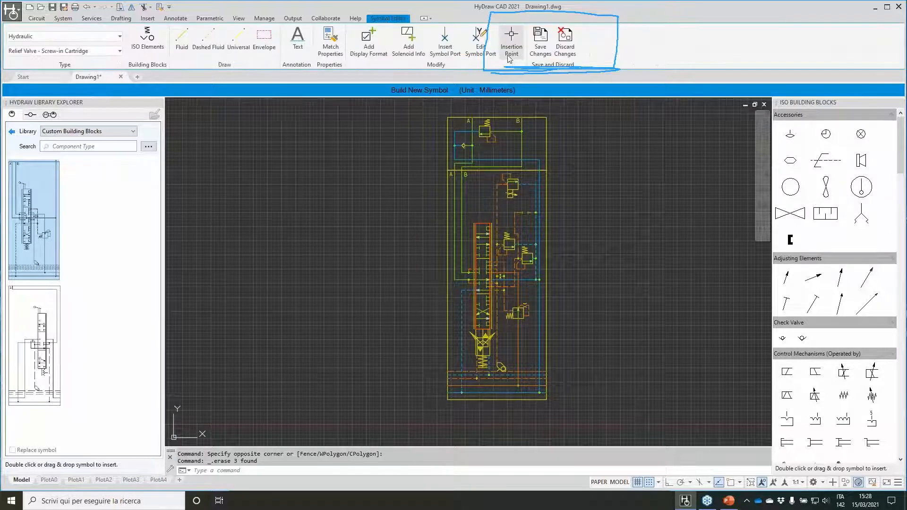
{"action": "left_click", "coordinate": [510, 56]}
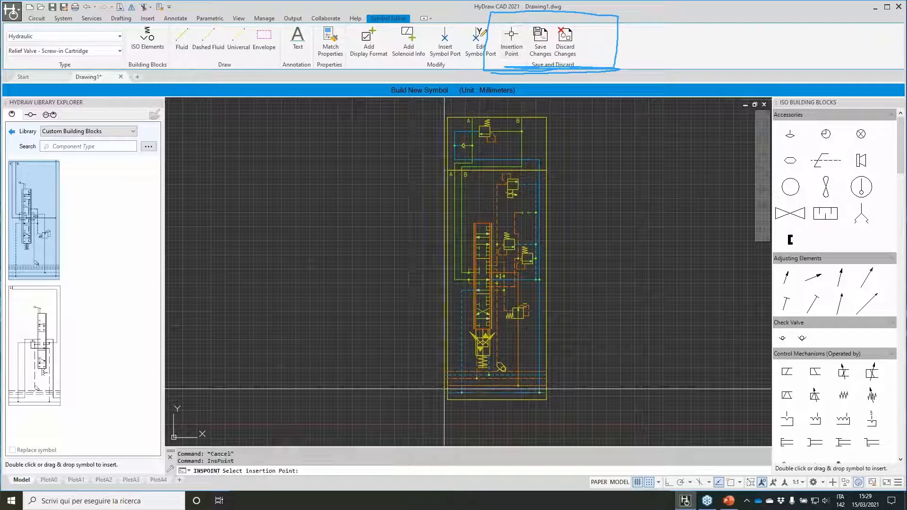
{"action": "left_click", "coordinate": [89, 51]}
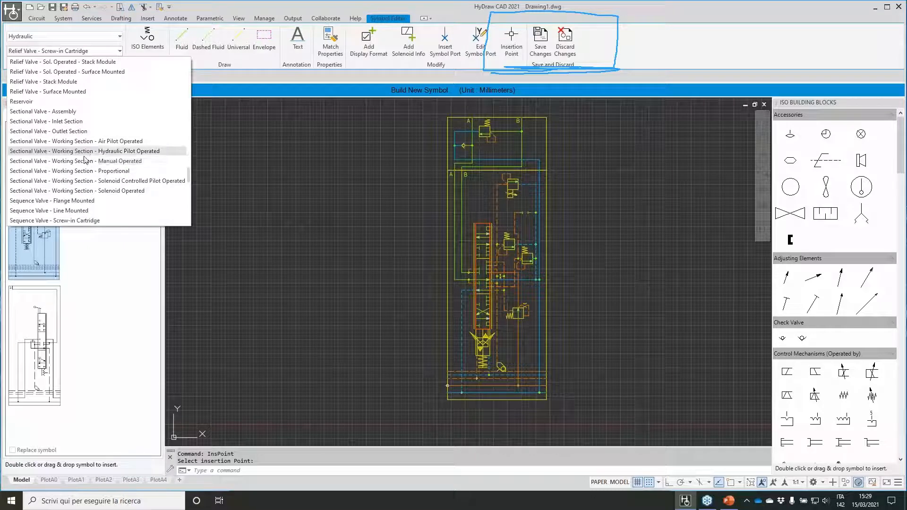
{"action": "left_click", "coordinate": [76, 171]}
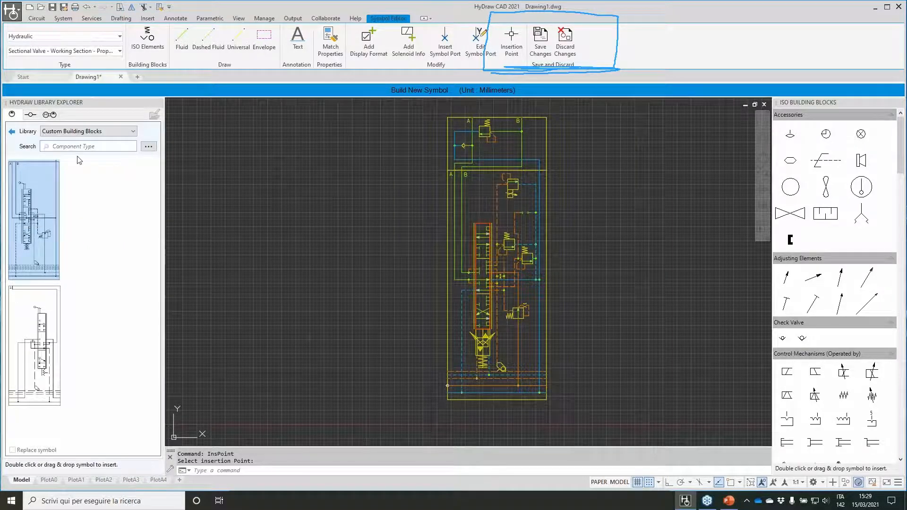
Save the new symbol and place it in the drawing above the manifold block
{"action": "left_click", "coordinate": [539, 41]}
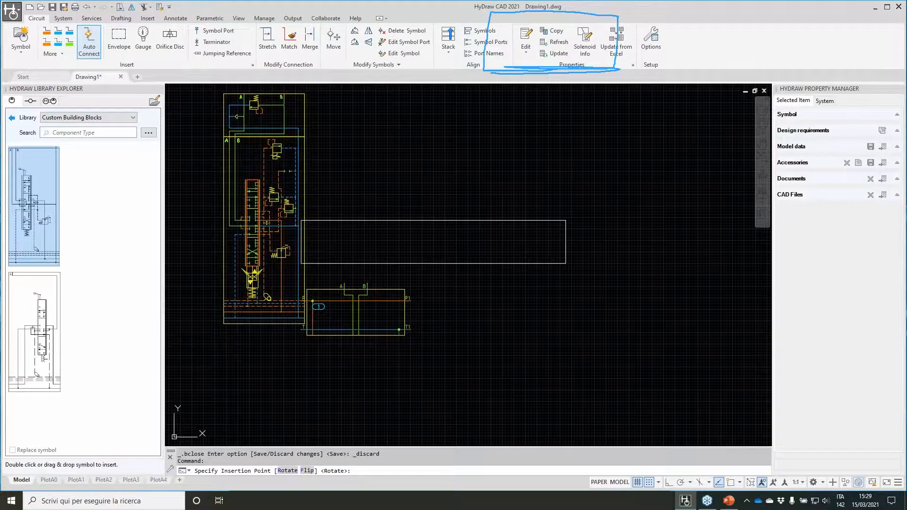
{"action": "left_click", "coordinate": [278, 282]}
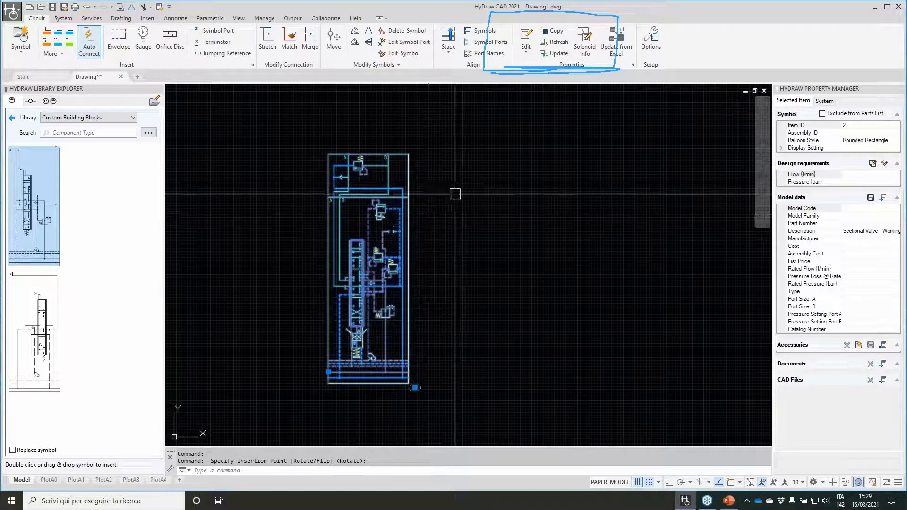
{"action": "key", "text": "Escape"}
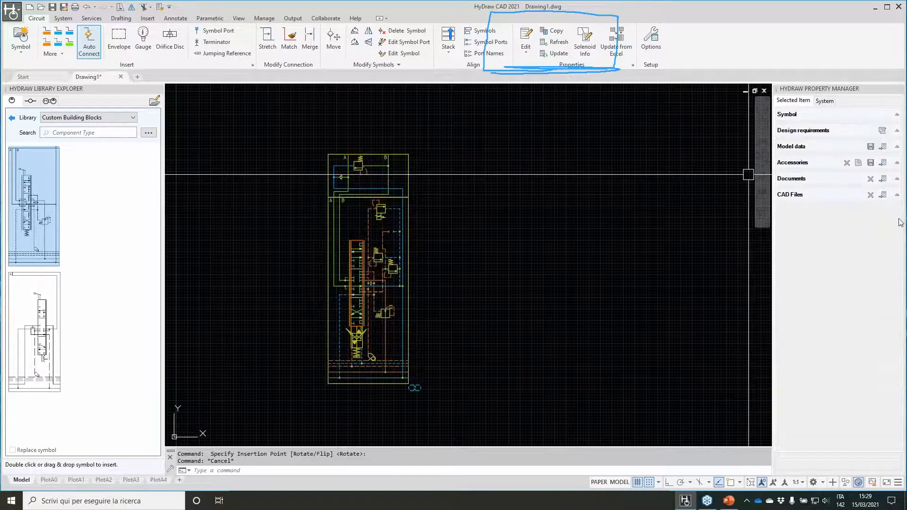
Examine the property data of the placed working section and of the manifold block
{"action": "left_click", "coordinate": [853, 246]}
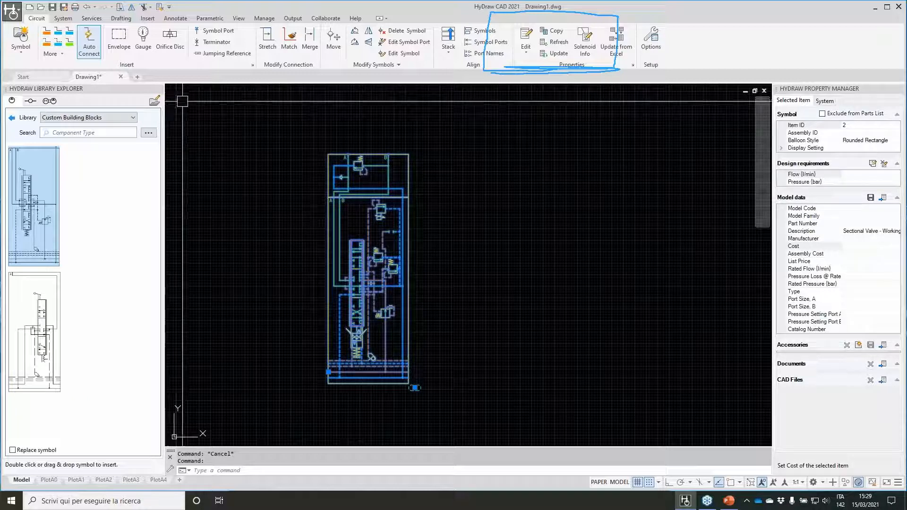
{"action": "scroll", "coordinate": [292, 182], "scroll_direction": "down", "scroll_amount": 4}
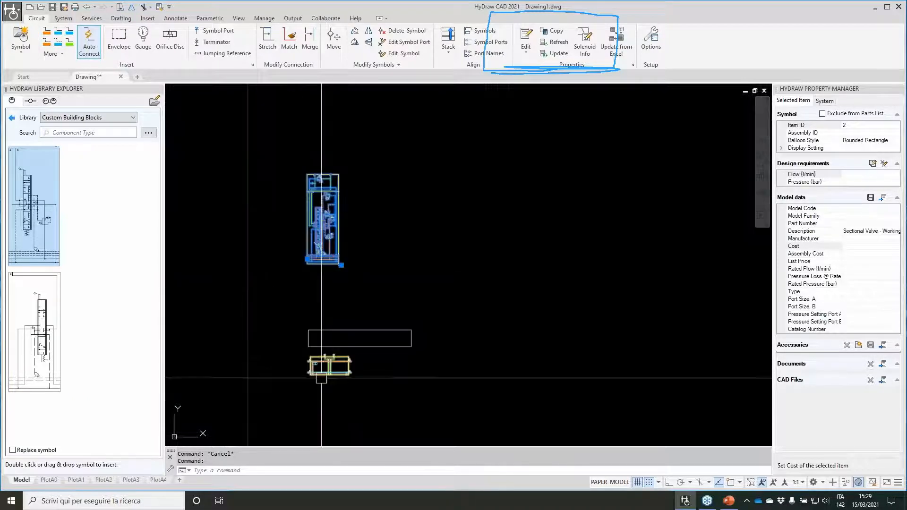
{"action": "scroll", "coordinate": [322, 378], "scroll_direction": "up", "scroll_amount": 4}
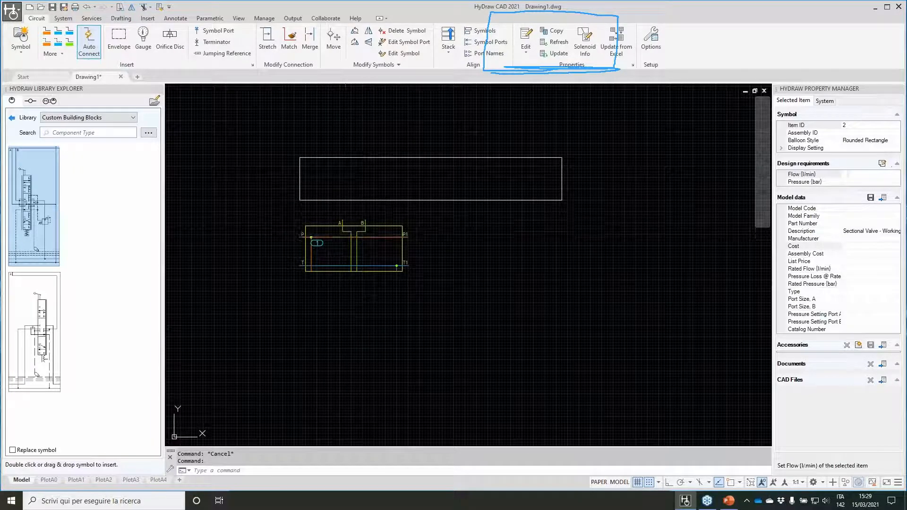
{"action": "left_click", "coordinate": [345, 238]}
{"action": "scroll", "coordinate": [345, 239], "scroll_direction": "up", "scroll_amount": 2}
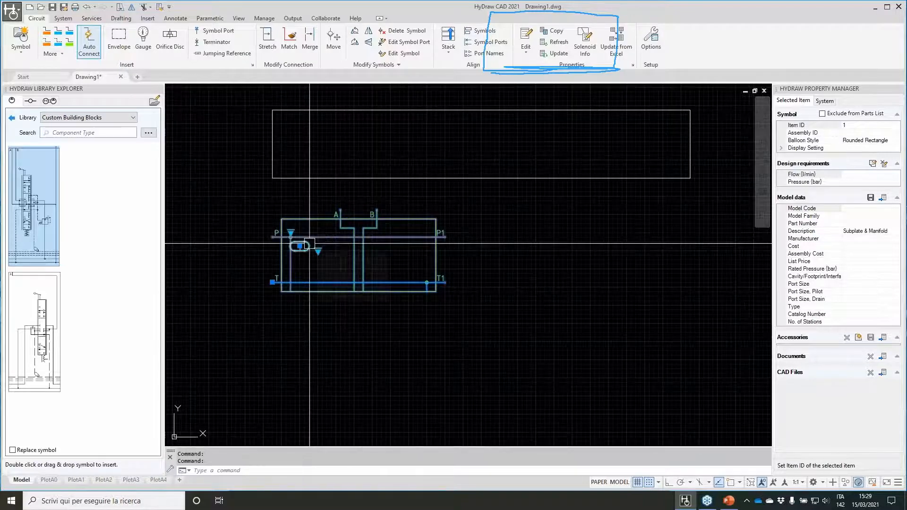
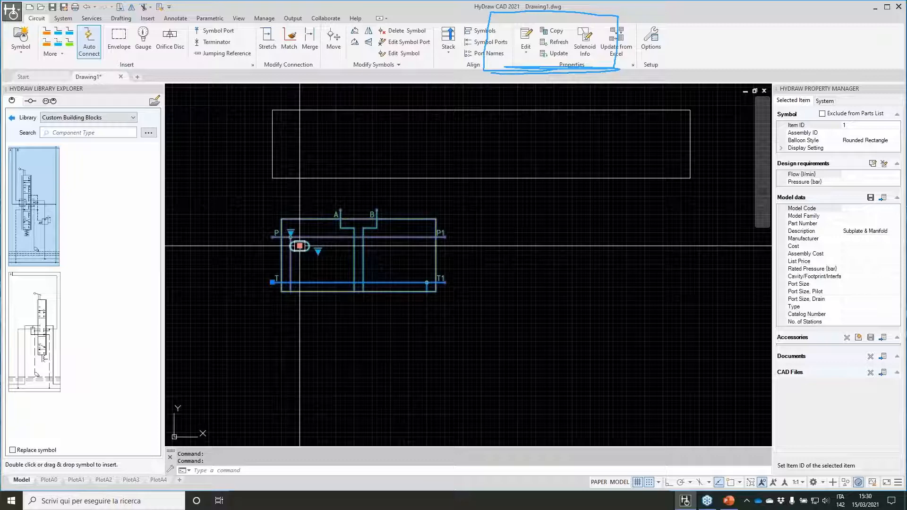
Start building a new symbol and insert the first Danfoss PVG32 working section from the Custom Building Blocks library
{"action": "key", "text": "Escape"}
{"action": "key", "text": "Escape"}
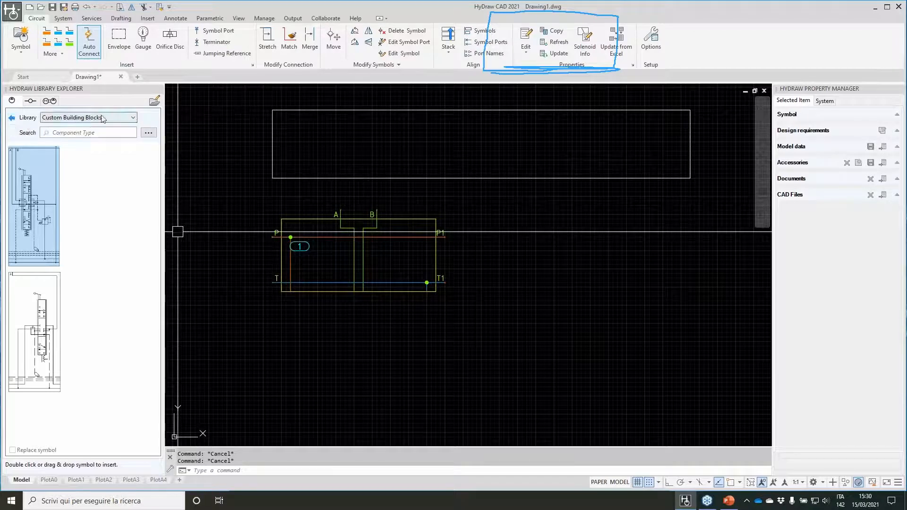
{"action": "left_click", "coordinate": [29, 54]}
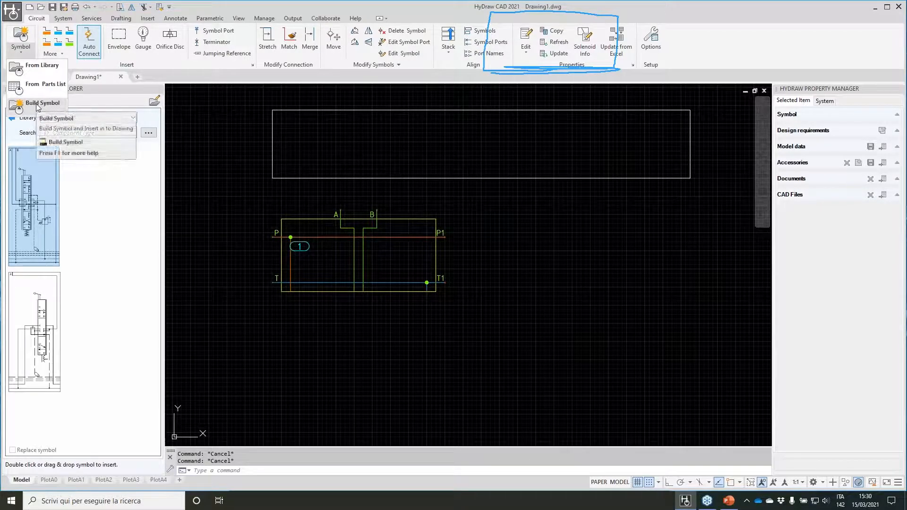
{"action": "left_click", "coordinate": [38, 104]}
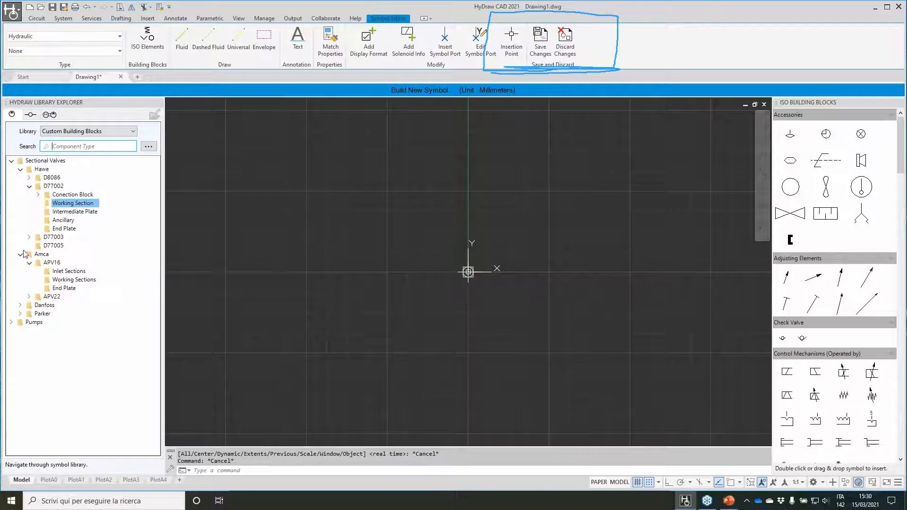
{"action": "left_click", "coordinate": [20, 306]}
{"action": "left_click", "coordinate": [29, 314]}
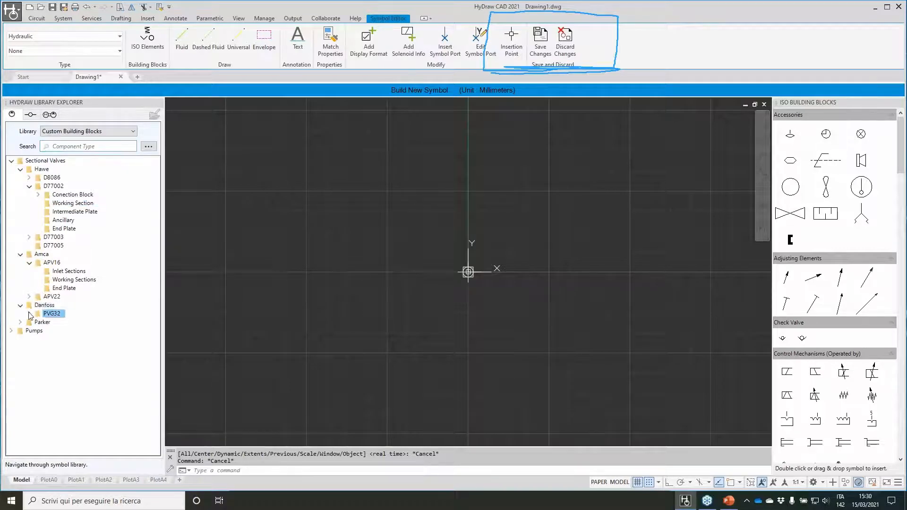
{"action": "left_click", "coordinate": [73, 331]}
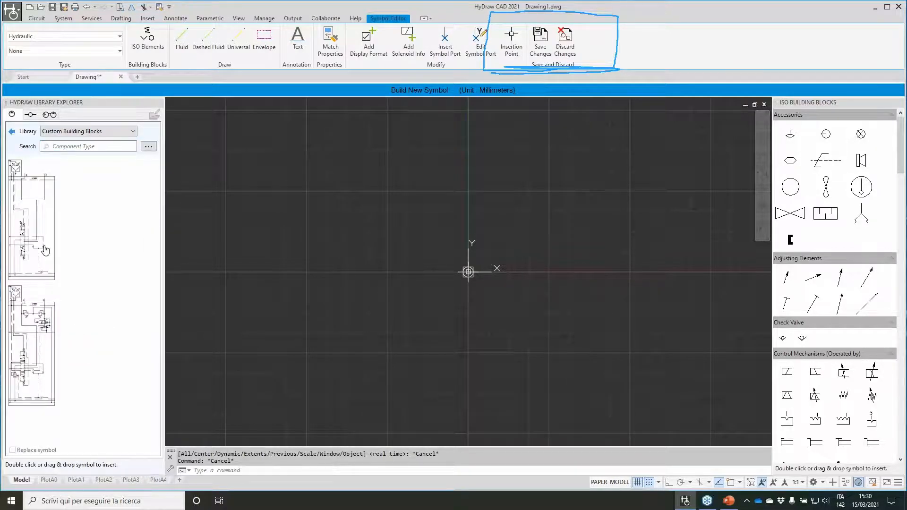
{"action": "left_click_drag", "start_coordinate": [39, 197], "coordinate": [461, 211]}
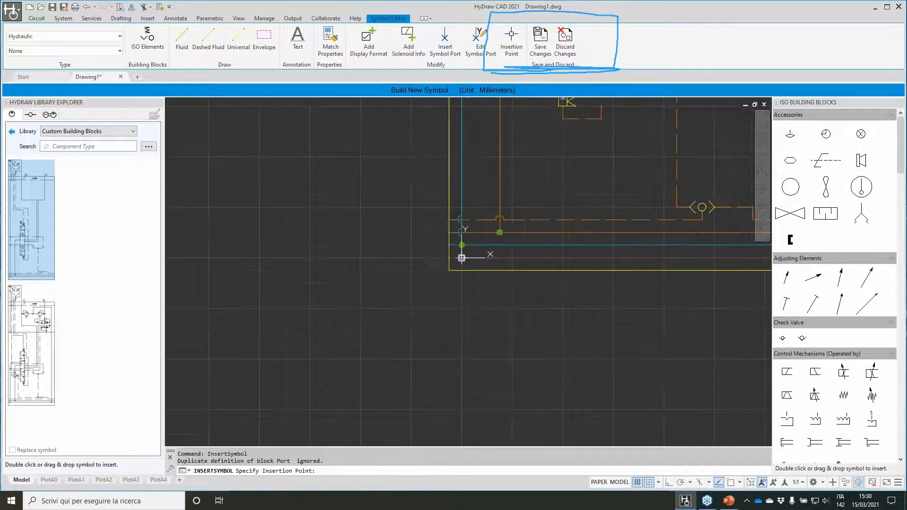
{"action": "left_click", "coordinate": [458, 249]}
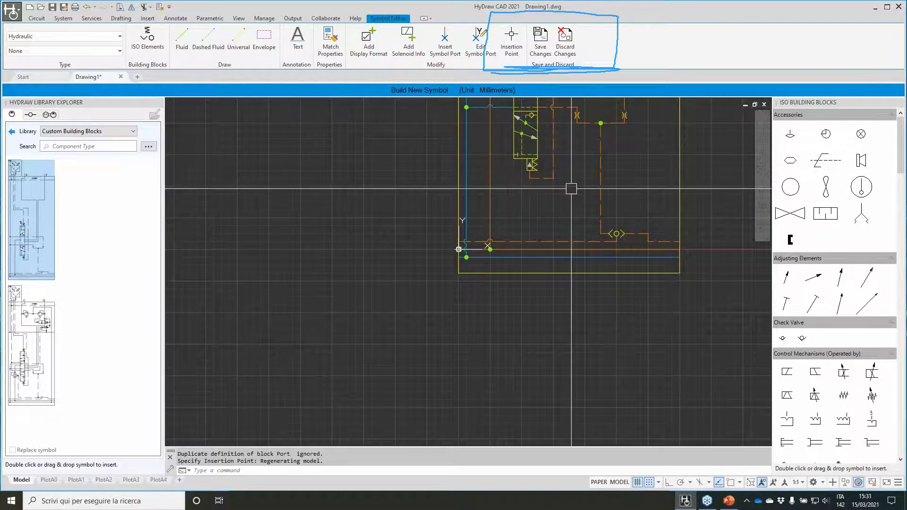
Configure the Danfoss working section as family PVB with T0, type With Shock Valves, model code 157B6240
{"action": "scroll", "coordinate": [571, 182], "scroll_direction": "down", "scroll_amount": 2}
{"action": "scroll", "coordinate": [490, 208], "scroll_direction": "down", "scroll_amount": 2}
{"action": "left_click", "coordinate": [491, 208]}
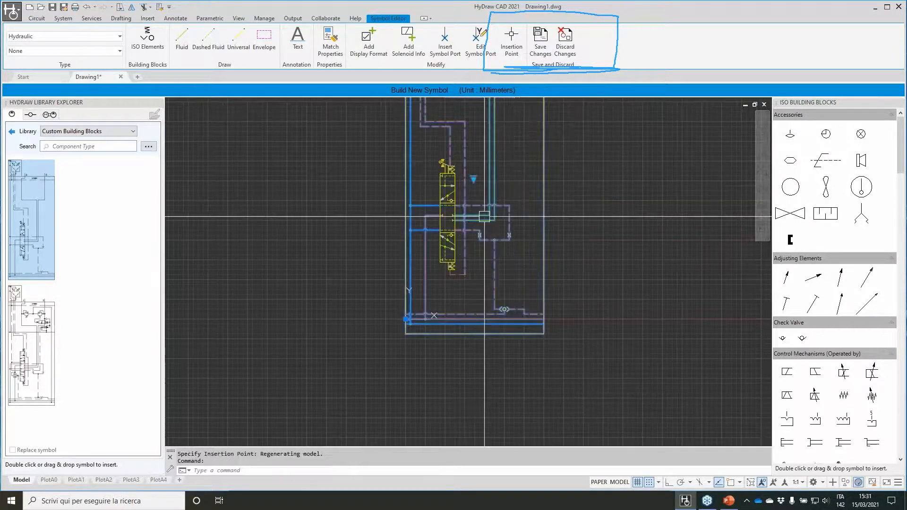
{"action": "right_click", "coordinate": [477, 178]}
{"action": "mouse_move", "coordinate": [505, 209]}
{"action": "mouse_move", "coordinate": [596, 223]}
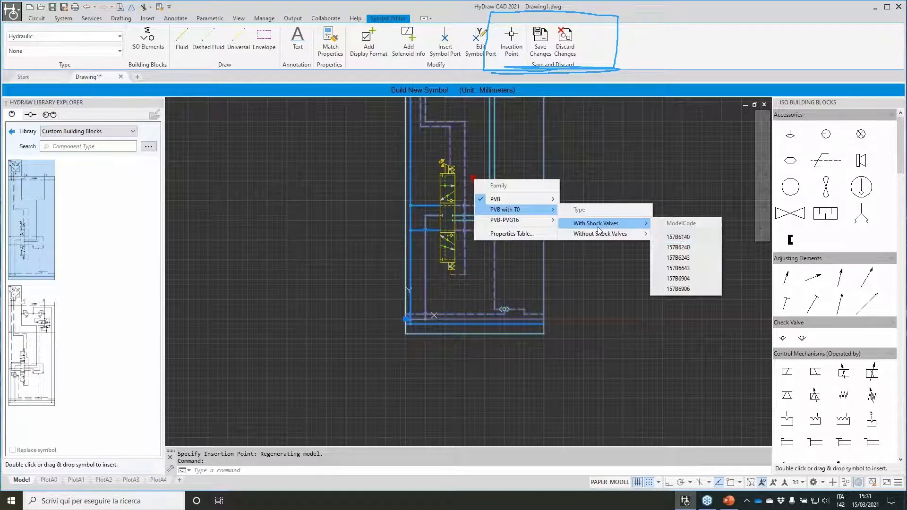
{"action": "left_click", "coordinate": [691, 247]}
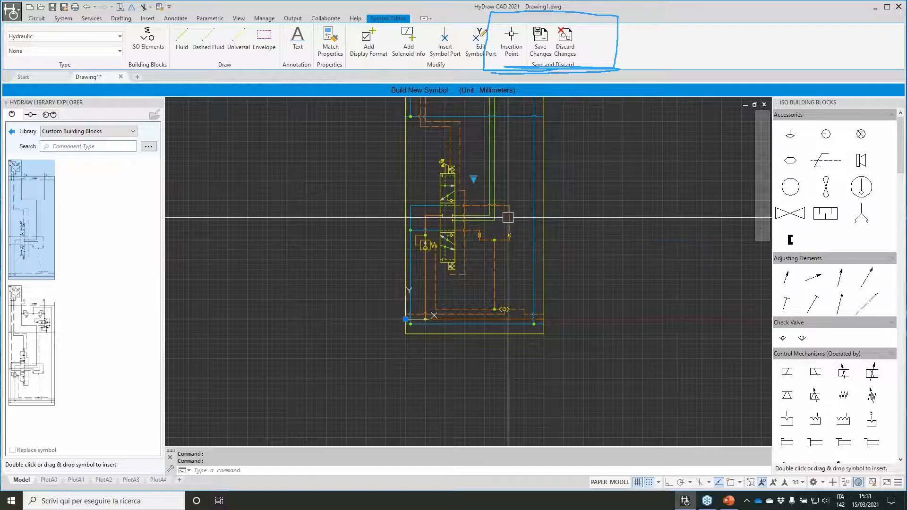
Inspect the custom properties and model code of the Danfoss working section, and discard the new symbol
{"action": "right_click", "coordinate": [477, 203]}
{"action": "left_click", "coordinate": [518, 468]}
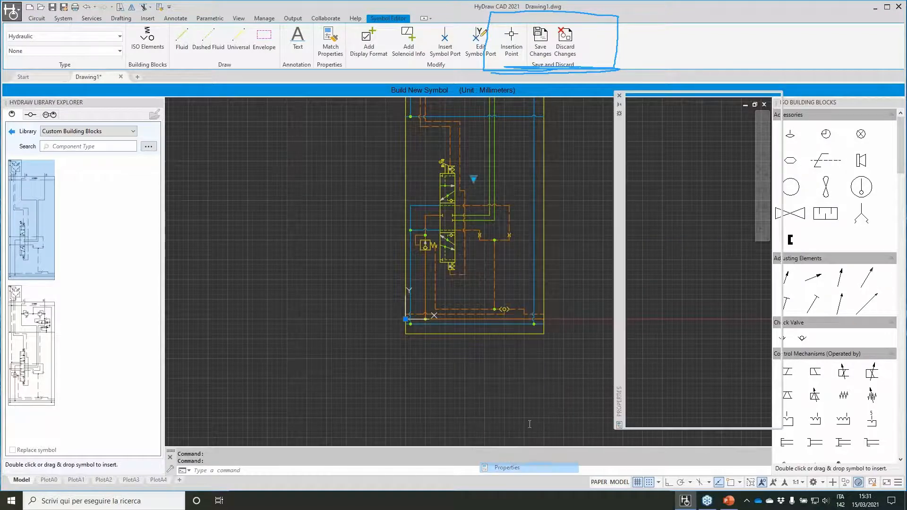
{"action": "left_click", "coordinate": [738, 383]}
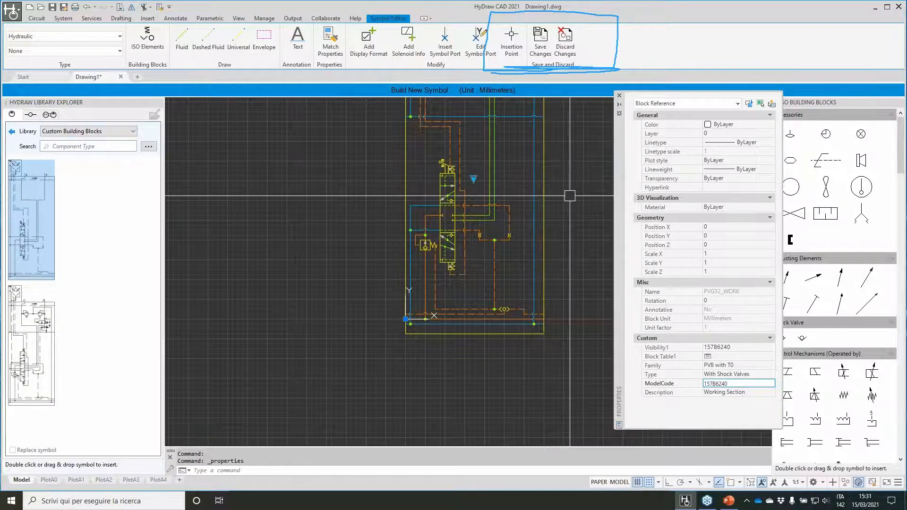
{"action": "middle_click_drag", "start_coordinate": [570, 196], "coordinate": [526, 298]}
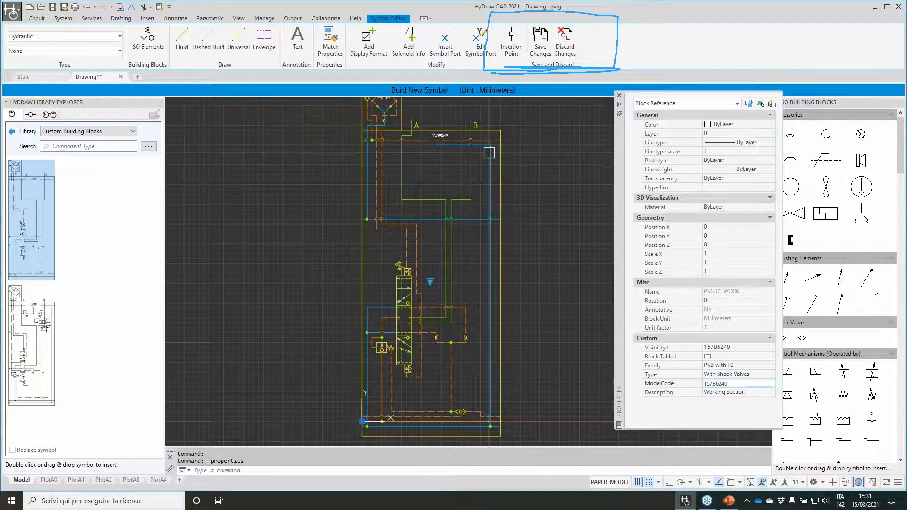
{"action": "left_click", "coordinate": [620, 96]}
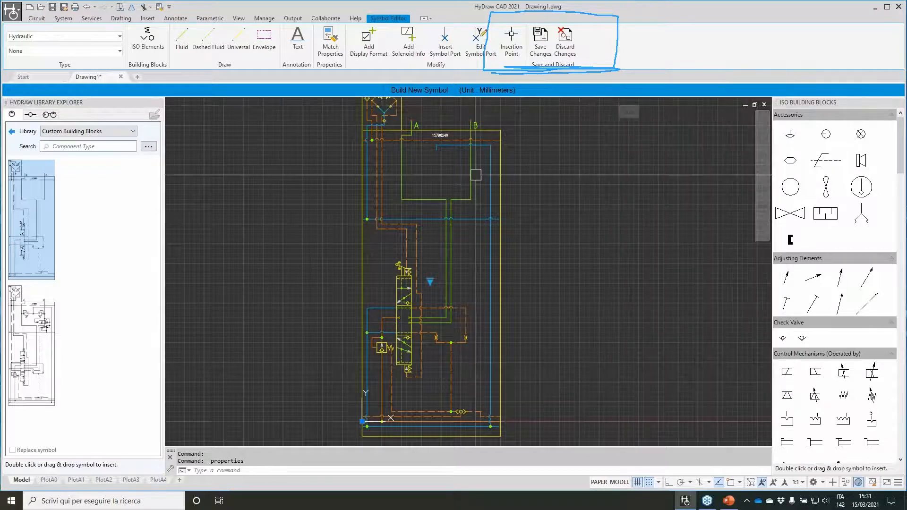
{"action": "left_click", "coordinate": [565, 43]}
{"action": "left_click", "coordinate": [829, 361]}
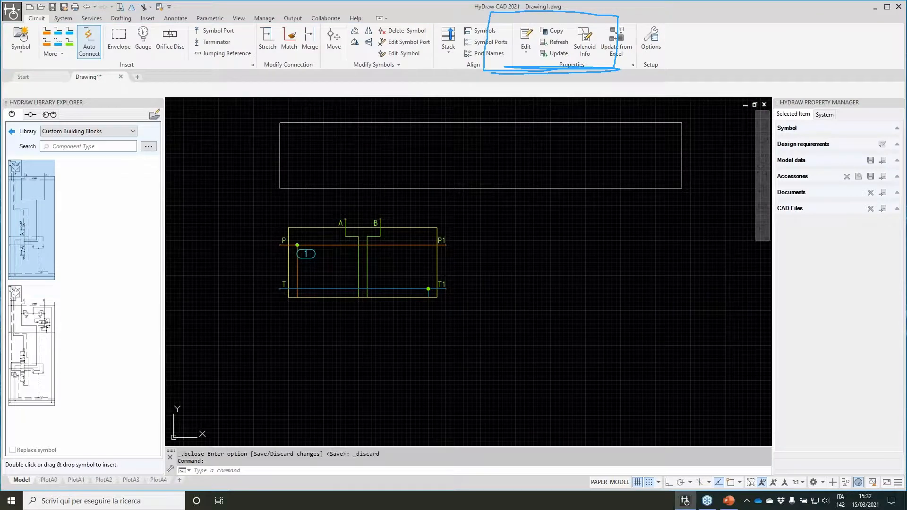
Extend the manifold block in the drawing to four stations
{"action": "left_click", "coordinate": [289, 255]}
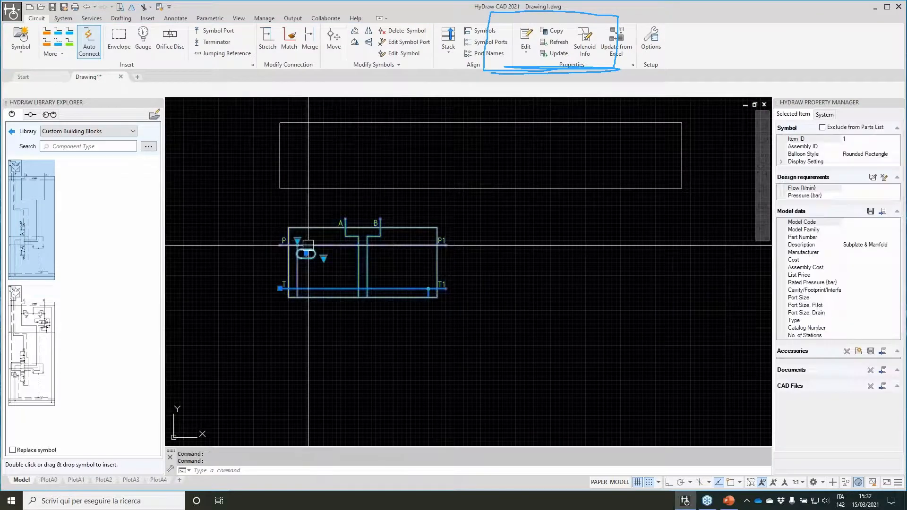
{"action": "left_click", "coordinate": [297, 241]}
{"action": "left_click", "coordinate": [329, 282]}
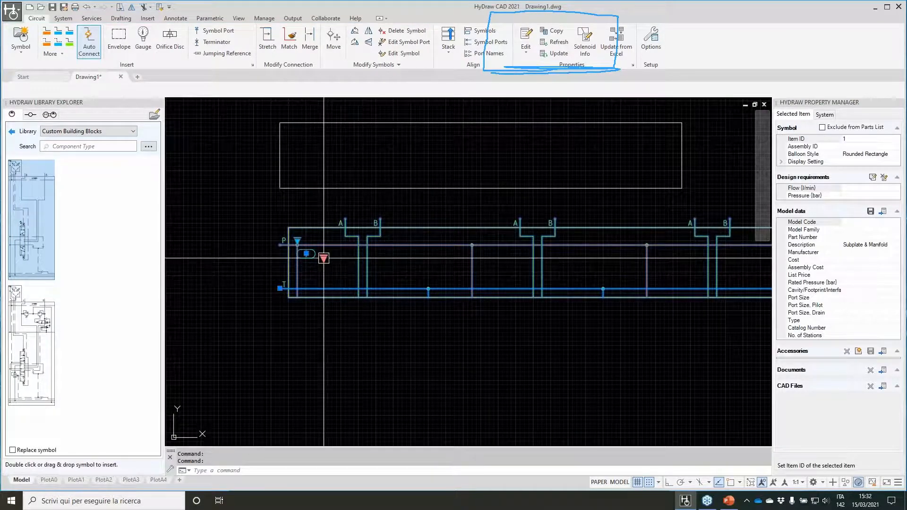
{"action": "left_click", "coordinate": [870, 223]}
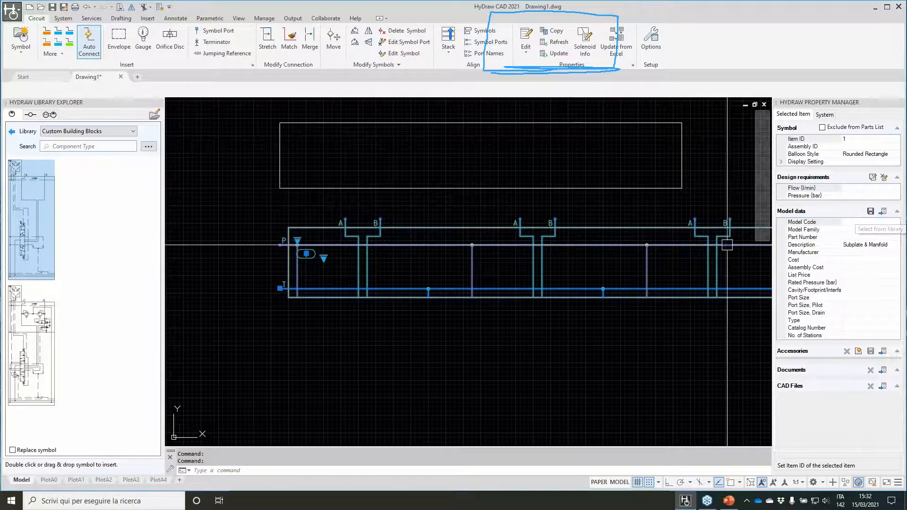
{"action": "scroll", "coordinate": [681, 269], "scroll_direction": "down", "scroll_amount": 2}
{"action": "middle_click_drag", "start_coordinate": [682, 270], "coordinate": [566, 242]}
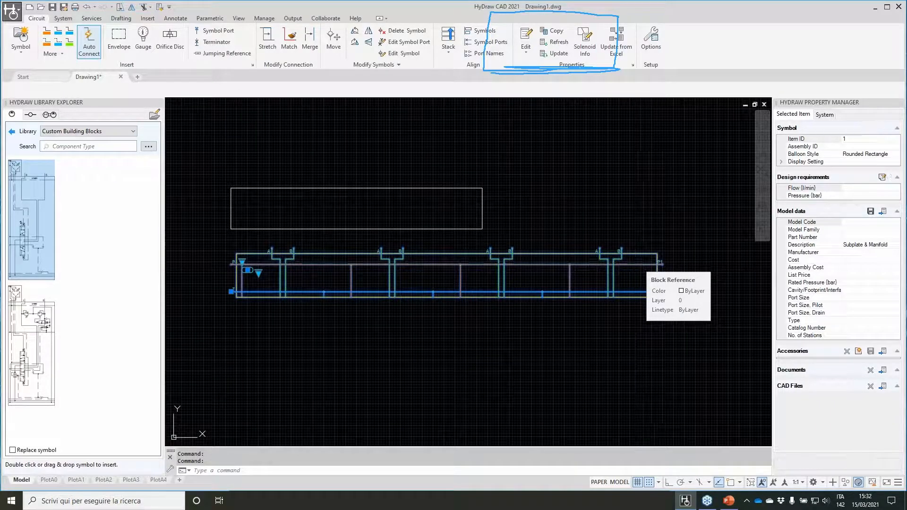
{"action": "key", "text": "Escape"}
{"action": "key", "text": "Escape"}
{"action": "left_click", "coordinate": [309, 249]}
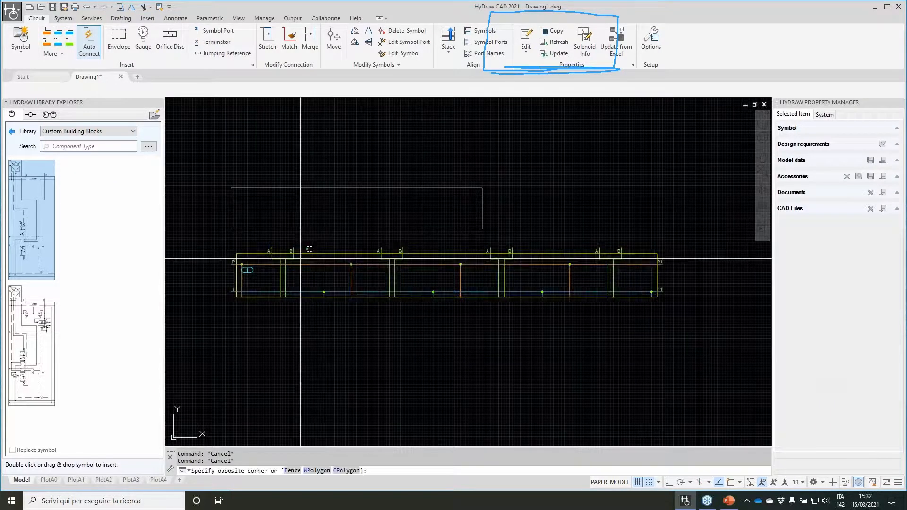
{"action": "left_click", "coordinate": [300, 259]}
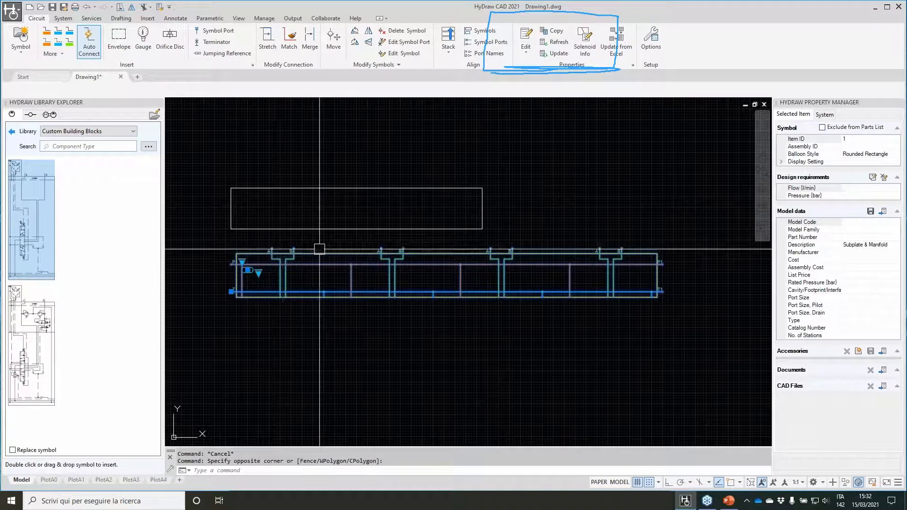
{"action": "key", "text": "Escape"}
Insert the Slip-In Cartridge Valve directional control cover with X, AP and Y orifices from the Hydraulic Symbols library above the manifold's far end
{"action": "left_click", "coordinate": [78, 131]}
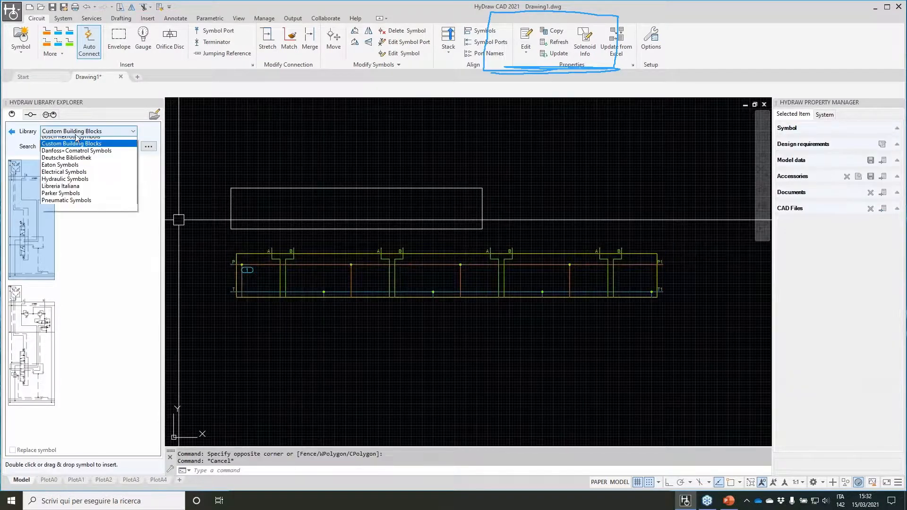
{"action": "left_click", "coordinate": [78, 179]}
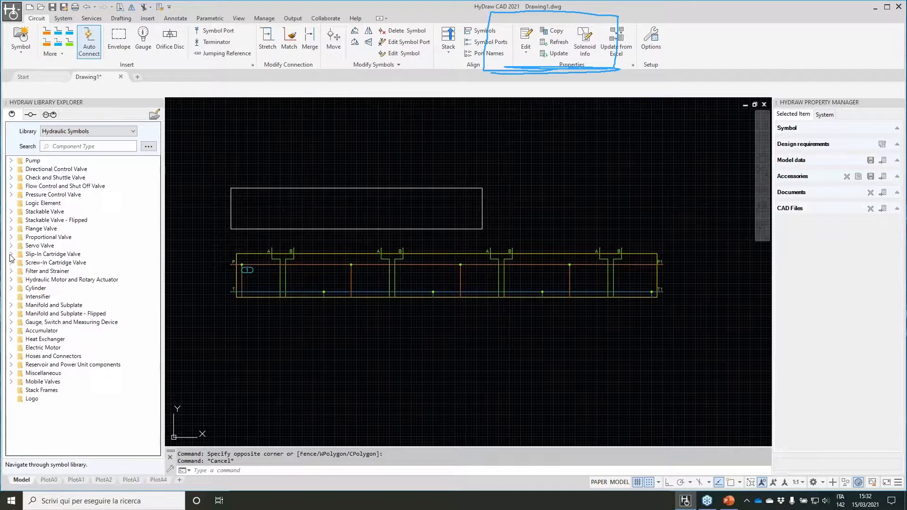
{"action": "left_click", "coordinate": [11, 255]}
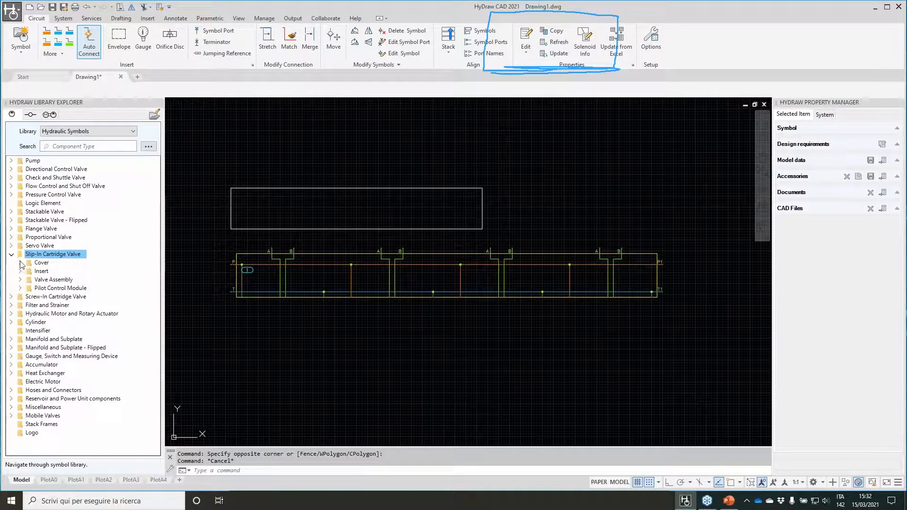
{"action": "left_click", "coordinate": [21, 263]}
{"action": "double_click", "coordinate": [73, 280]}
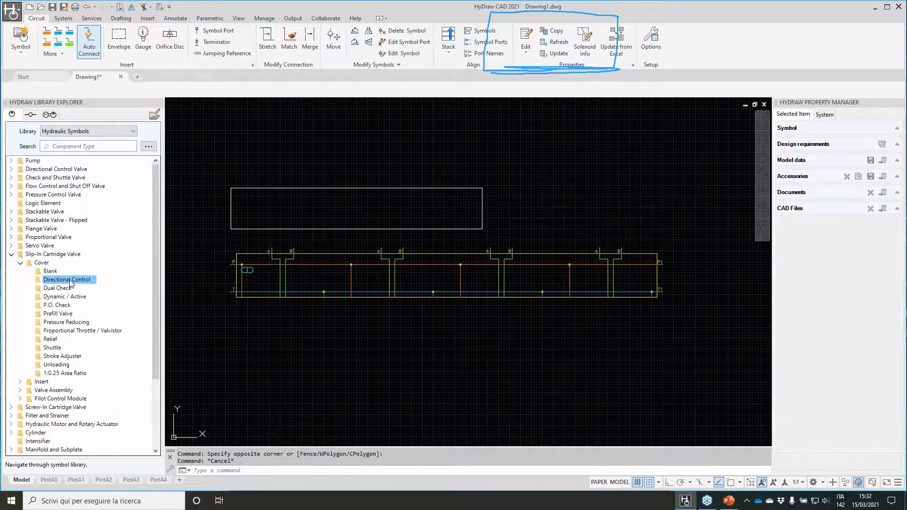
{"action": "scroll", "coordinate": [60, 307], "scroll_direction": "down", "scroll_amount": 4}
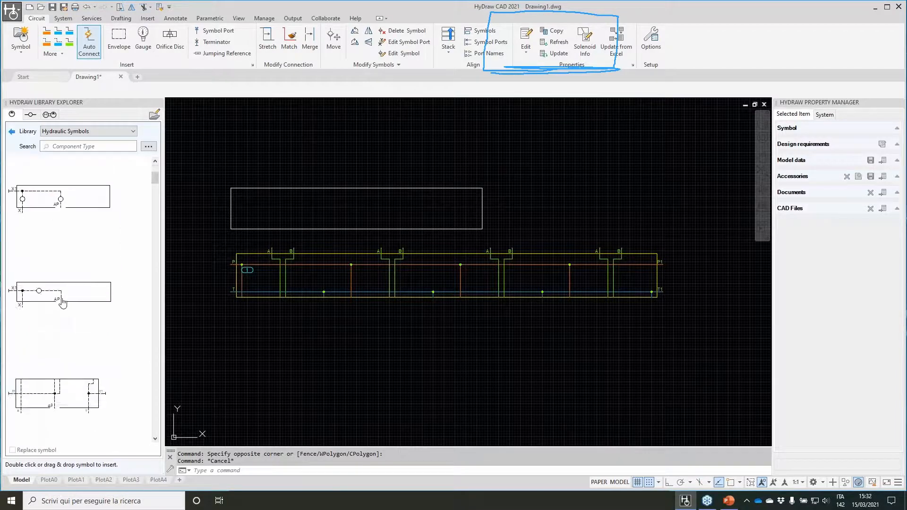
{"action": "left_click", "coordinate": [57, 349]}
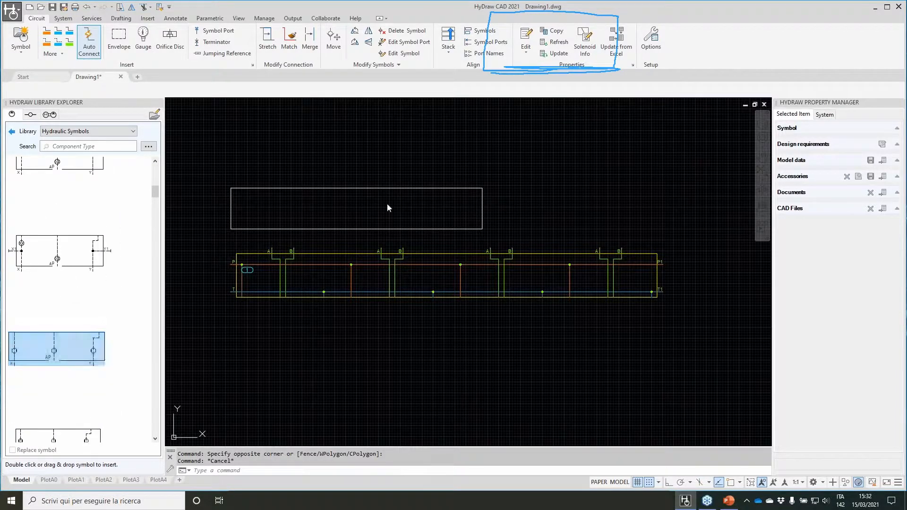
{"action": "scroll", "coordinate": [621, 184], "scroll_direction": "up", "scroll_amount": 4}
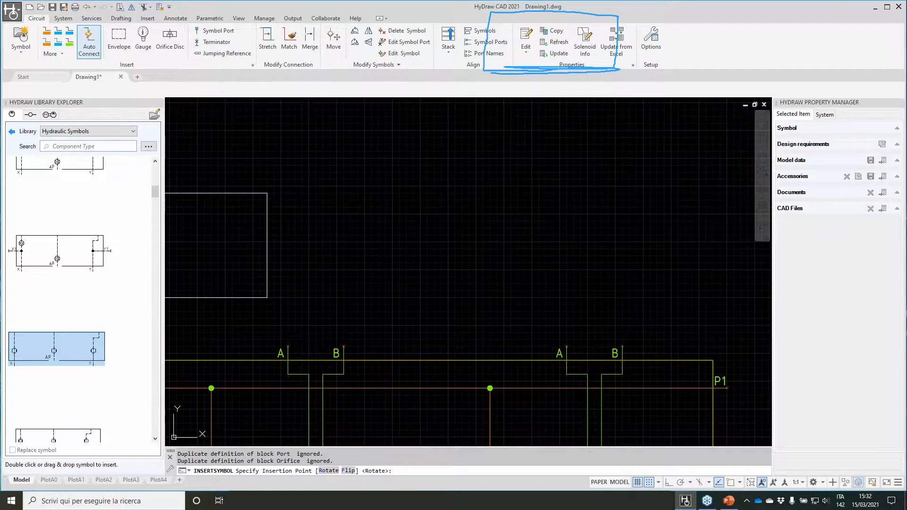
{"action": "left_click", "coordinate": [487, 210]}
Open the cartridge cover's orifice settings and set the size of the X orifice to 0.8
{"action": "scroll", "coordinate": [246, 250], "scroll_direction": "up", "scroll_amount": 6}
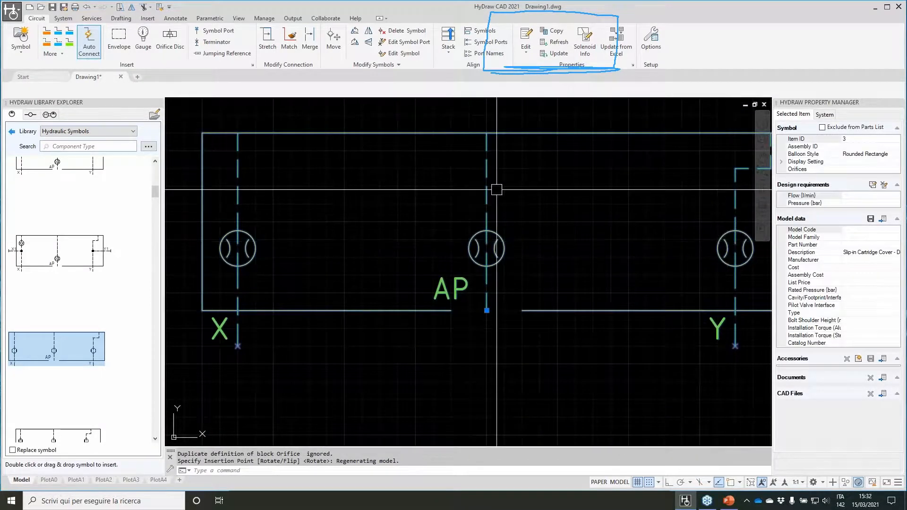
{"action": "scroll", "coordinate": [273, 226], "scroll_direction": "down", "scroll_amount": 2}
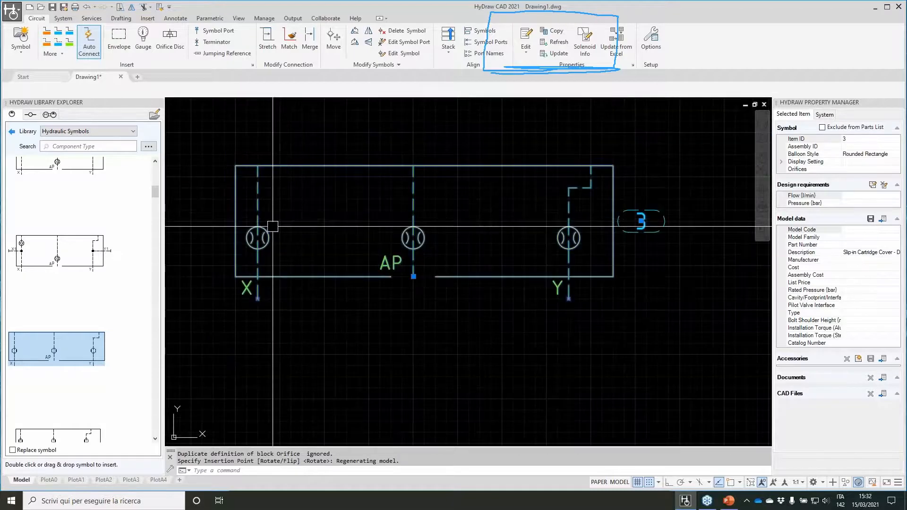
{"action": "scroll", "coordinate": [268, 224], "scroll_direction": "up", "scroll_amount": 2}
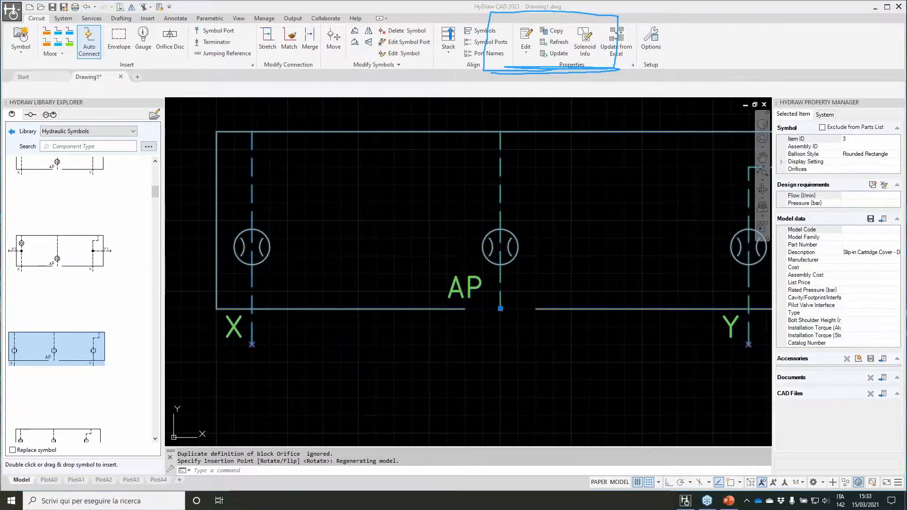
{"action": "mouse_move", "coordinate": [858, 141]}
{"action": "left_mouse_down"}
{"action": "mouse_move", "coordinate": [785, 166]}
{"action": "mouse_move", "coordinate": [893, 178]}
{"action": "mouse_move", "coordinate": [776, 155]}
{"action": "mouse_move", "coordinate": [900, 163]}
{"action": "mouse_move", "coordinate": [773, 182]}
{"action": "mouse_move", "coordinate": [874, 171]}
{"action": "left_mouse_up"}
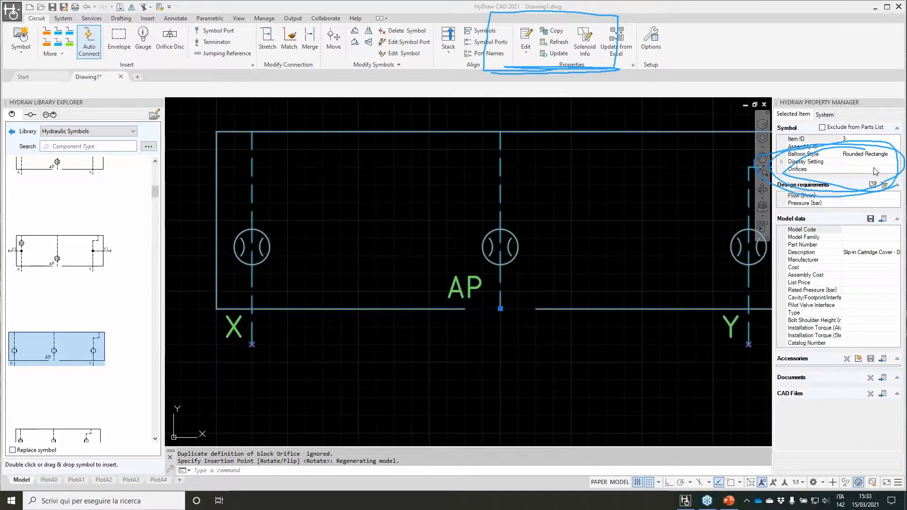
{"action": "left_click", "coordinate": [876, 169]}
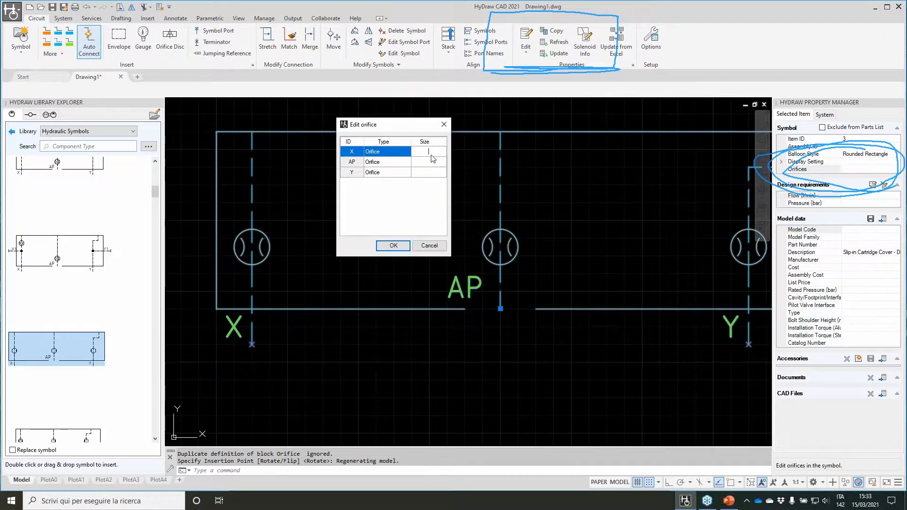
{"action": "left_click", "coordinate": [428, 151]}
{"action": "type", "text": "0.8"}
Set the cover's AP orifice to Plugged and its Y orifice to Open, and apply the orifice settings
{"action": "left_click", "coordinate": [440, 161]}
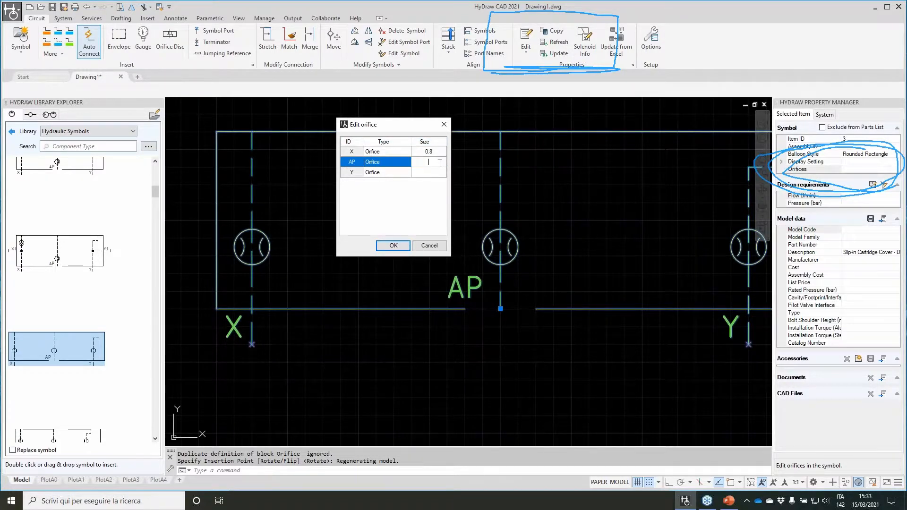
{"action": "left_click", "coordinate": [398, 164]}
{"action": "left_click", "coordinate": [399, 163]}
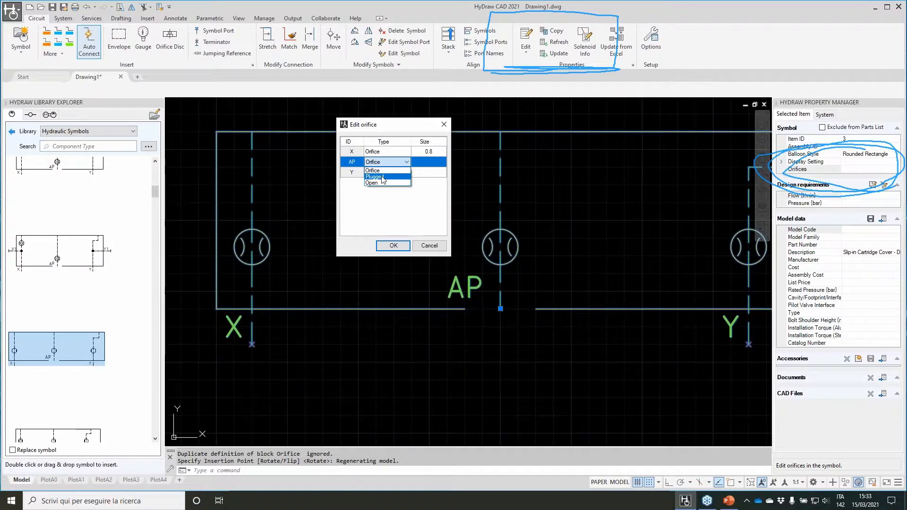
{"action": "left_click", "coordinate": [394, 179]}
{"action": "left_click", "coordinate": [394, 173]}
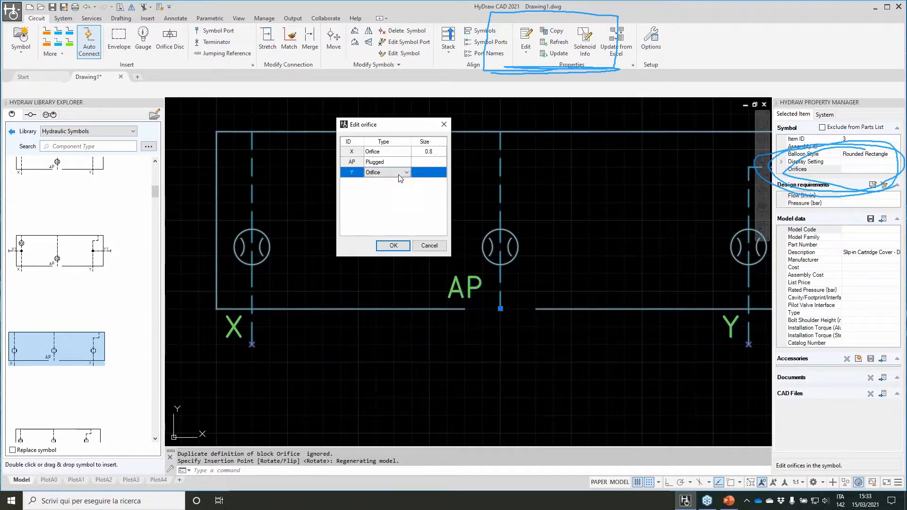
{"action": "left_click", "coordinate": [397, 172]}
{"action": "left_click", "coordinate": [390, 195]}
{"action": "left_click", "coordinate": [395, 246]}
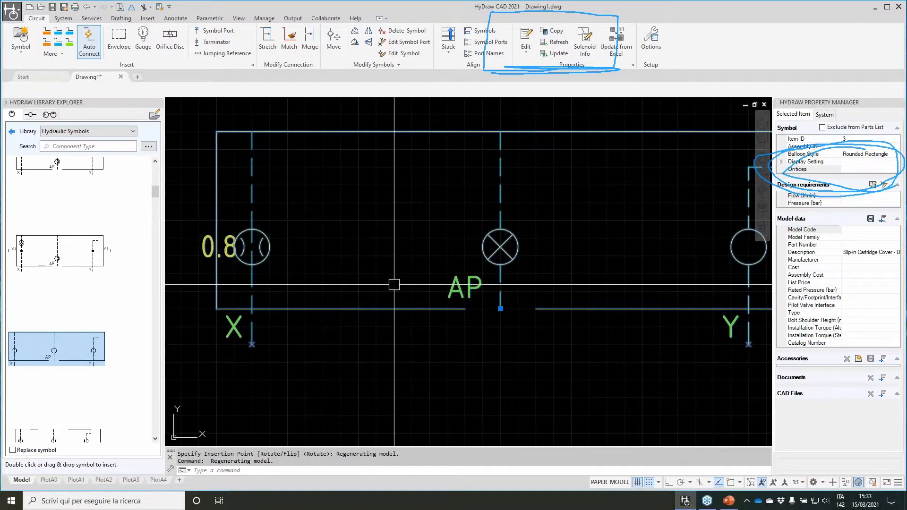
{"action": "scroll", "coordinate": [394, 285], "scroll_direction": "down", "scroll_amount": 2}
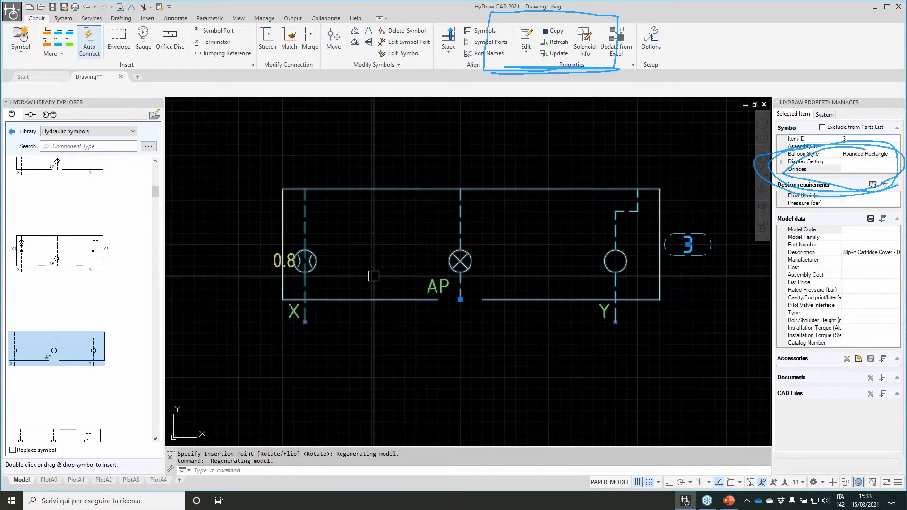